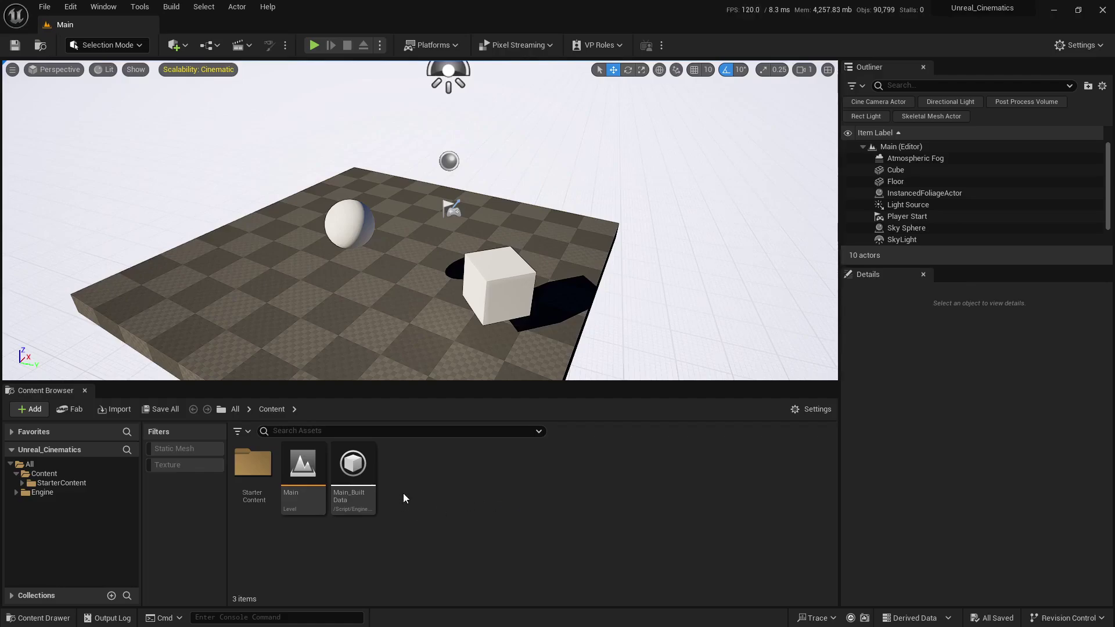
right_click(462, 490)
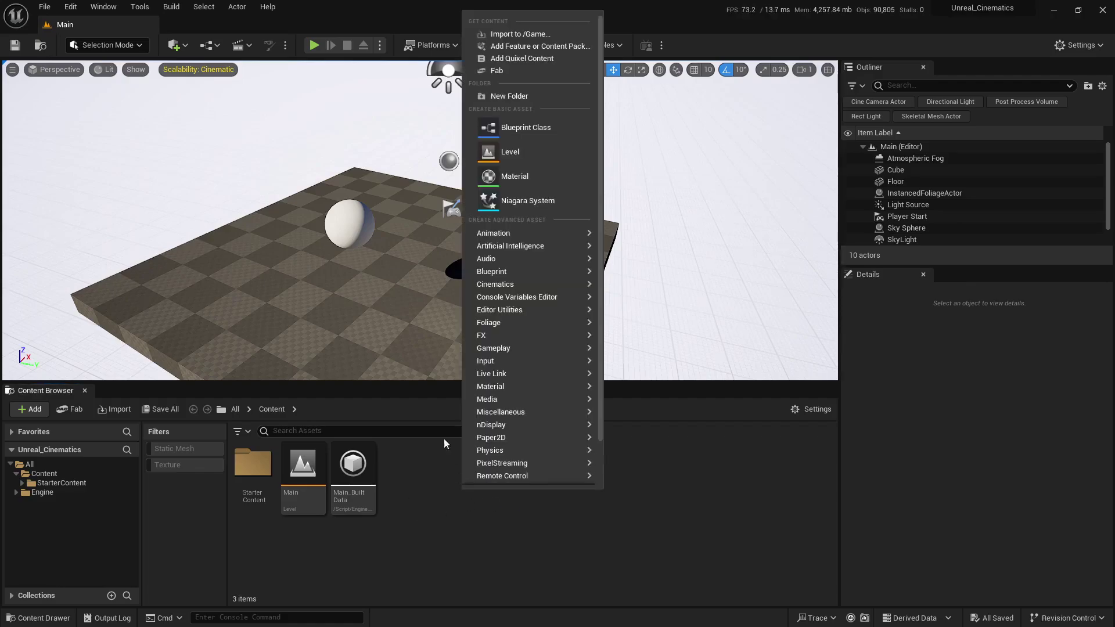
mouse_move(494, 233)
click(487, 562)
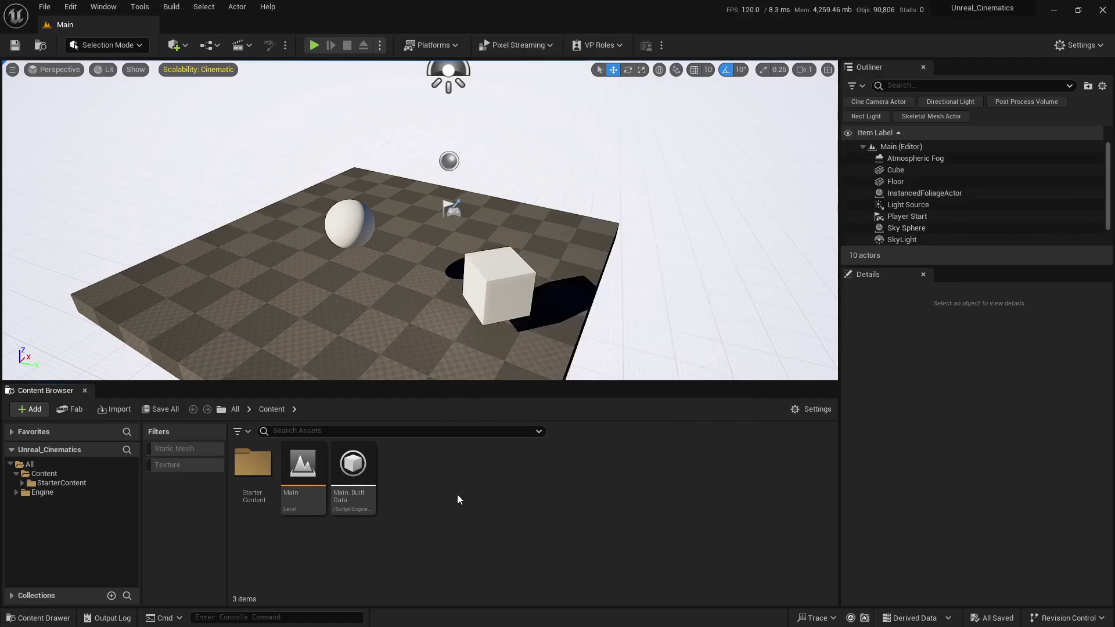
Create a folder named Materials inside the Content folder and open it.
right_click(457, 500)
mouse_move(524, 457)
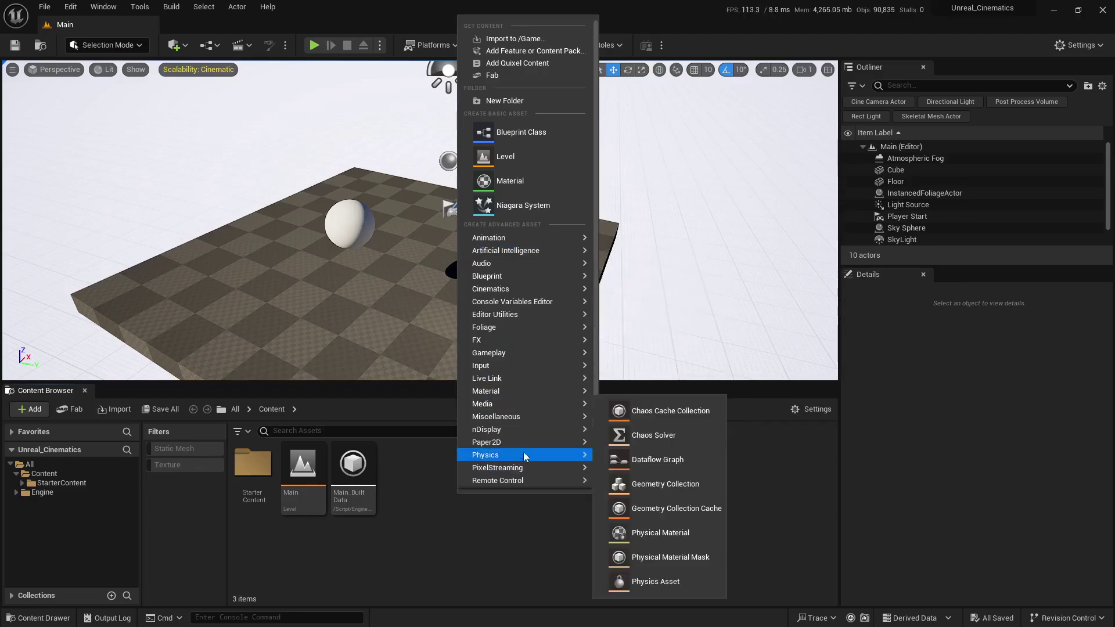
click(521, 103)
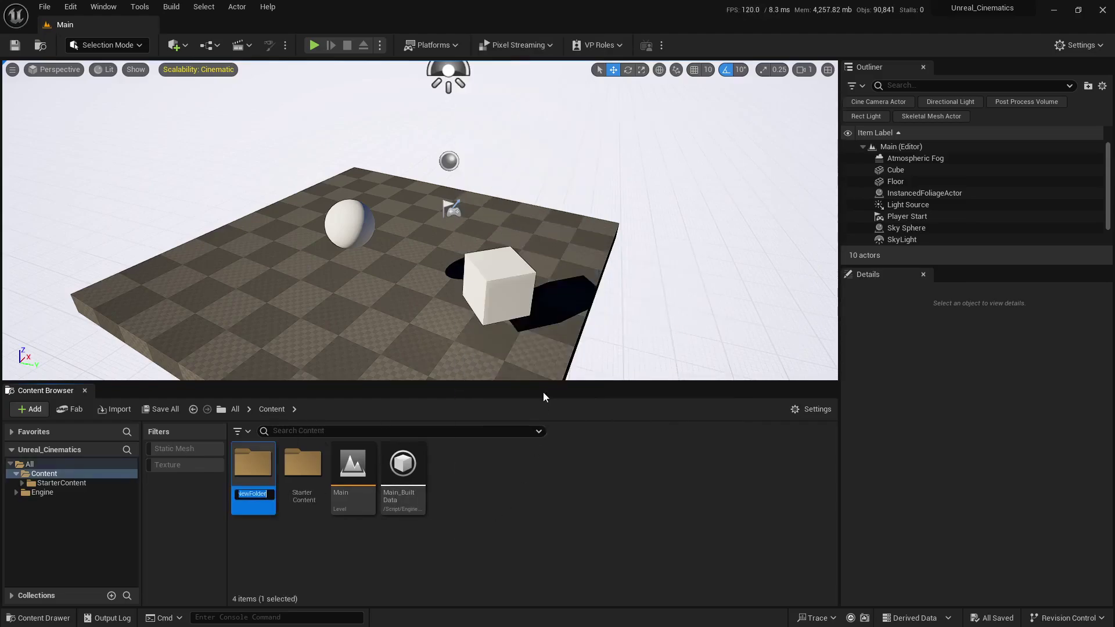
text(Materials)
key(Return)
key(Return)
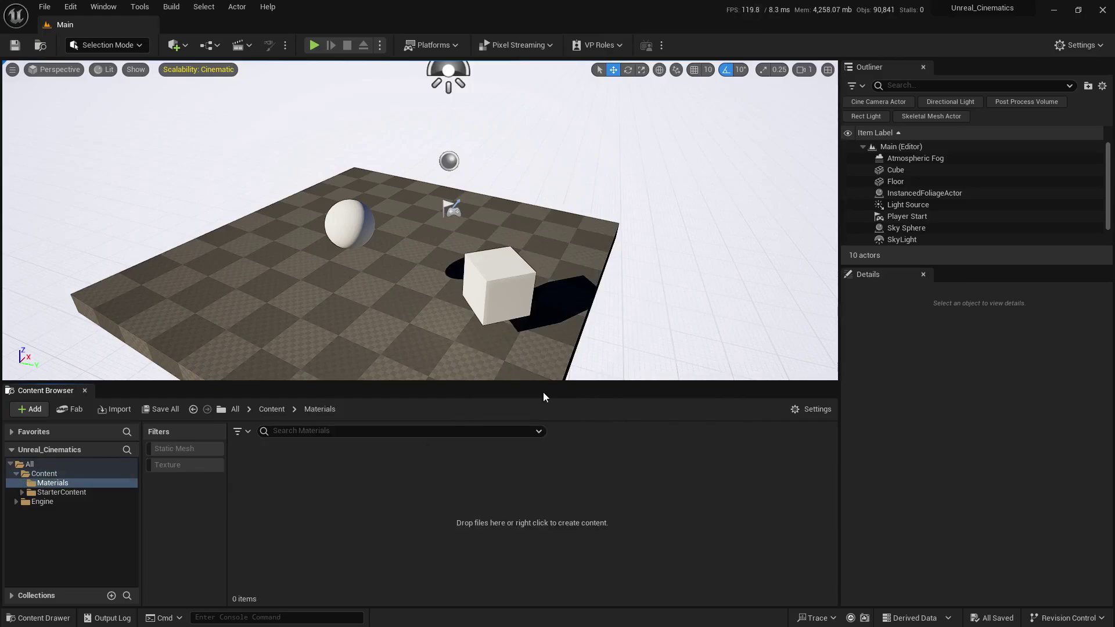
Create a new material named M_Basic in the Materials folder.
right_click(380, 503)
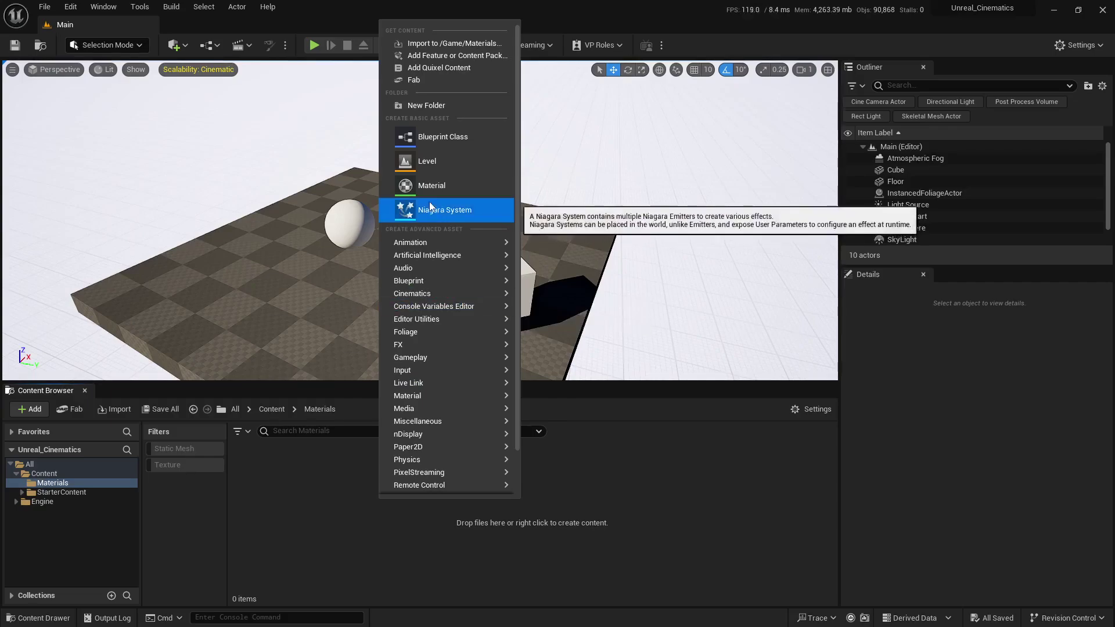
click(424, 185)
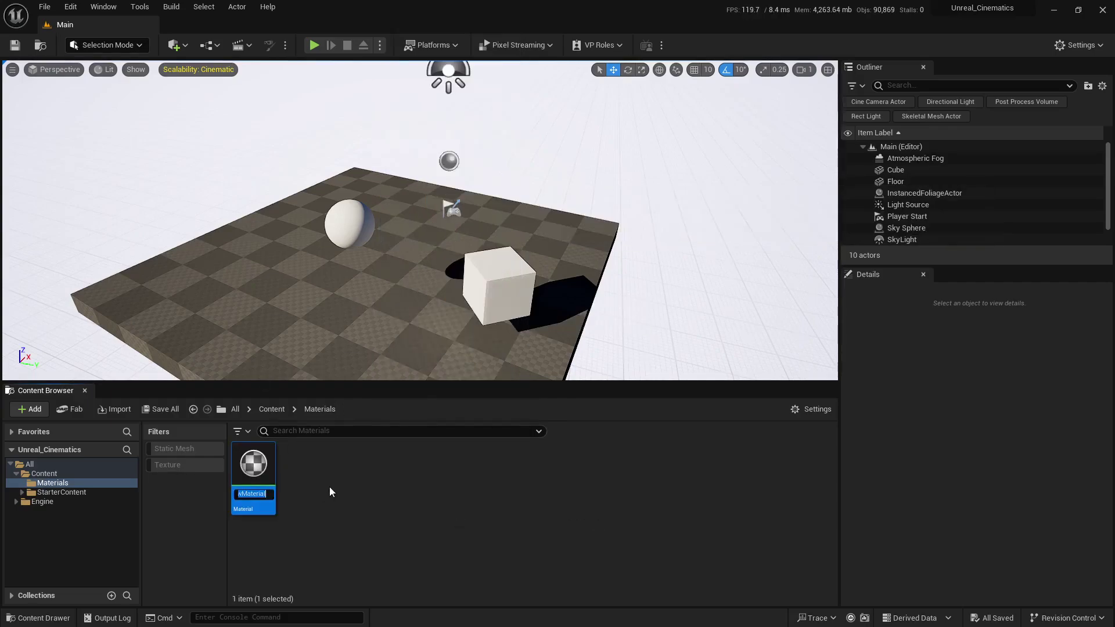
text(M_Basic)
key(Return)
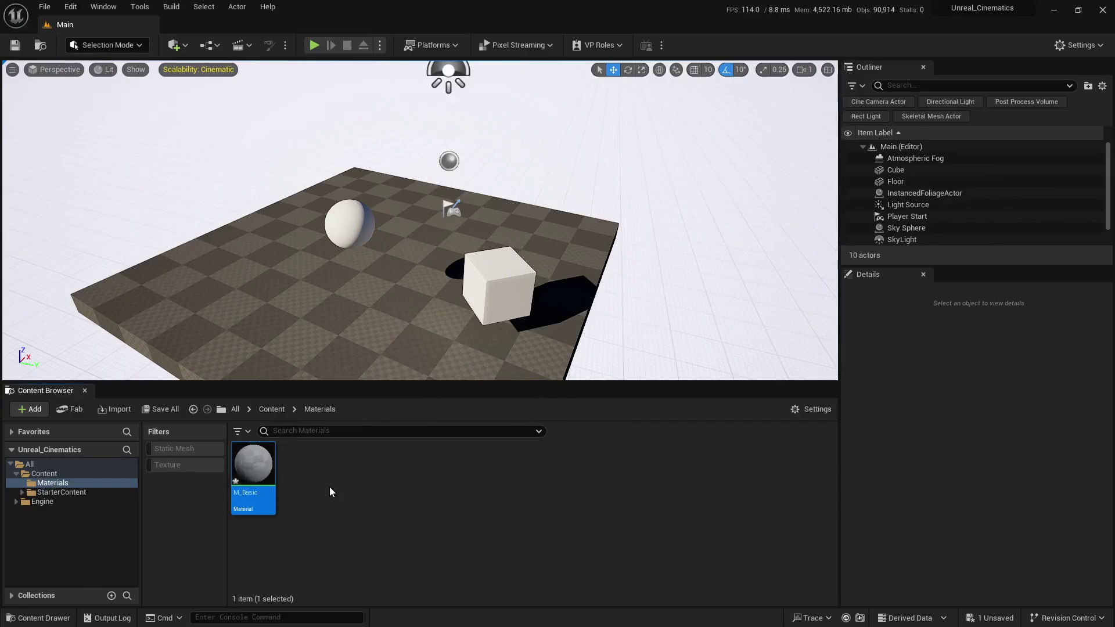
Open M_Basic in the material editor and dock its window beside the Main level tab.
double_click(257, 470)
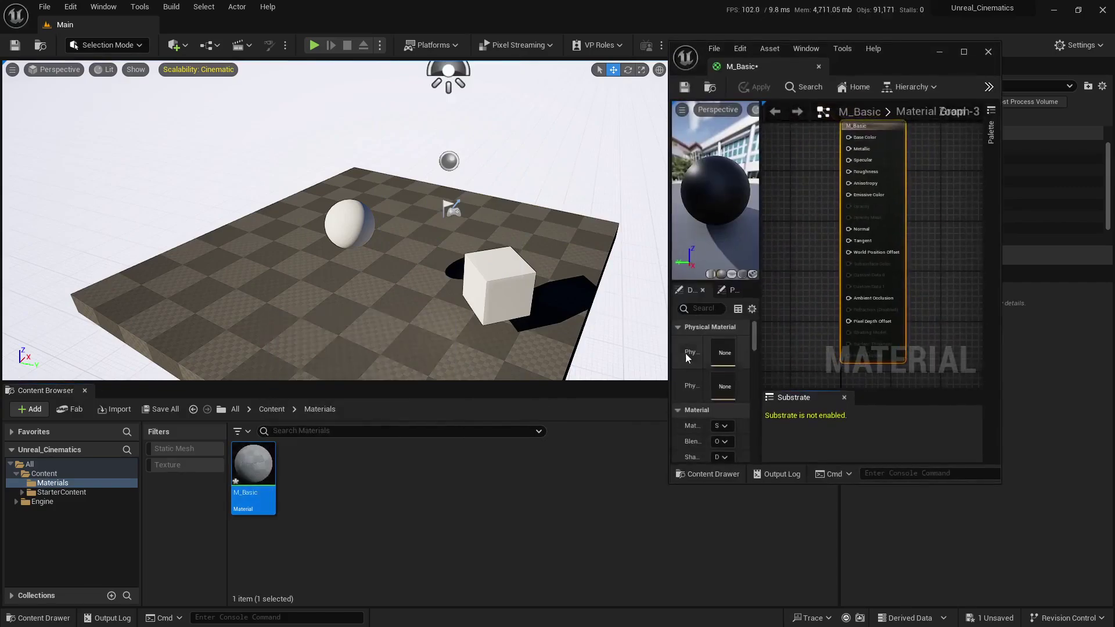
drag(744, 68, 197, 24)
right_drag(555, 210, 865, 271)
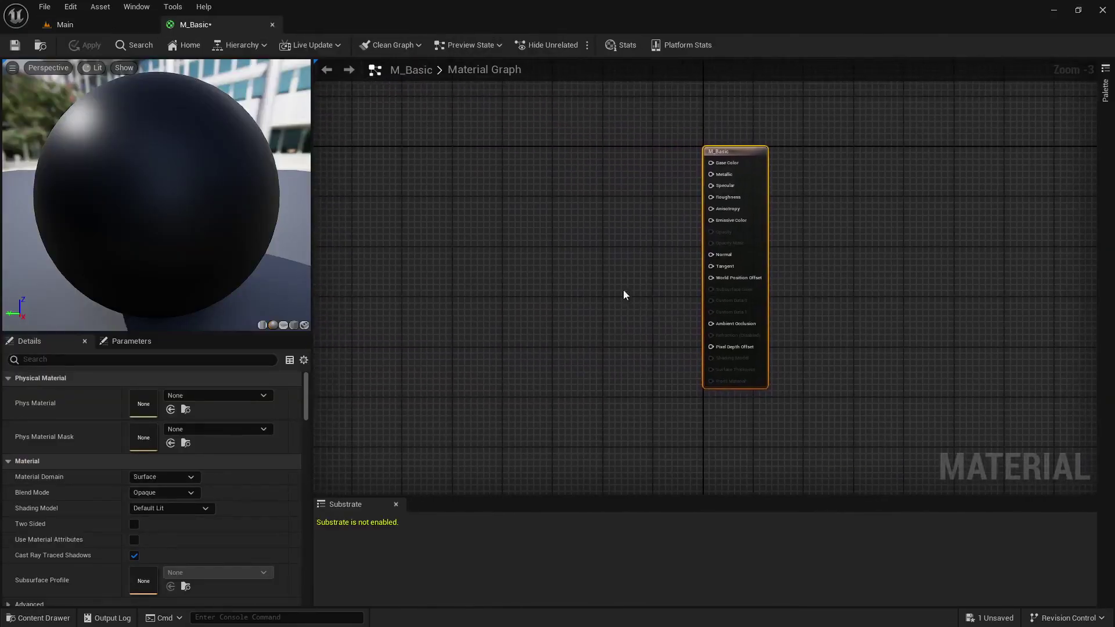
scroll(598, 270, up, 2)
right_drag(577, 252, 606, 259)
click(499, 283)
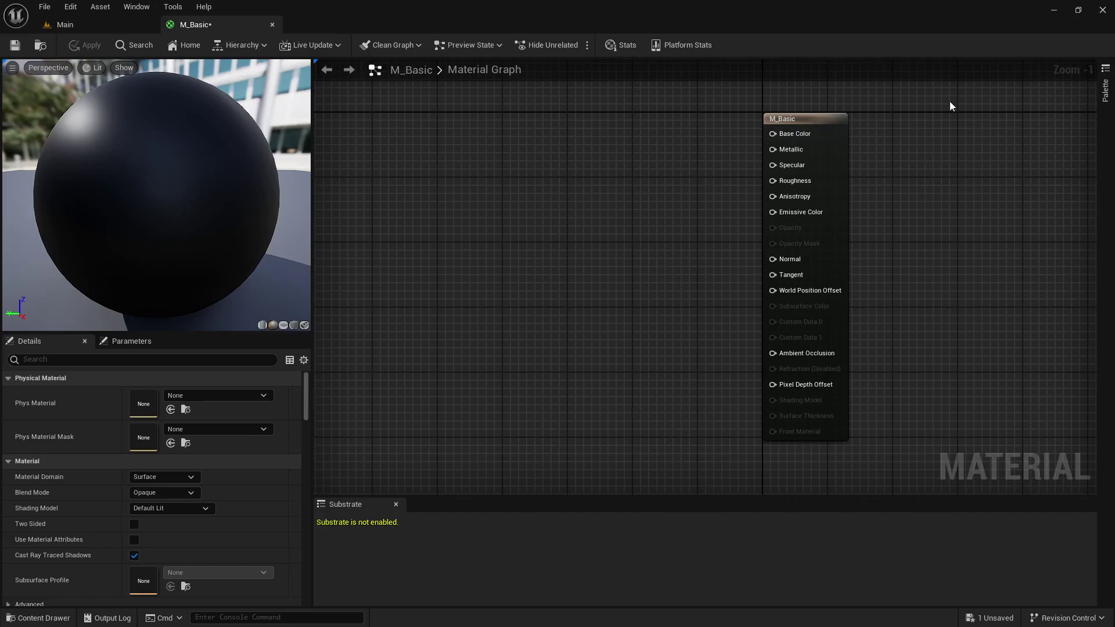
drag(687, 263, 952, 231)
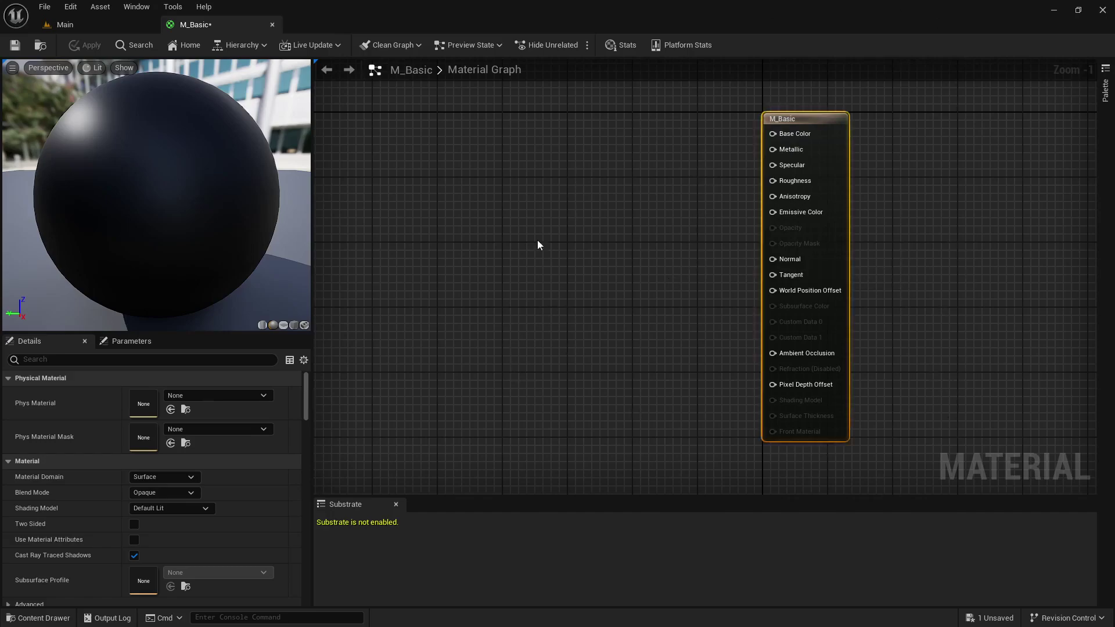
click(512, 323)
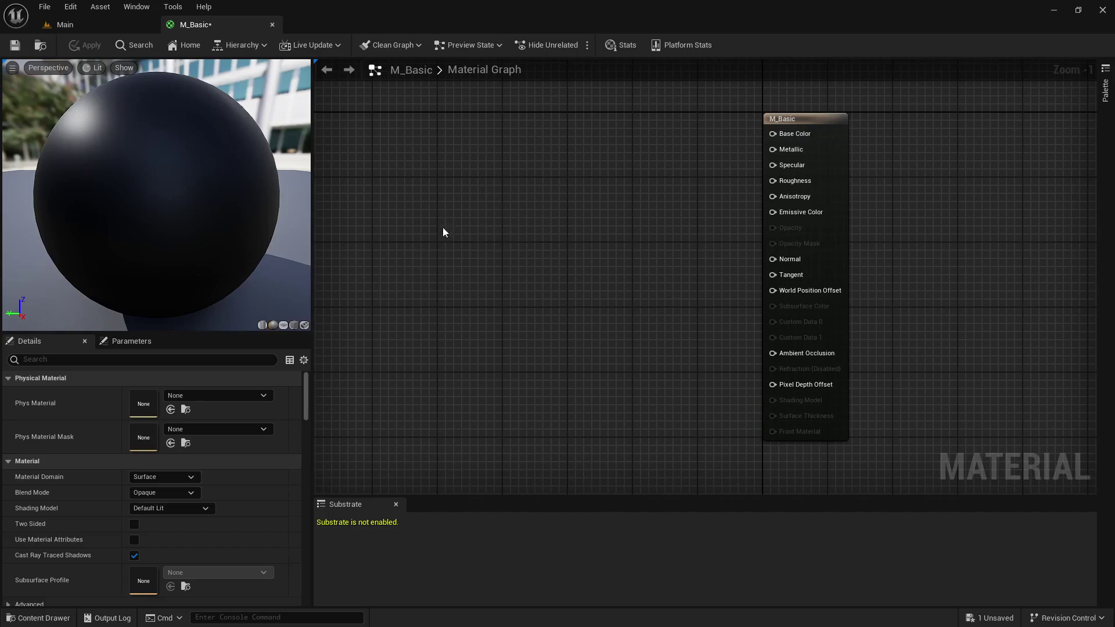
Add a Constant3Vector node to the material graph and connect its output to Base Color.
right_click(465, 182)
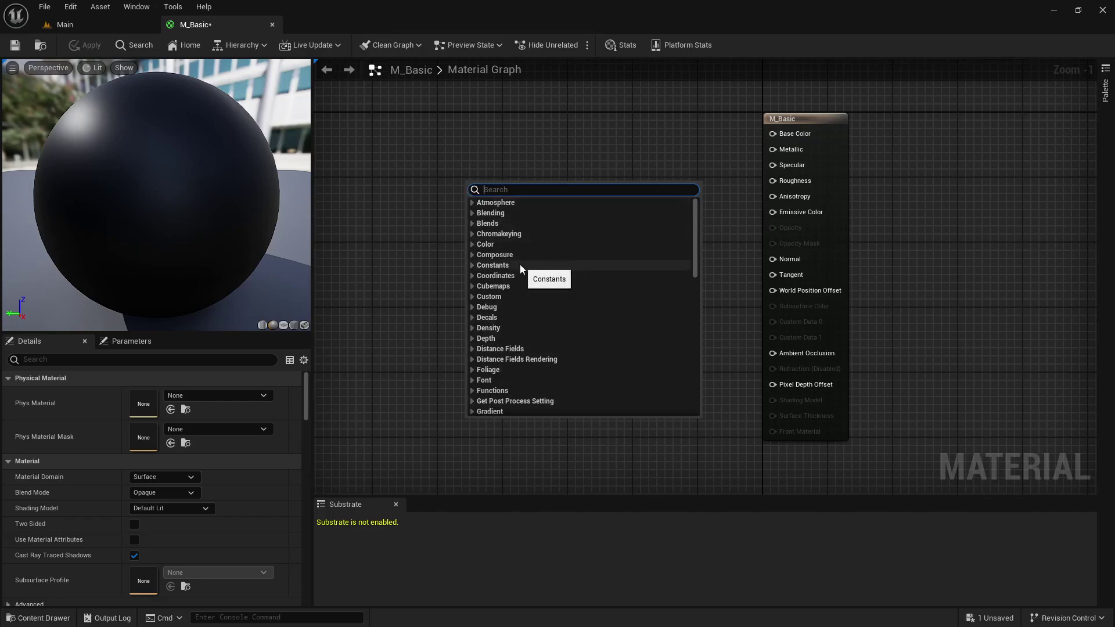
text(constan)
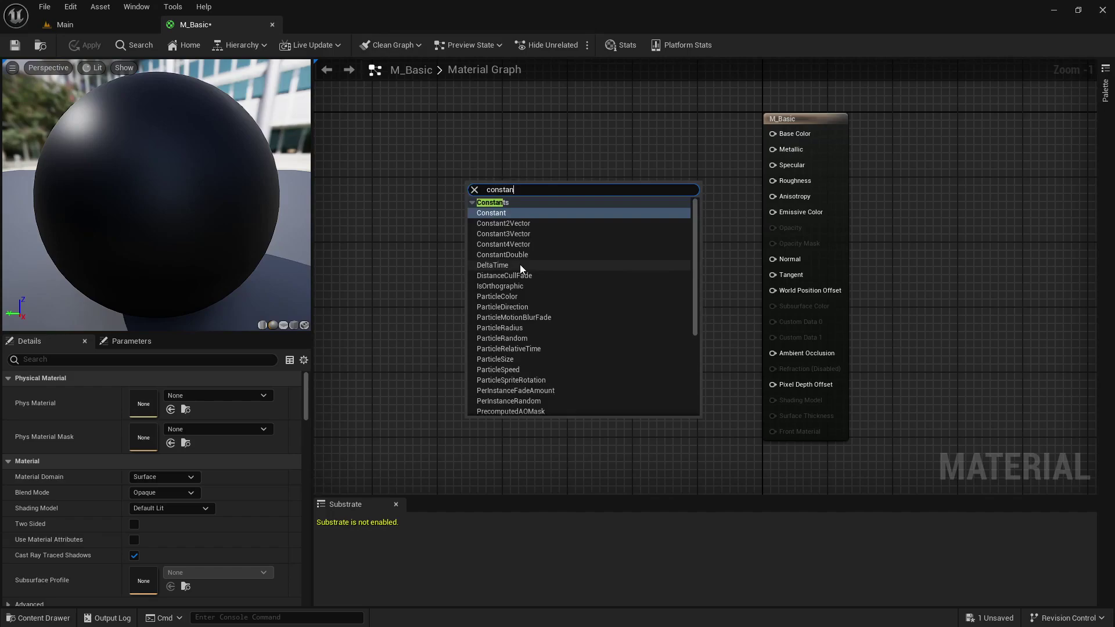
key(Down)
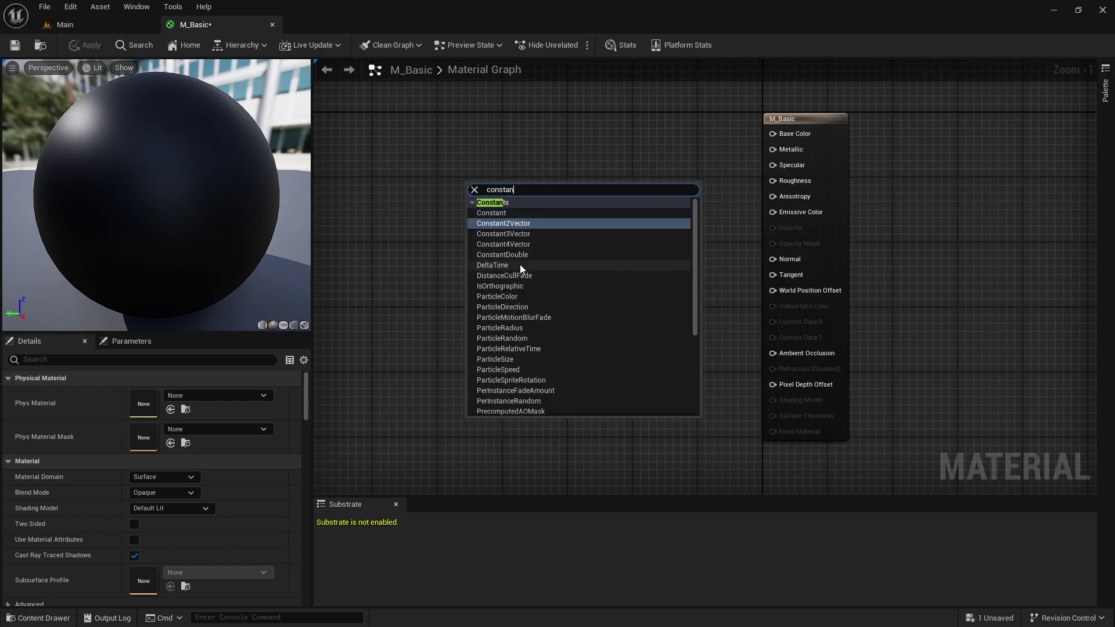
key(Down)
key(Down)
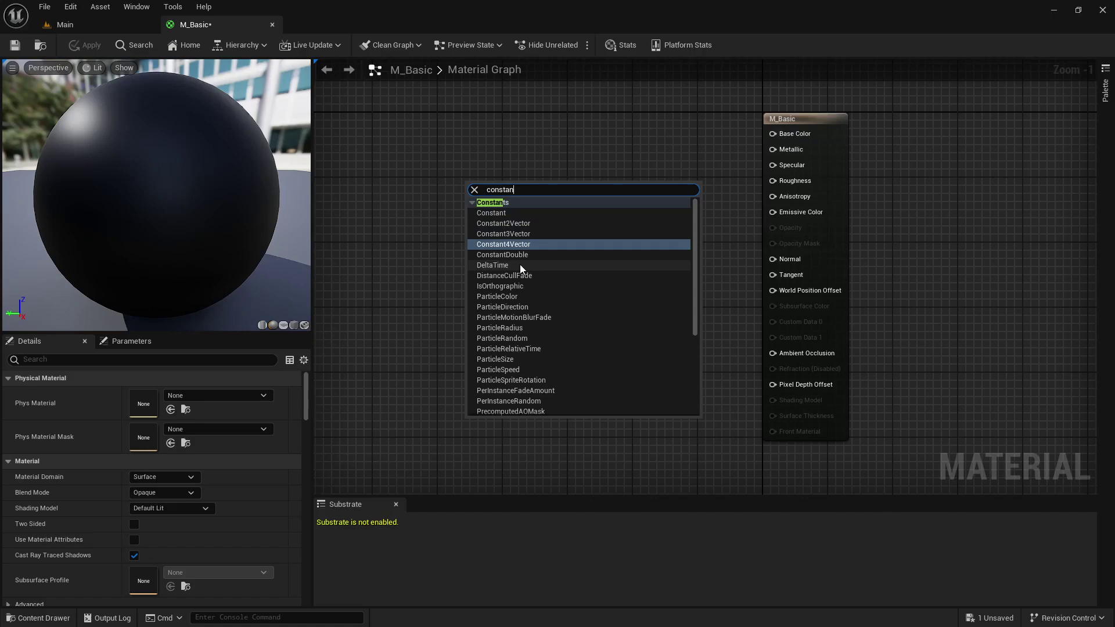
key(Up)
click(503, 232)
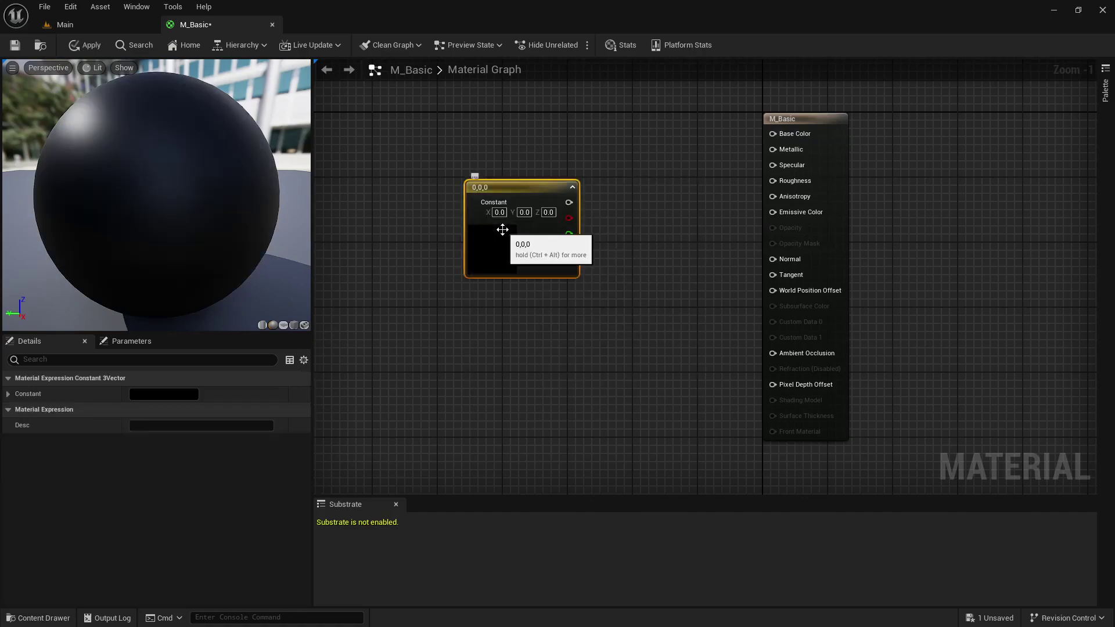
drag(569, 202, 785, 129)
right_drag(712, 169, 702, 237)
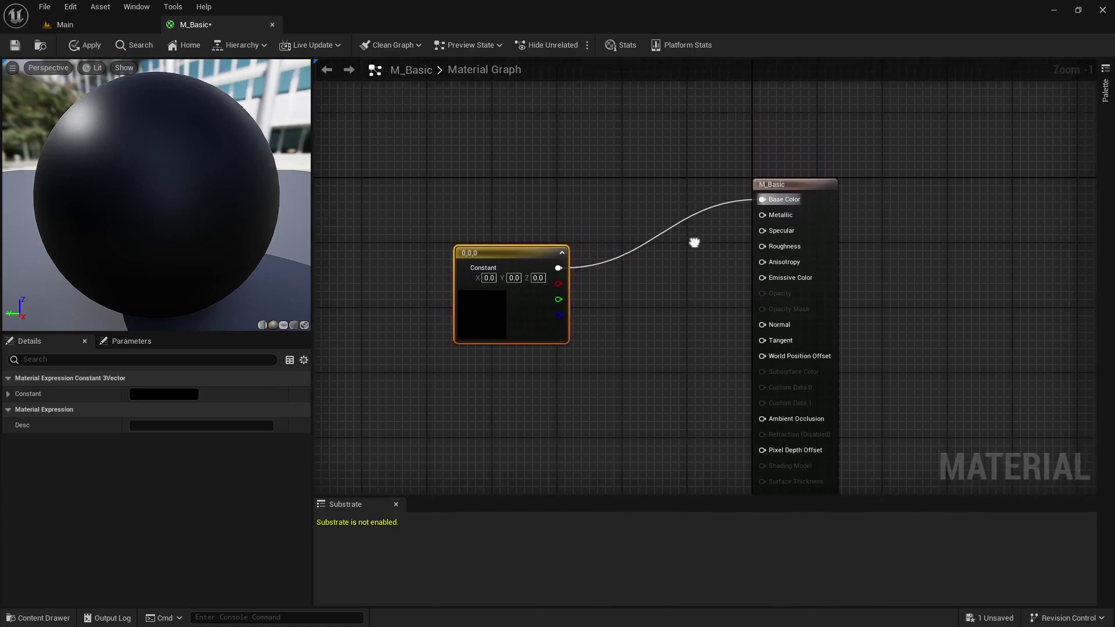
Place the Constant3Vector node closer to M_Basic and set its colour to blue with R 0.078125, G 0.316118, B 1.0.
drag(506, 317, 567, 256)
double_click(564, 256)
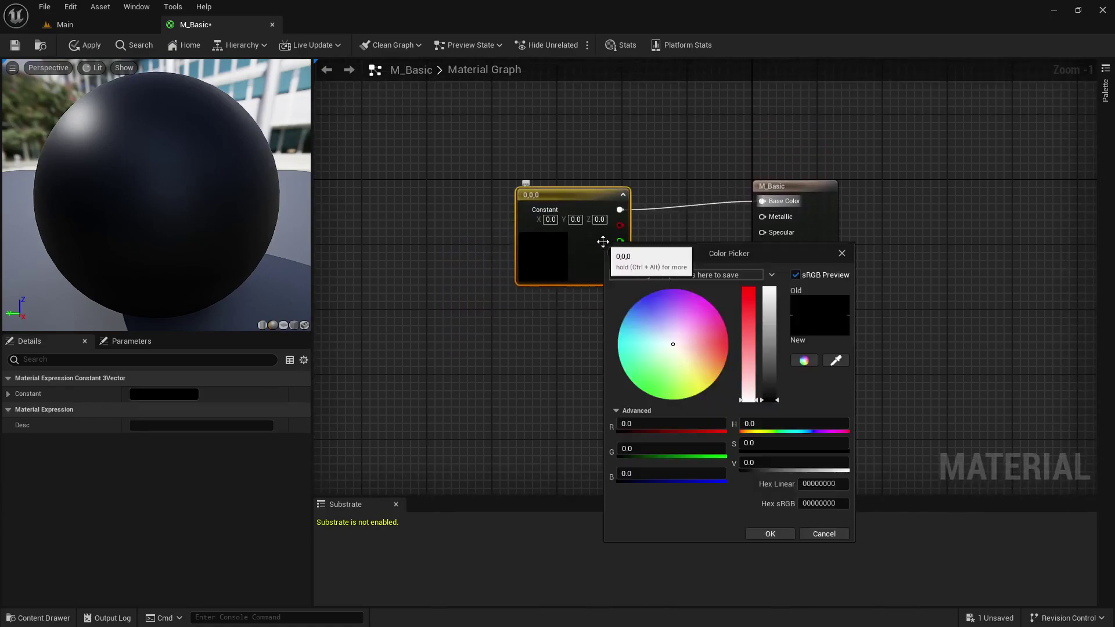
drag(747, 345, 638, 311)
drag(748, 304, 749, 297)
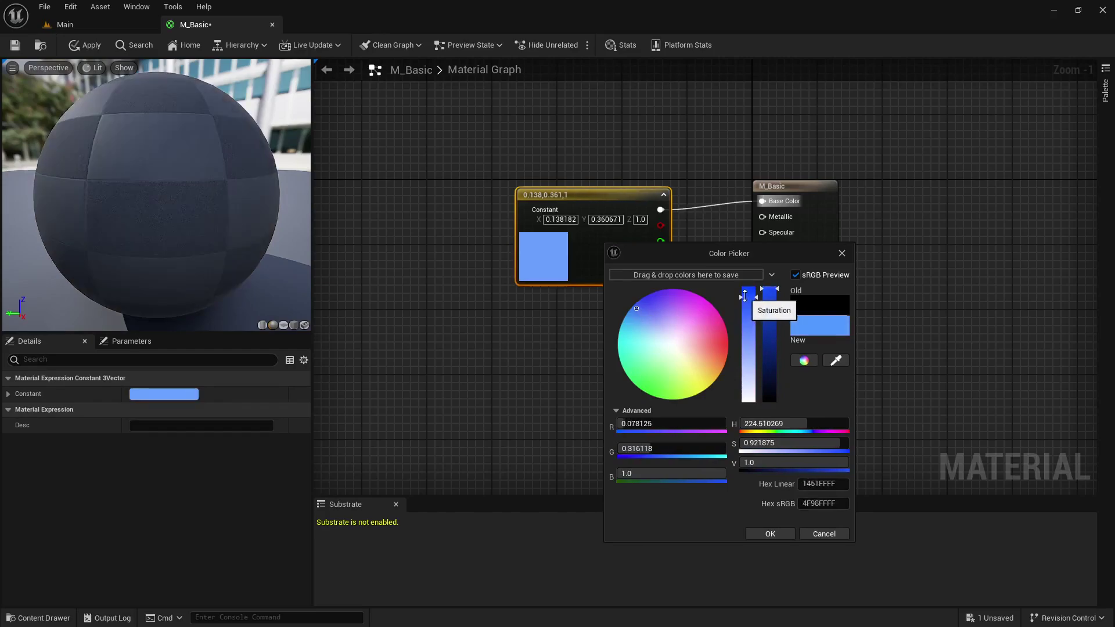
click(766, 536)
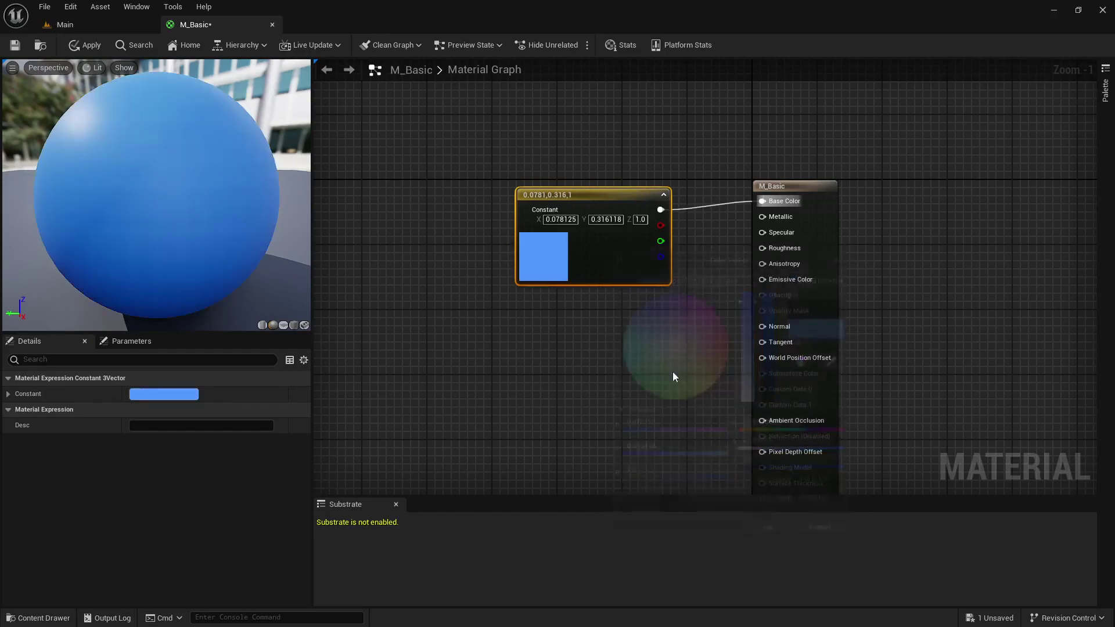
Move the blue Constant3Vector node higher in the graph, above the level of the M_Basic node, and deselect it.
right_drag(624, 391, 621, 417)
drag(624, 292, 624, 193)
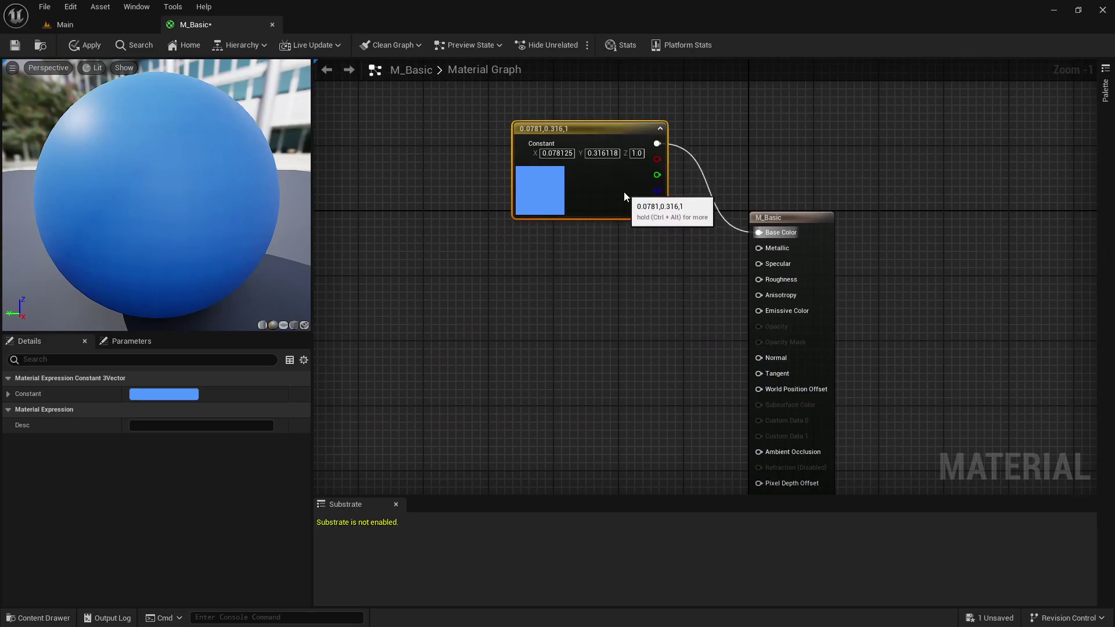
scroll(583, 317, down, 1)
right_drag(596, 346, 594, 308)
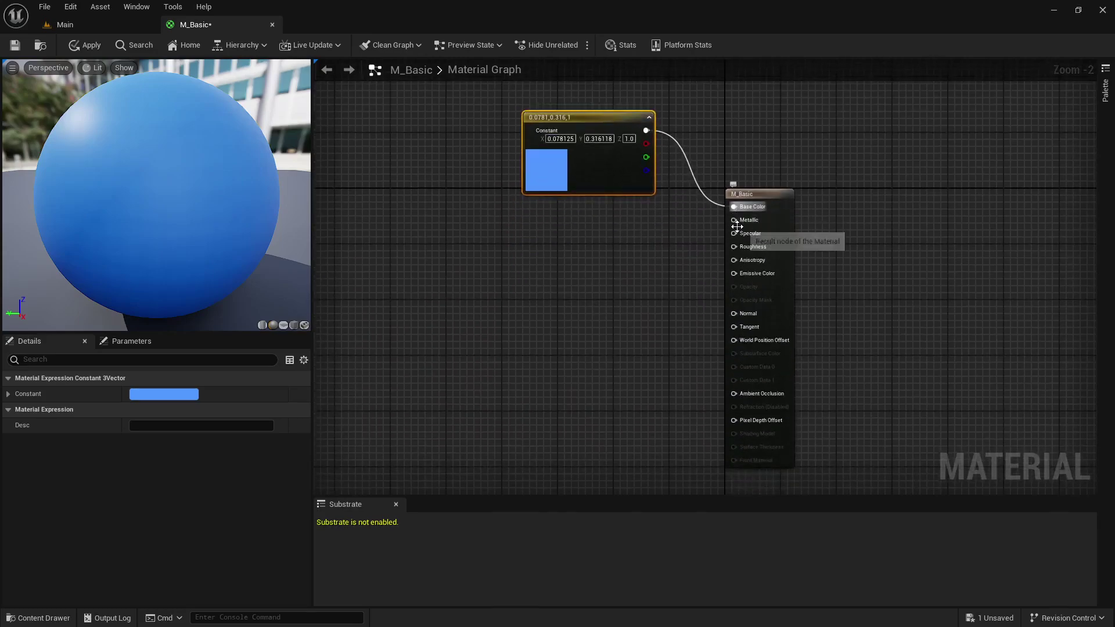
click(629, 264)
Add a single-value Constant node below the blue colour node and connect it to Metallic.
right_drag(628, 262, 645, 270)
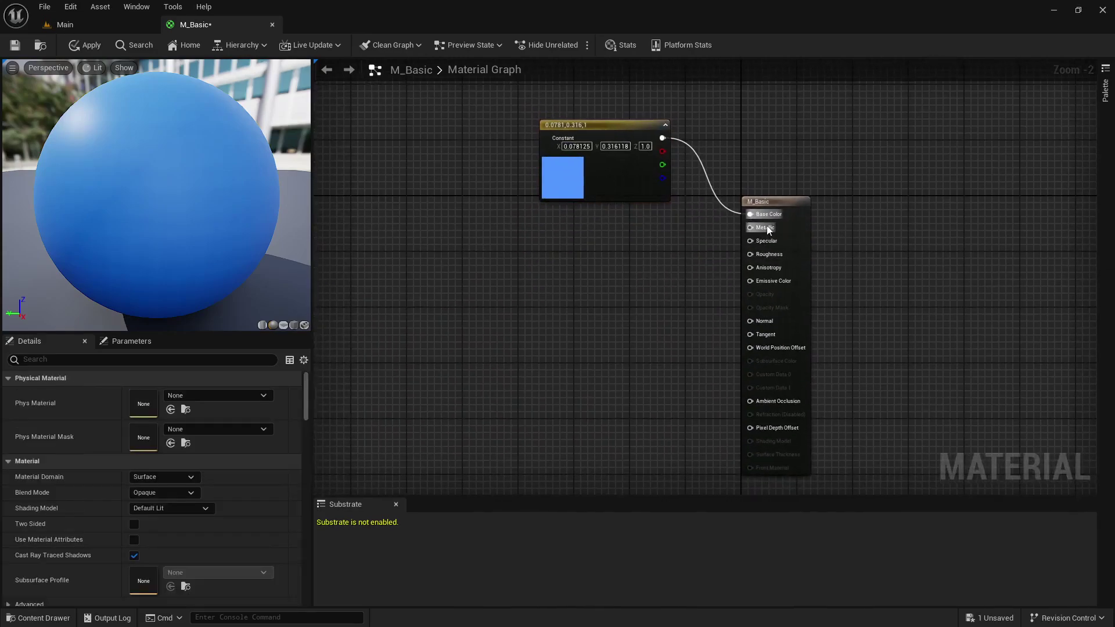
right_drag(506, 236, 523, 242)
right_click(524, 244)
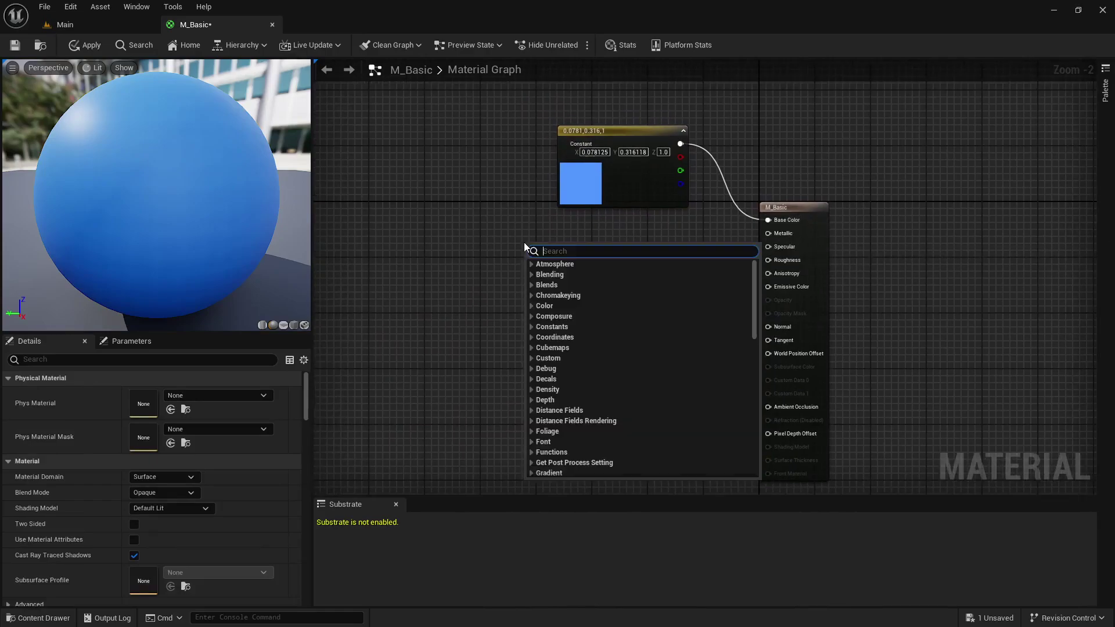
text(cons)
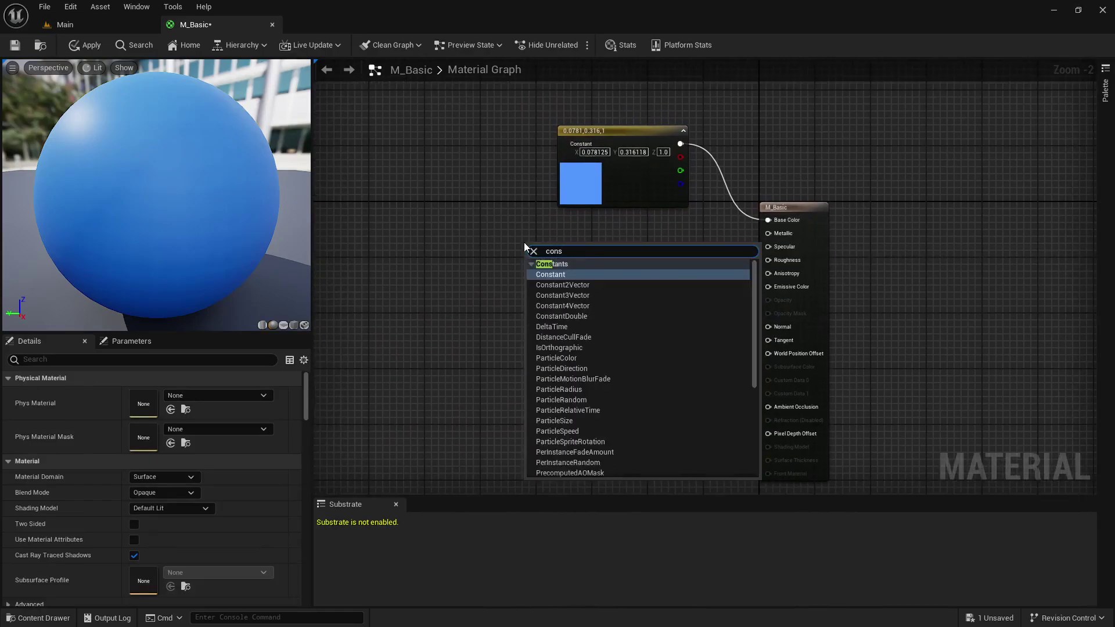
click(558, 275)
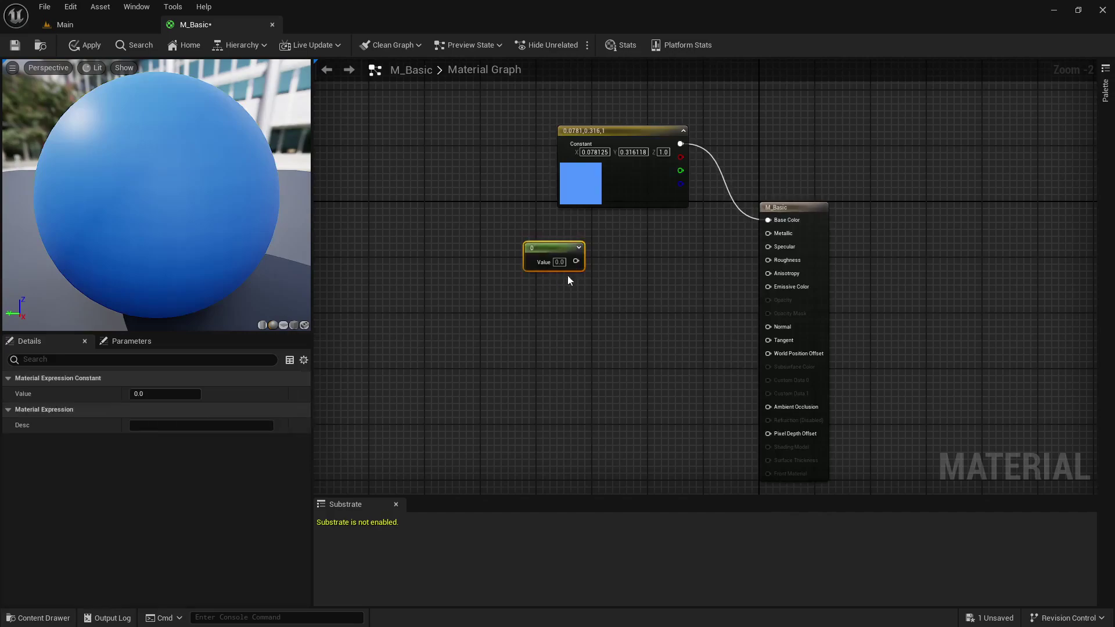
drag(577, 261, 768, 233)
right_drag(600, 318, 582, 276)
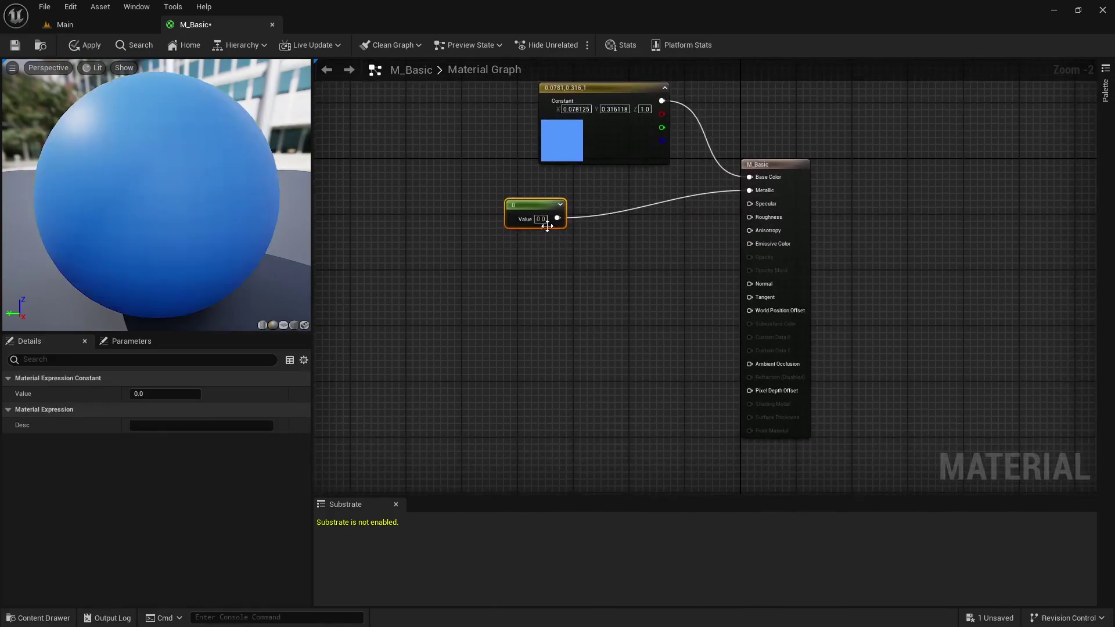
Paste two copies of the Constant node below the first, connecting one to Specular and the other to Roughness.
key(ctrl+c)
key(ctrl+v)
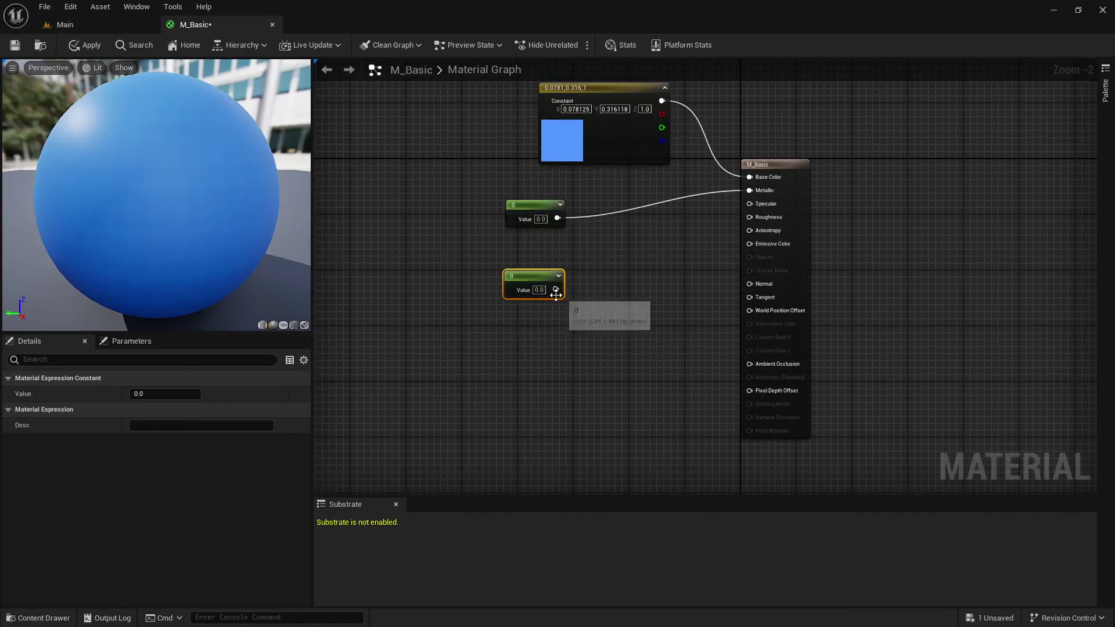
drag(555, 290, 750, 204)
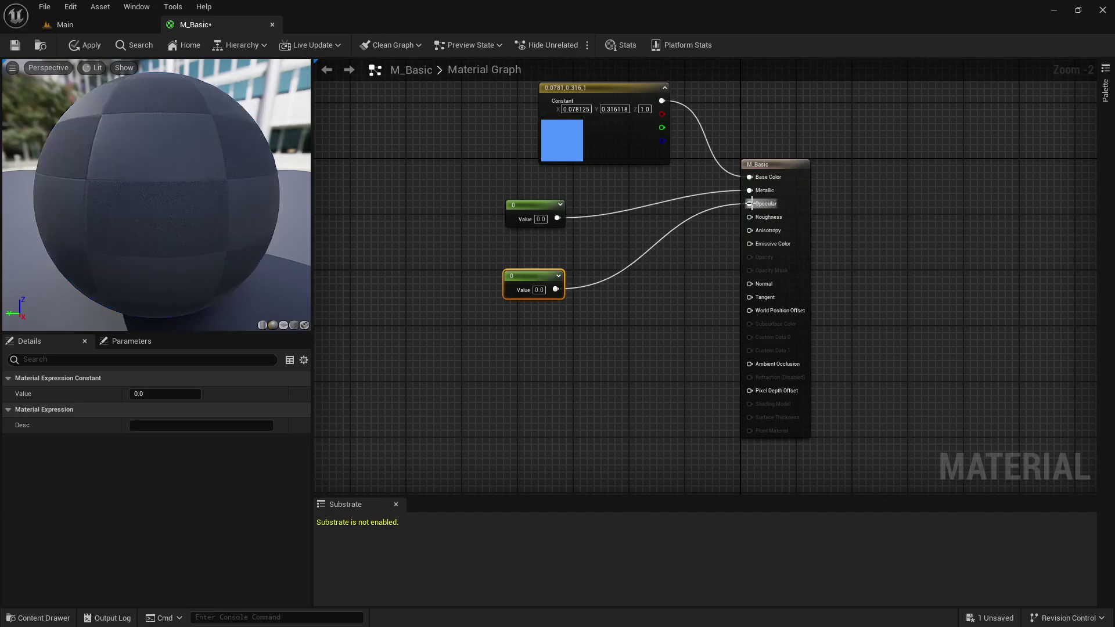
key(ctrl+v)
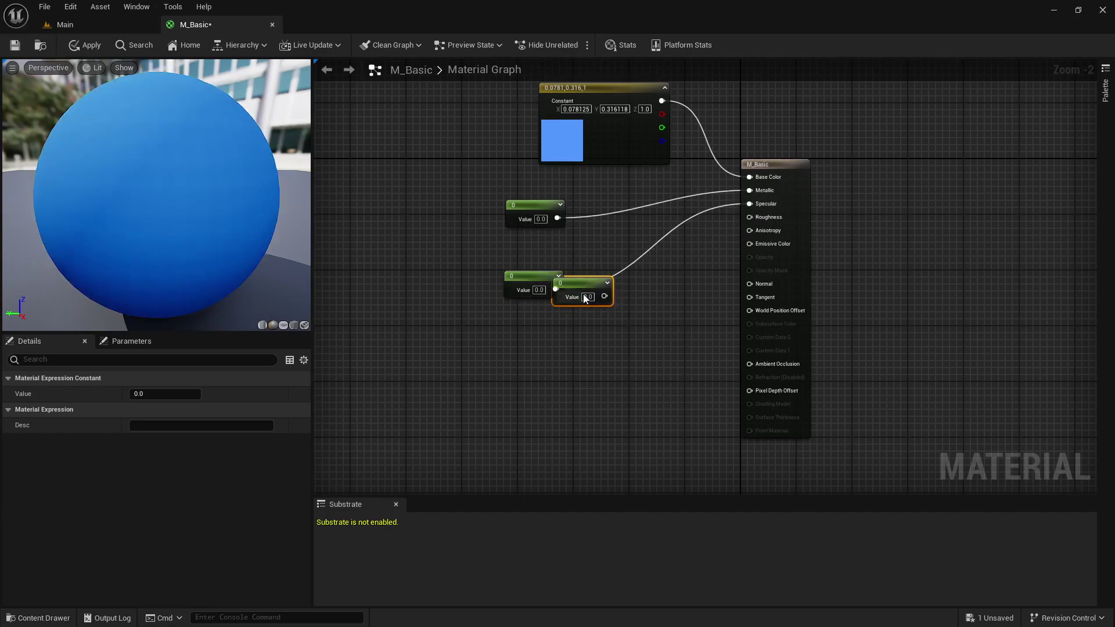
drag(585, 296, 749, 217)
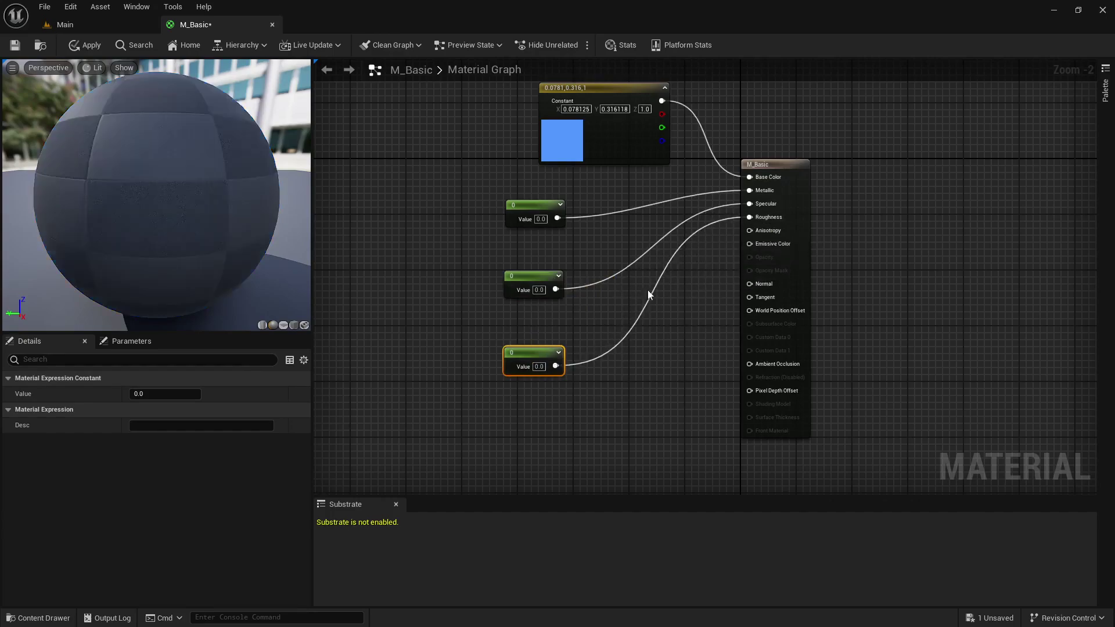
Select the three Constant nodes and line them up beneath the blue colour node, closer to M_Basic.
right_drag(641, 376, 607, 384)
right_drag(394, 290, 485, 301)
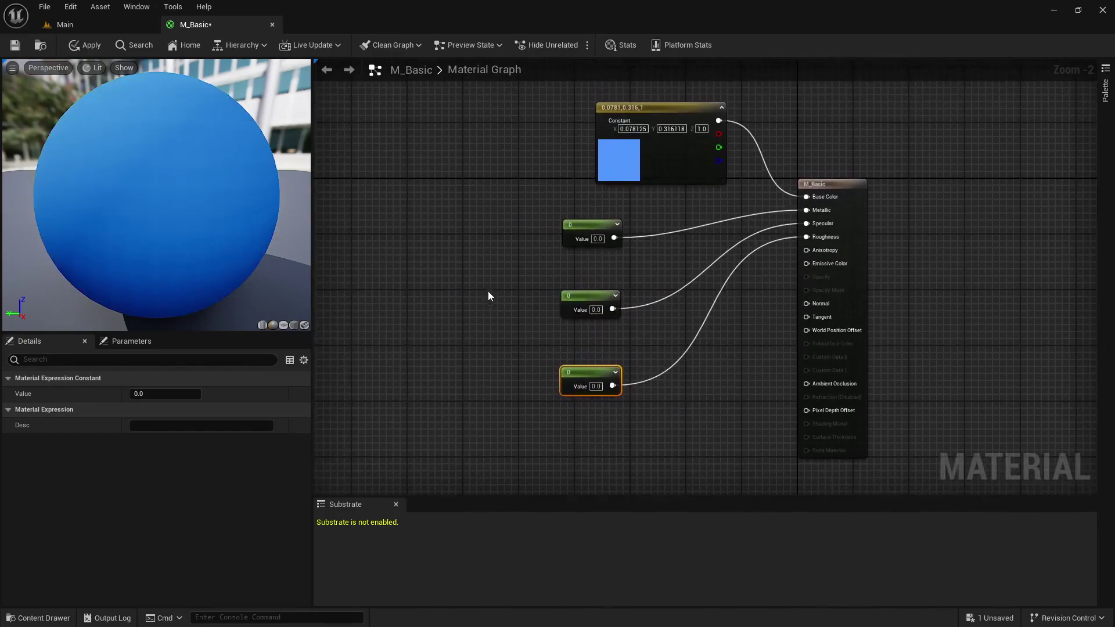
drag(509, 231, 605, 354)
right_drag(568, 338, 527, 349)
click(527, 350)
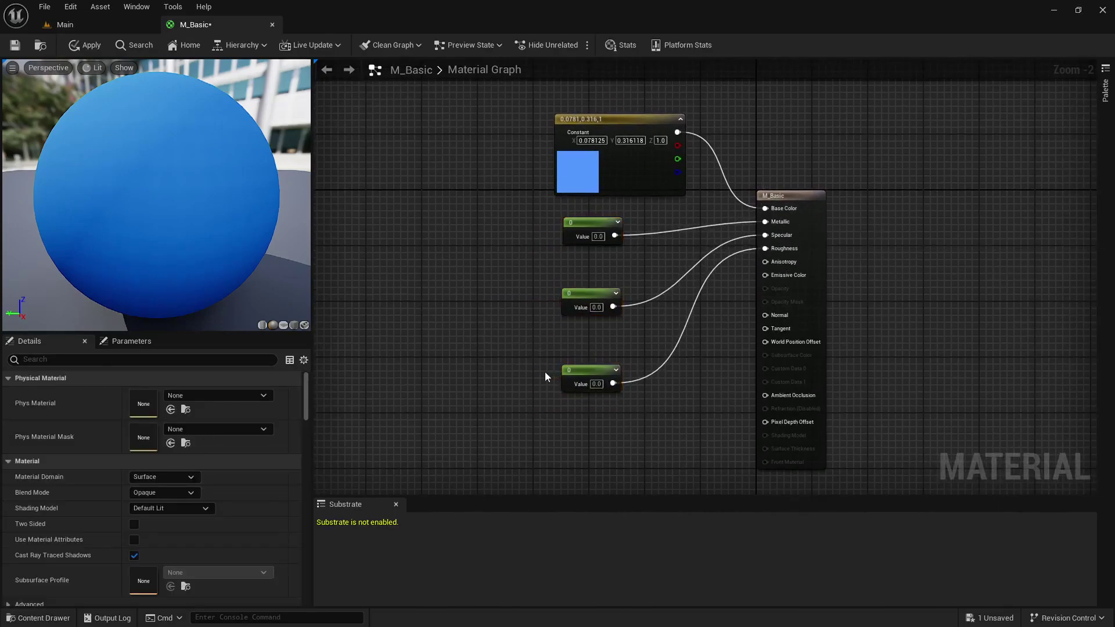
Set the Constant node feeding Roughness to 0.5 and deselect it.
right_drag(478, 324, 501, 324)
click(601, 372)
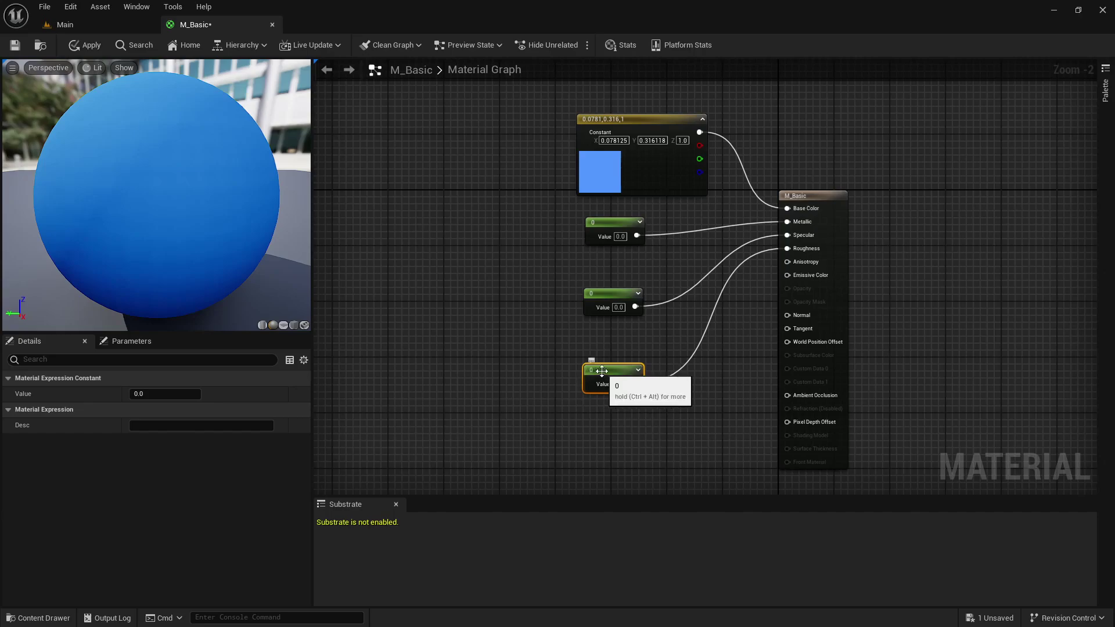
click(174, 393)
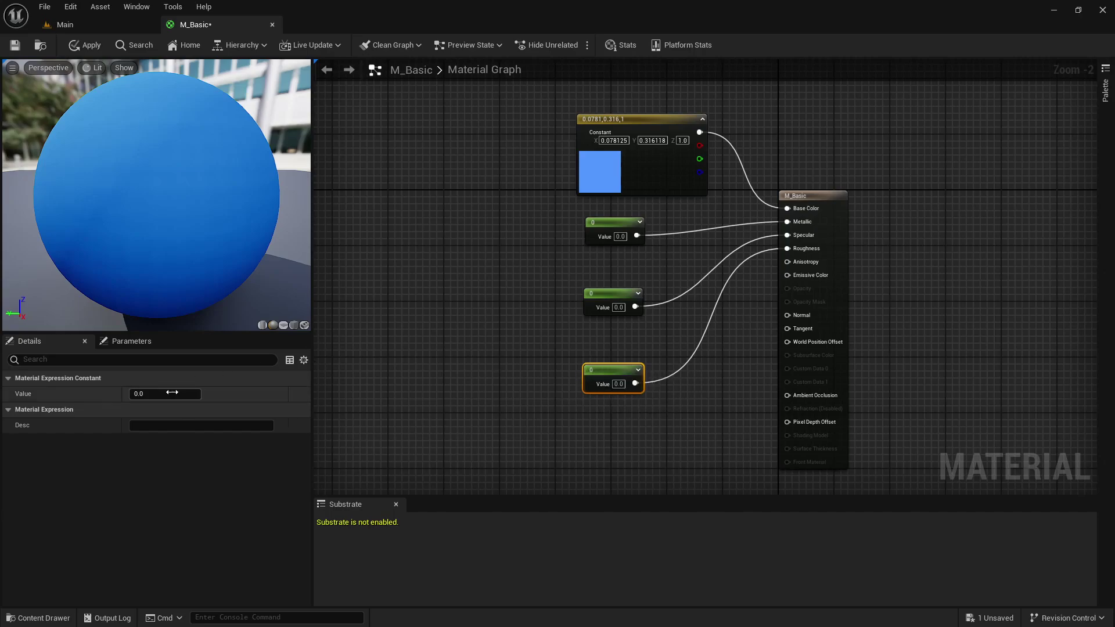
text(0.5)
key(Return)
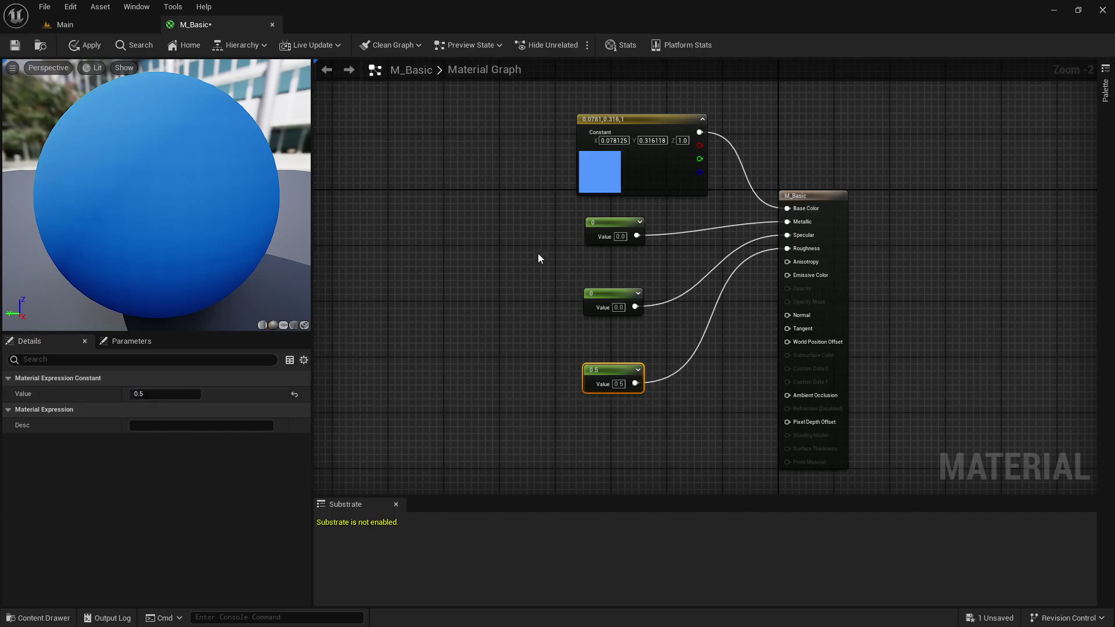
click(537, 253)
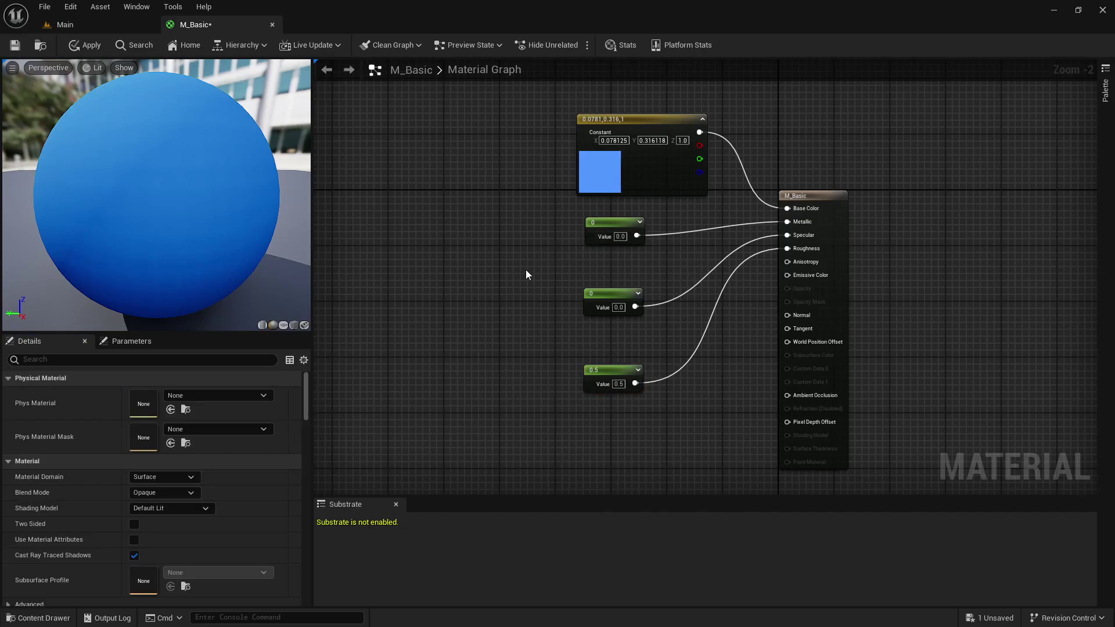
Set the Constant node feeding Metallic to 1 and deselect it.
click(607, 226)
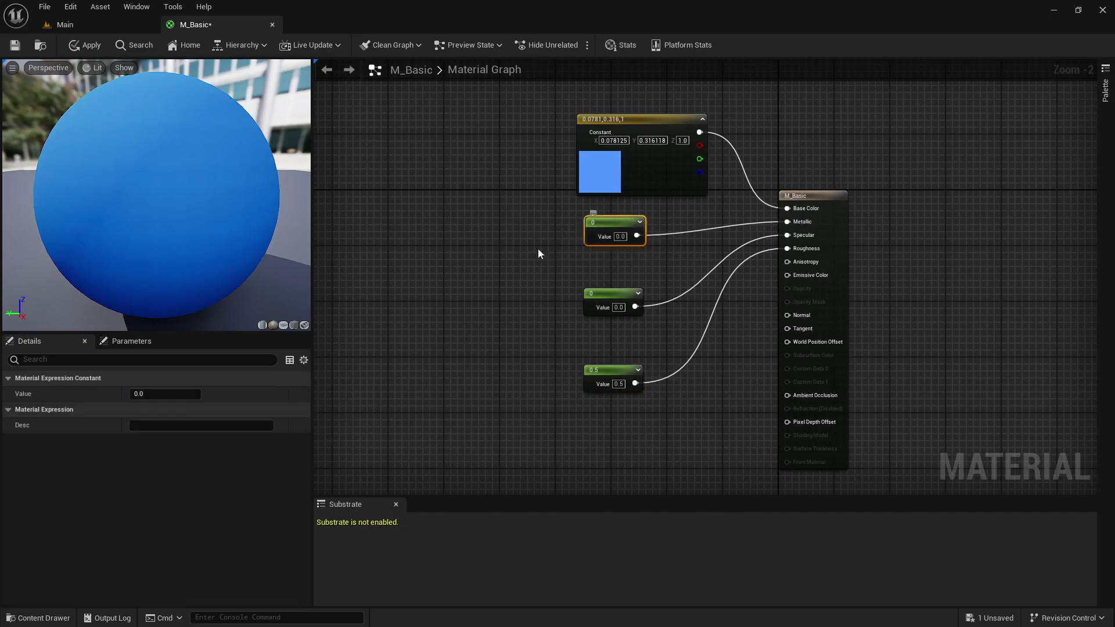
click(148, 393)
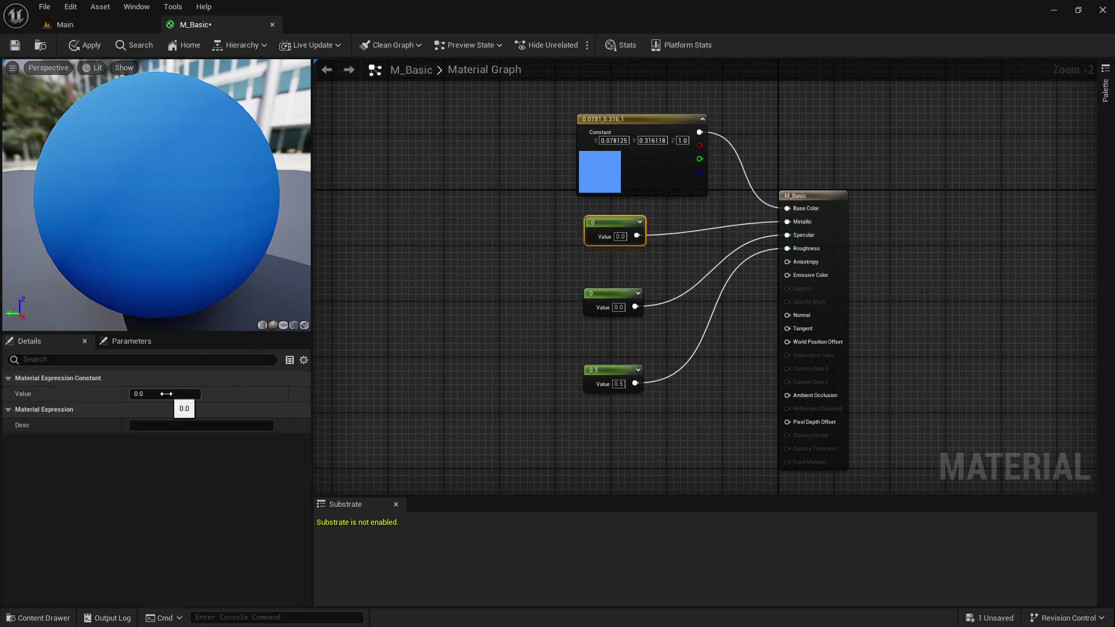
text(1)
key(Return)
click(482, 388)
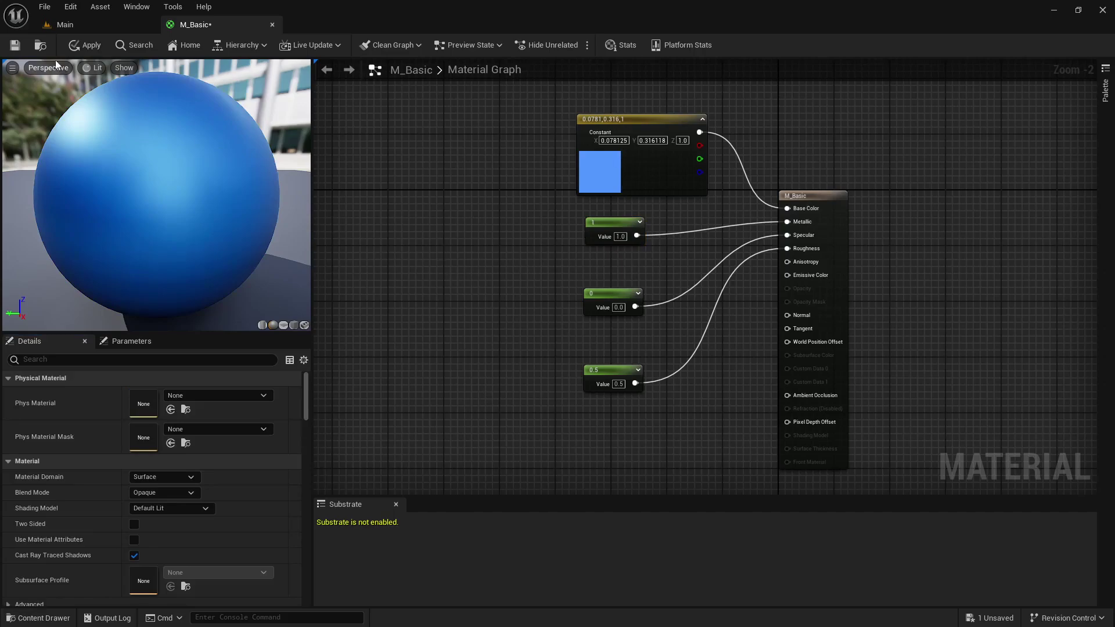
Save M_Basic and apply it to the sphere in the Main level.
click(15, 44)
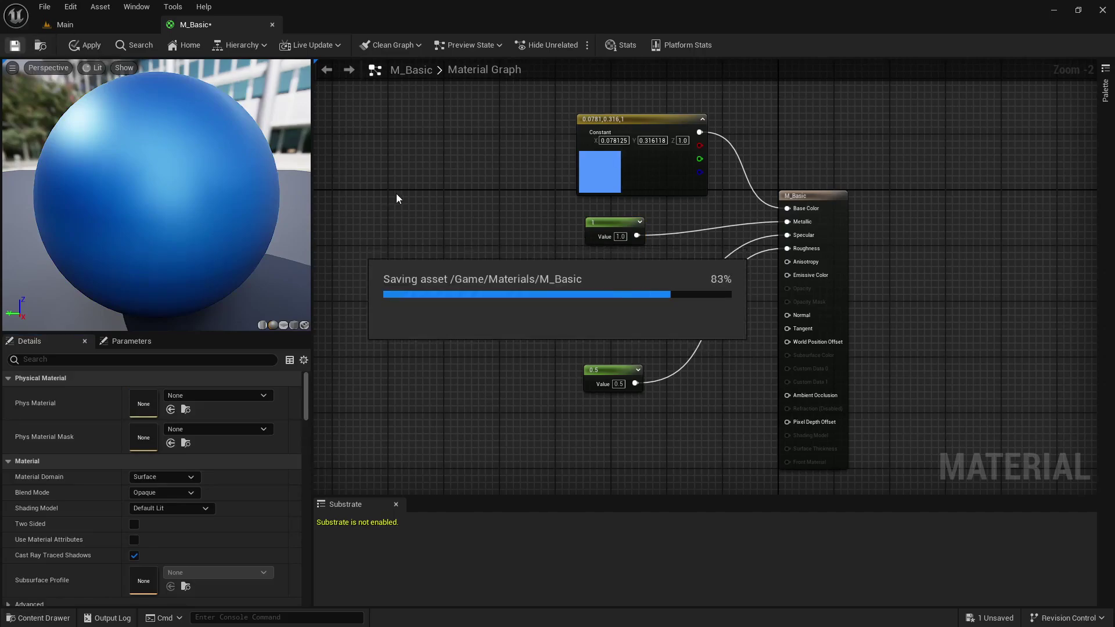
click(83, 26)
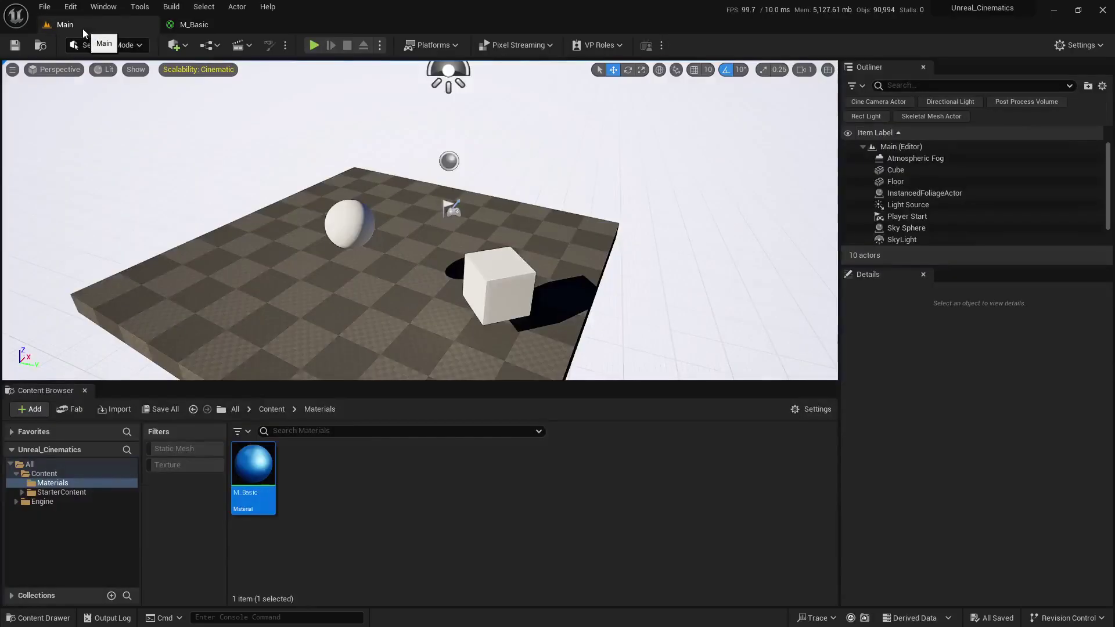
drag(251, 474, 349, 226)
Examine the sphere with M_Basic applied up close in the level viewport.
key(w)
right_drag(434, 343, 409, 339)
scroll(410, 340, down, 1)
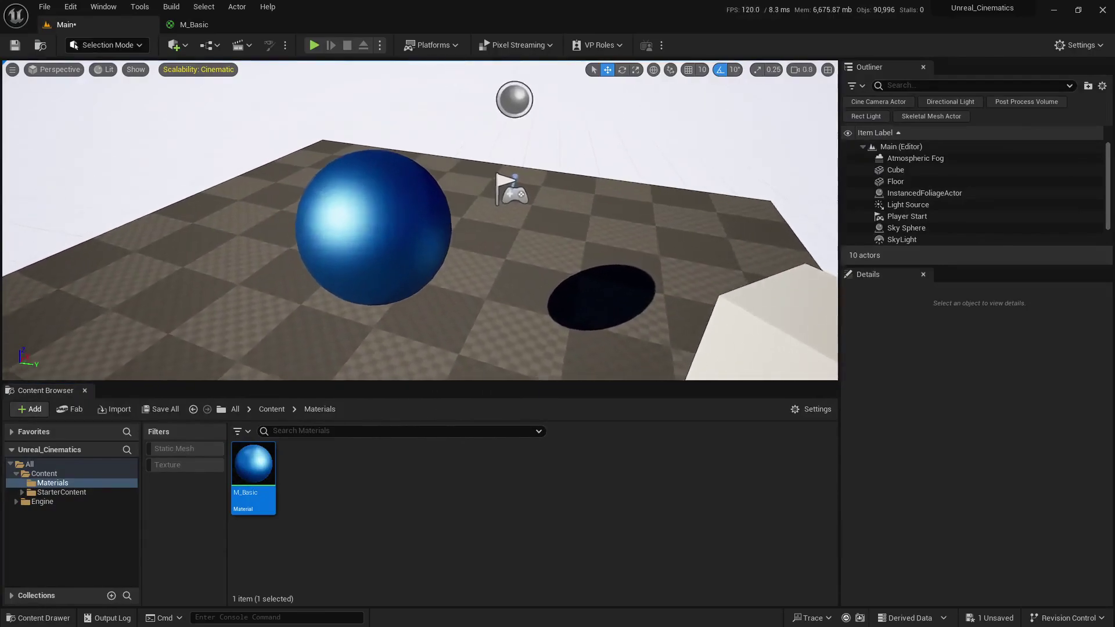
key(w)
right_drag(381, 246, 369, 244)
key(s)
key(w)
right_drag(421, 217, 440, 228)
key(s)
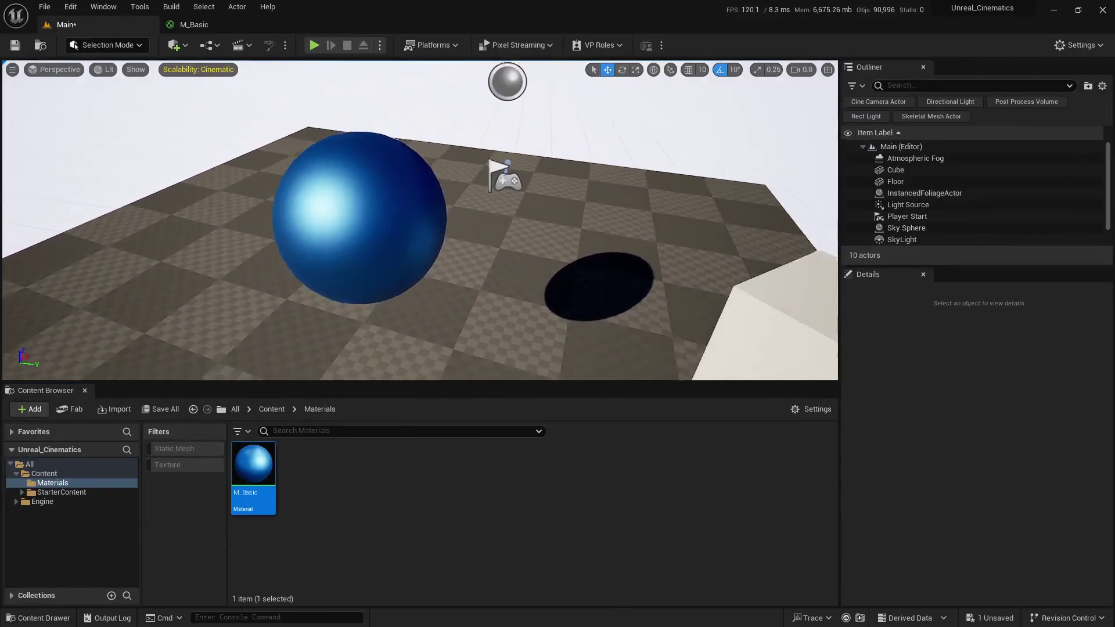
right_drag(346, 301, 366, 311)
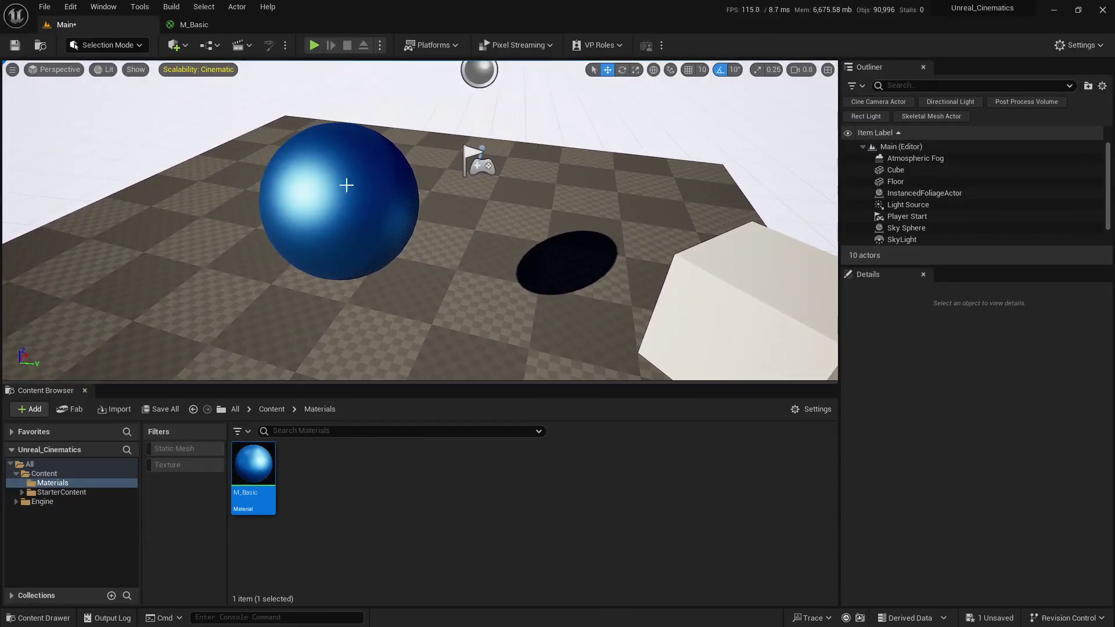
Reopen M_Basic, detach its editor as a floating window, and resize it so the sphere in the level stays visible beside it.
double_click(254, 465)
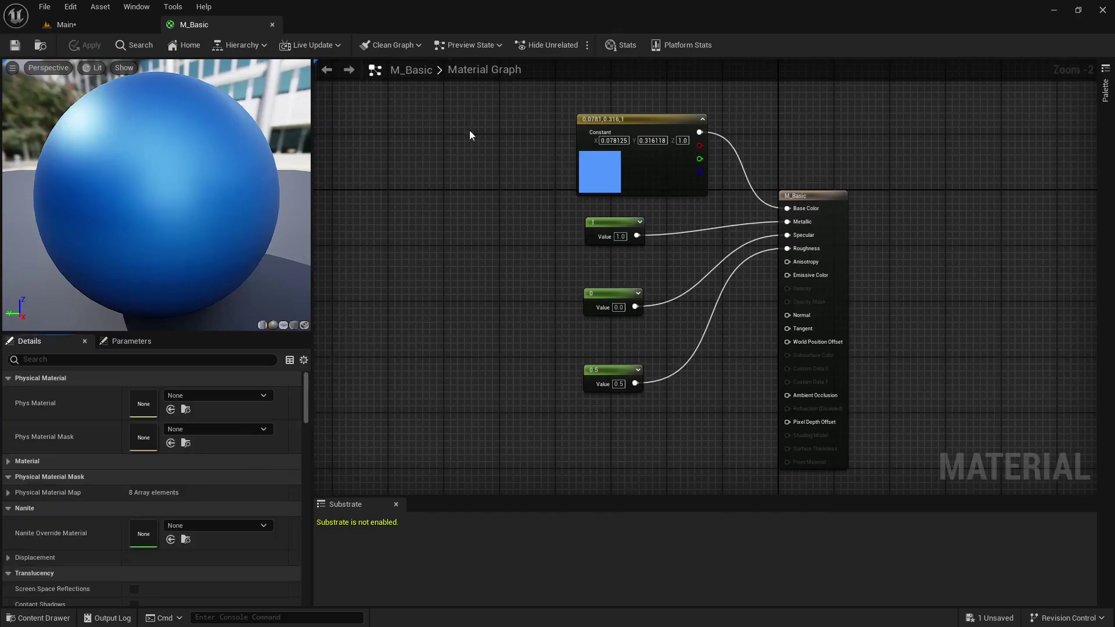
drag(221, 26, 548, 103)
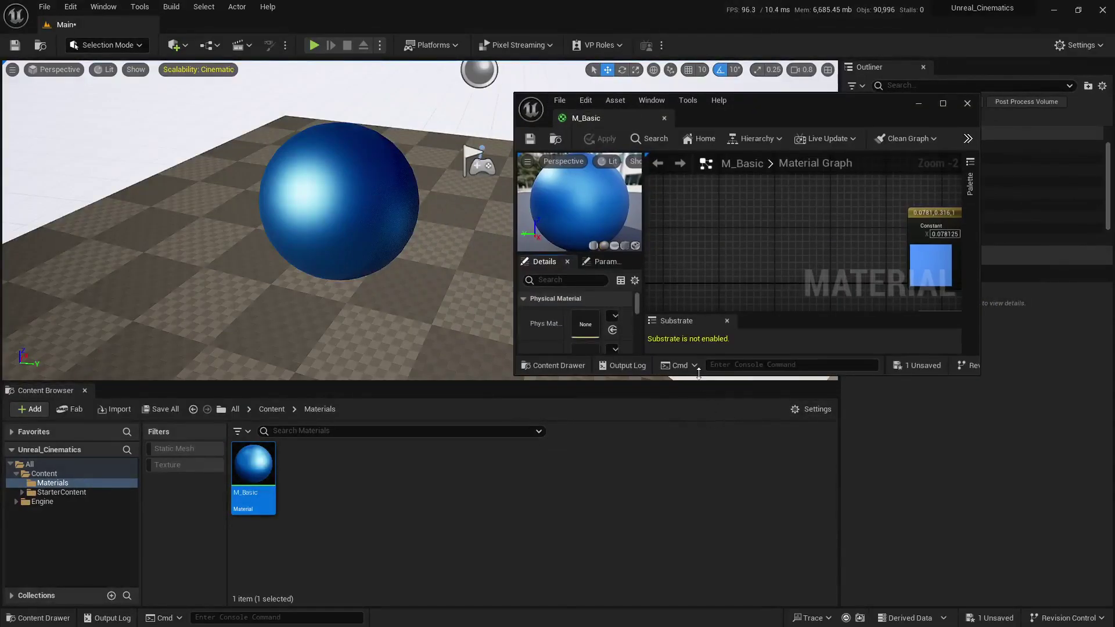
drag(697, 375, 701, 607)
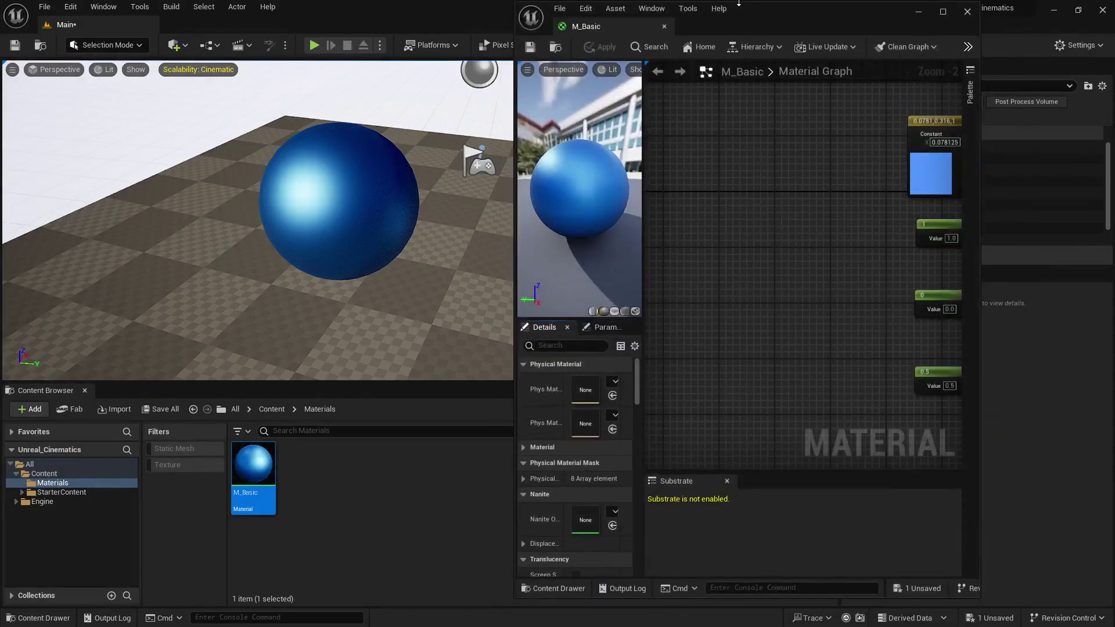
drag(761, 13, 758, 57)
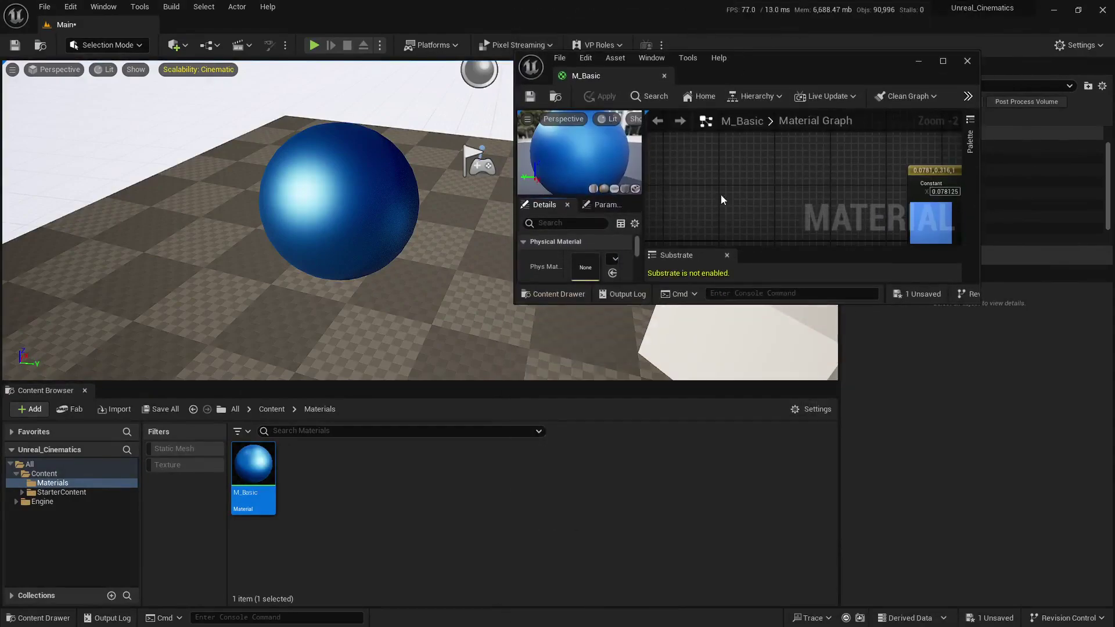
drag(697, 306, 692, 530)
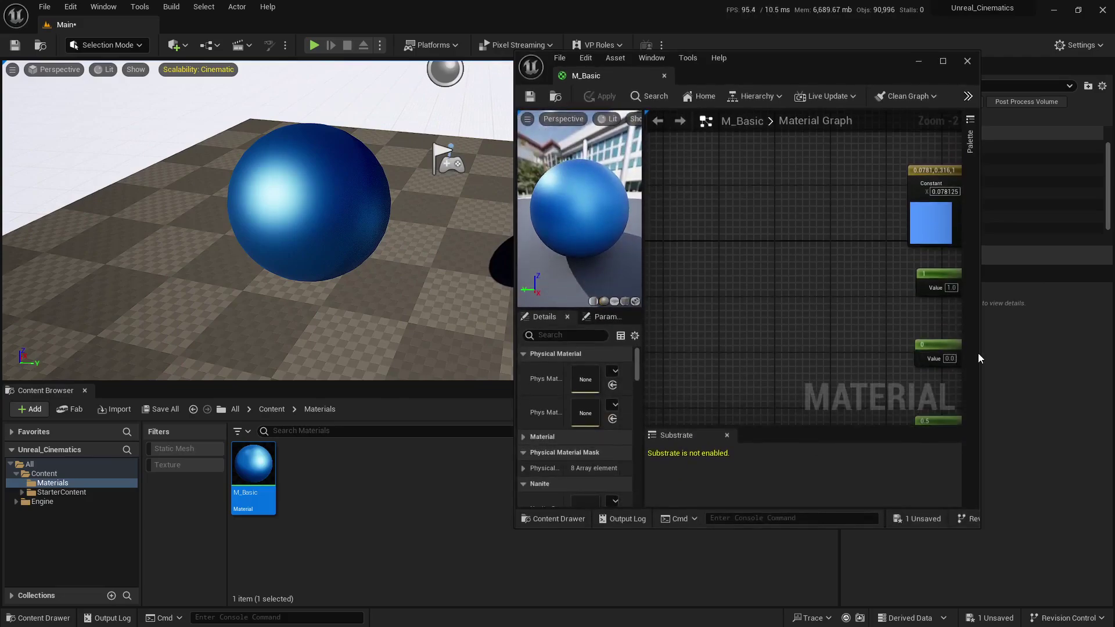
drag(979, 356, 1108, 355)
Change the base colour Constant3Vector to a strongly saturated orange-red, about R 1.0, G 0.165, B 0.042.
scroll(858, 305, down, 2)
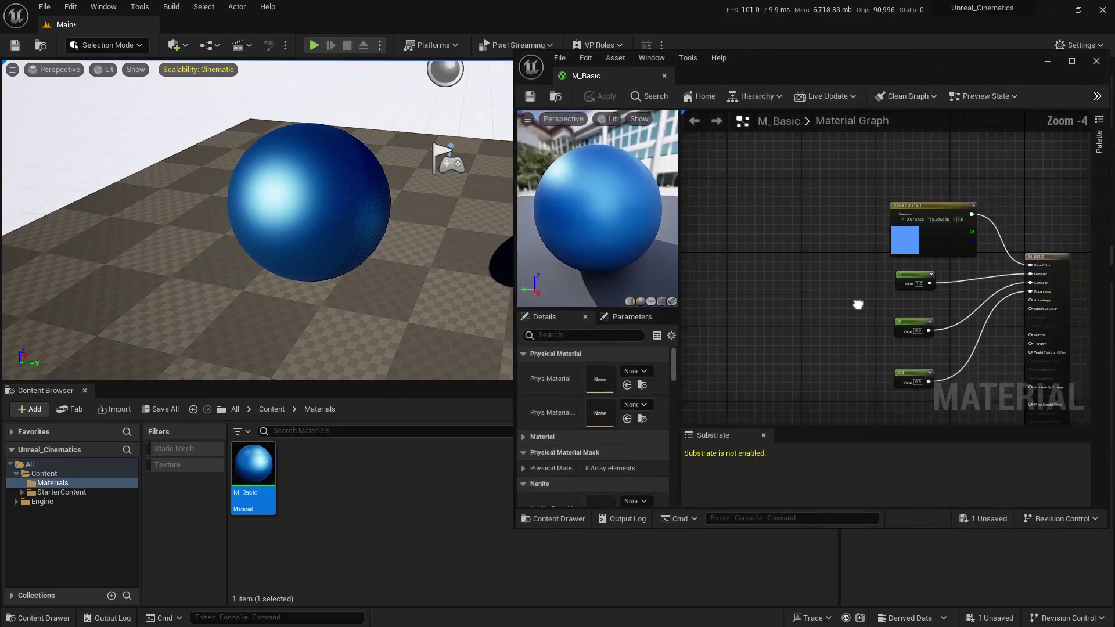
right_drag(859, 305, 751, 264)
scroll(751, 263, up, 1)
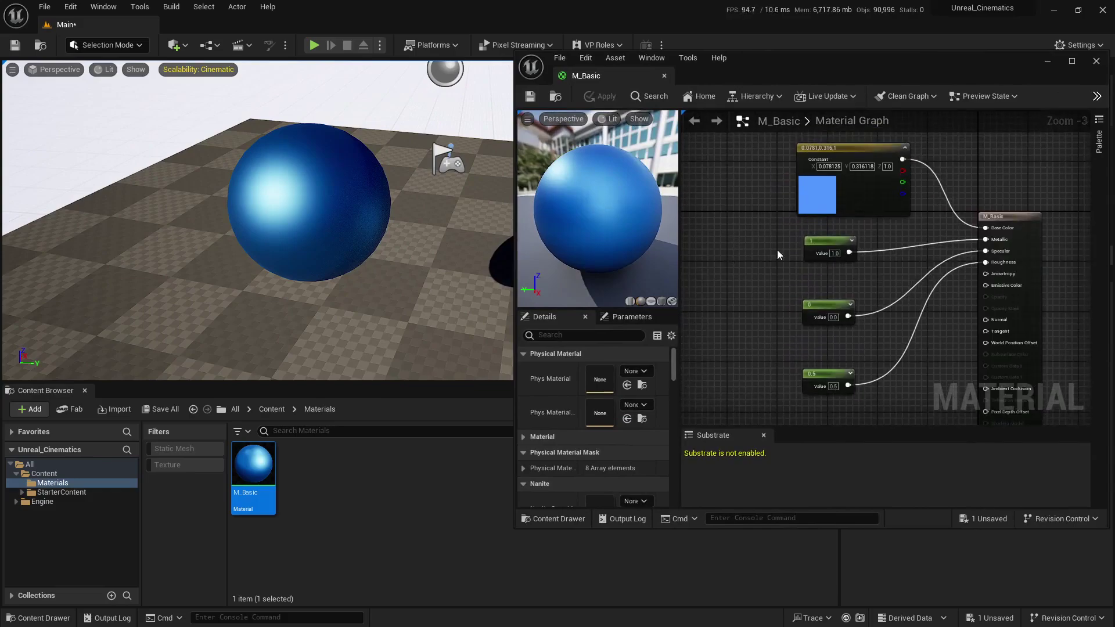
double_click(813, 197)
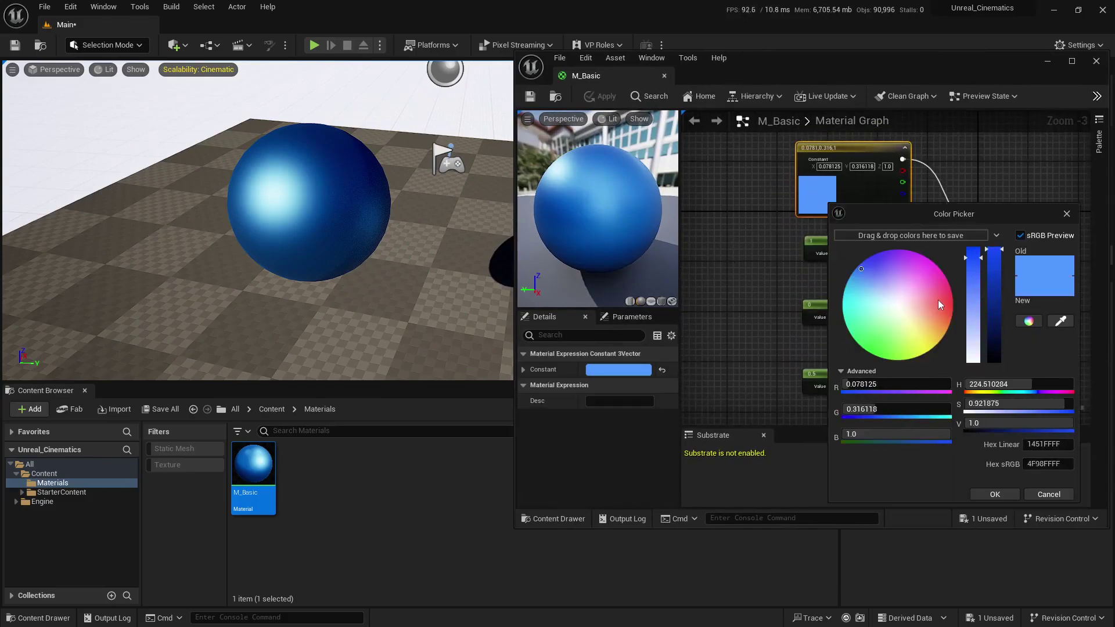
drag(939, 300, 945, 311)
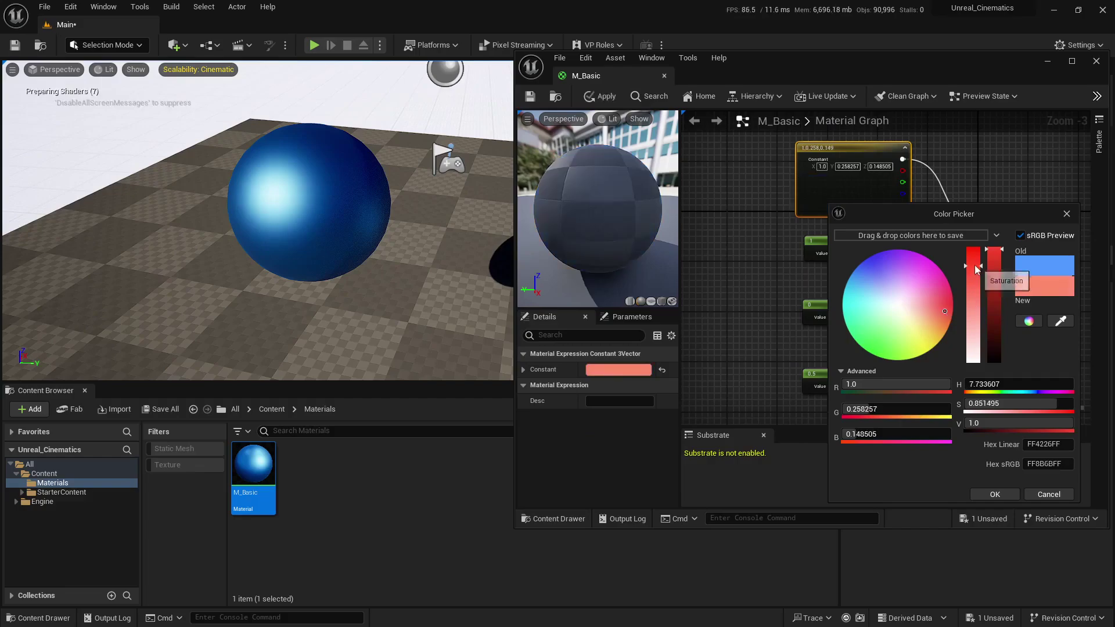
drag(975, 266, 974, 253)
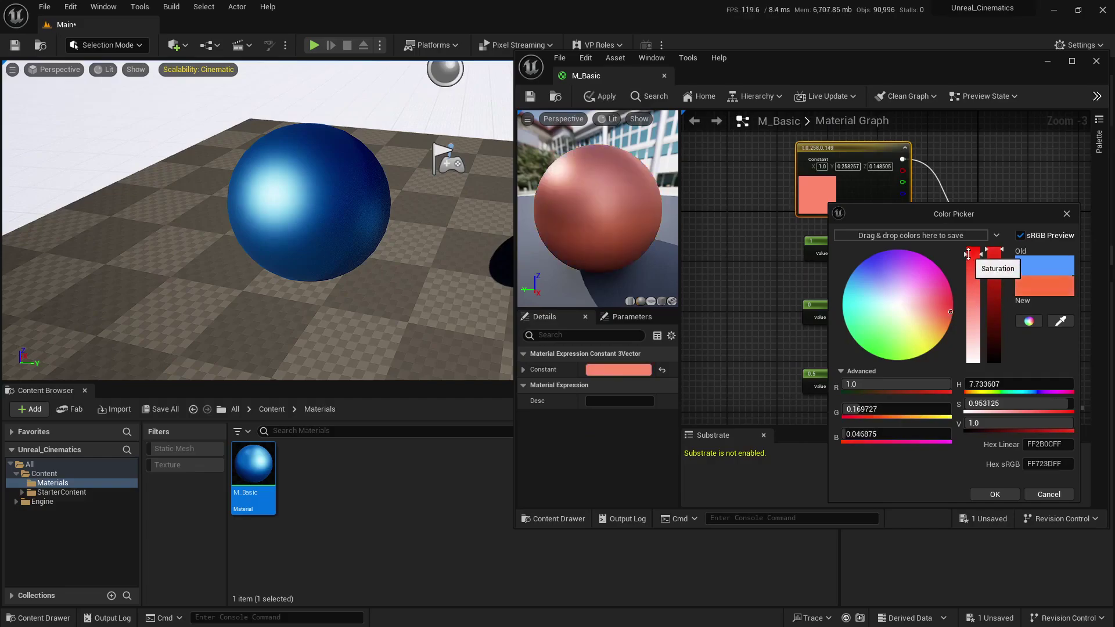
click(996, 494)
Apply the colour change to M_Basic and save all unsaved assets.
click(601, 96)
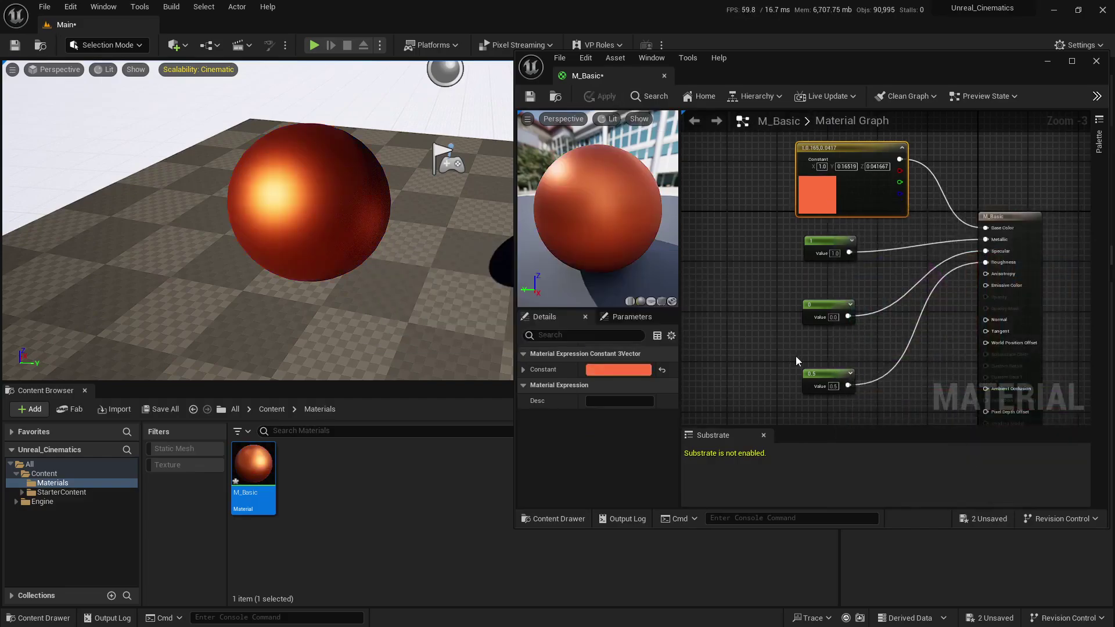
click(988, 617)
click(658, 435)
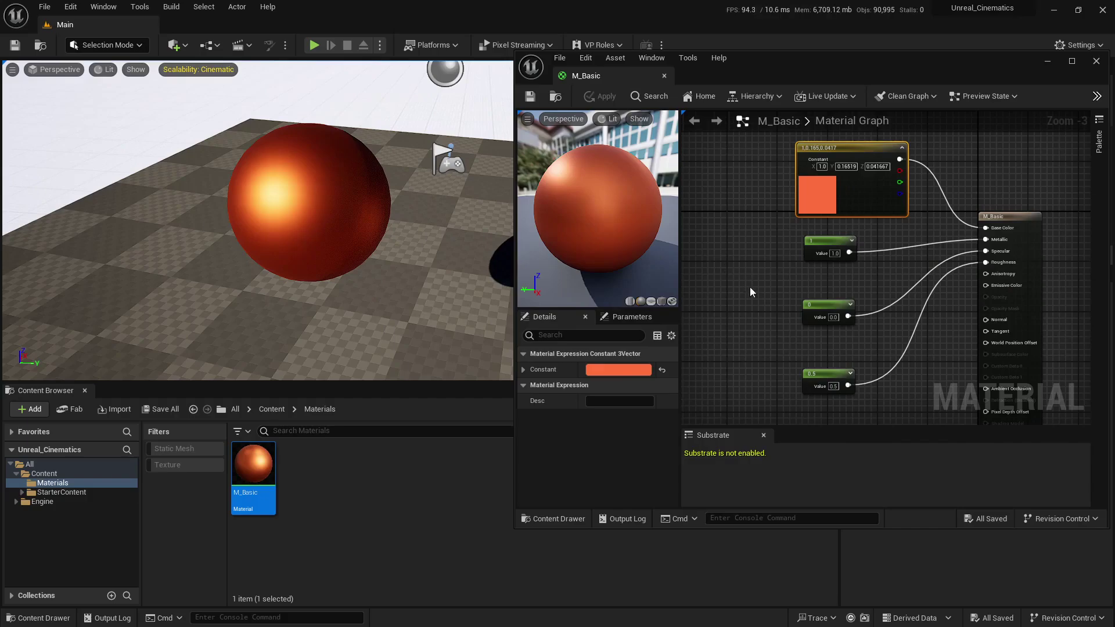
Set the Constant node feeding Roughness to 0 and apply the change to the material.
right_drag(750, 287, 739, 249)
click(697, 222)
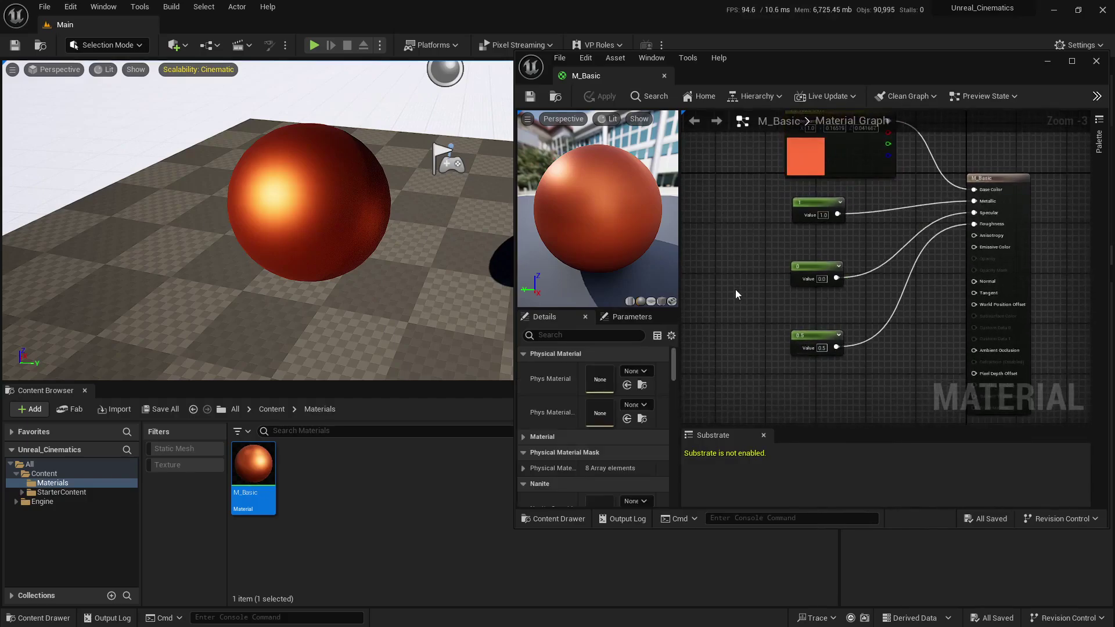
click(810, 336)
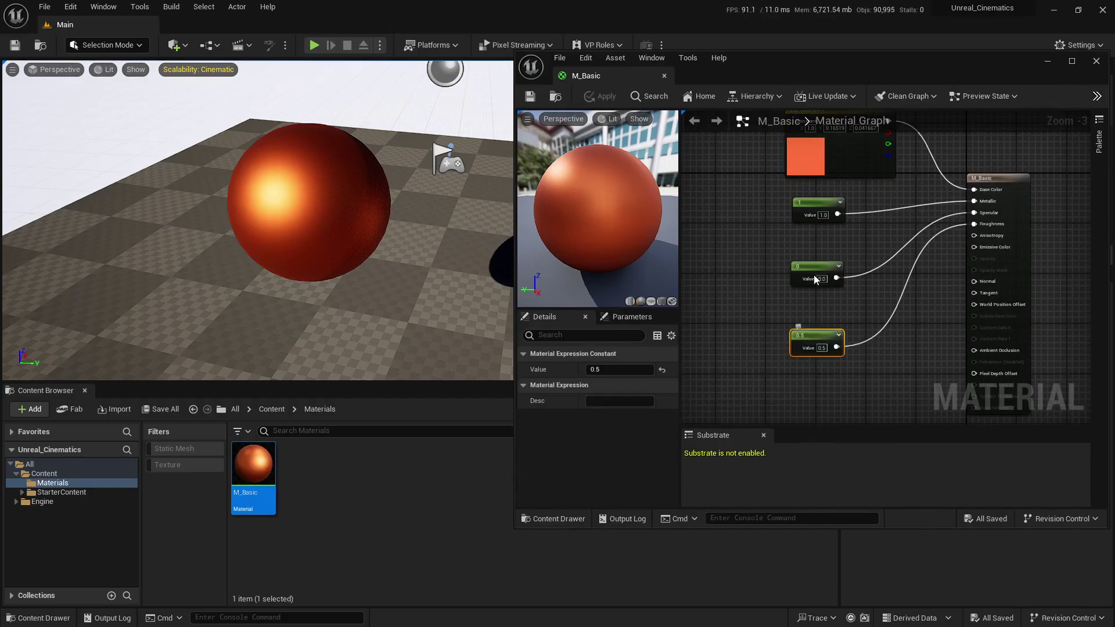
right_drag(751, 343, 755, 322)
click(618, 370)
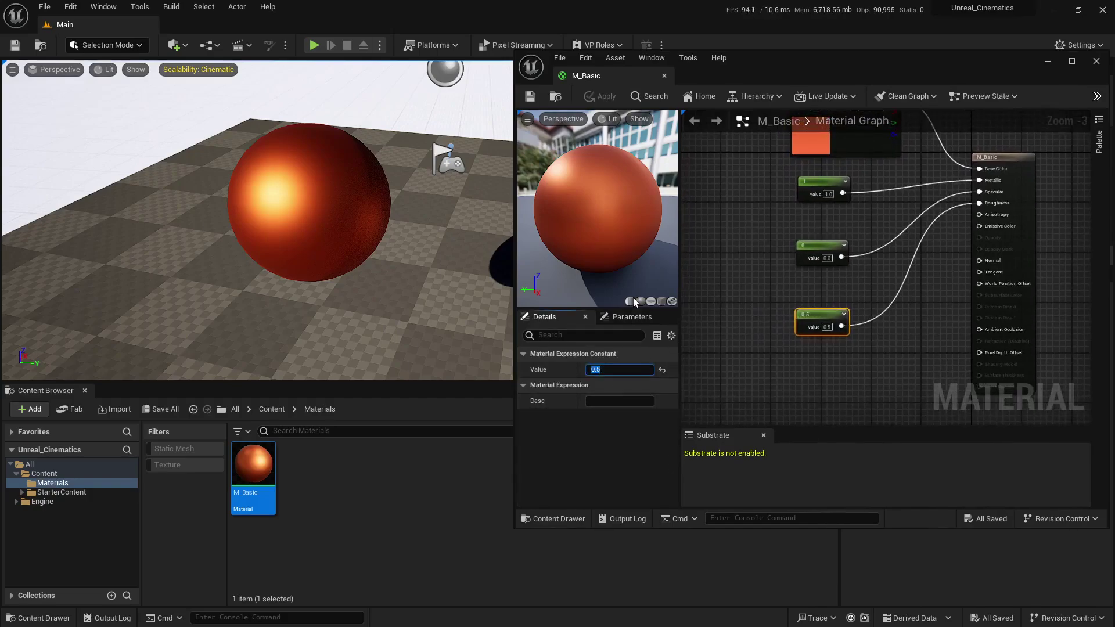
text(0)
key(Return)
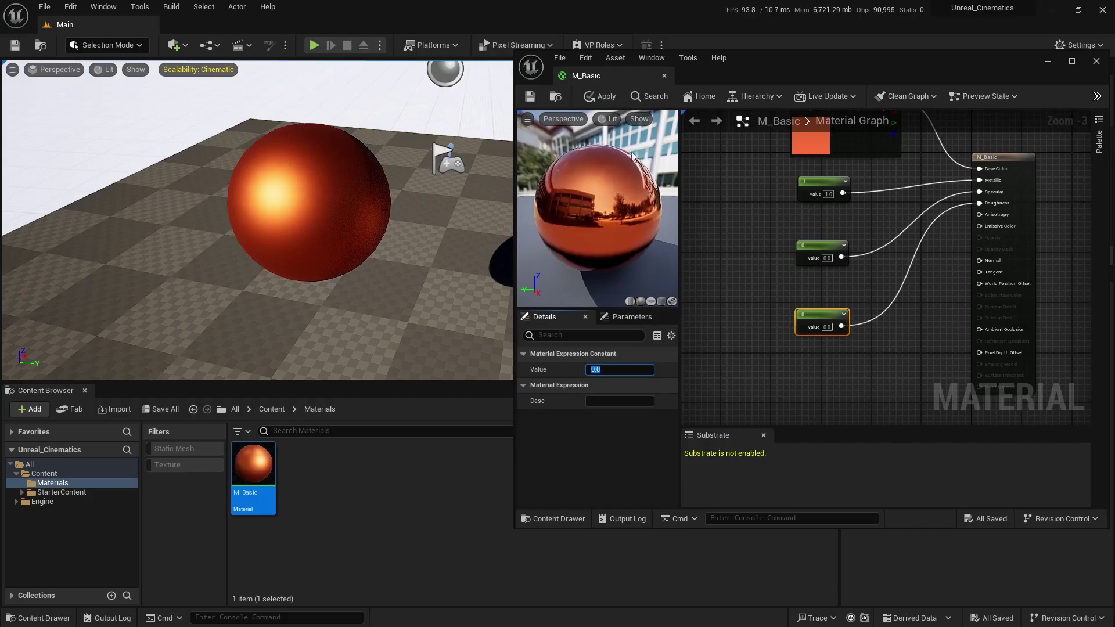
click(600, 96)
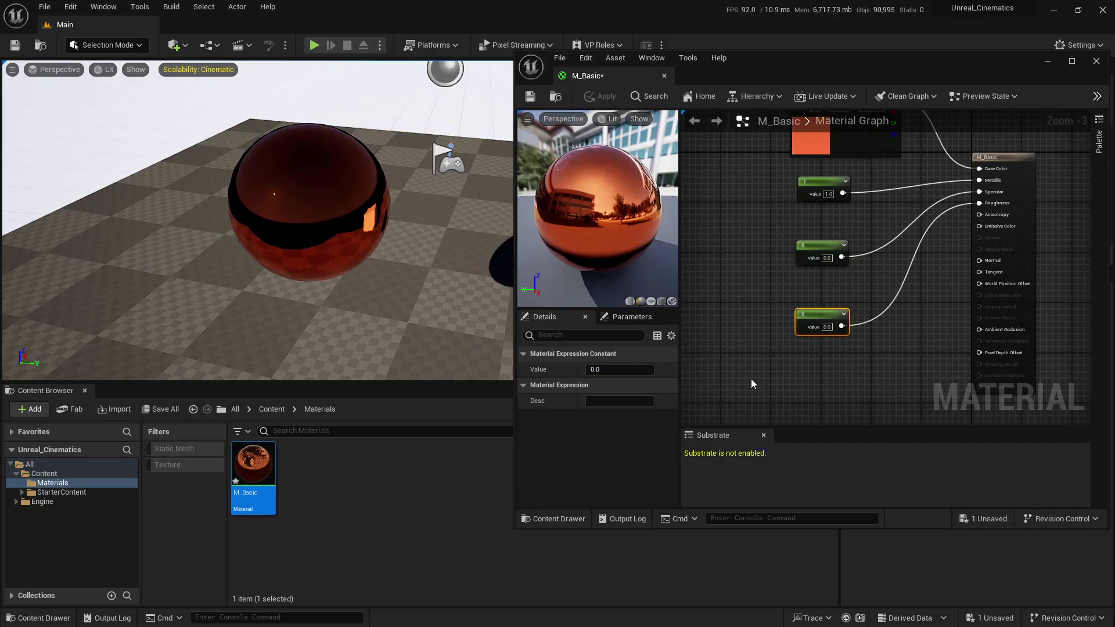
Change the base colour Constant3Vector to bright blue, about R 0, G 0.389, B 1.0, and apply it to the material.
right_drag(751, 379, 747, 419)
double_click(805, 184)
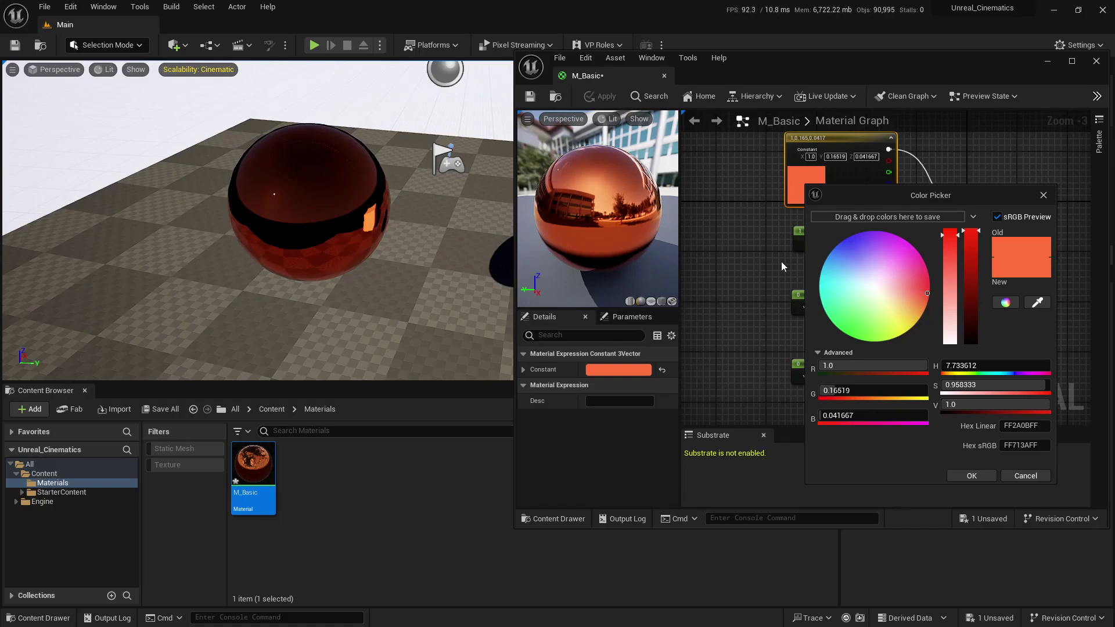
click(830, 253)
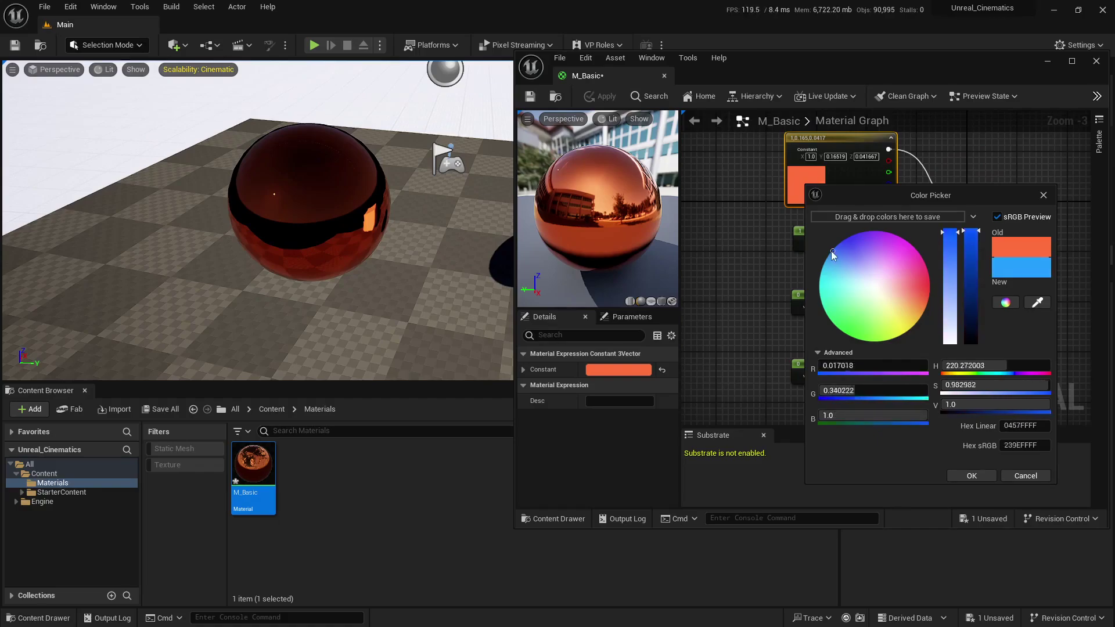
click(966, 475)
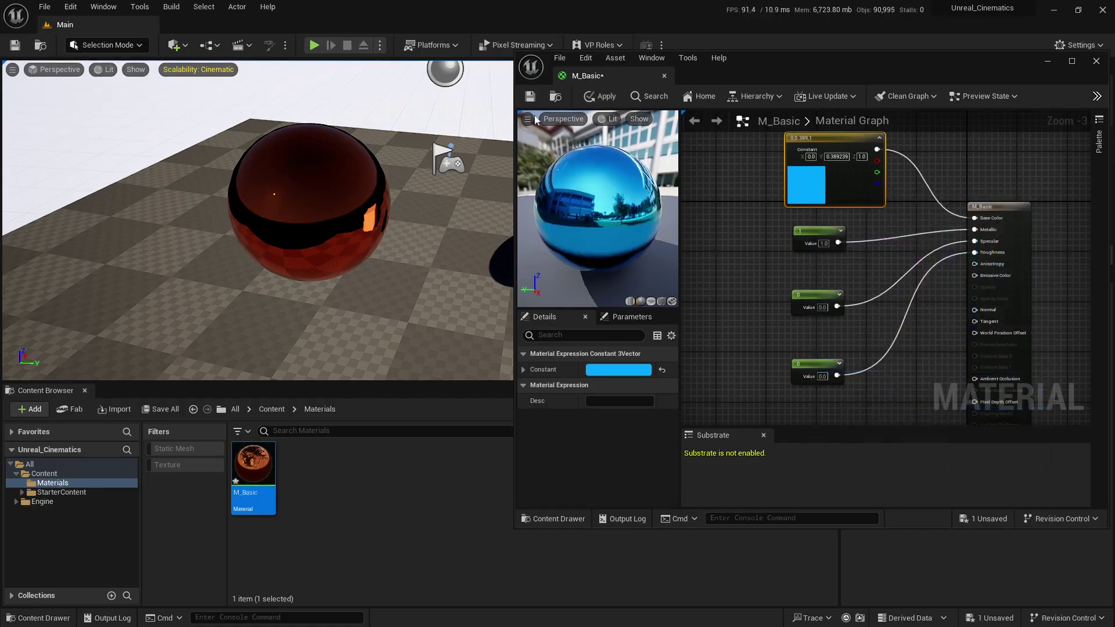
click(591, 100)
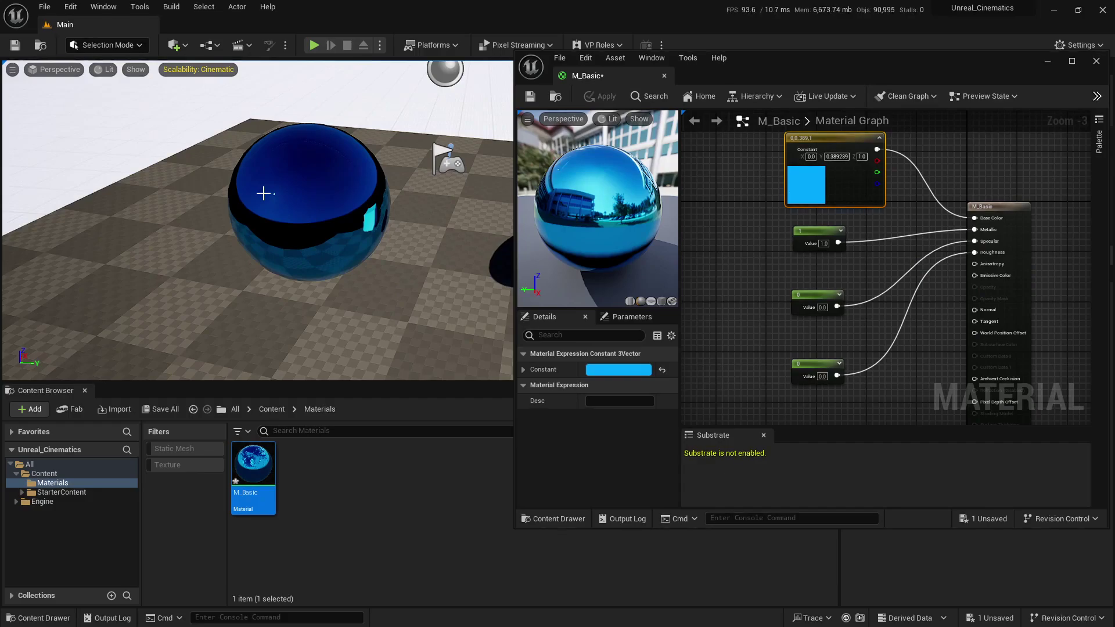
Convert the blue base colour Constant3Vector in M_Basic to a parameter named Base Color.
click(1073, 65)
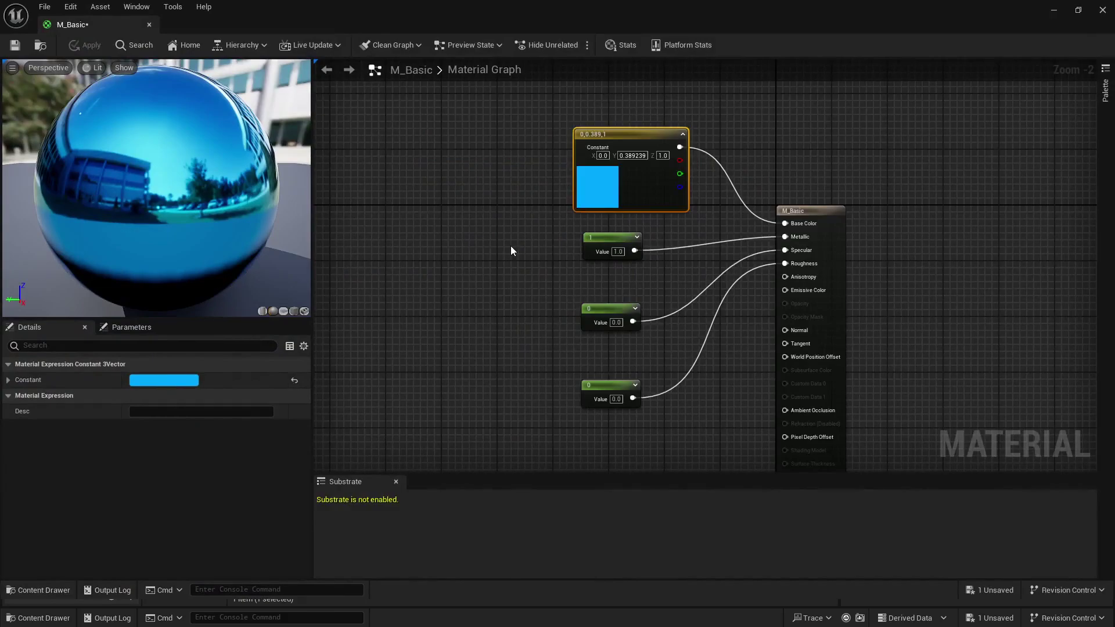
right_click(597, 192)
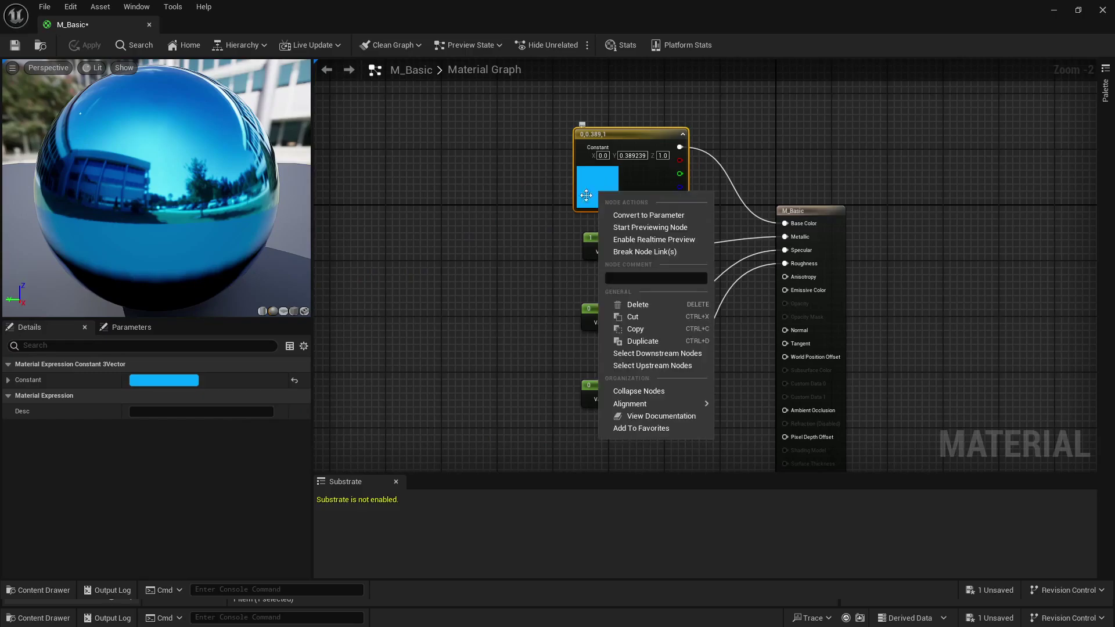
click(629, 219)
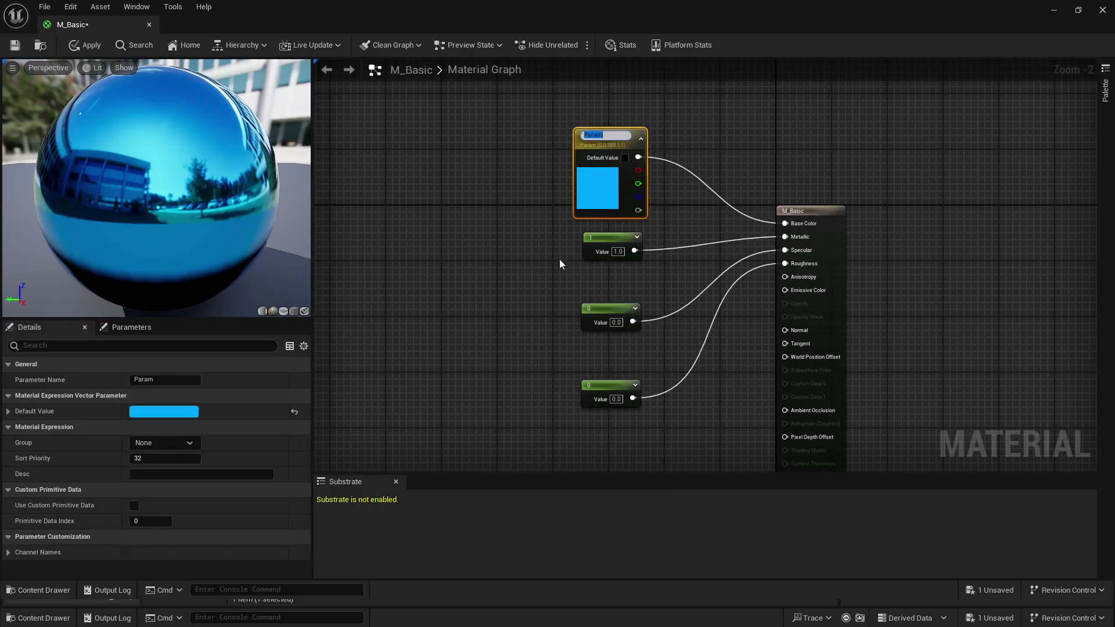
text(Base Color)
key(Return)
Convert the Constant node feeding the Metallic input to a parameter named Metallic.
right_drag(504, 262, 518, 219)
click(612, 200)
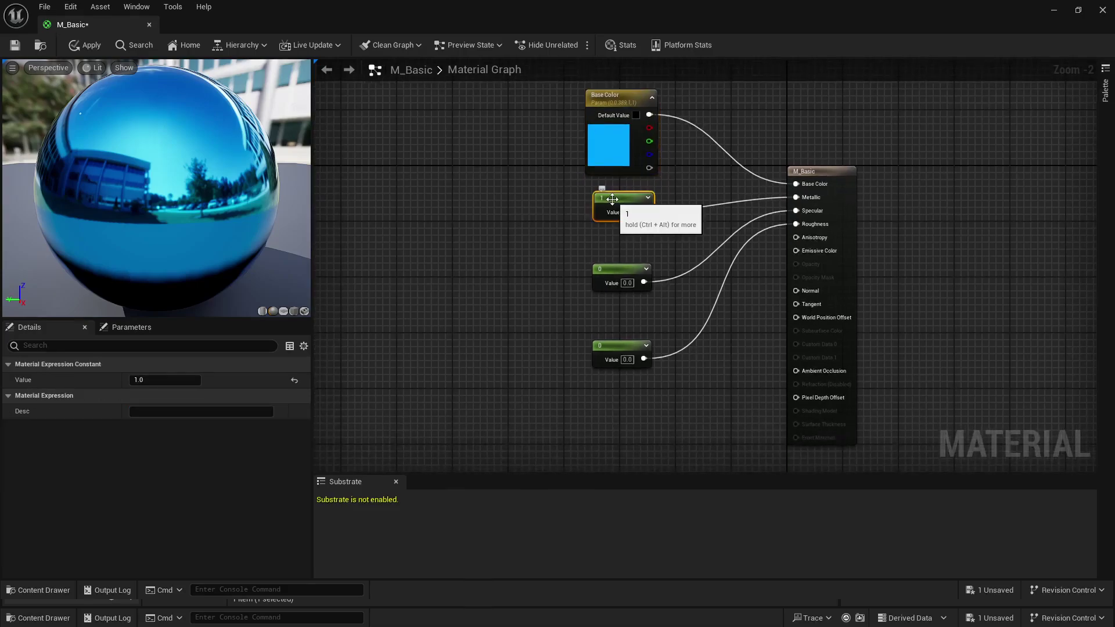
right_click(612, 200)
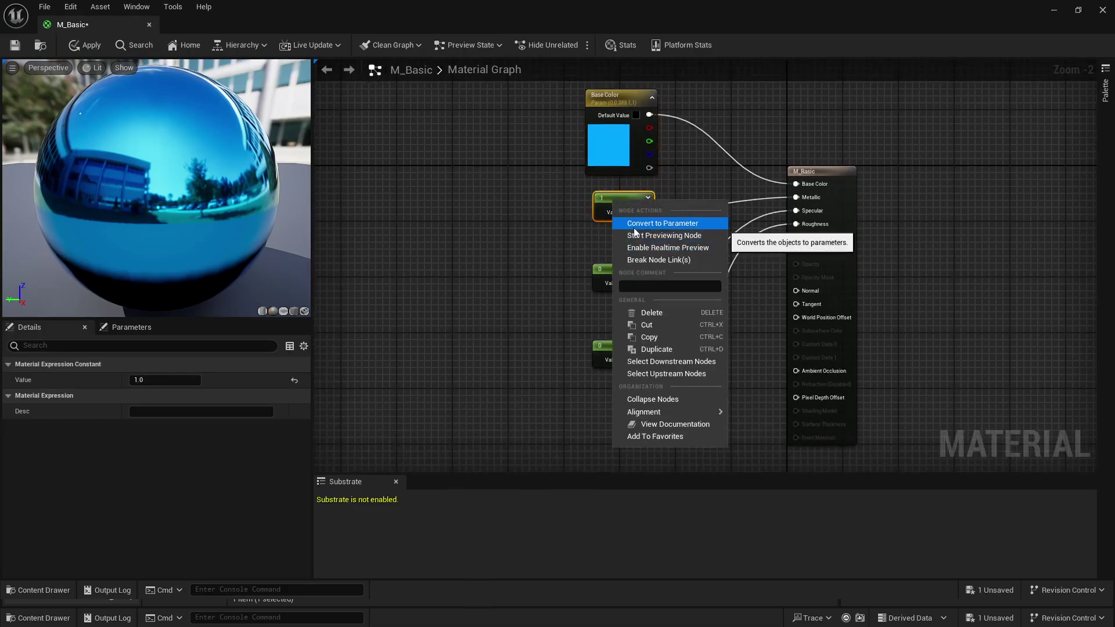
click(632, 220)
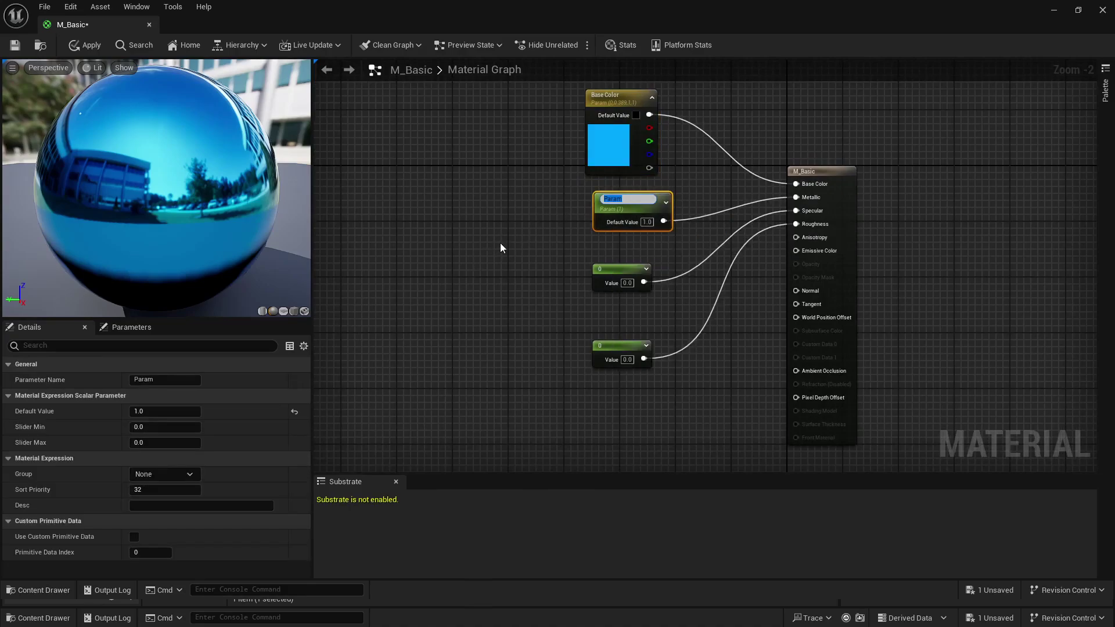
text(Metallic)
key(Return)
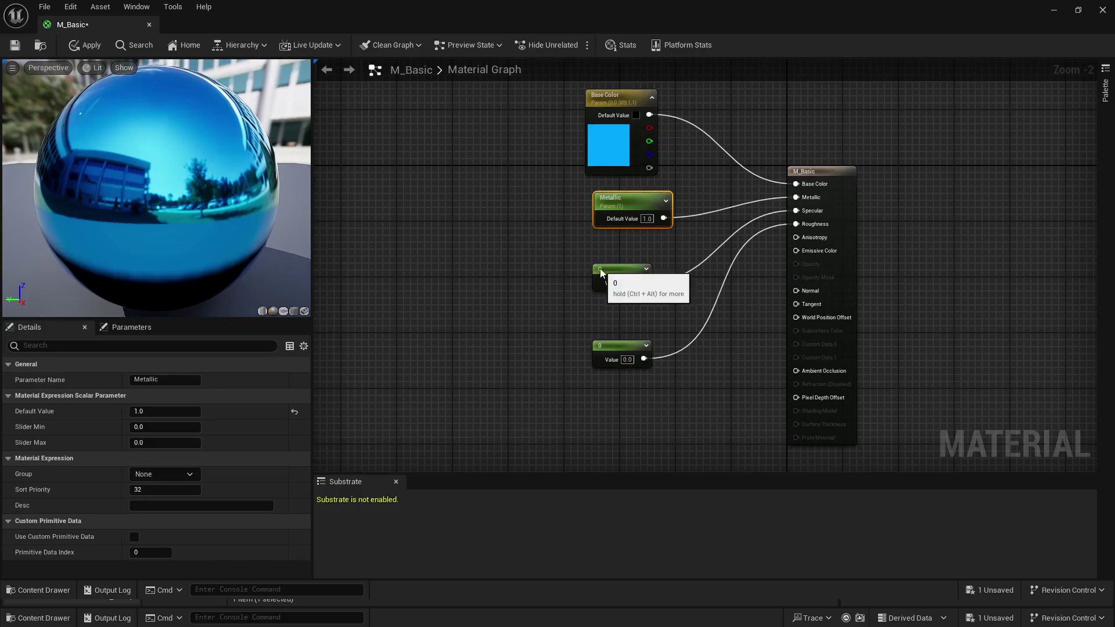
Convert the Constant node feeding the Specular input to a parameter named Specular.
click(605, 269)
right_click(605, 270)
click(628, 293)
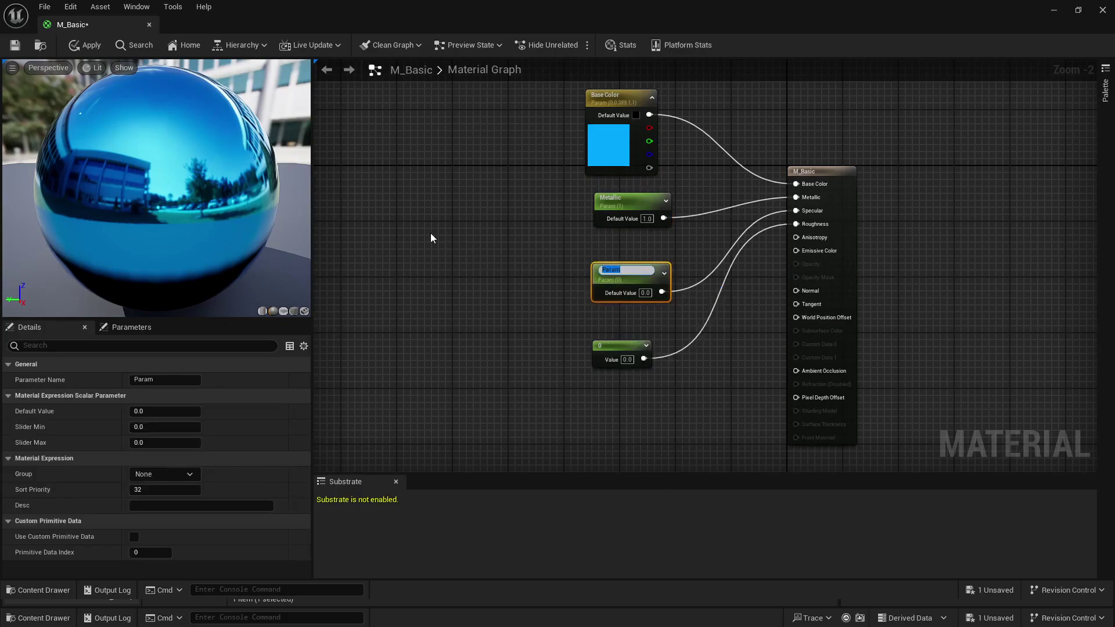
text(Specular)
key(Return)
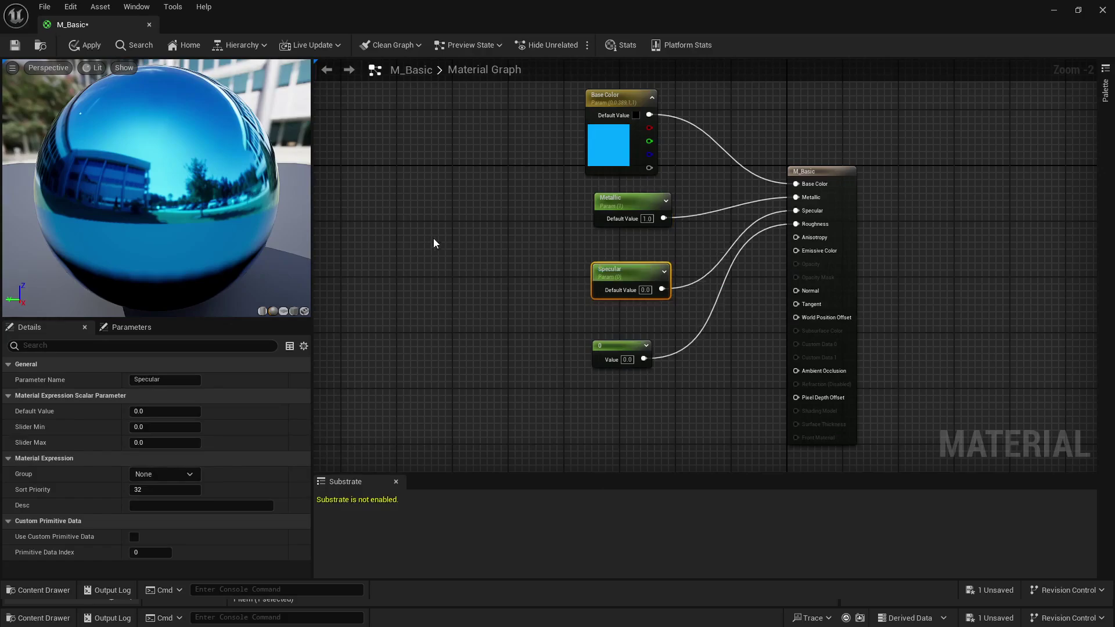
Convert the Constant node feeding the Roughness input to a parameter named Roughness.
right_click(623, 344)
click(656, 368)
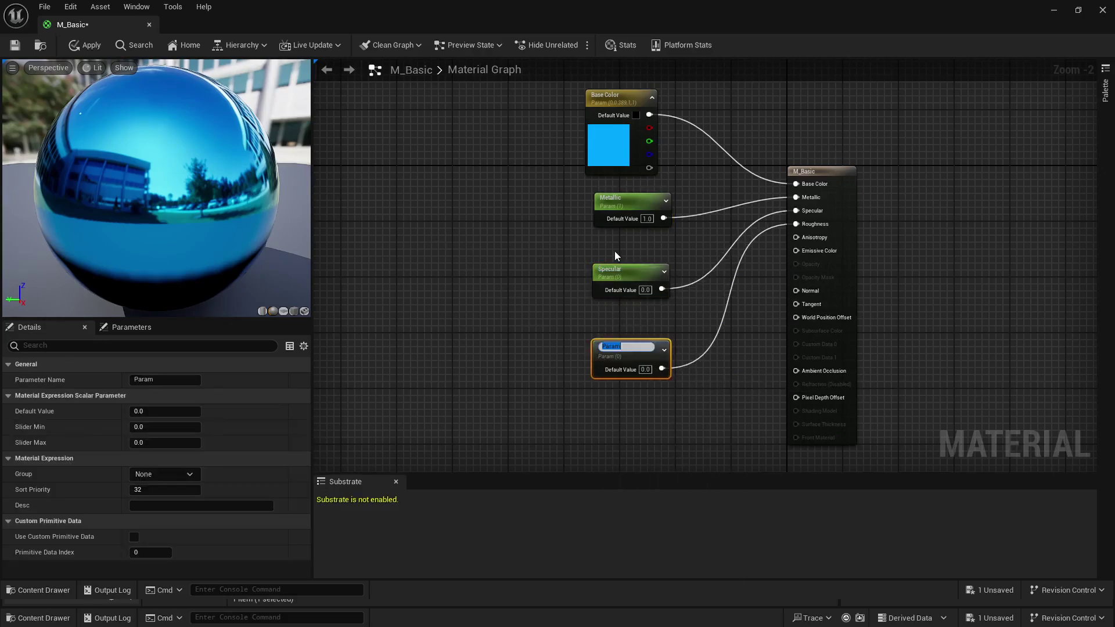
text(Roughness)
key(Return)
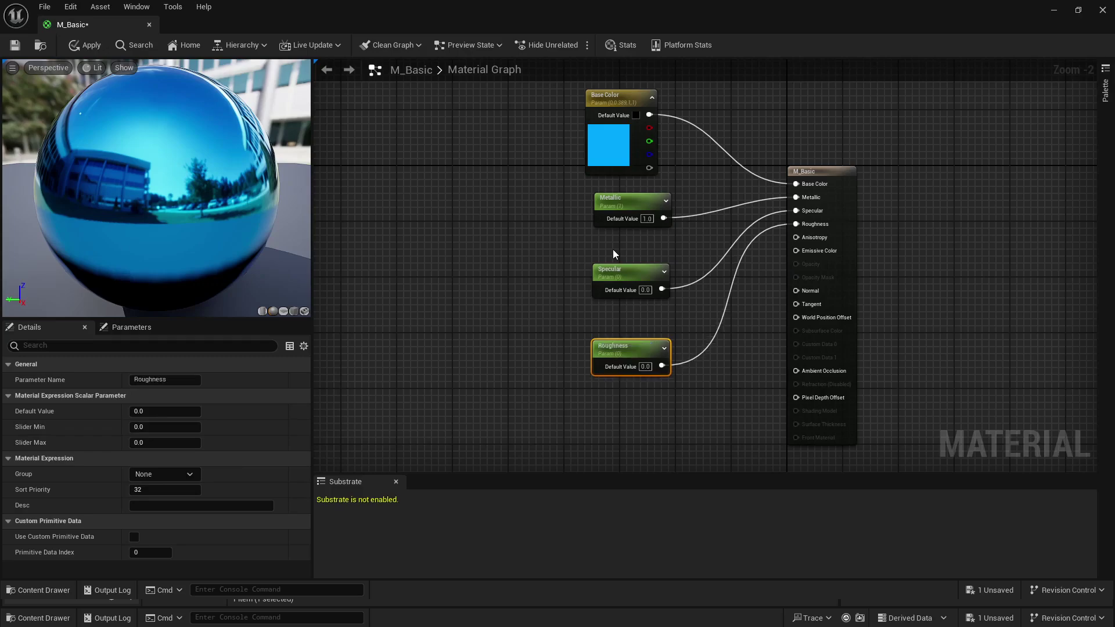
Save the parameterised M_Basic material and close its editor.
click(531, 242)
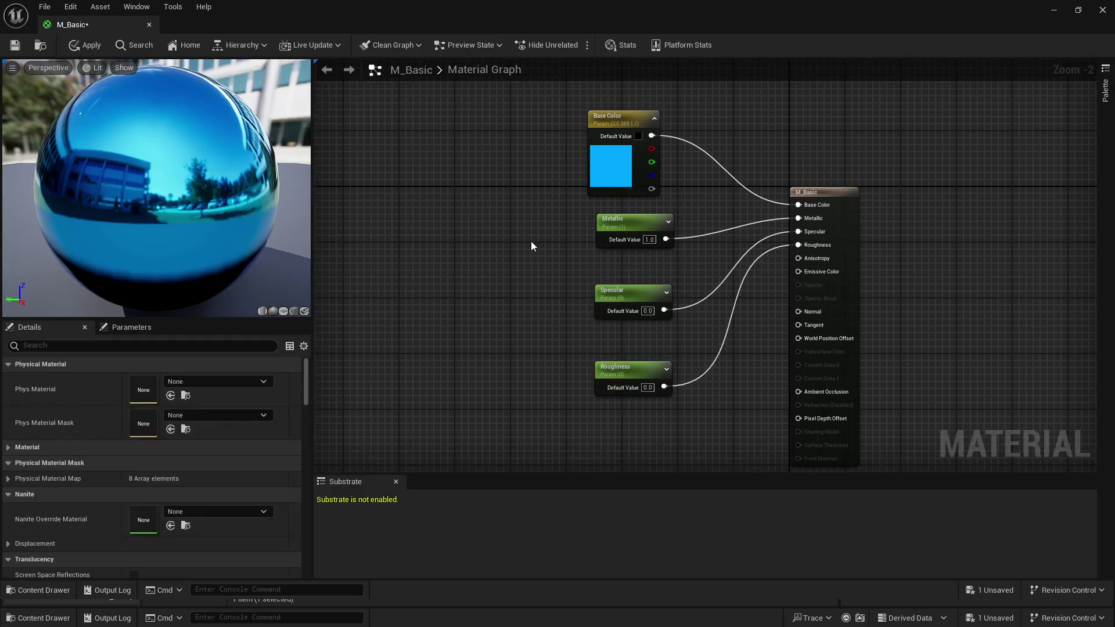
click(14, 45)
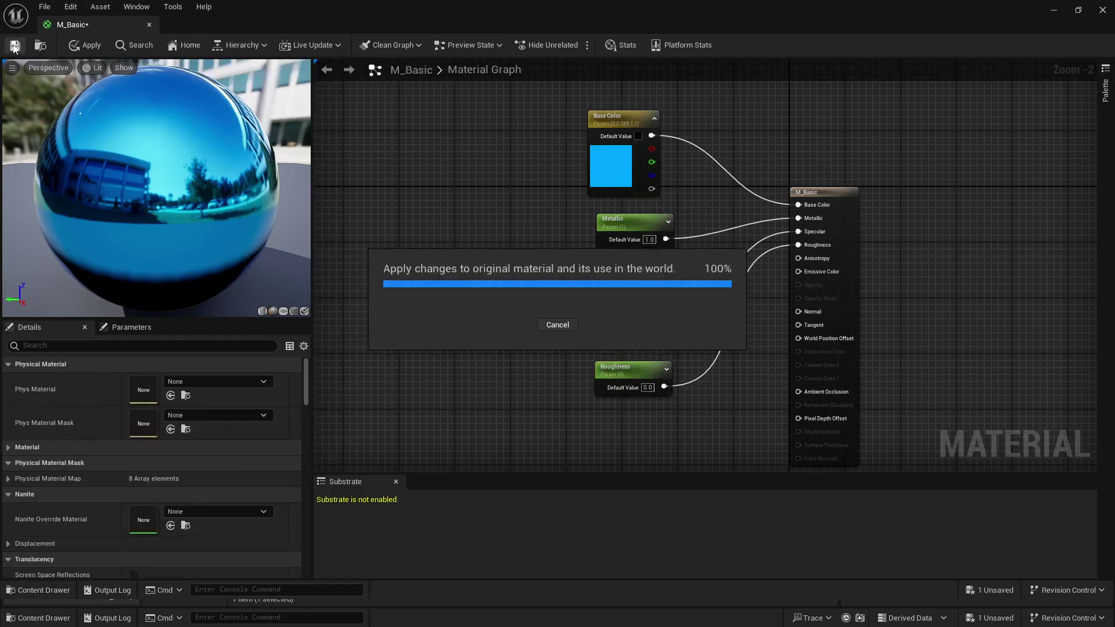
click(149, 24)
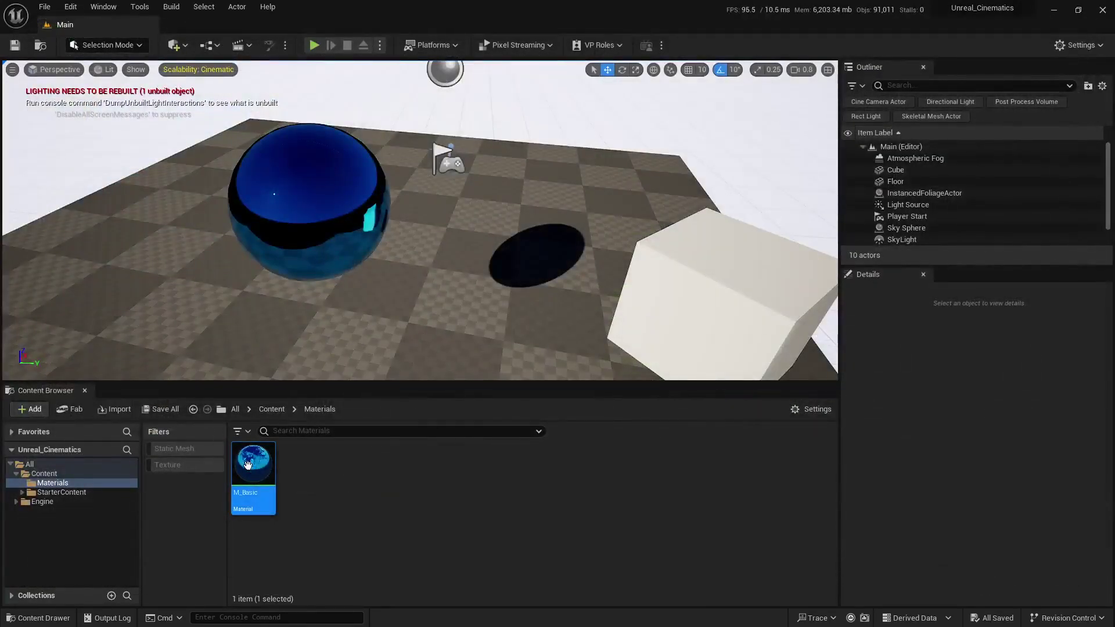
Create a material instance from M_Basic in the Materials folder, keeping the suggested name.
right_click(254, 470)
click(325, 212)
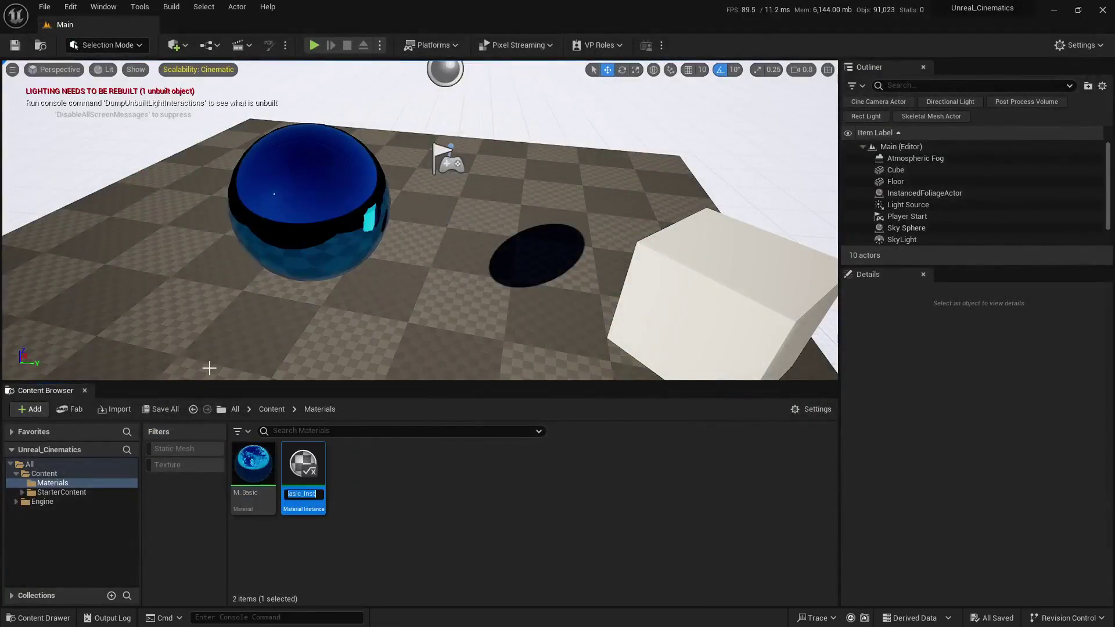
key(Return)
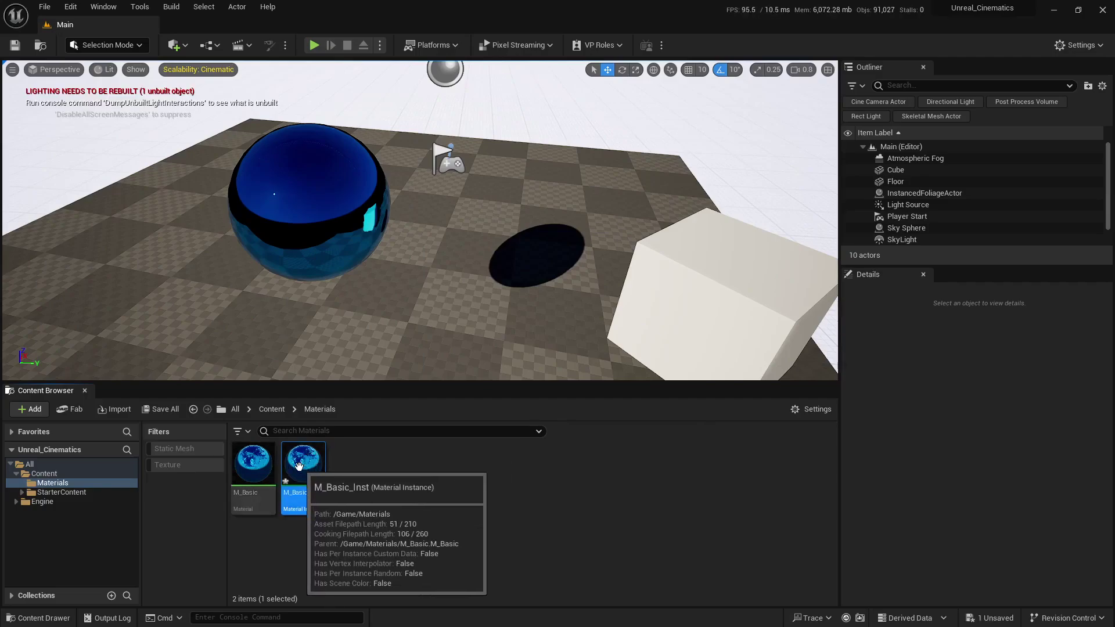
Open M_Basic_Inst and enable overrides for its Metallic, Roughness, Specular and Base Color parameters.
double_click(299, 466)
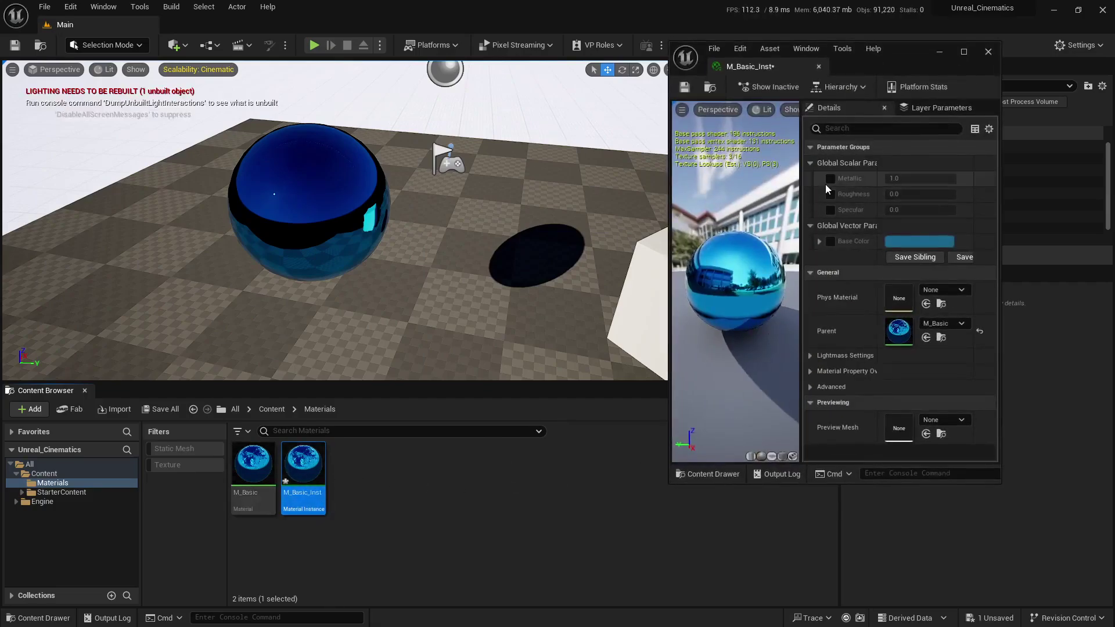
click(830, 178)
click(830, 194)
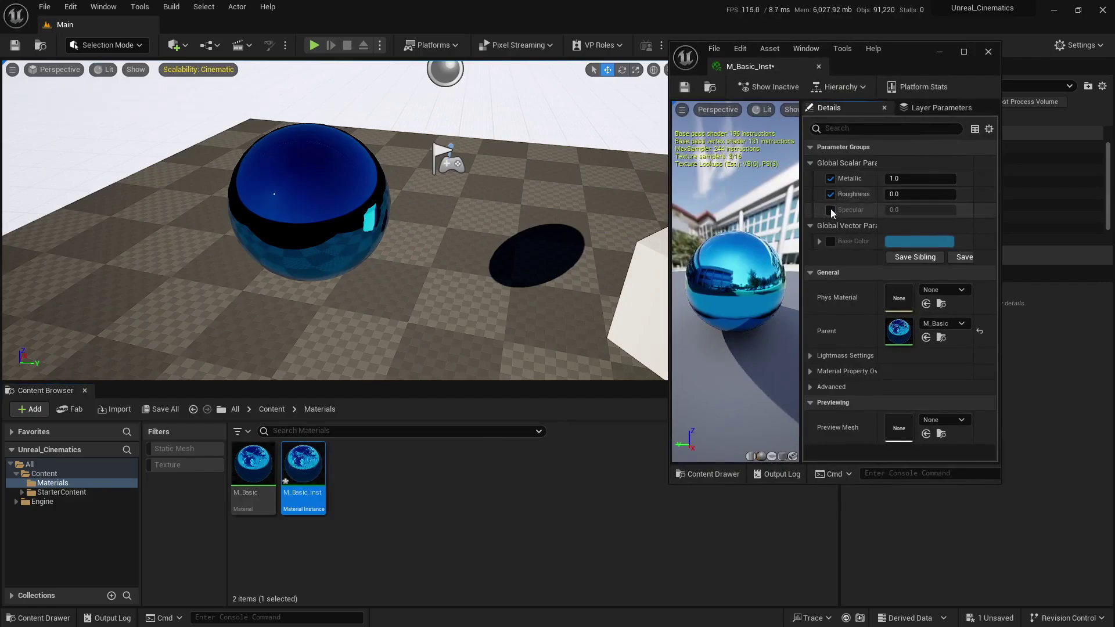
click(831, 210)
click(831, 242)
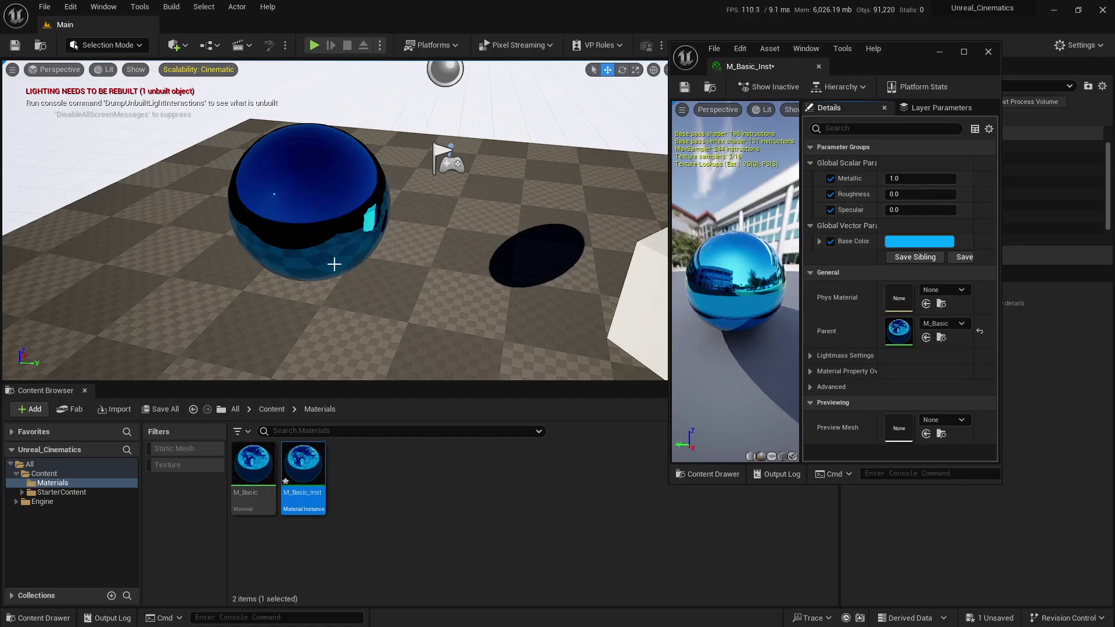
Assign M_Basic_Inst to the sphere in the level and set its Base Color to golden orange, about R 1.0, G 0.487, B 0.064.
drag(302, 468, 291, 204)
click(920, 241)
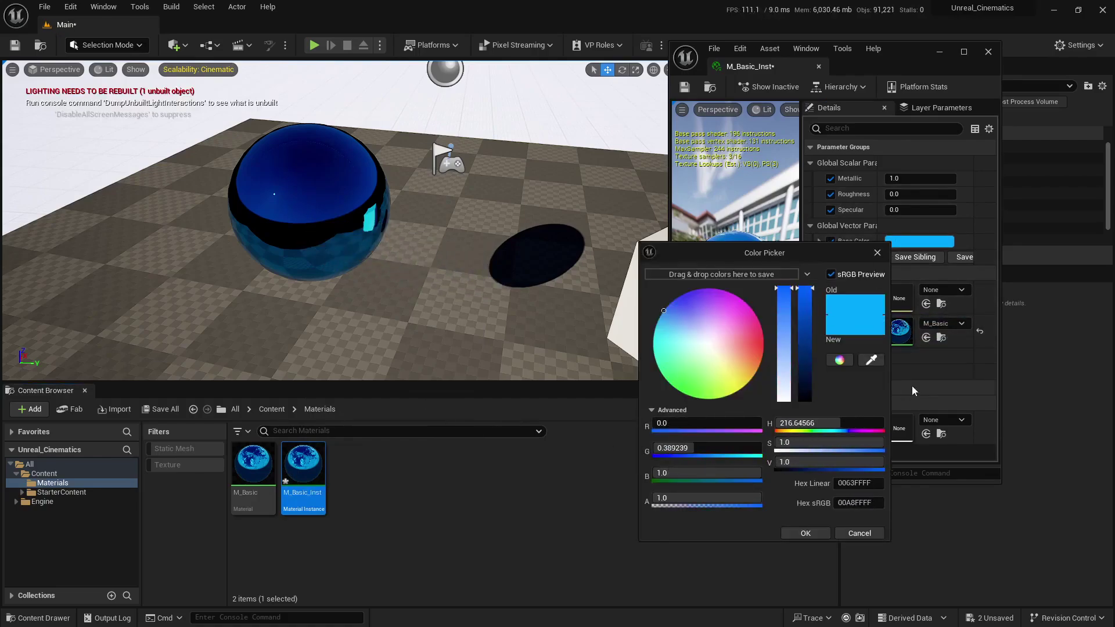
drag(720, 329, 755, 367)
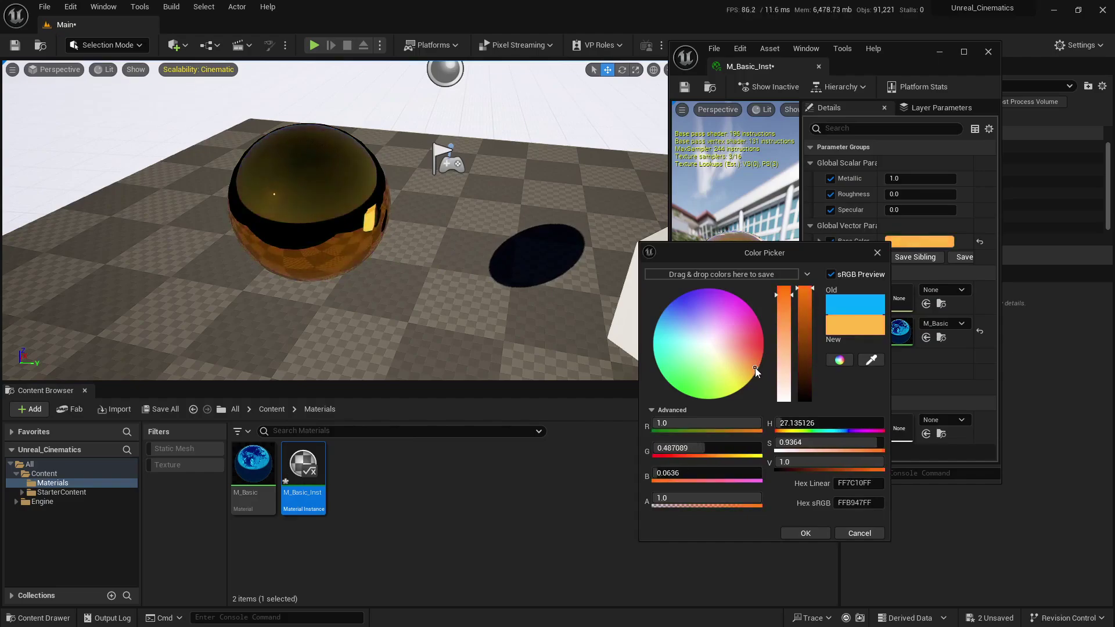
click(806, 533)
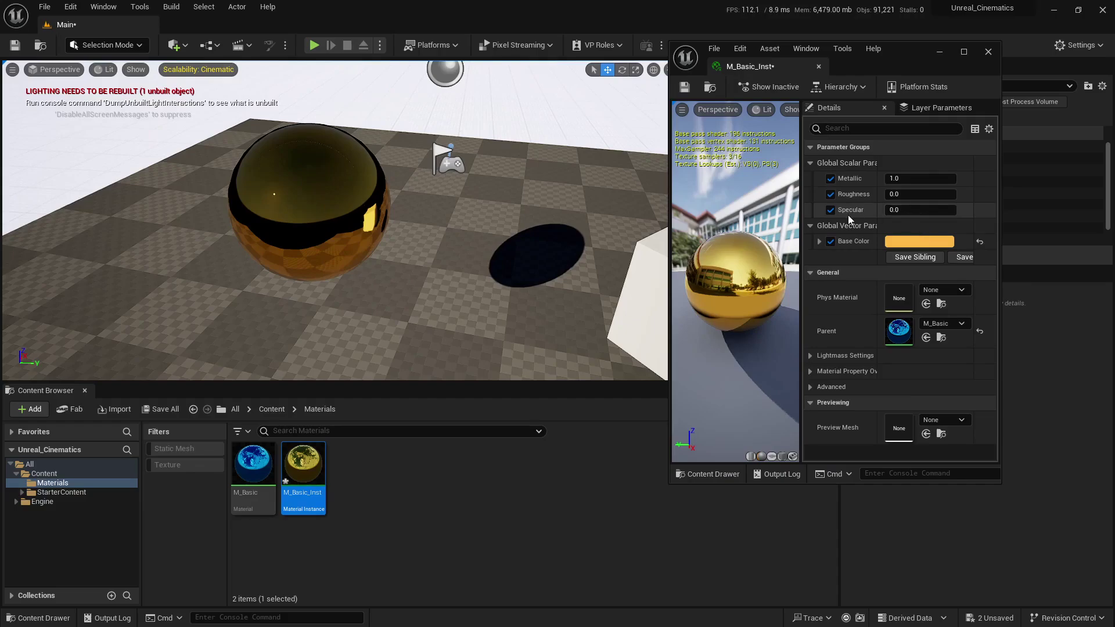
Set the Roughness of M_Basic_Inst to about 0.456, close the instance editor and save all unsaved assets.
drag(921, 194, 956, 194)
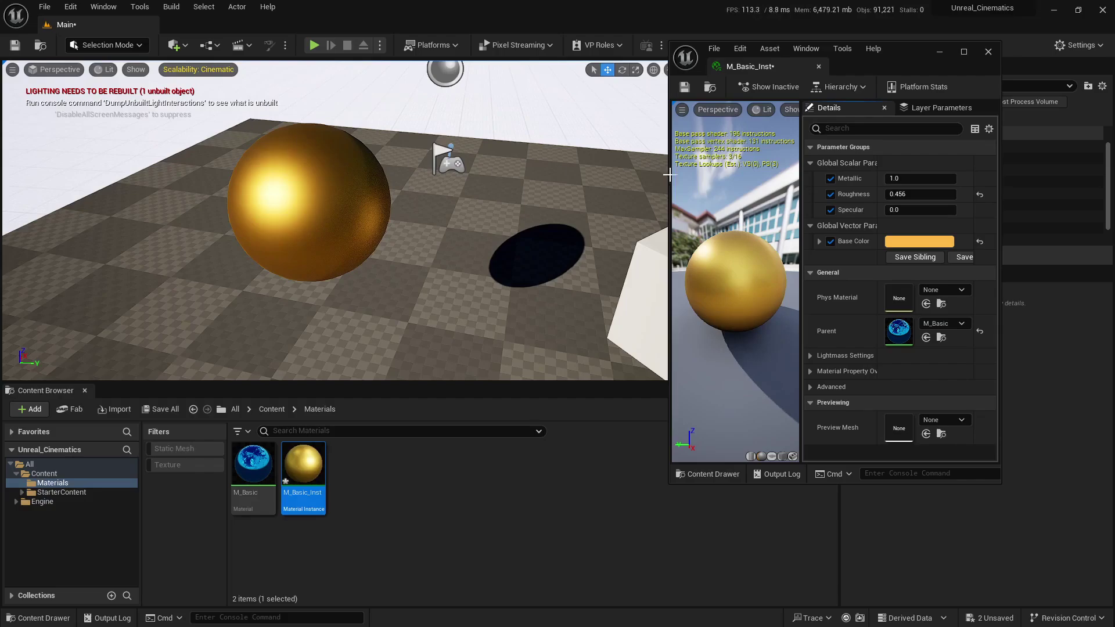
click(988, 51)
click(451, 482)
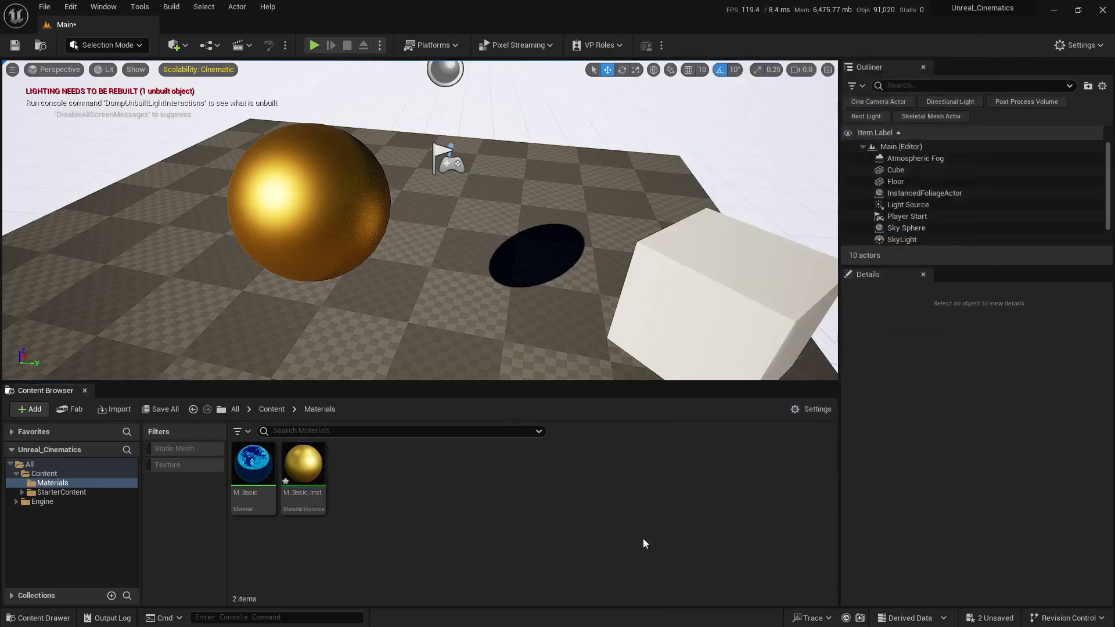
key(ctrl+shift+s)
click(650, 440)
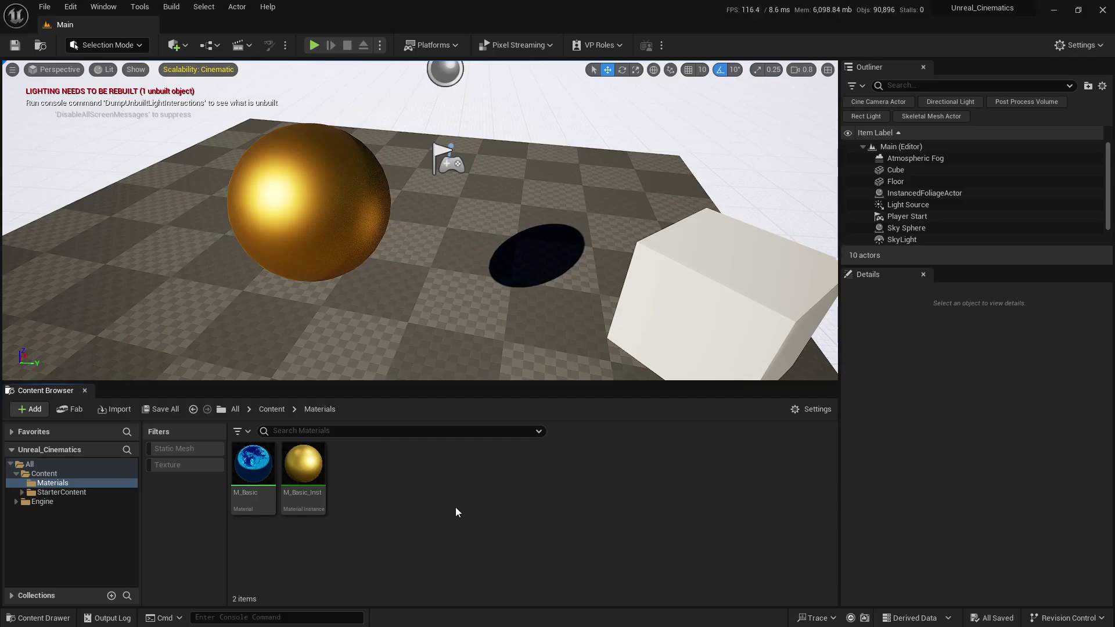
Reopen M_Basic in a maximised editor and delete all four parameter nodes from its graph.
double_click(254, 474)
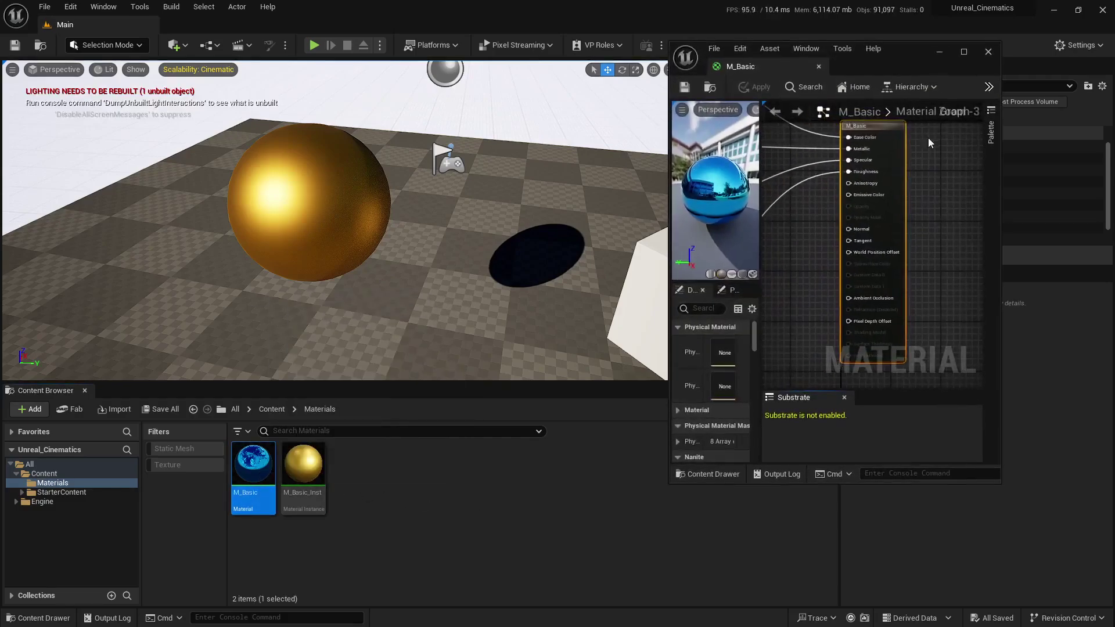
click(964, 51)
right_drag(554, 304, 934, 365)
click(411, 301)
drag(520, 106, 635, 432)
key(Delete)
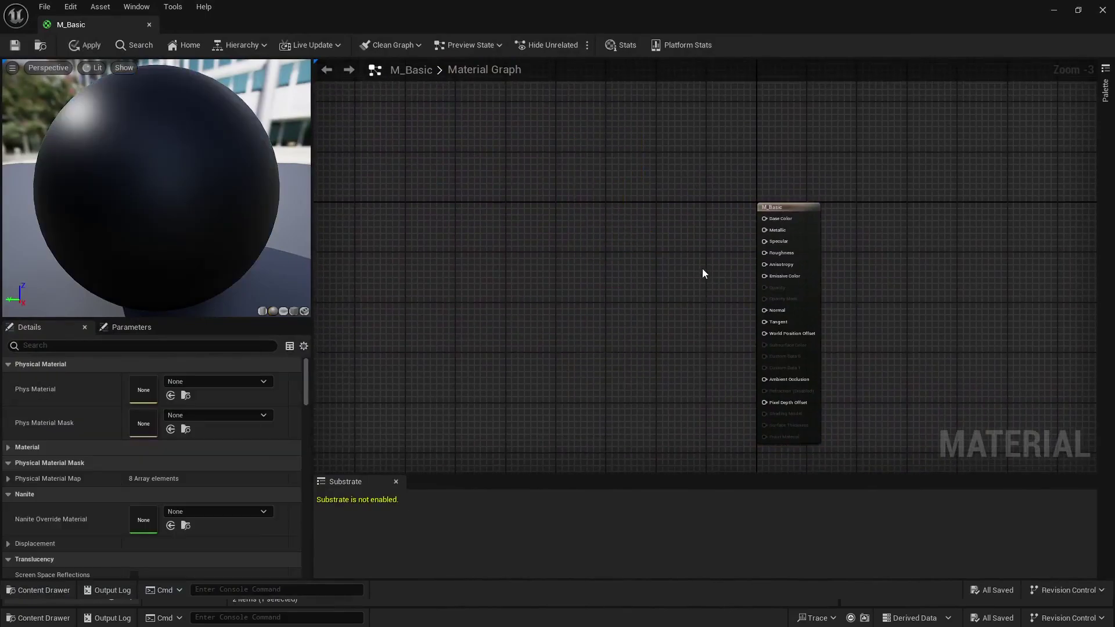
Promote the Base Color input of the M_Basic node to a parameter and place the new node well to its left.
right_drag(702, 268, 658, 199)
scroll(669, 236, up, 2)
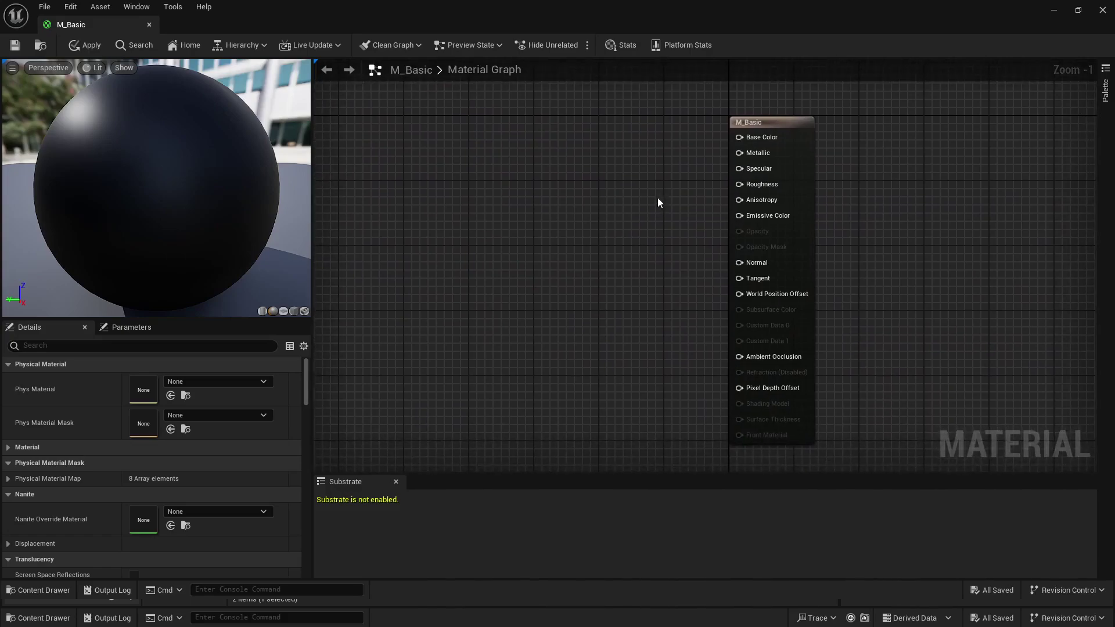
click(751, 138)
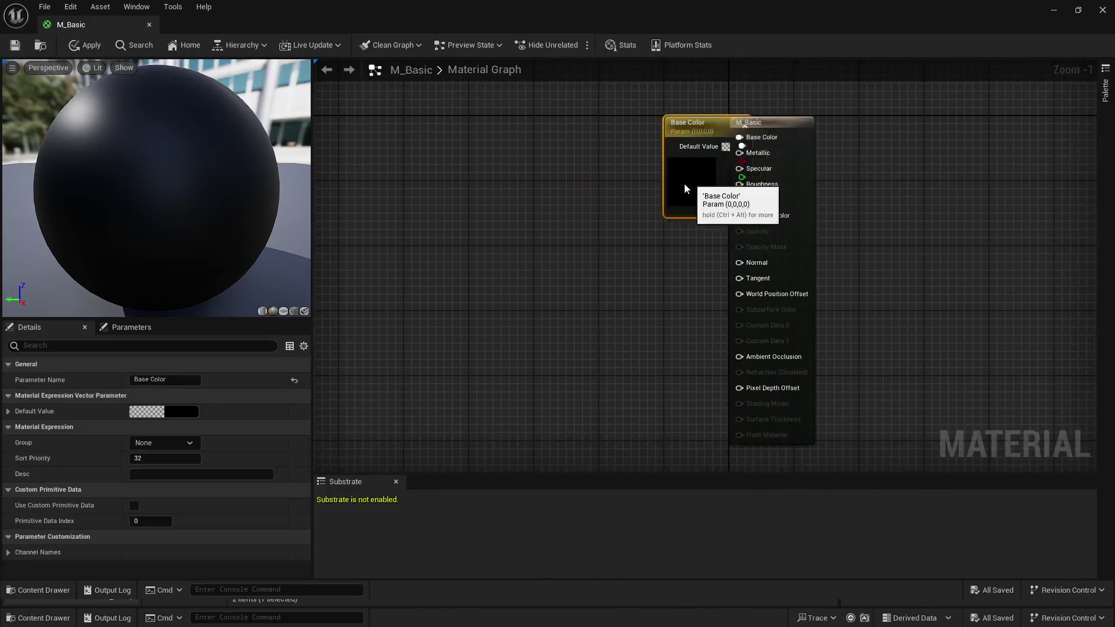
drag(684, 183, 497, 165)
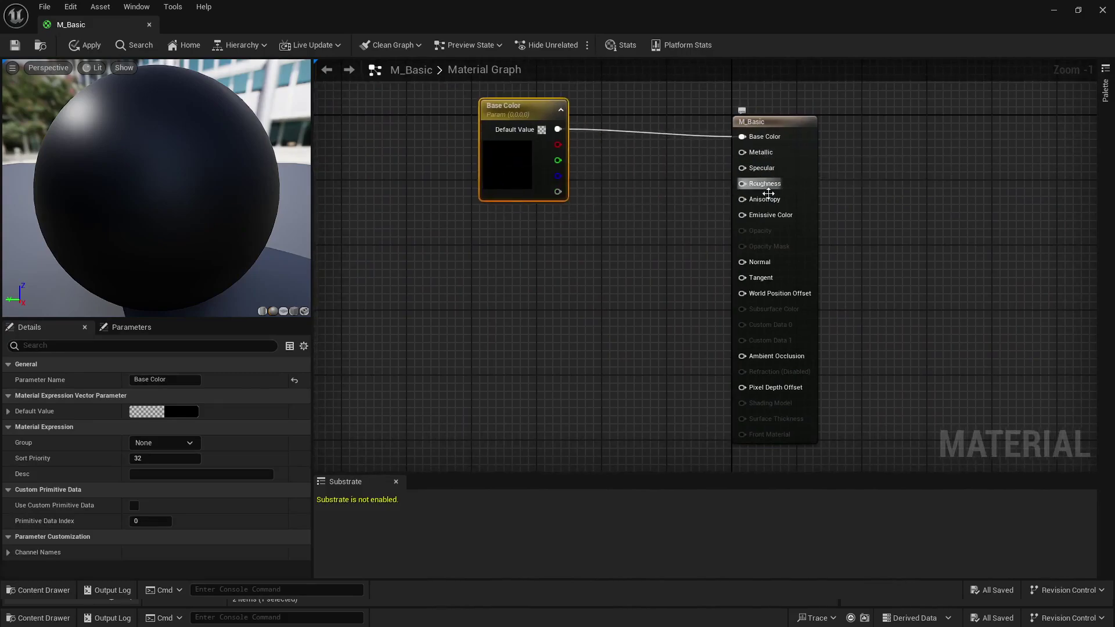
Promote the Metallic, Specular and Roughness inputs of the M_Basic node to parameters.
right_click(763, 153)
click(816, 176)
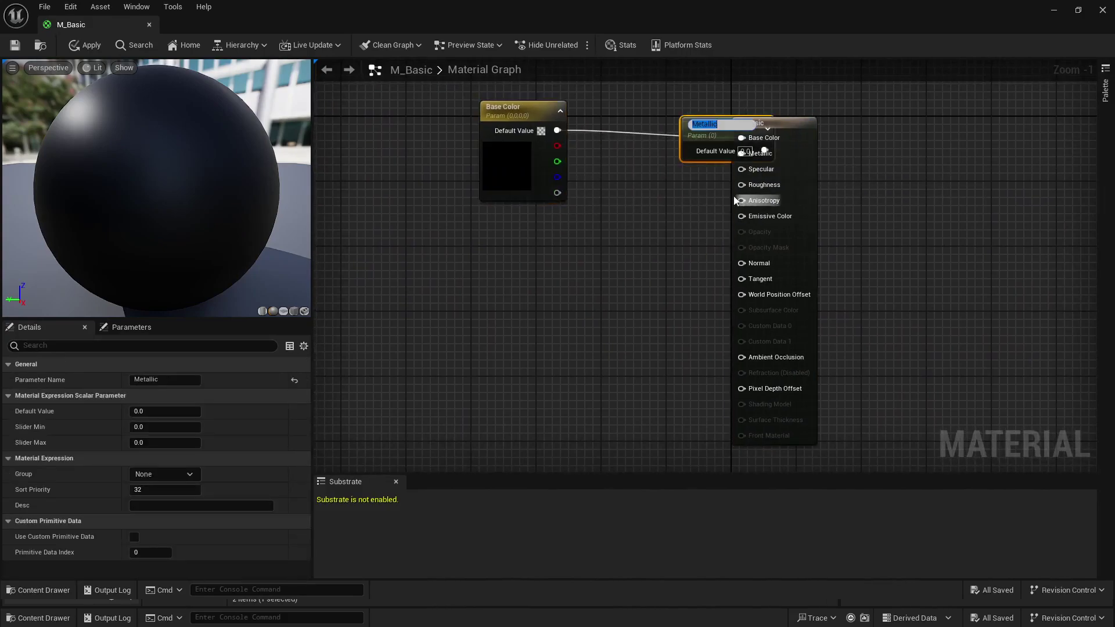
right_click(754, 172)
click(776, 192)
right_click(762, 185)
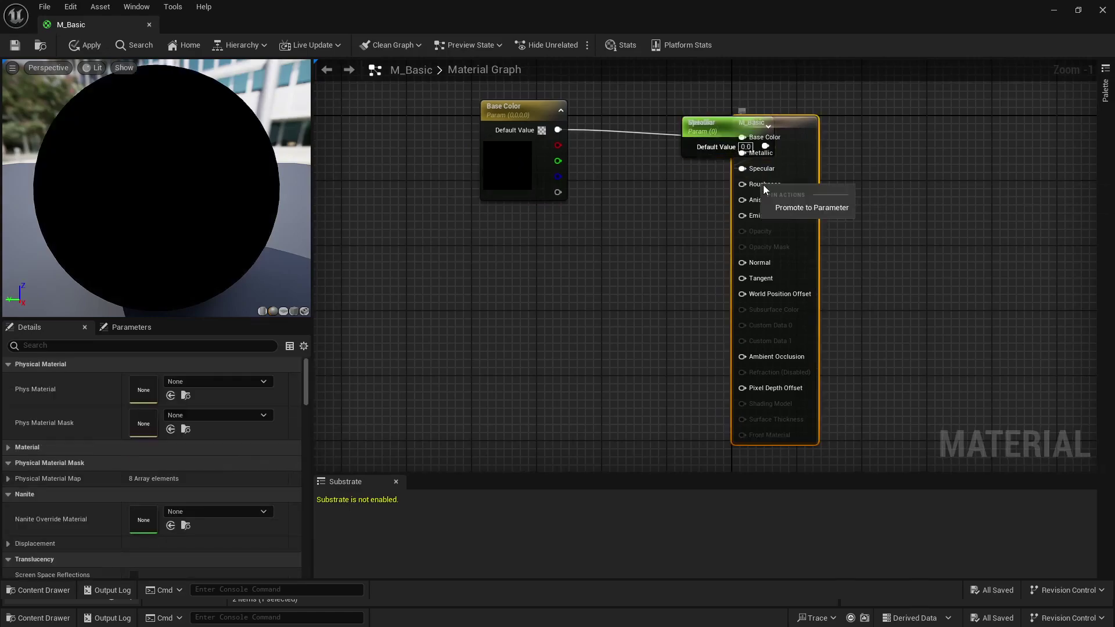
click(780, 207)
Move the M_Basic node further right and stack the Metallic, Specular and Roughness parameter nodes in a column below Base Color.
drag(812, 184, 1005, 136)
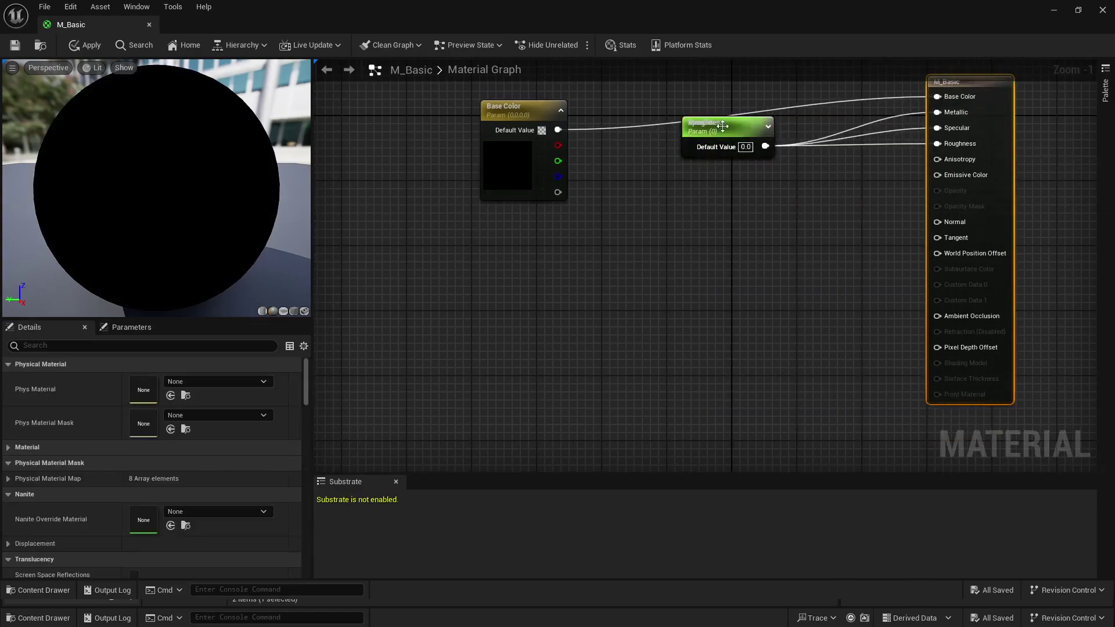
drag(721, 127, 600, 362)
drag(720, 132, 600, 310)
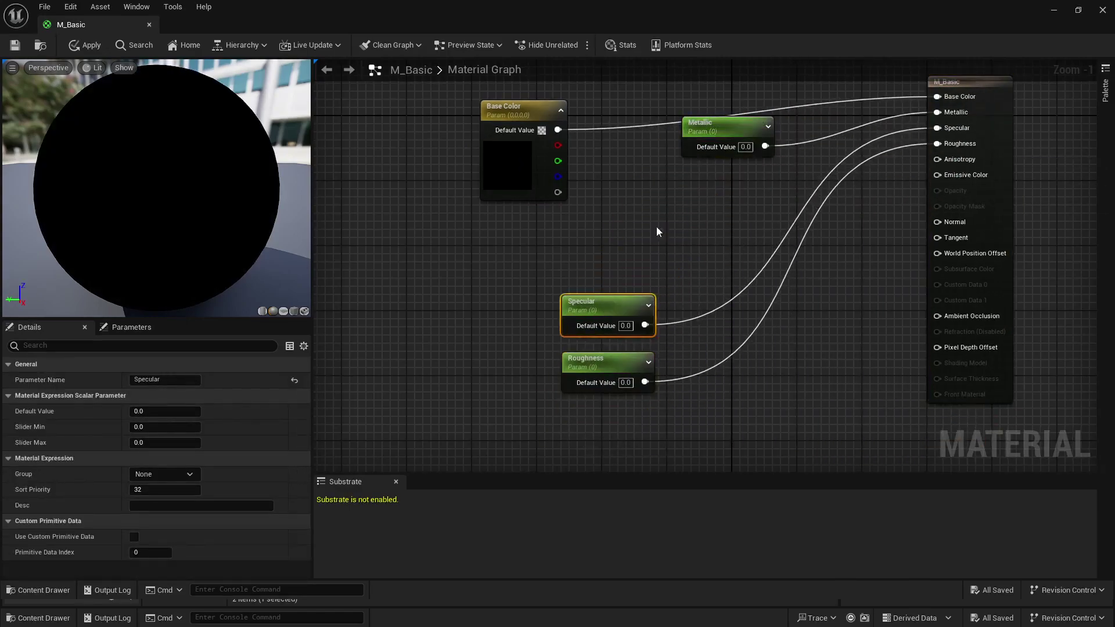
drag(712, 128, 592, 248)
right_drag(592, 249, 564, 278)
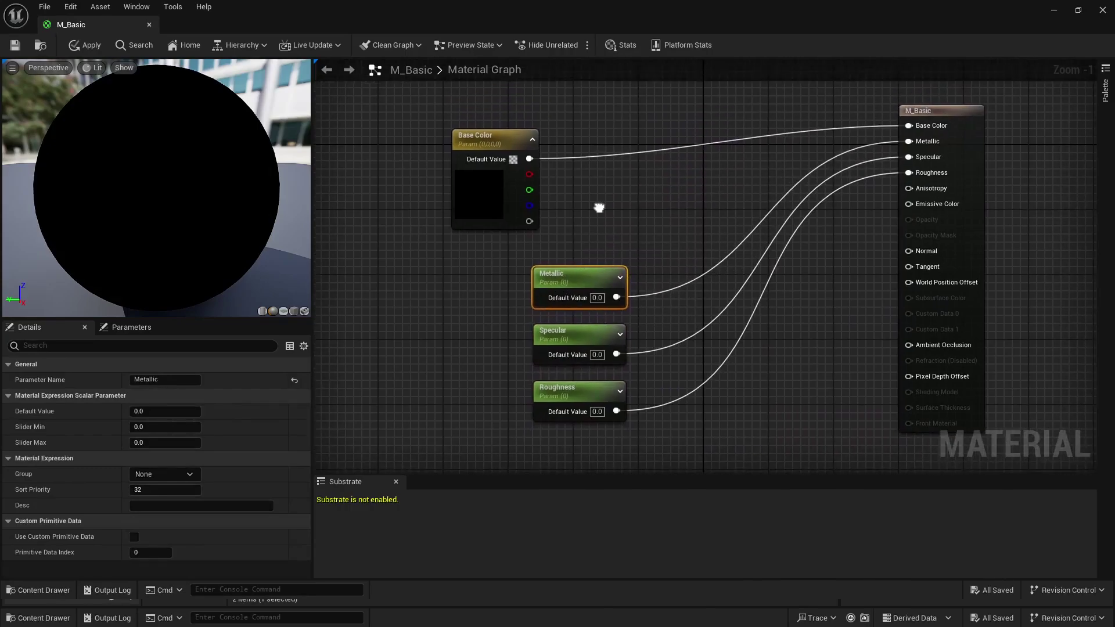
Align the Base Color node above the Metallic, Specular and Roughness column and apply the M_Basic material changes.
drag(500, 182, 576, 187)
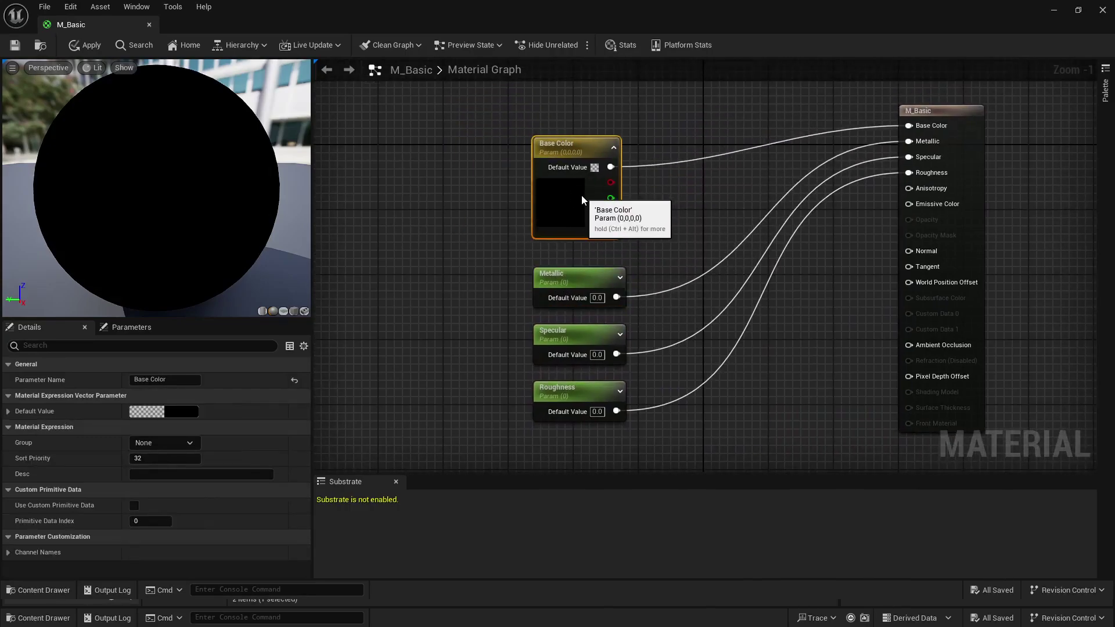
click(467, 283)
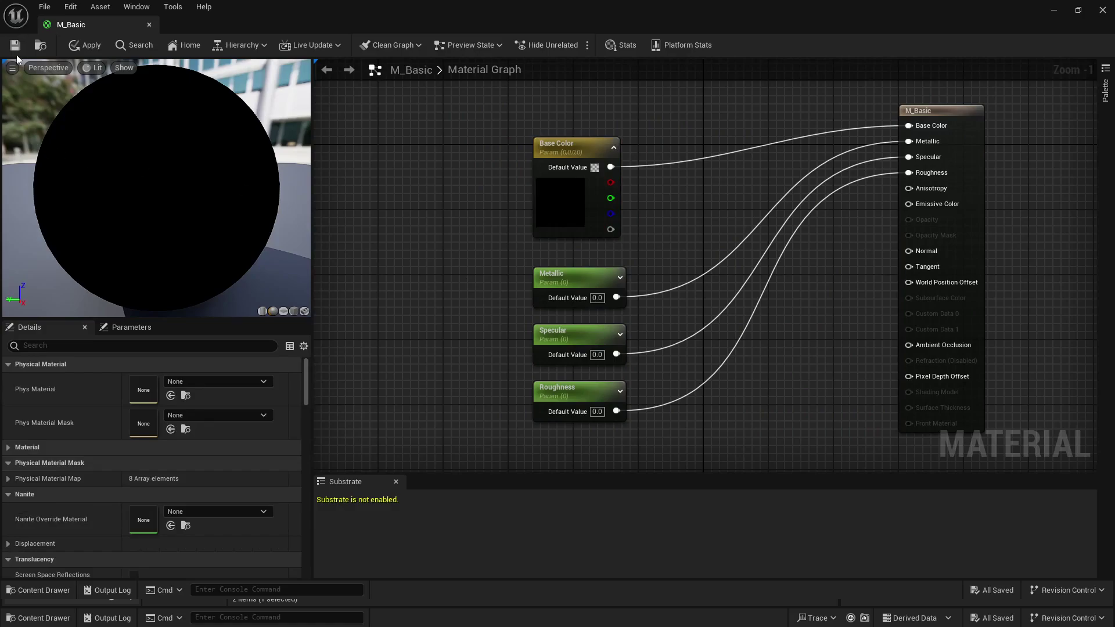
click(87, 45)
Set the Slider Max of the Metallic, Specular and Roughness parameters to 1.0 each.
click(546, 275)
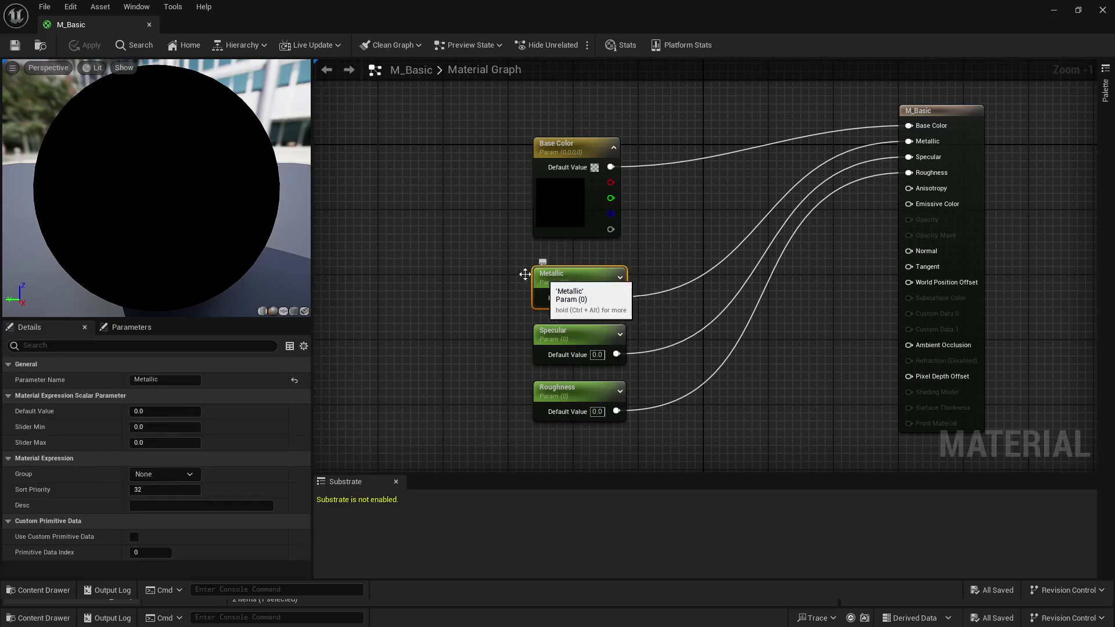
click(144, 444)
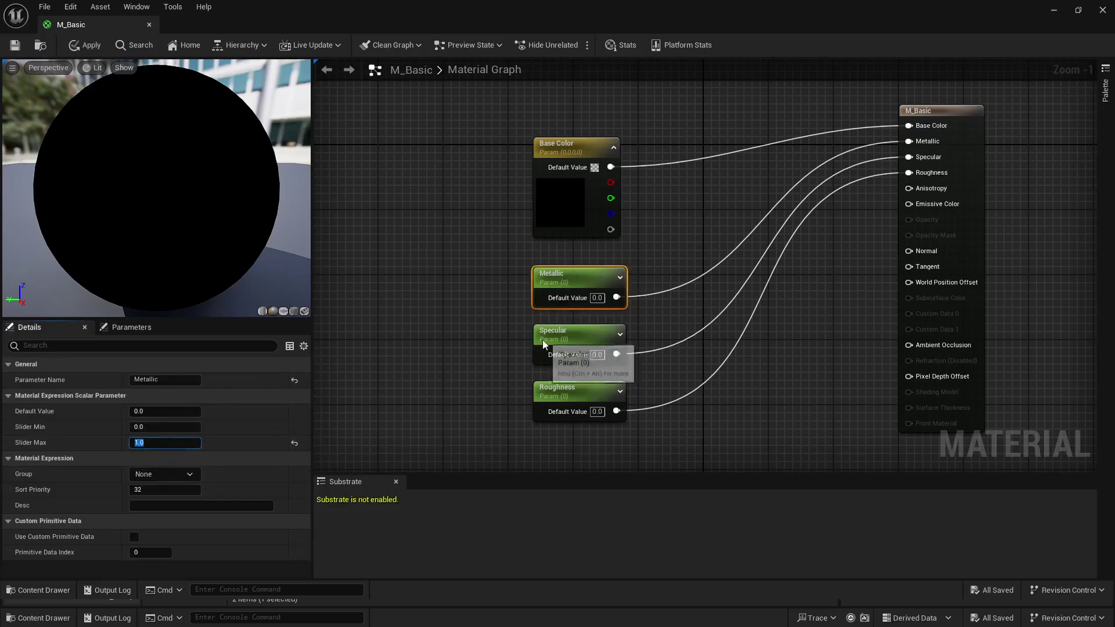
click(543, 345)
click(197, 444)
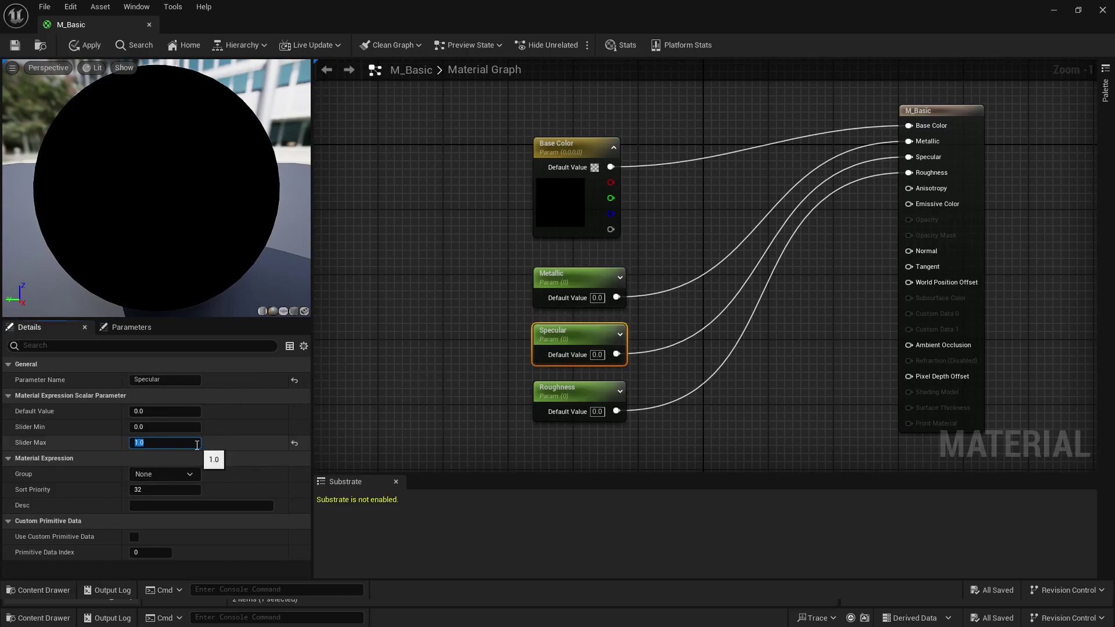
click(551, 388)
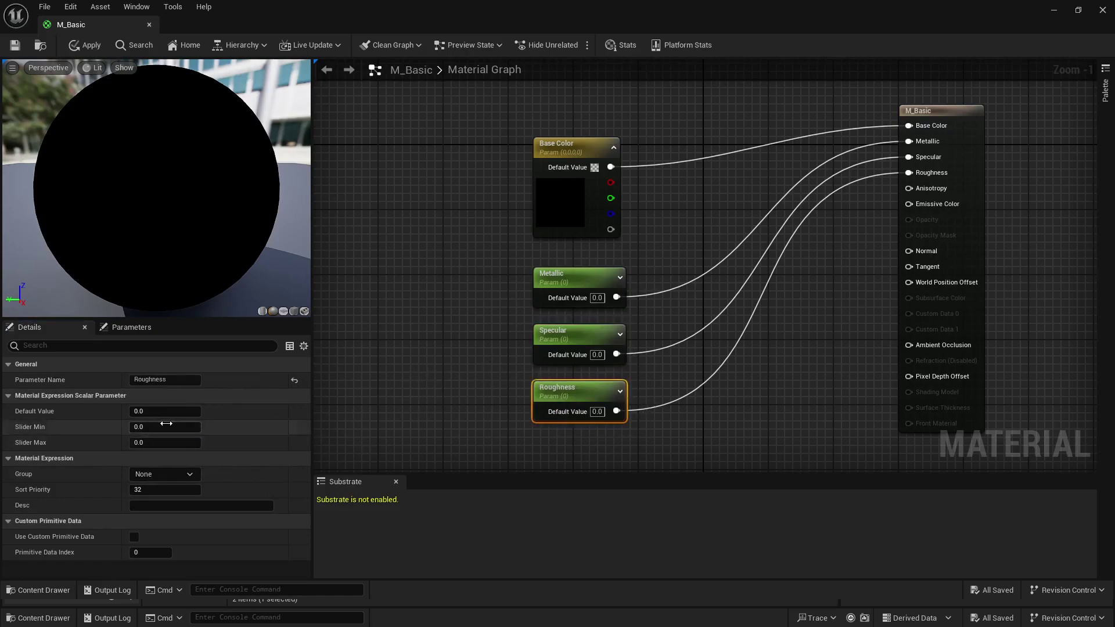
click(146, 439)
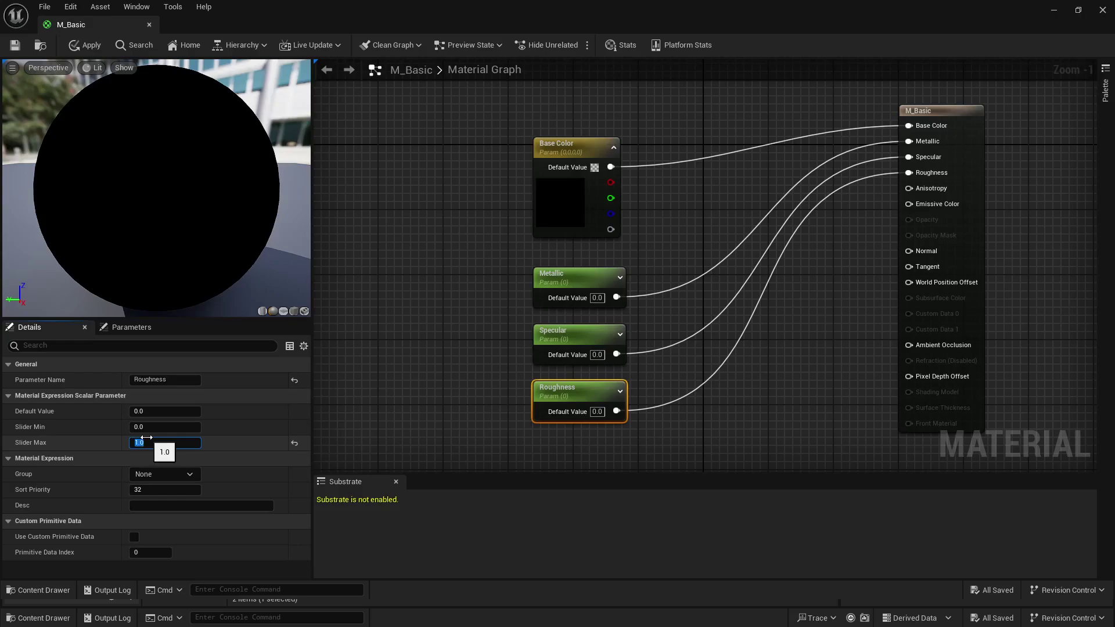
Save the M_Basic material and close its editor.
click(468, 324)
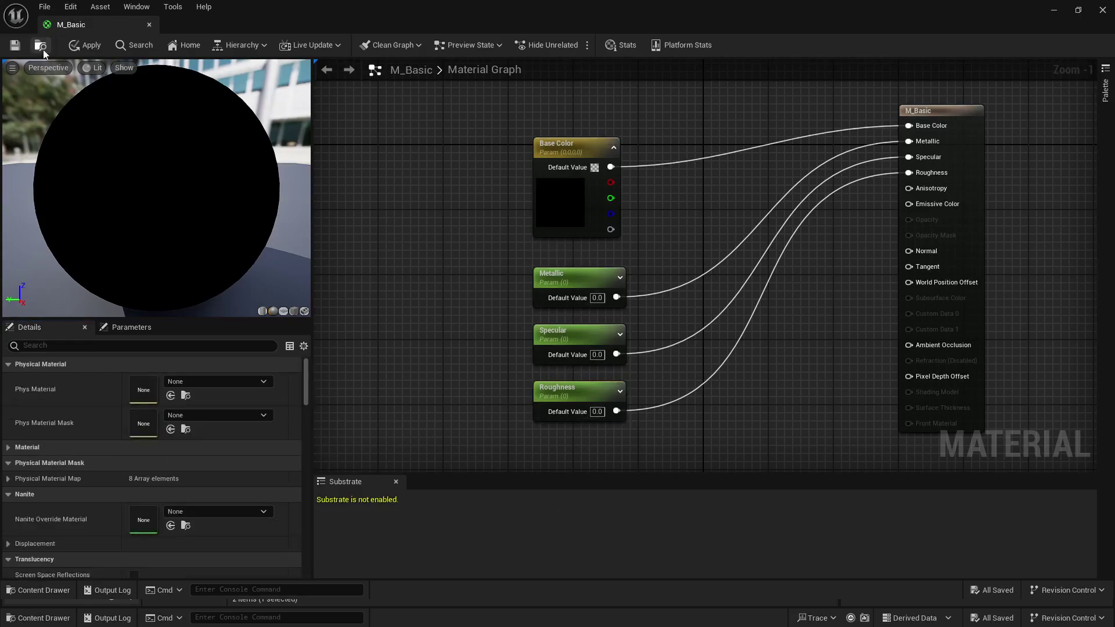
click(15, 45)
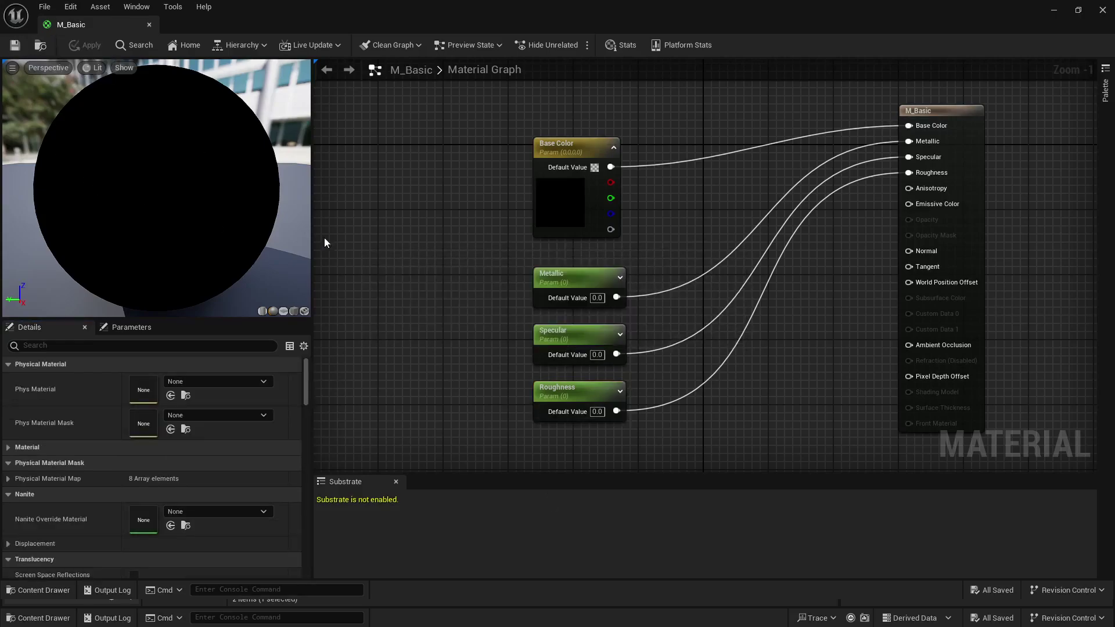
click(150, 24)
Open M_Basic_Inst in a small window beside the viewport and test its Metallic slider, ending at 1.0.
double_click(304, 464)
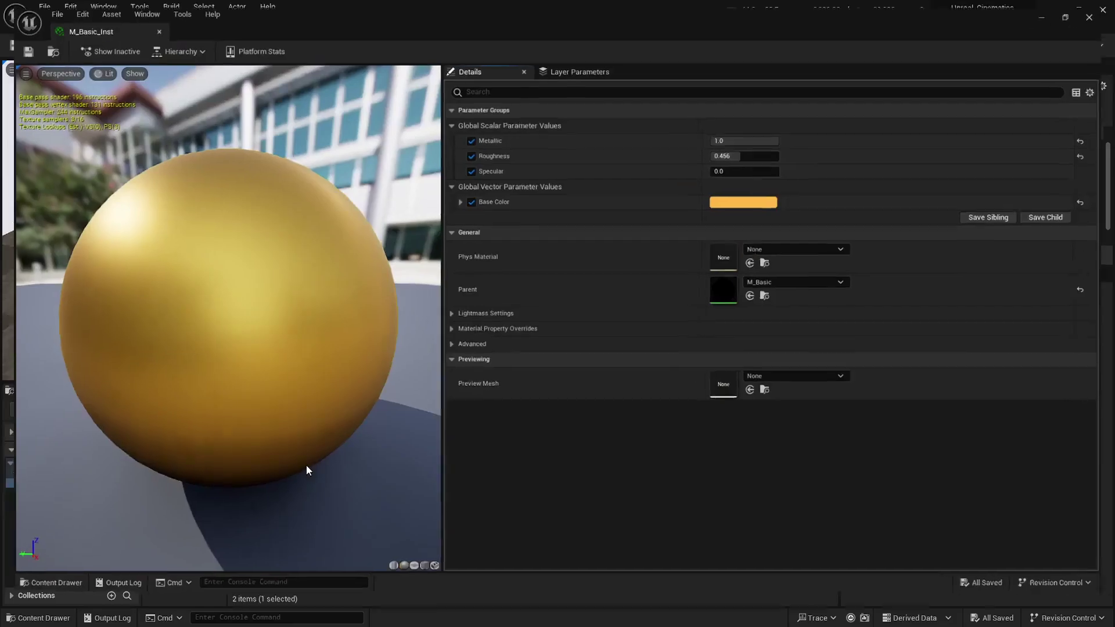
double_click(700, 5)
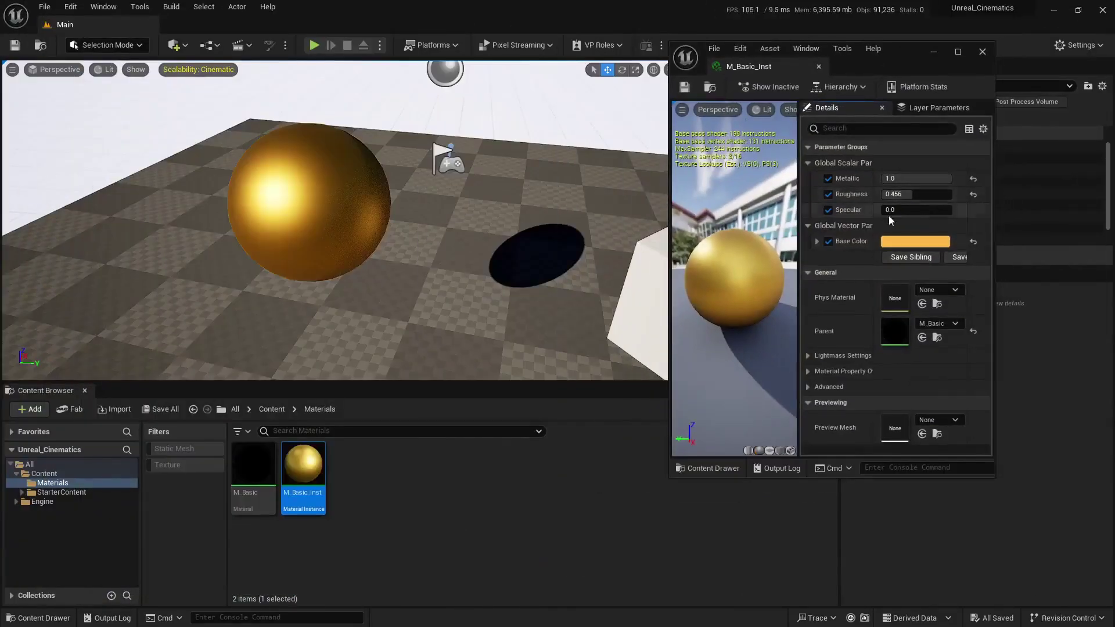
mouse_move(937, 182)
mouse_down()
mouse_move(906, 182)
mouse_move(946, 182)
mouse_up()
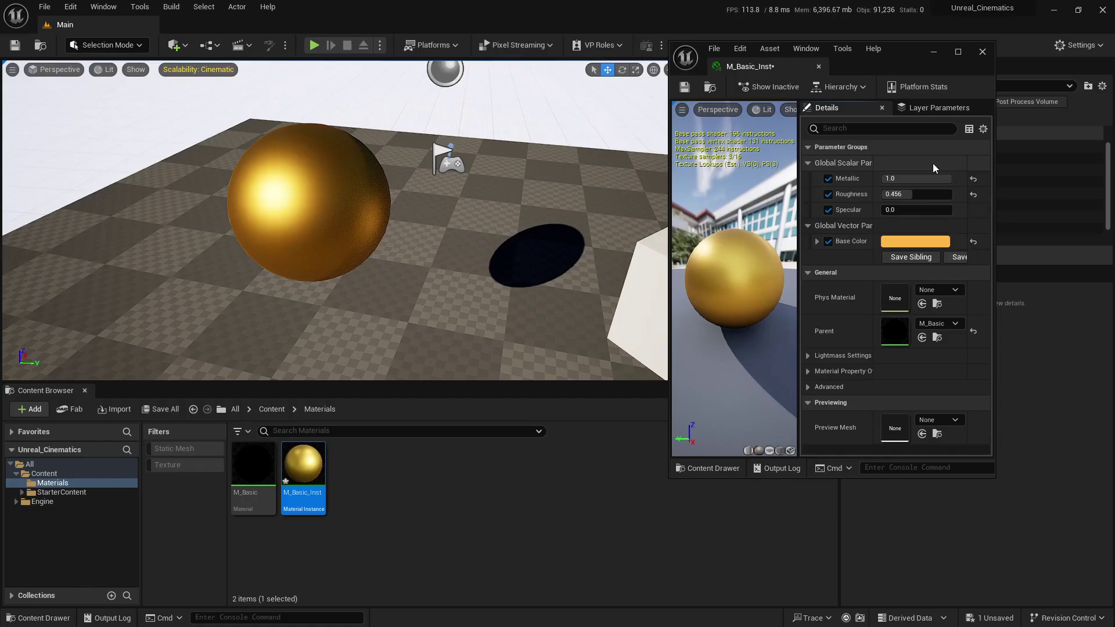
click(991, 58)
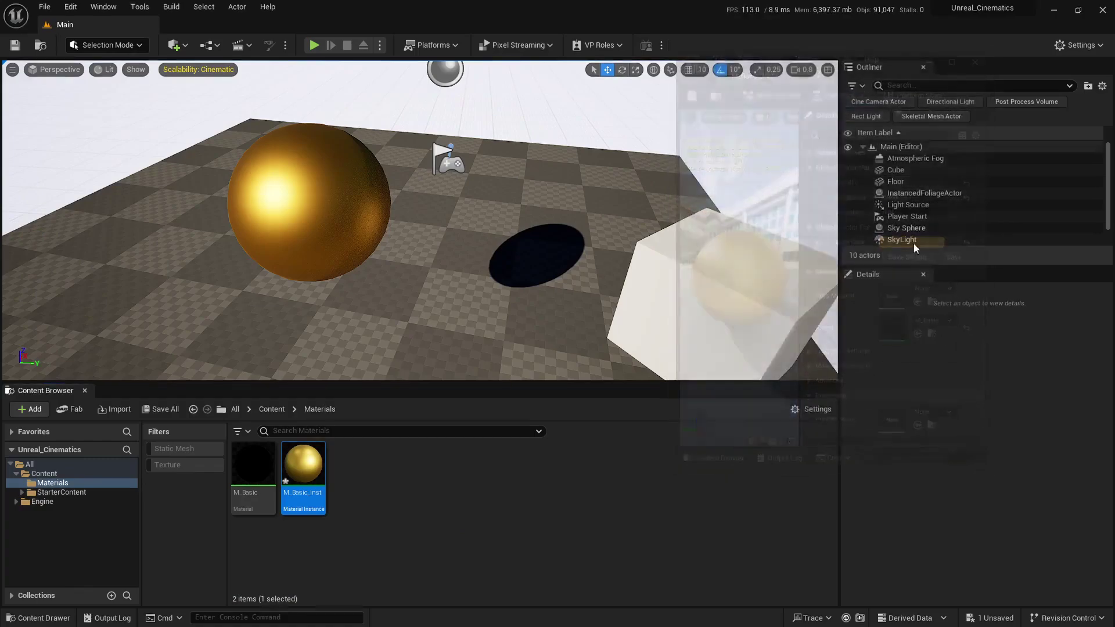
Save the modified M_Basic_Inst material instance from the list of unsaved content.
click(994, 618)
click(645, 440)
click(520, 486)
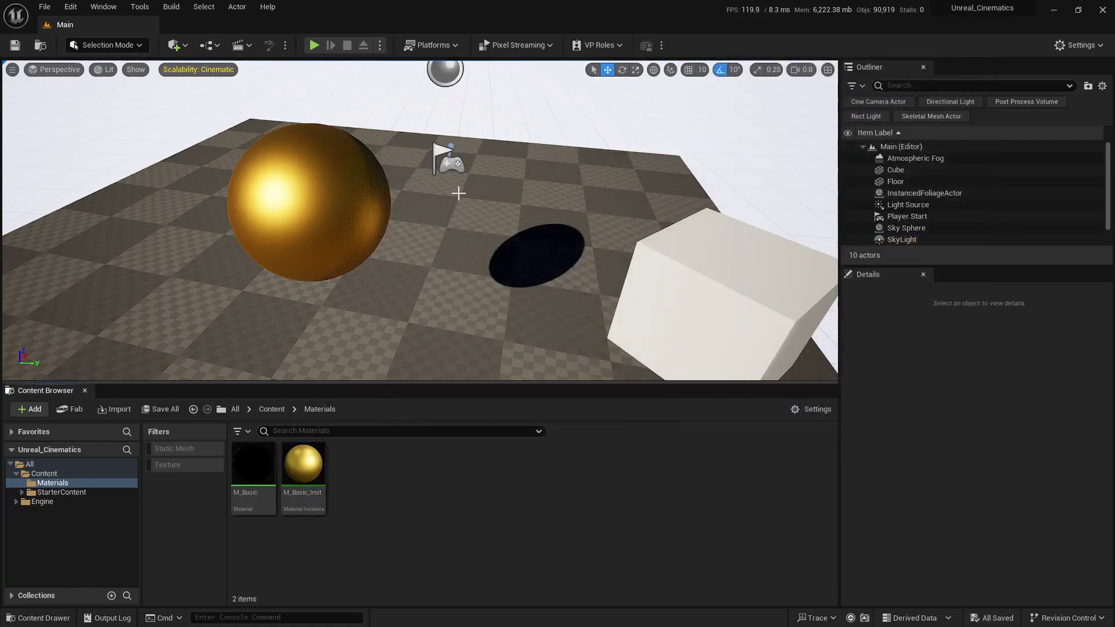
Duplicate M_Basic_Inst in the Materials folder under its default name and apply the copy to the cube in the level.
mouse_move(458, 191)
right_down()
mouse_move(505, 205)
mouse_move(479, 182)
mouse_move(458, 193)
right_up()
key(s)
key(d)
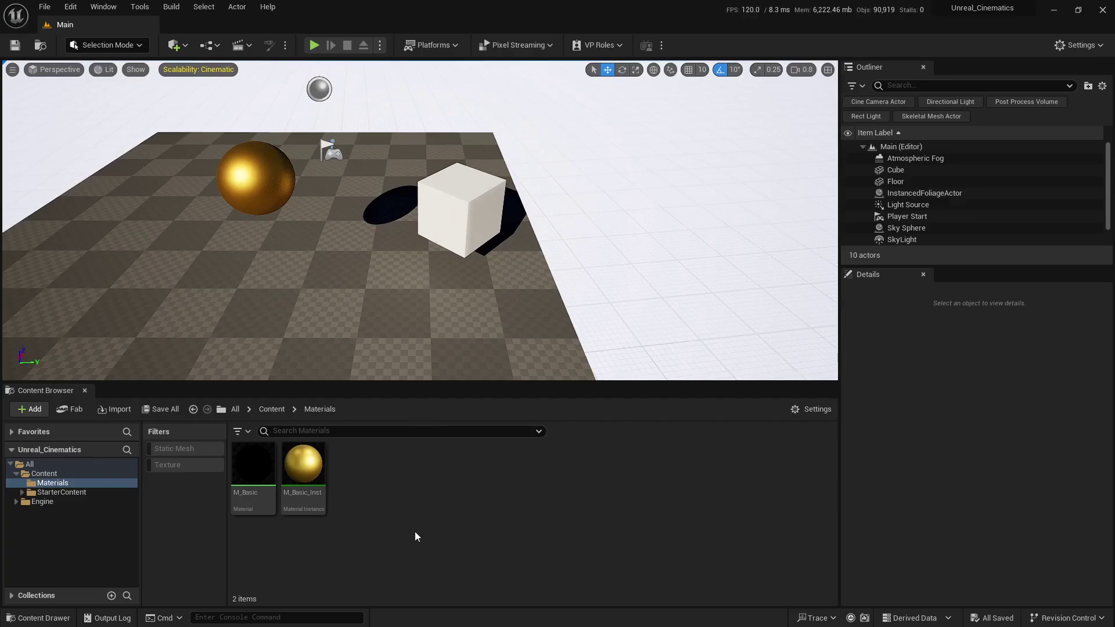
click(303, 465)
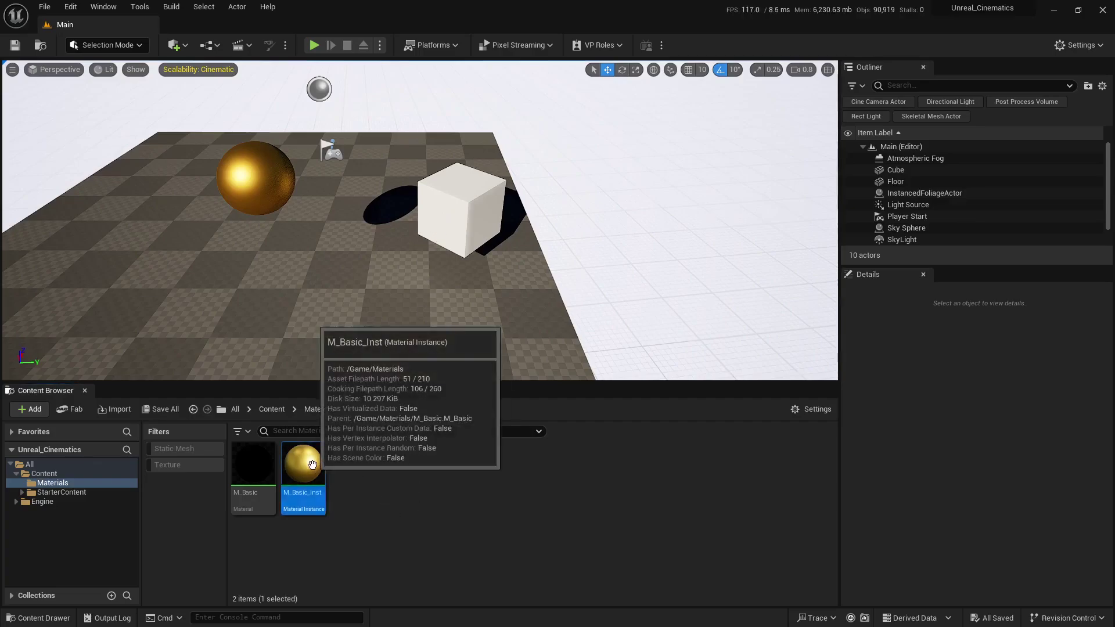
key(ctrl+d)
key(Return)
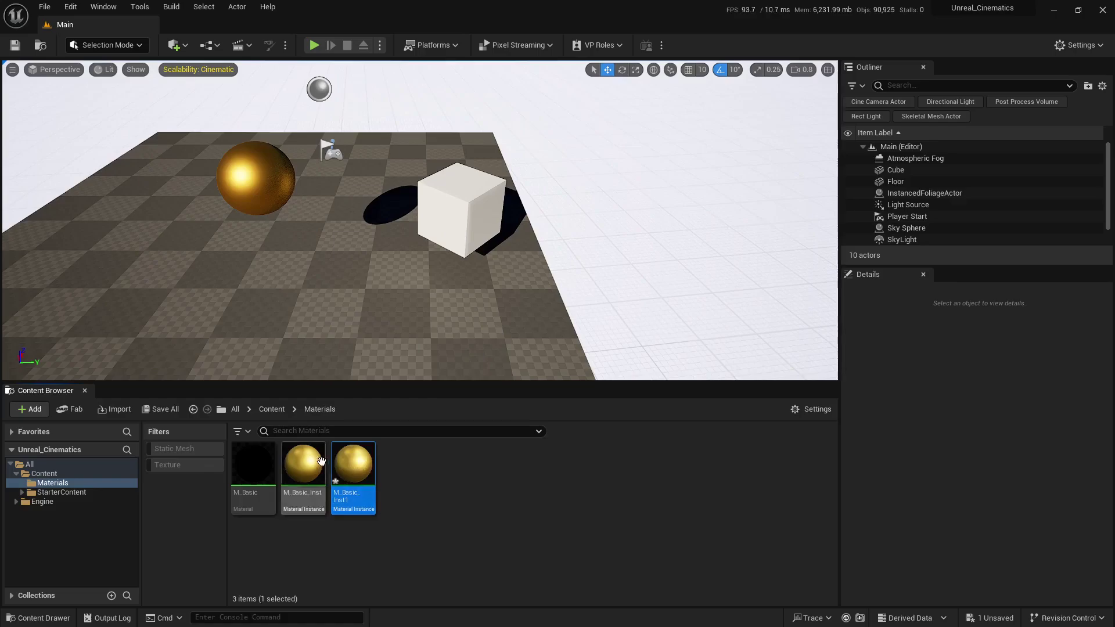
drag(381, 473, 453, 216)
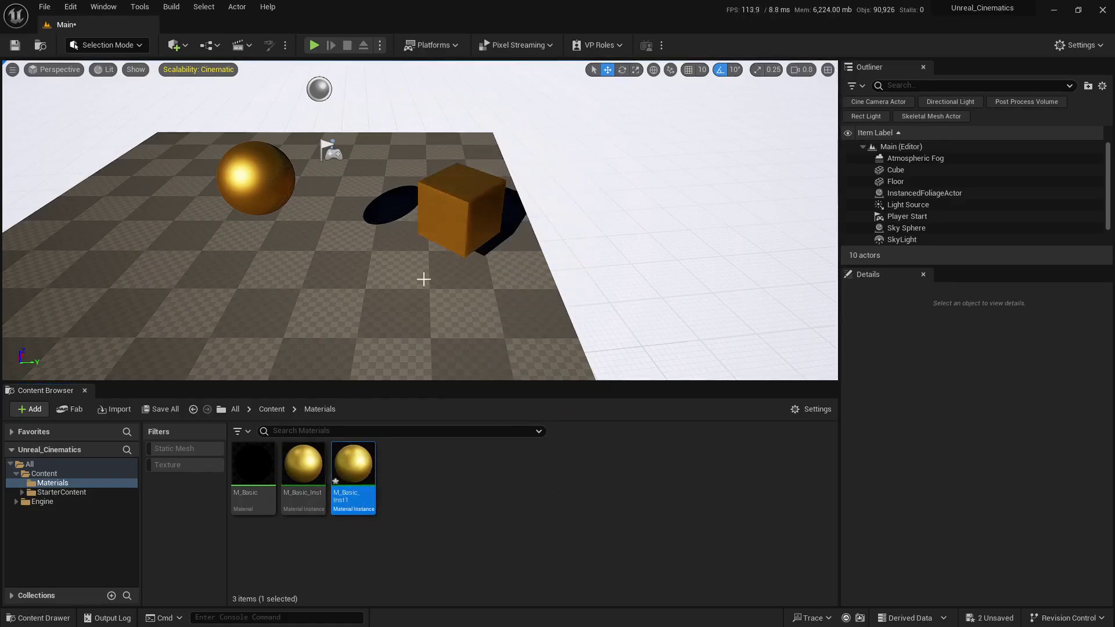
Set the Base Color of M_Basic_Inst1 to a bright blue with hex sRGB 1D92FFFF and close the instance editor.
double_click(375, 477)
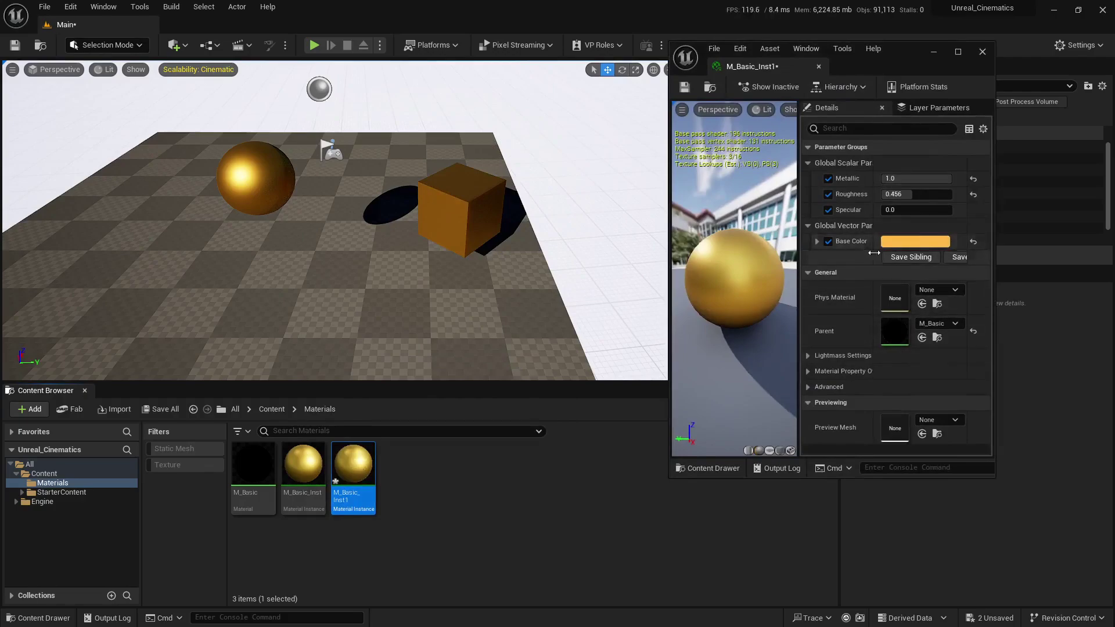
click(912, 242)
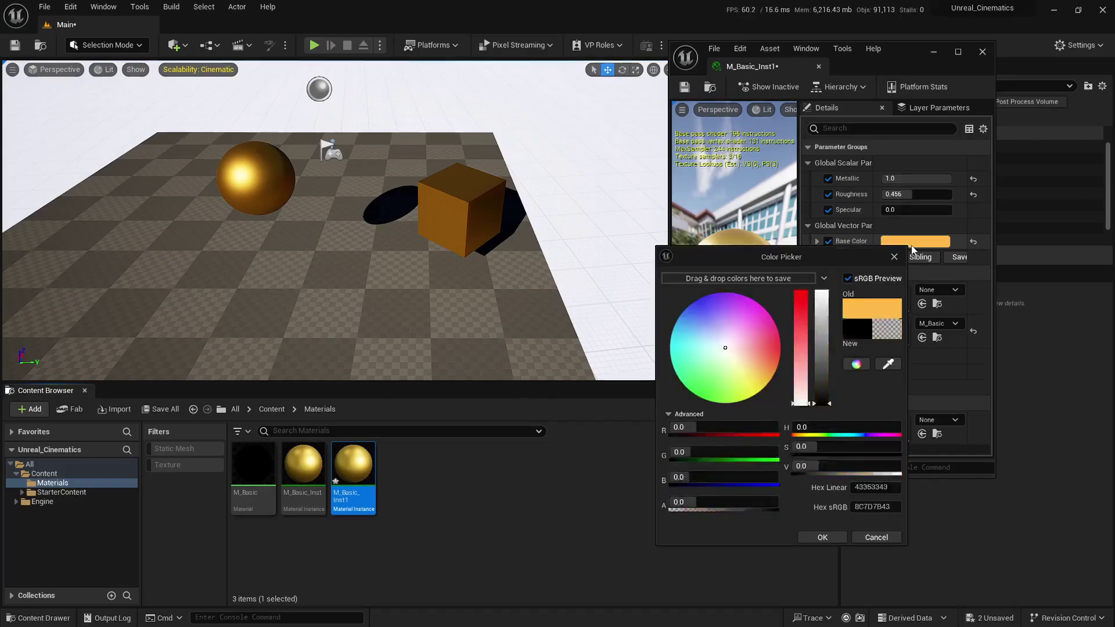
drag(755, 356, 686, 310)
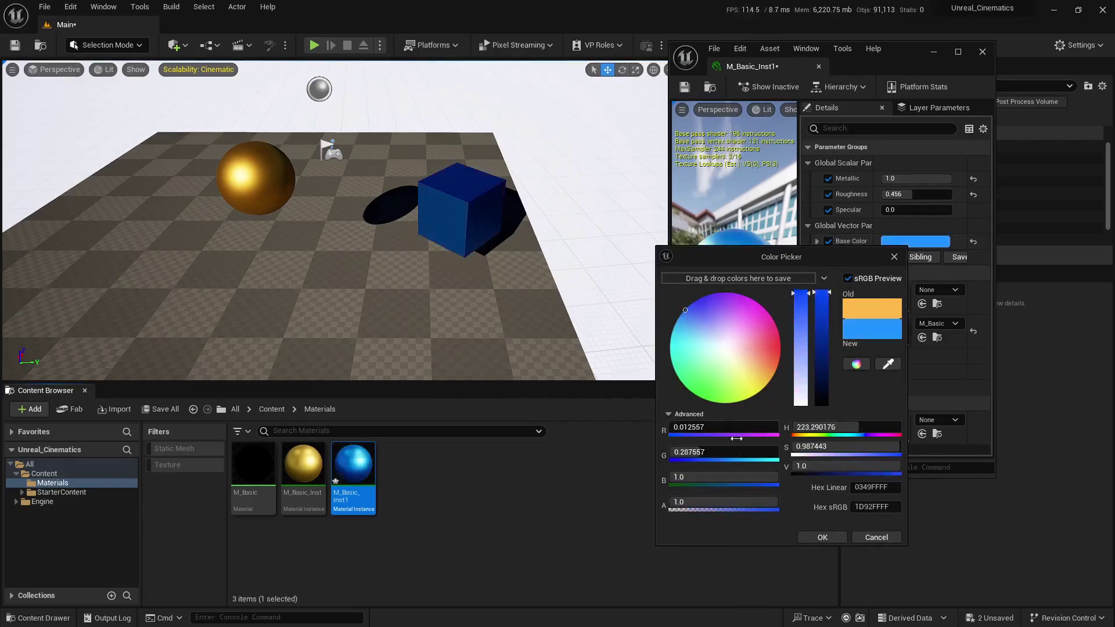
click(823, 537)
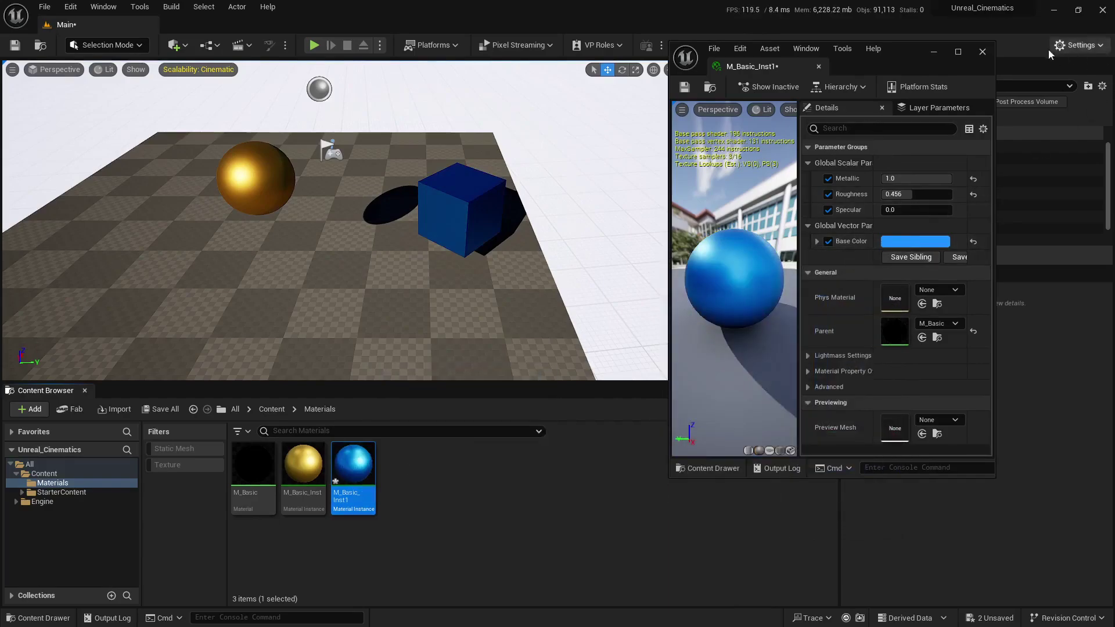
click(983, 51)
Save both the M_Basic_Inst1 material instance and the Main level.
click(985, 618)
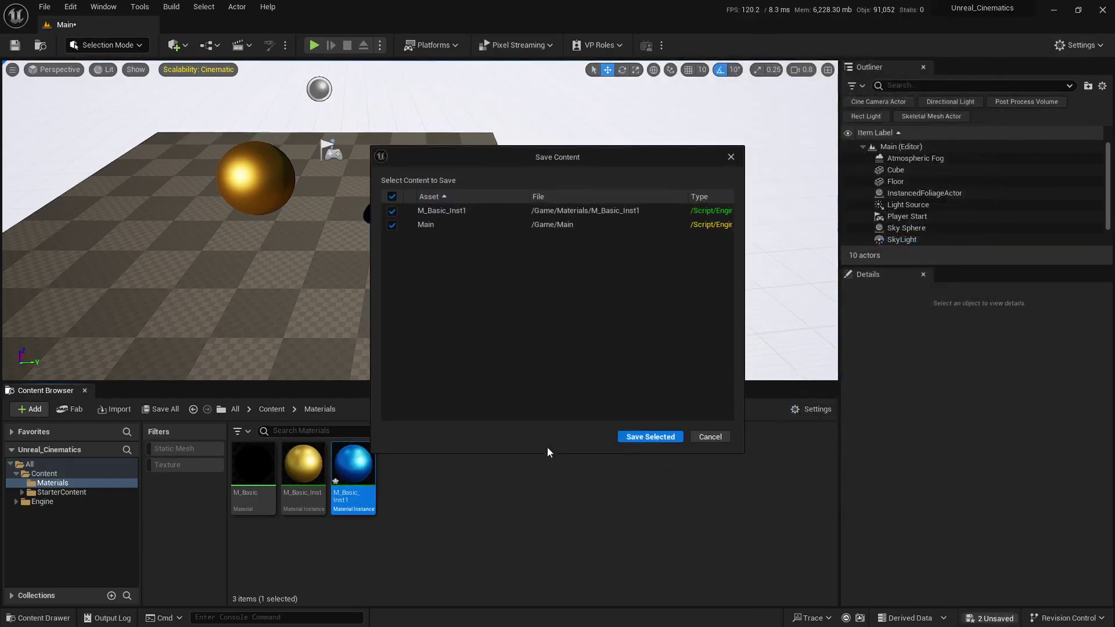
click(630, 435)
click(518, 488)
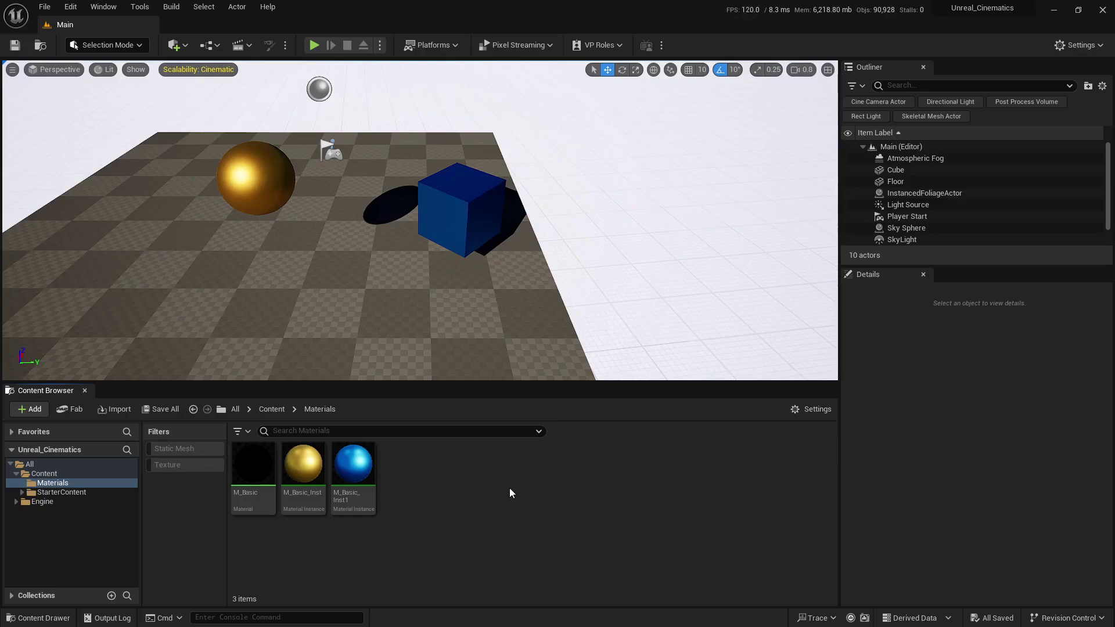
Create a folder named 3D_Models inside the Content folder and open it.
click(45, 473)
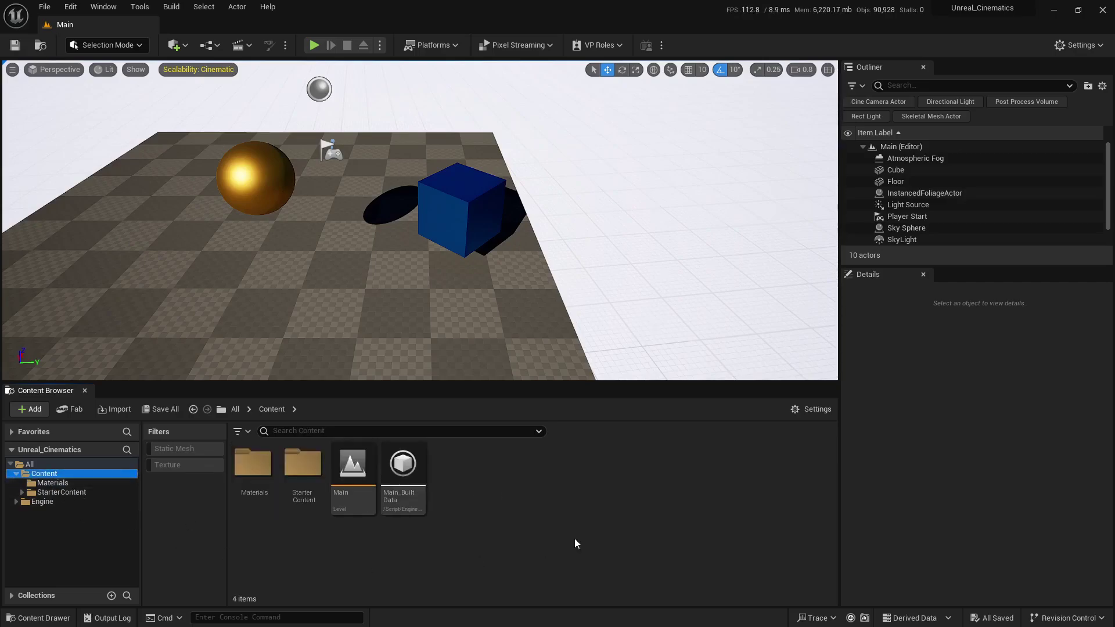
right_click(496, 488)
click(573, 90)
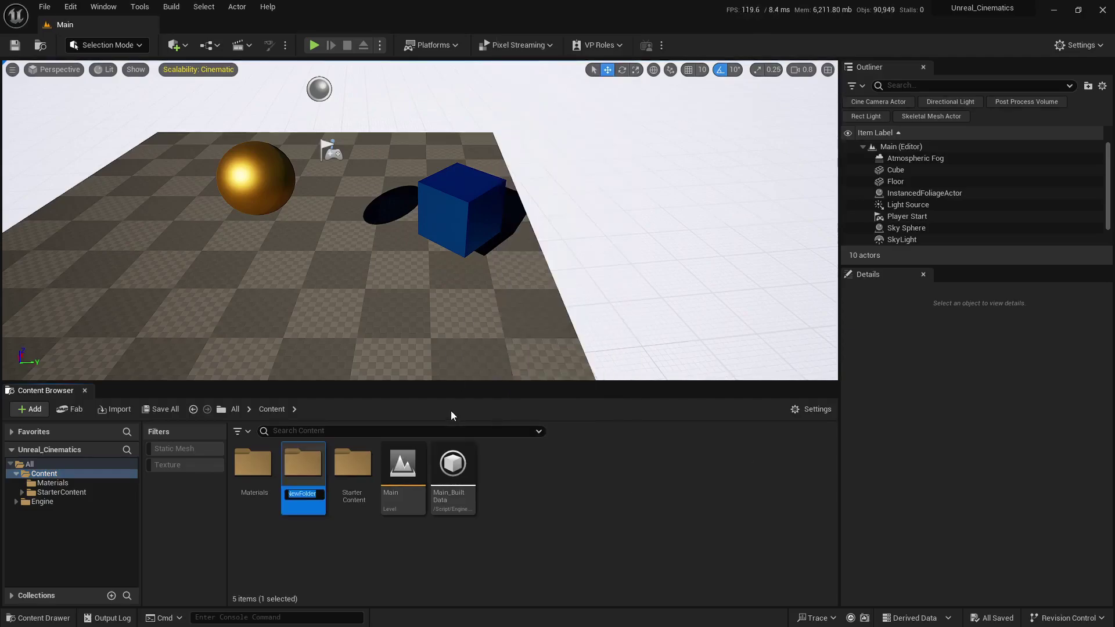
text(3D_Models)
key(Return)
key(Return)
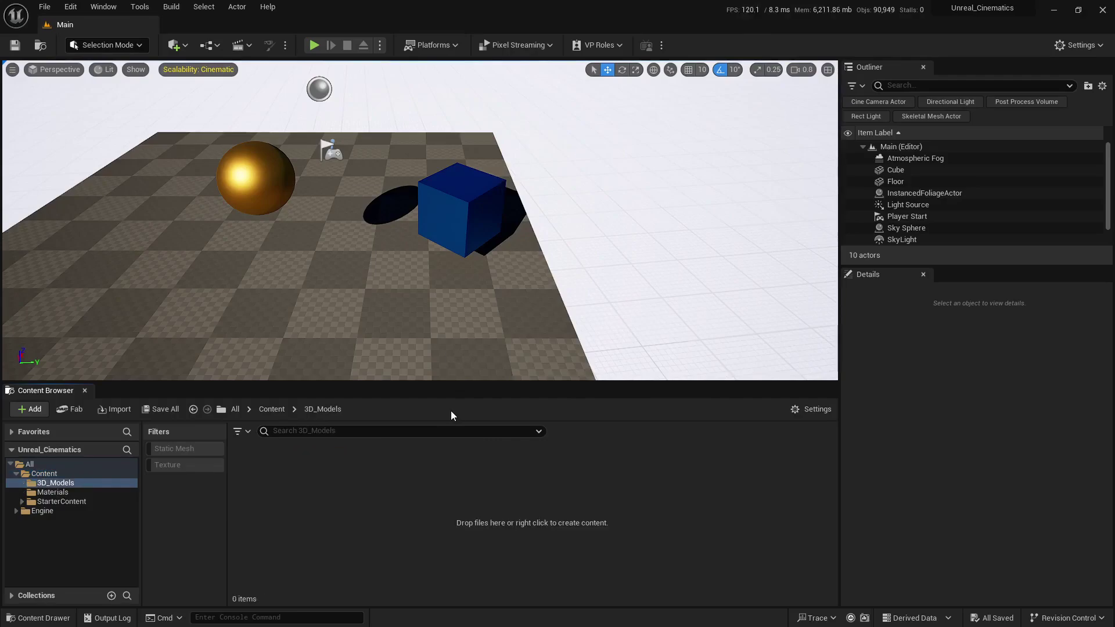
Start importing the cannon_01_4k file from the Cannon folder on disk into 3D_Models.
click(114, 409)
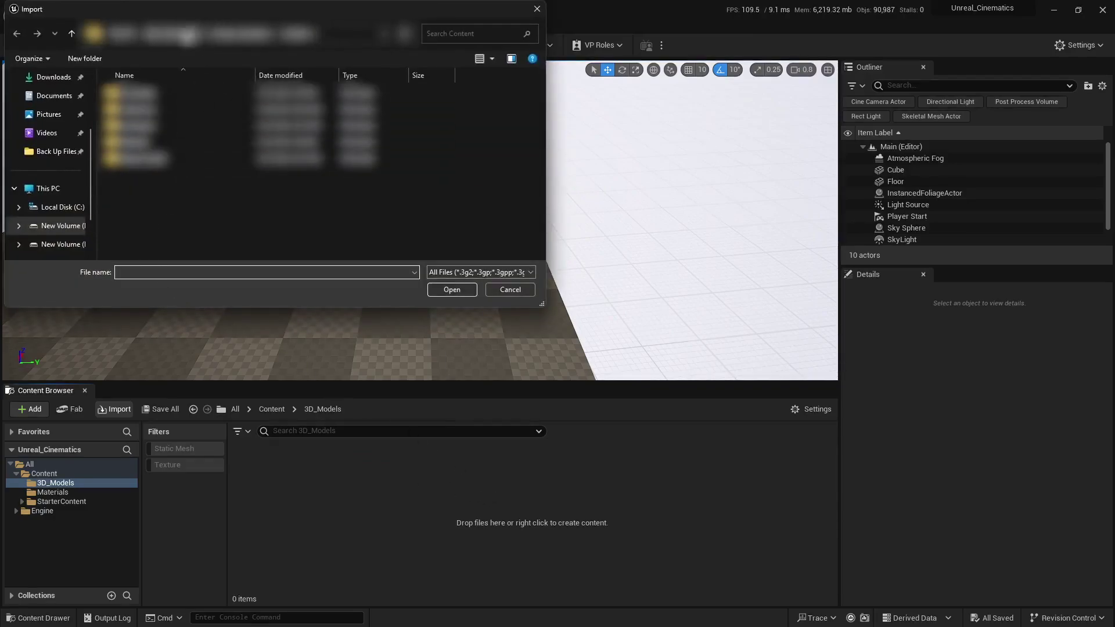
click(58, 226)
double_click(262, 104)
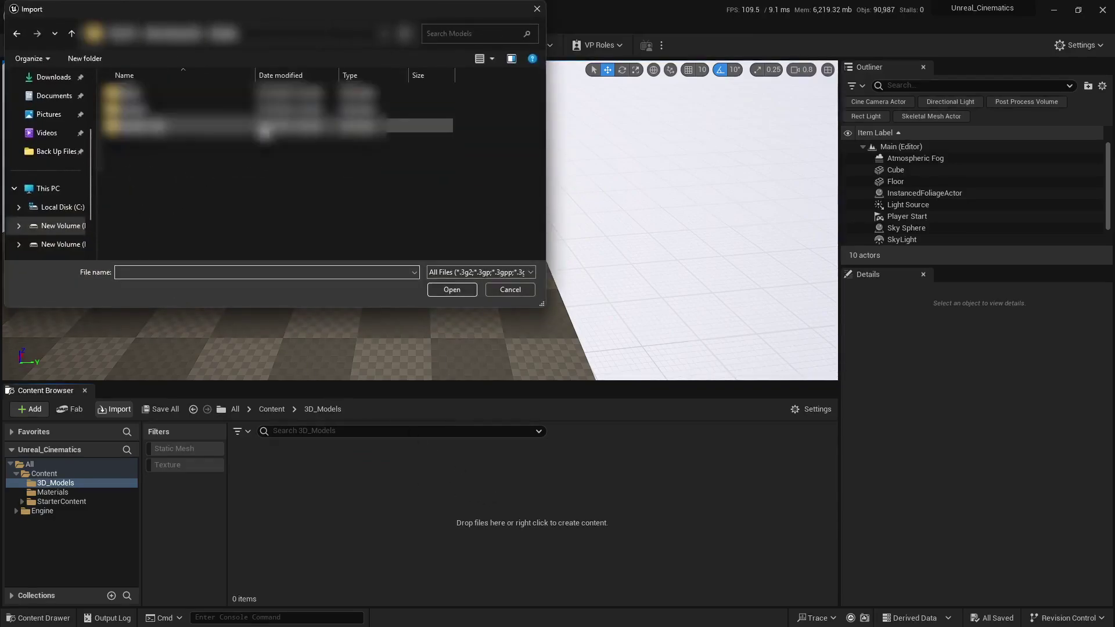
double_click(139, 109)
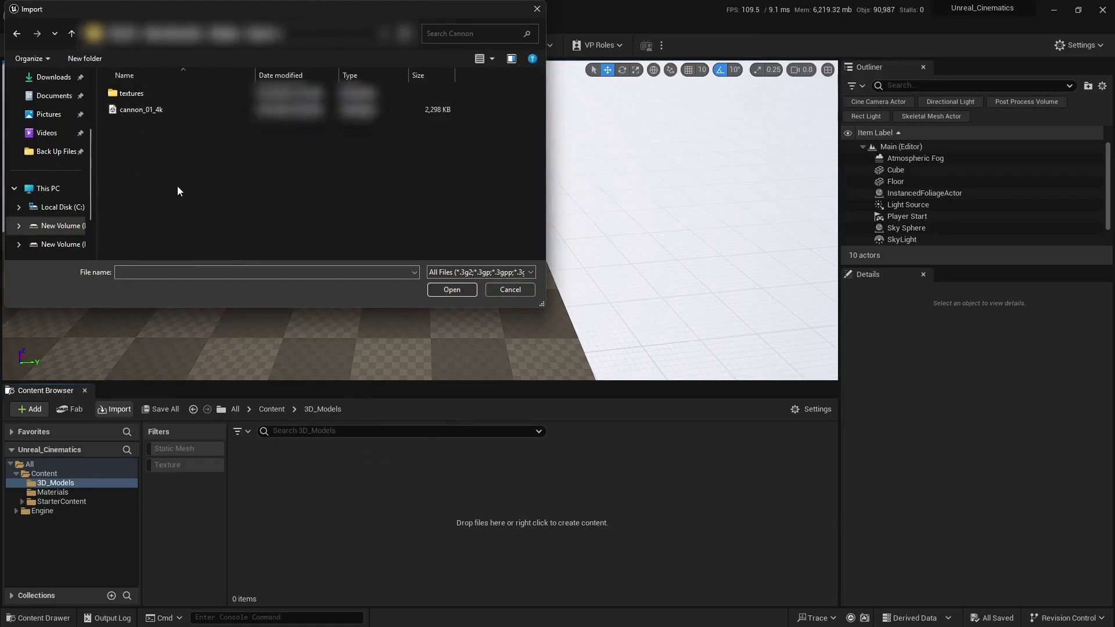
click(149, 110)
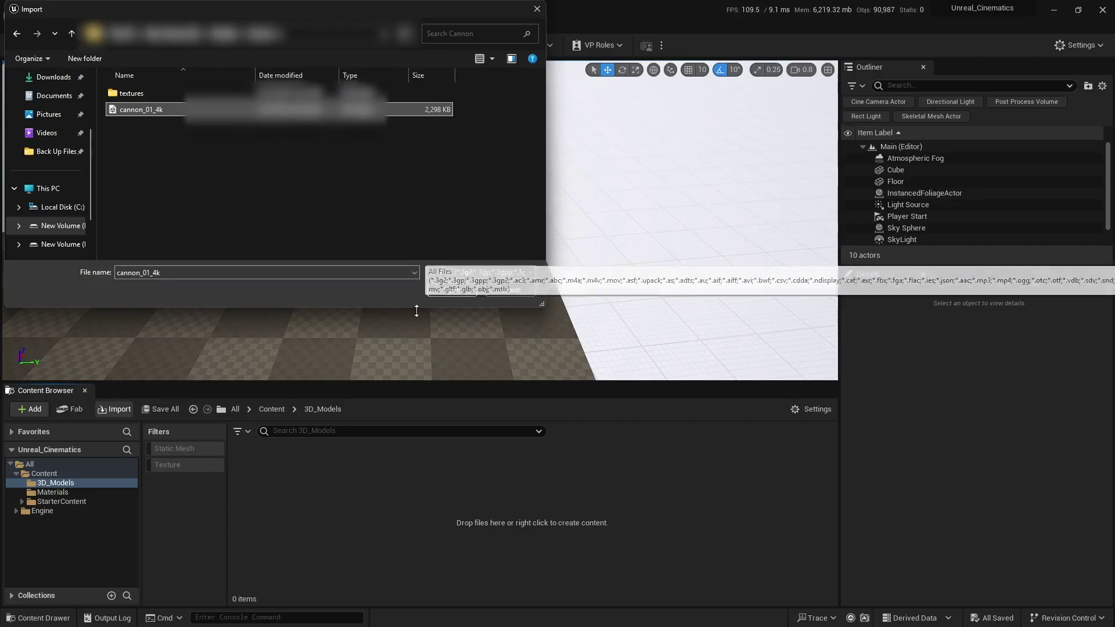
click(451, 289)
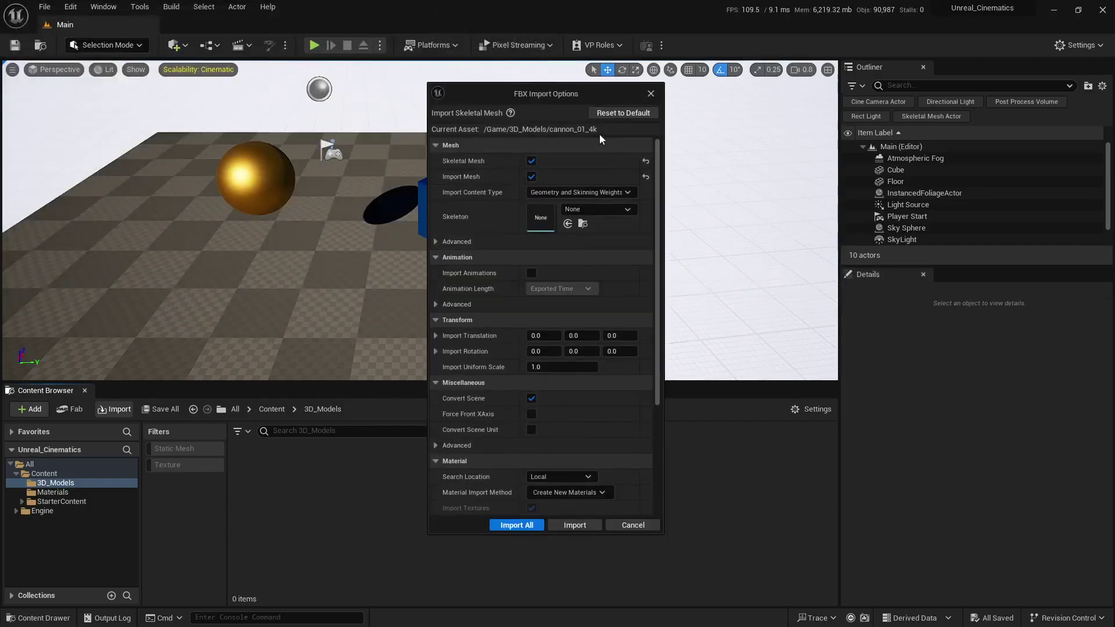
Set up the cannon FBX import as non-skeletal, without missing collision generation or textures, using Do Not Create Material.
click(531, 160)
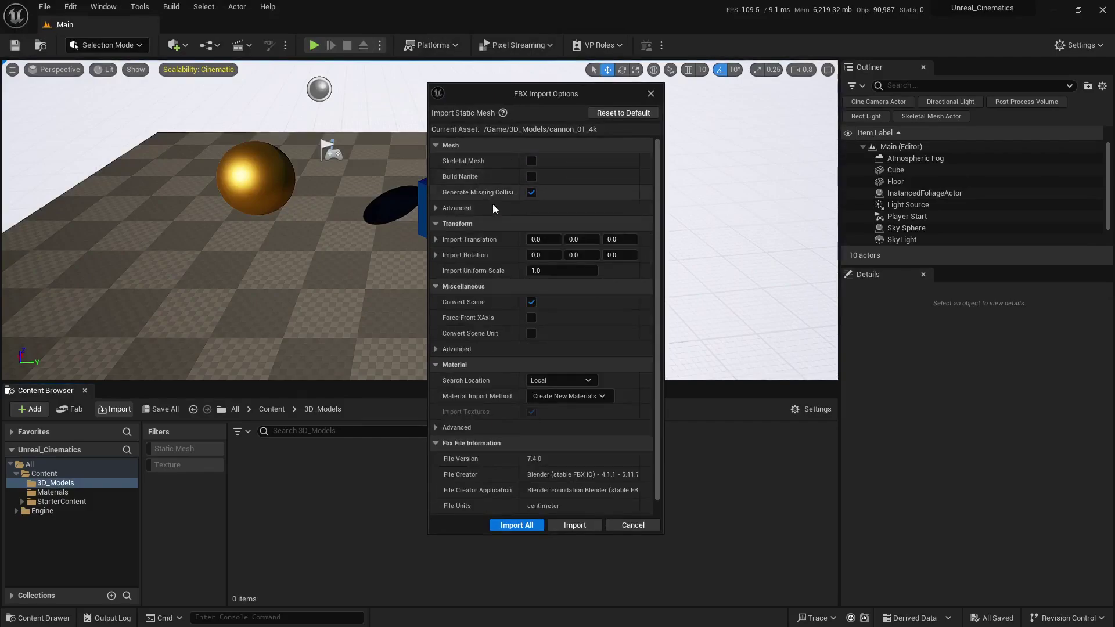
click(533, 193)
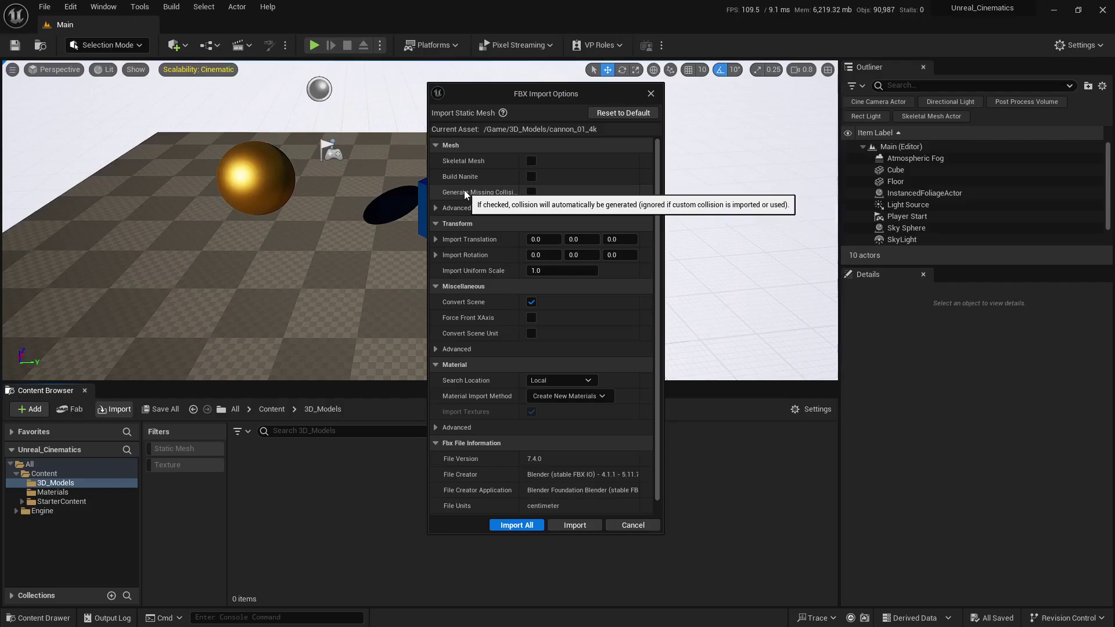
click(564, 396)
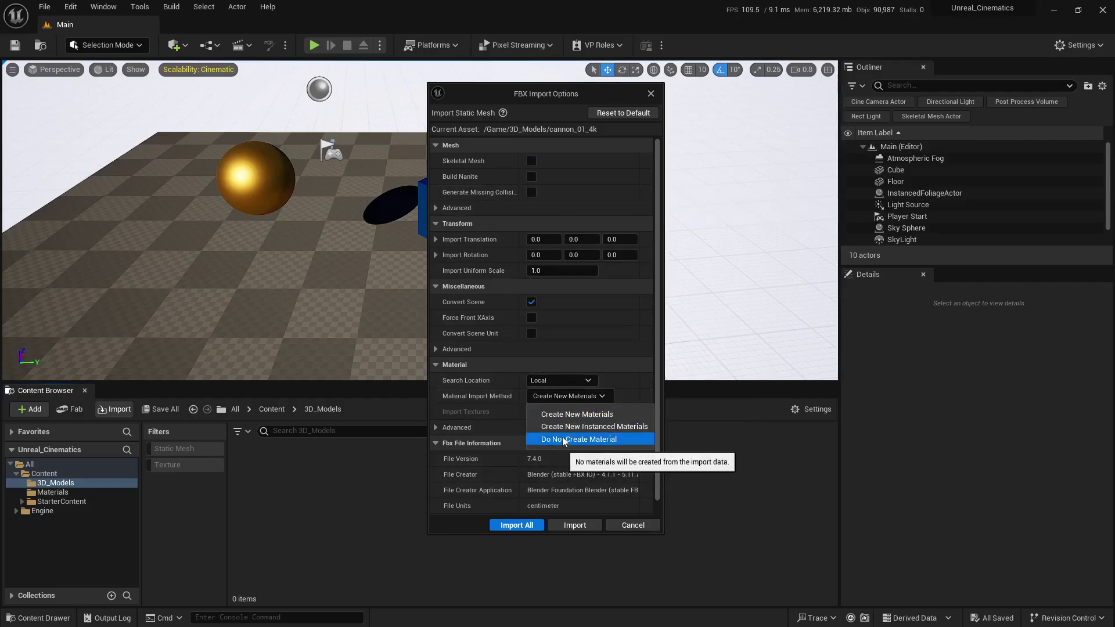
click(551, 440)
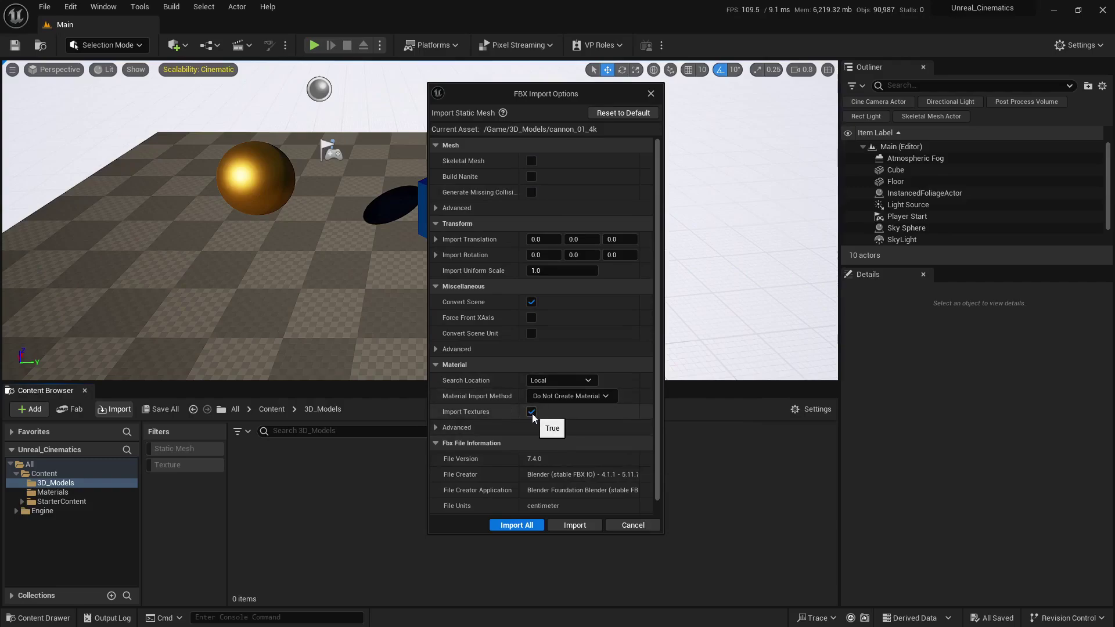
click(532, 413)
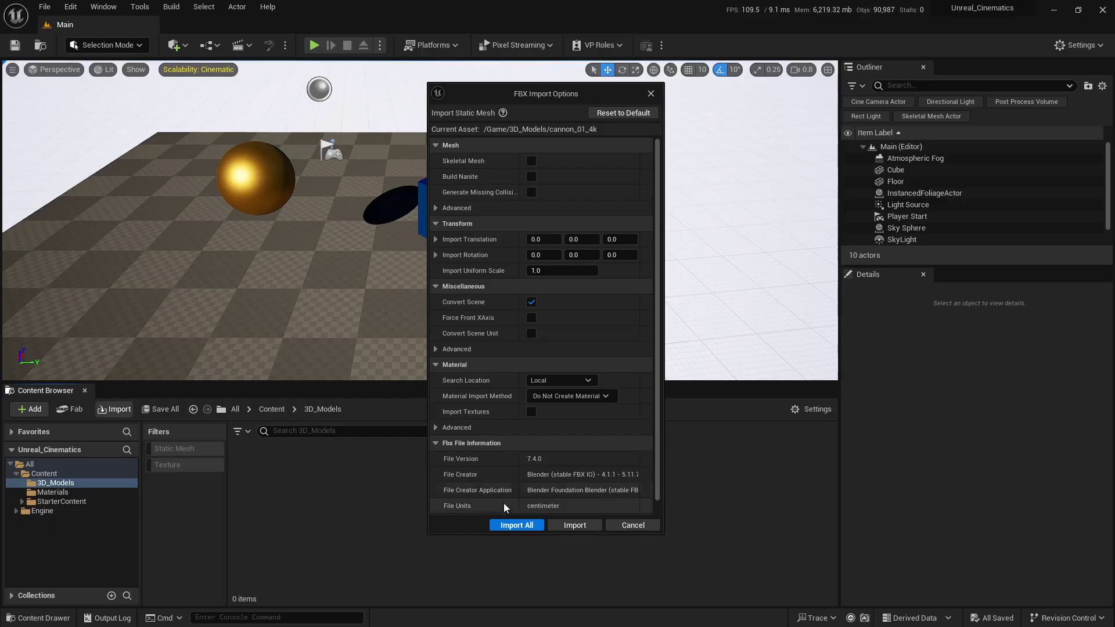
Import all cannon meshes with these options, dismiss the message log, and save the imported assets.
click(508, 525)
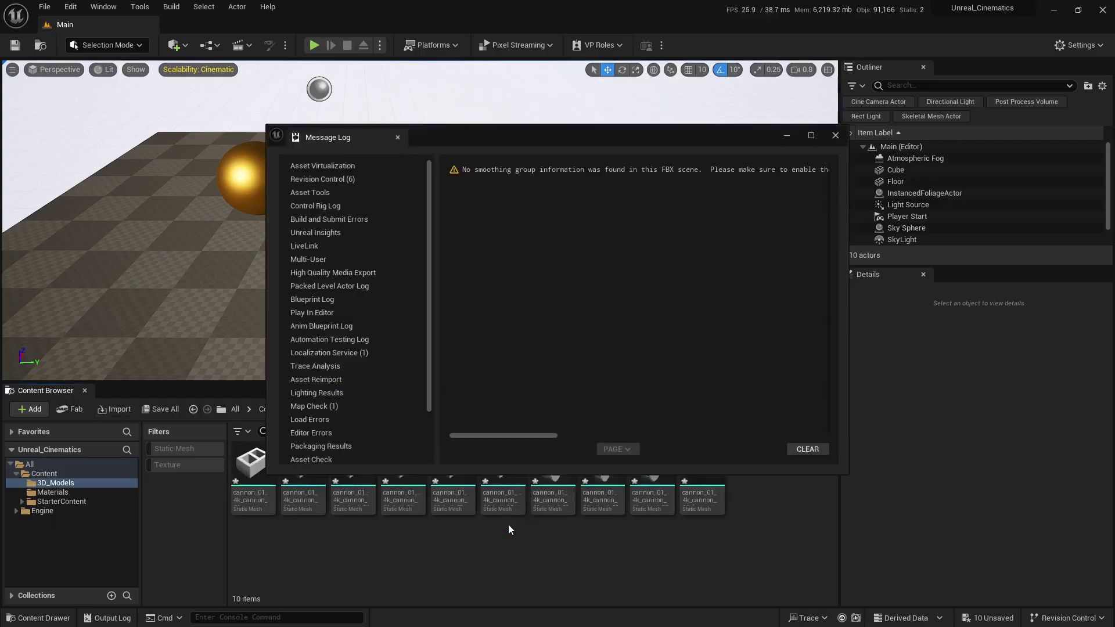
click(836, 136)
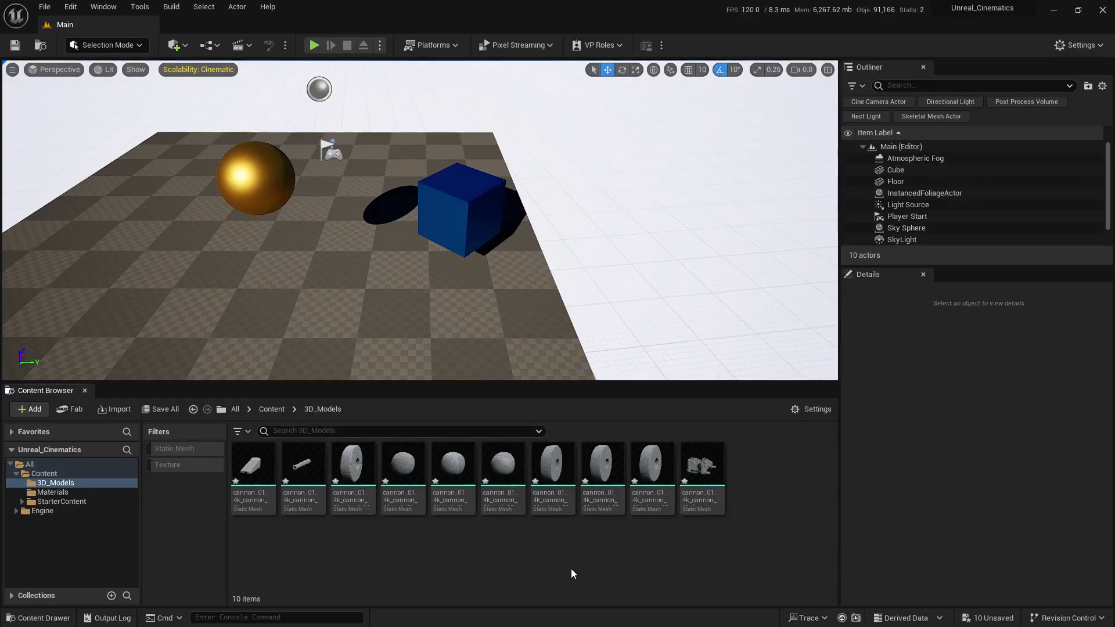
click(988, 618)
click(649, 435)
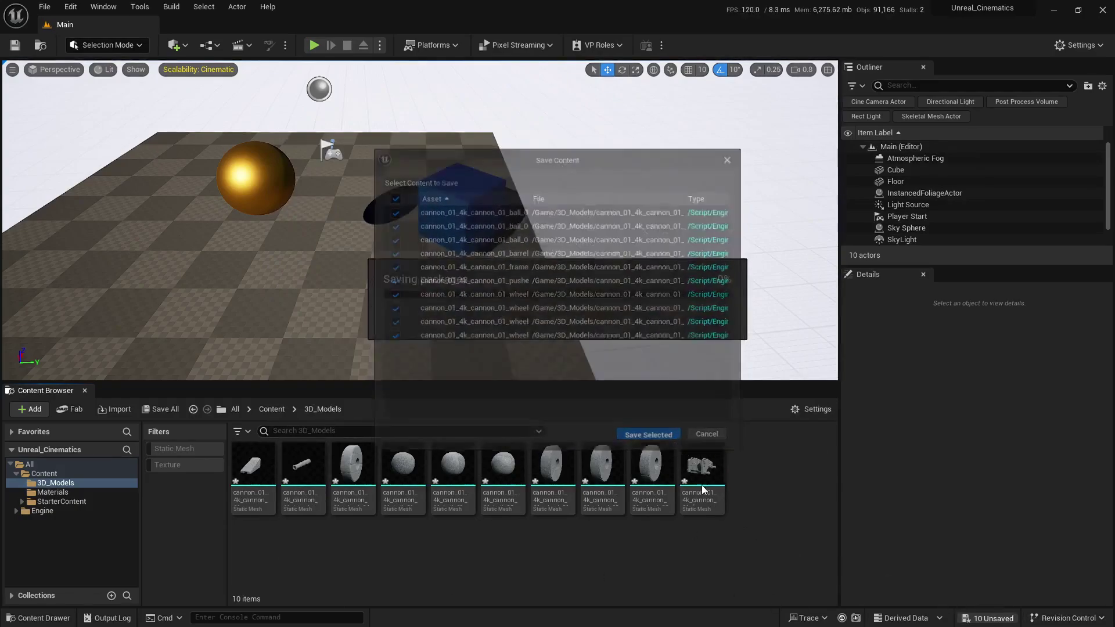
Select all ten cannon meshes in 3D_Models and place them together on the floor near the blue cube.
click(703, 490)
shift+click(247, 467)
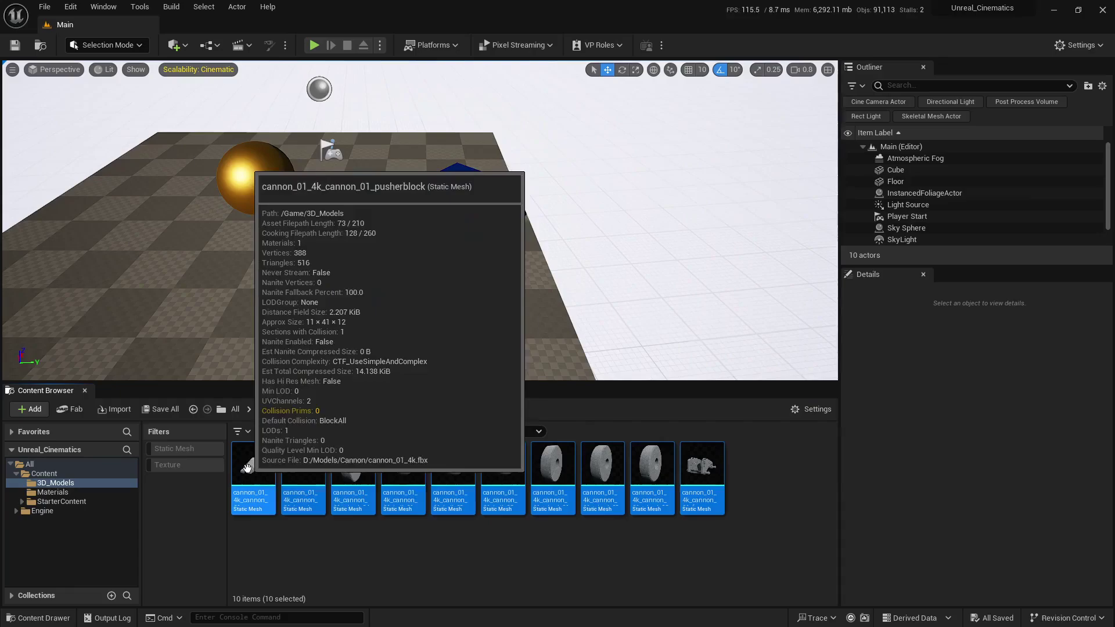
right_drag(494, 325, 429, 365)
drag(450, 471, 394, 268)
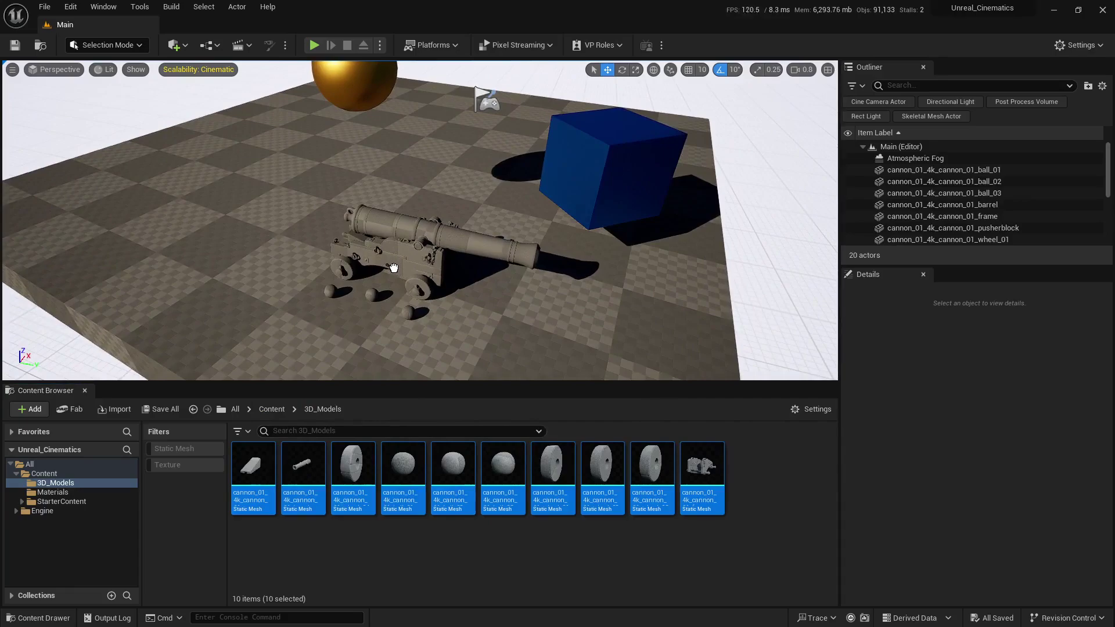
drag(394, 268, 441, 265)
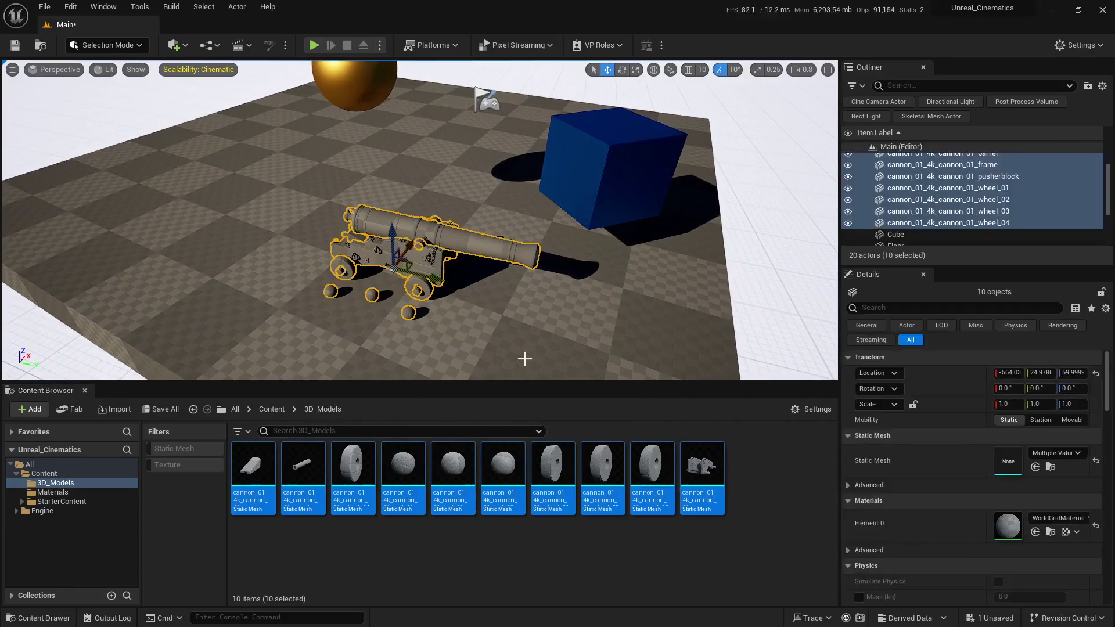
Move the ten selected cannon actors into a new Outliner folder named Cannon.
key(s)
right_drag(654, 152, 599, 134)
key(w)
right_click(906, 177)
mouse_move(934, 544)
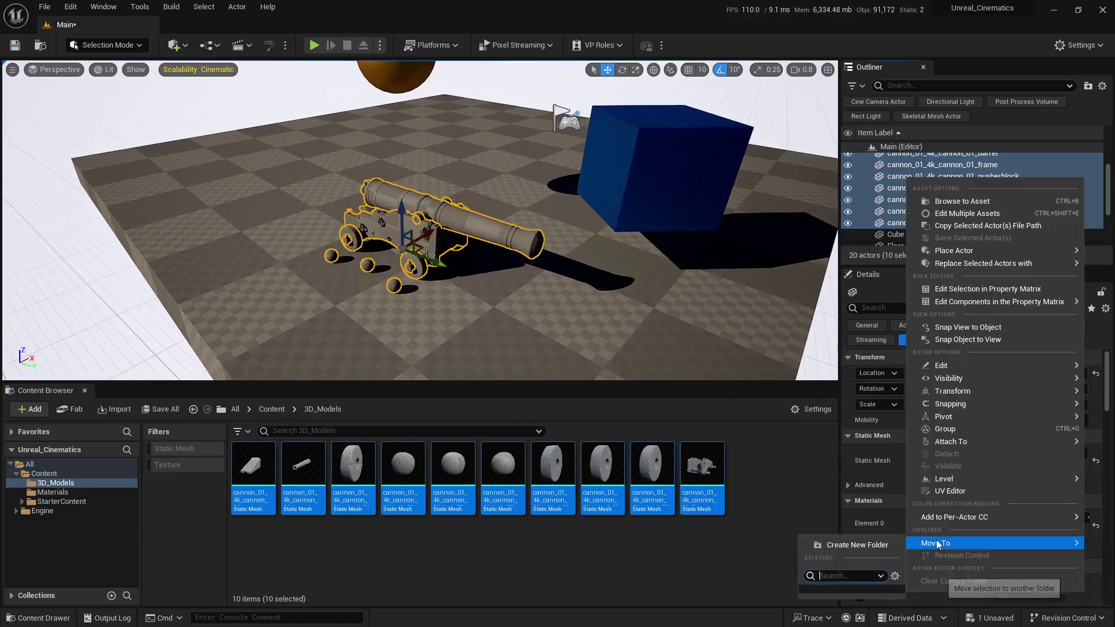
click(856, 550)
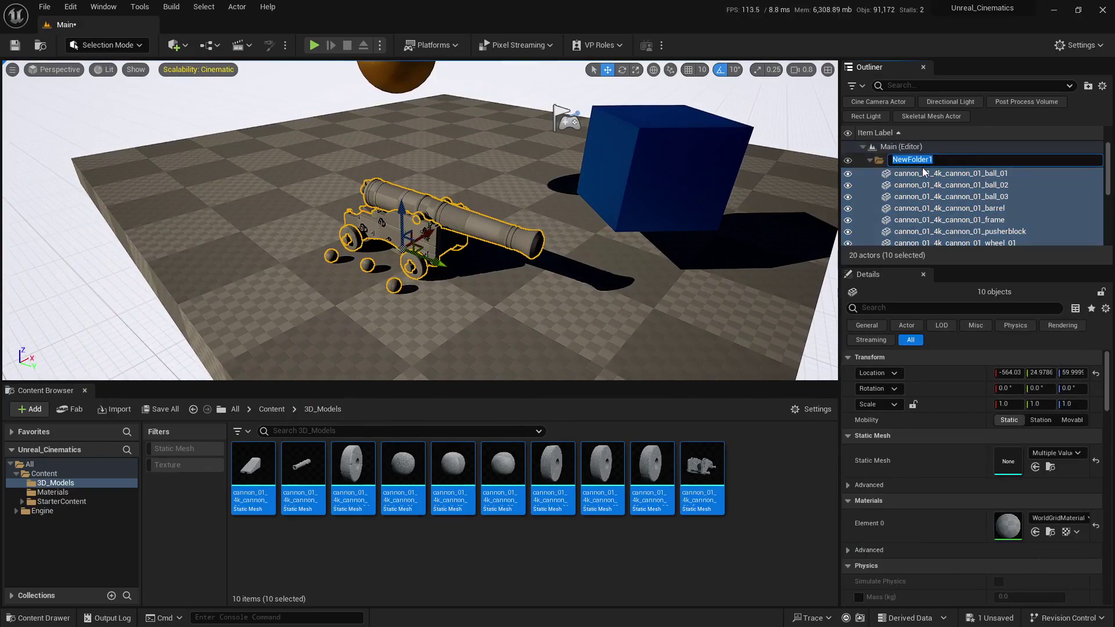
text(Cannon)
key(Return)
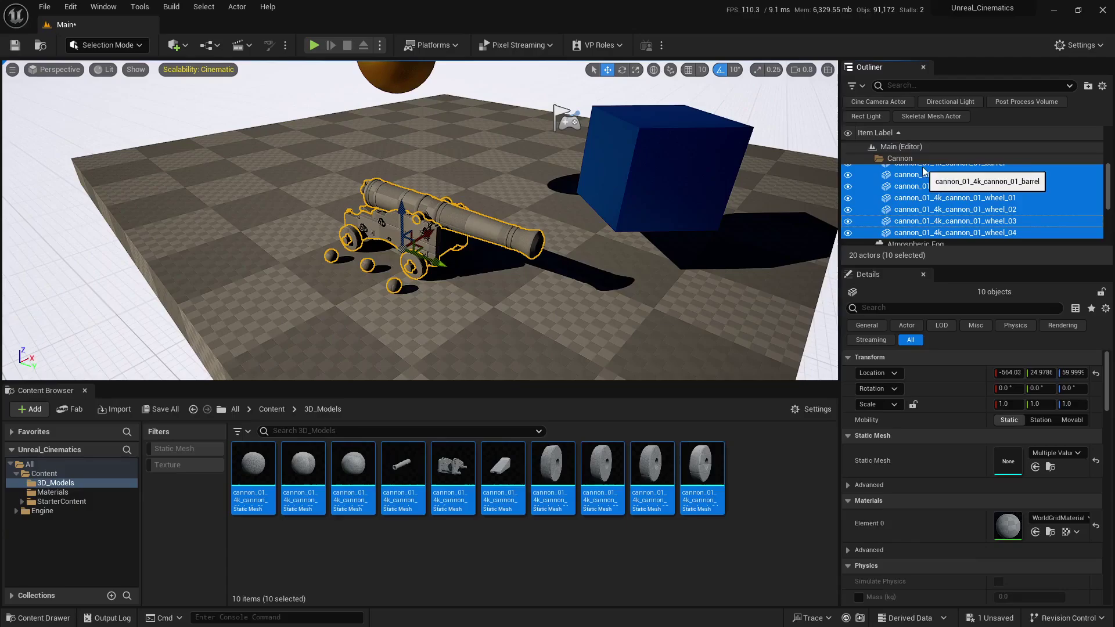
Enlarge the Outliner and shift the whole cannon slightly along X to about -571.8.
drag(952, 266, 955, 336)
scroll(930, 279, up, 3)
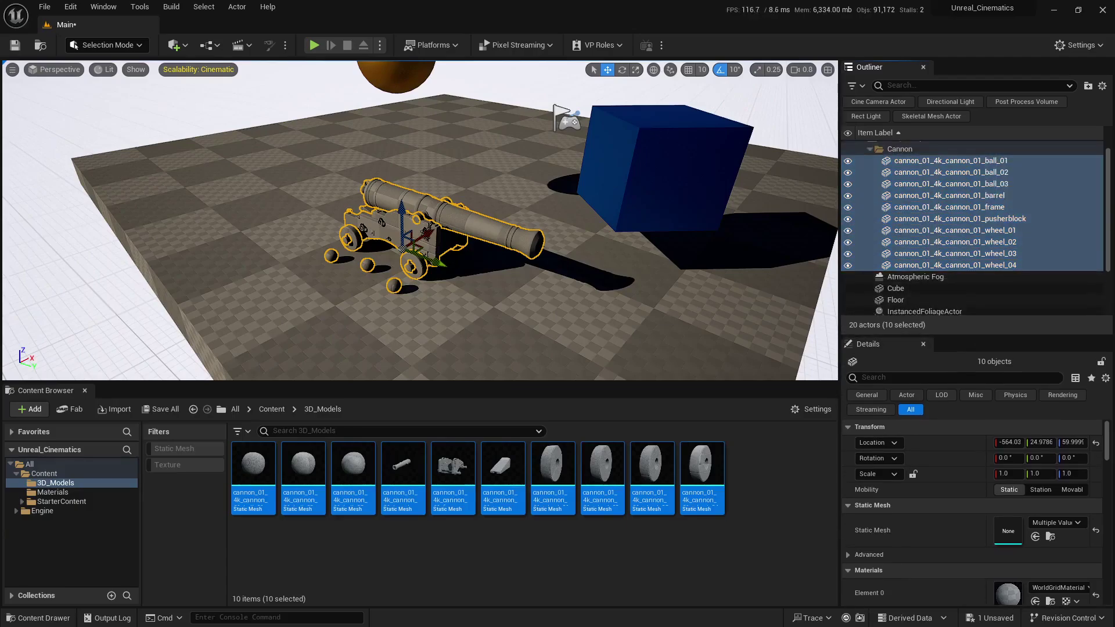
scroll(400, 279, down, 4)
scroll(400, 279, up, 5)
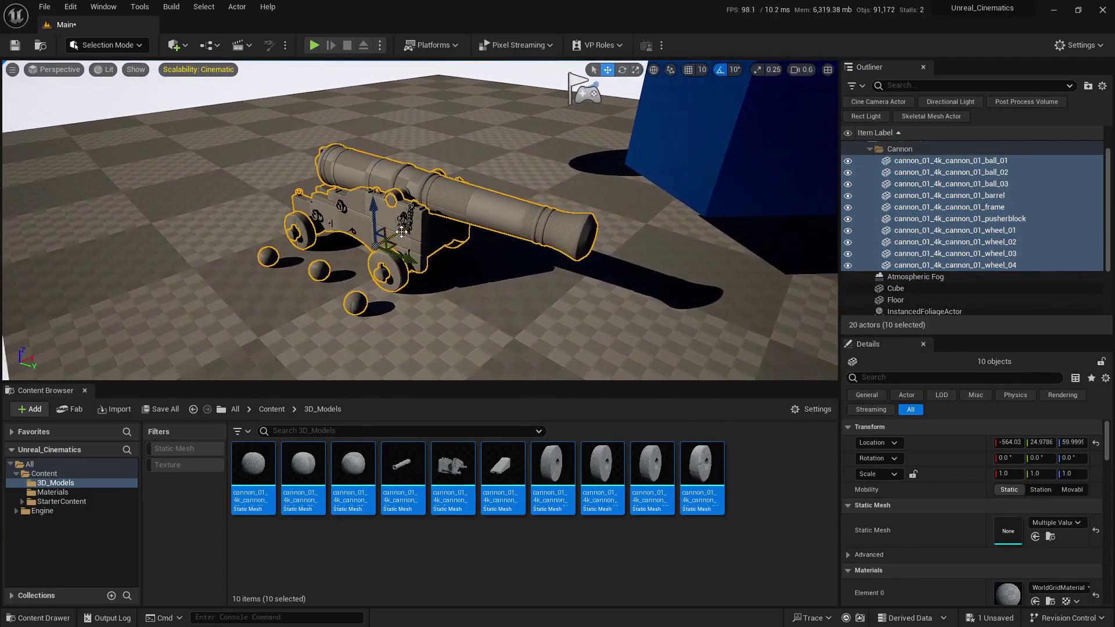
mouse_move(404, 231)
mouse_down()
mouse_move(425, 227)
mouse_move(396, 235)
mouse_up()
click(792, 515)
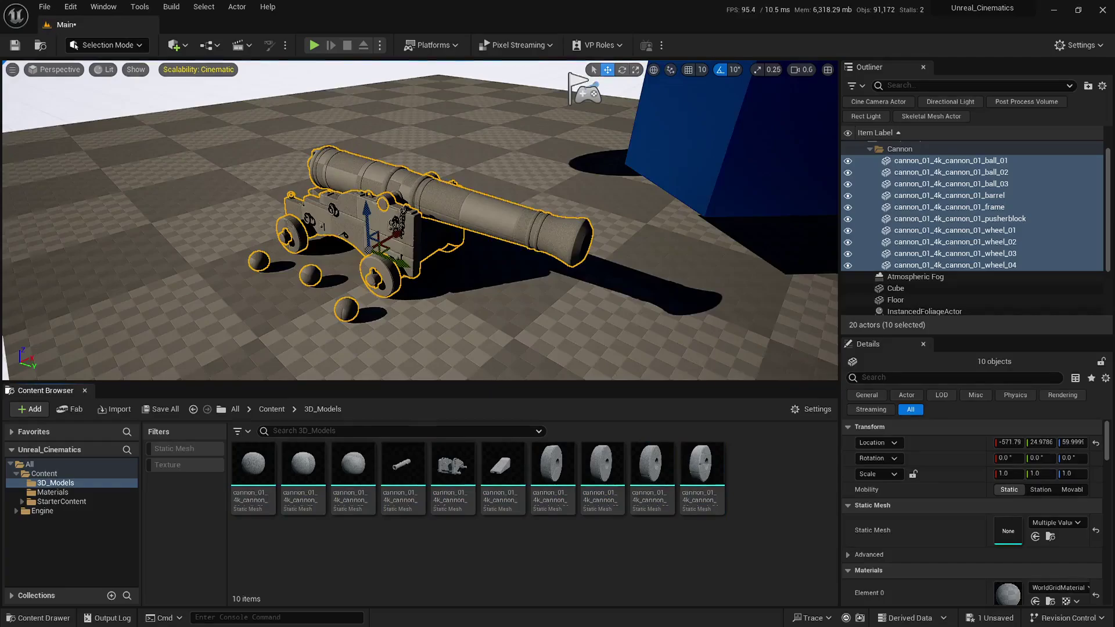
Deselect the cannon, select only its barrel, and examine the barrel's material slot.
right_drag(514, 270, 494, 270)
key(Escape)
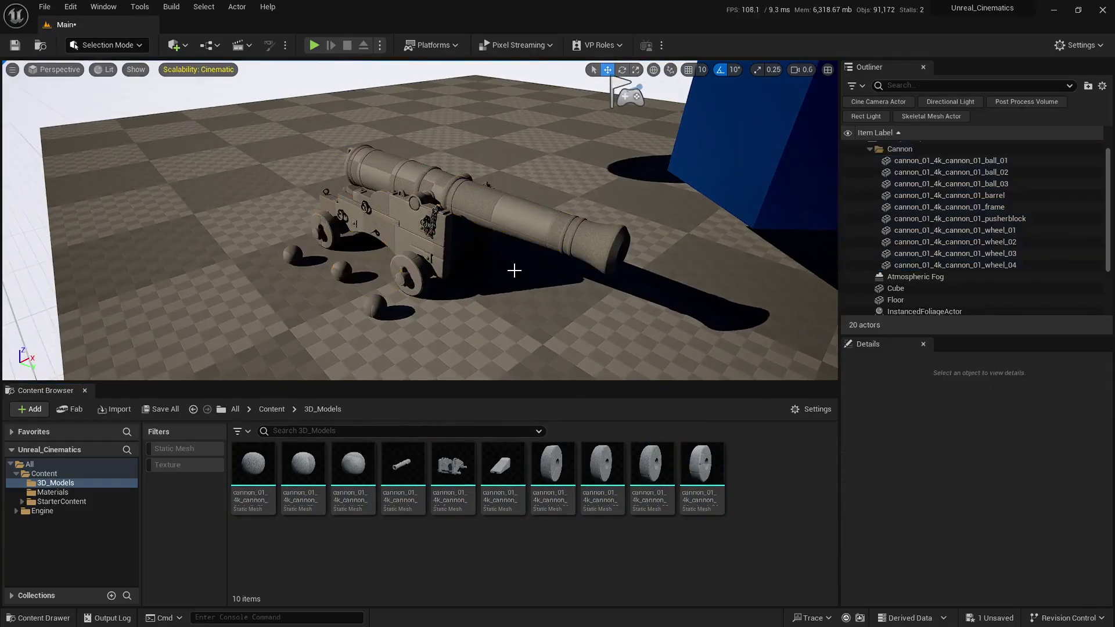
click(502, 221)
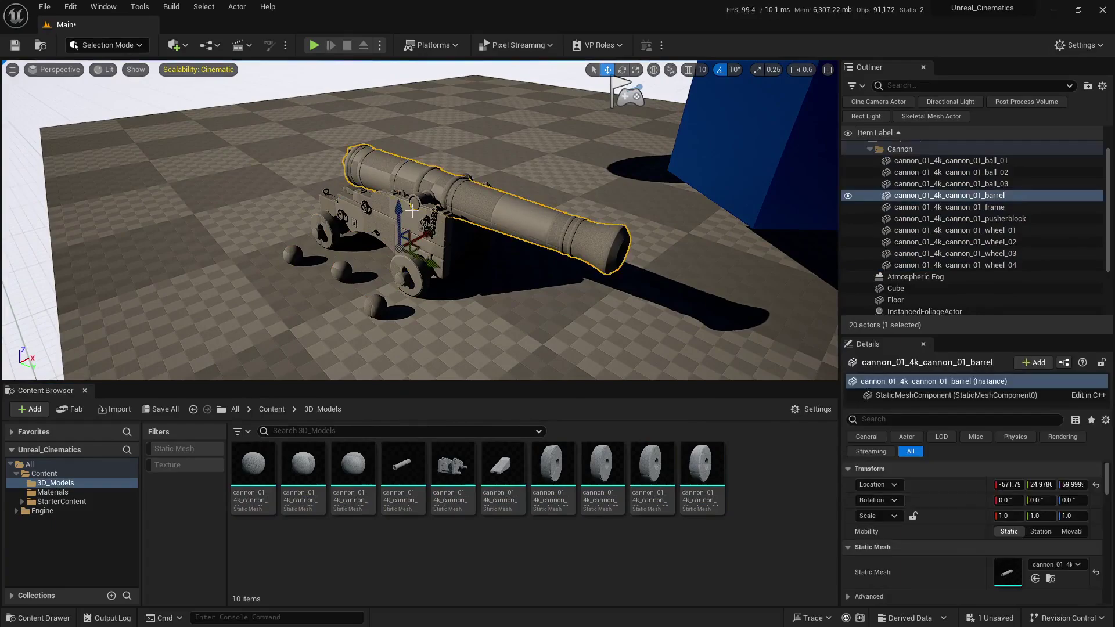
scroll(971, 590, down, 4)
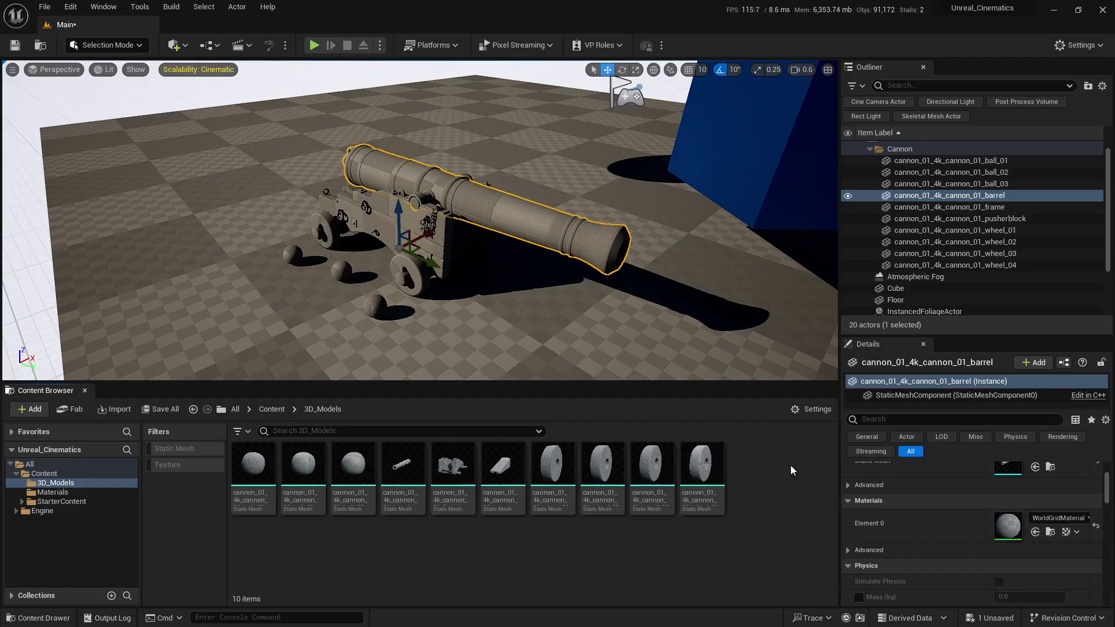
Import the cannon_01 diff, metal, nor_gl and rough 4k textures into 3D_Models and save all unsaved content.
click(116, 408)
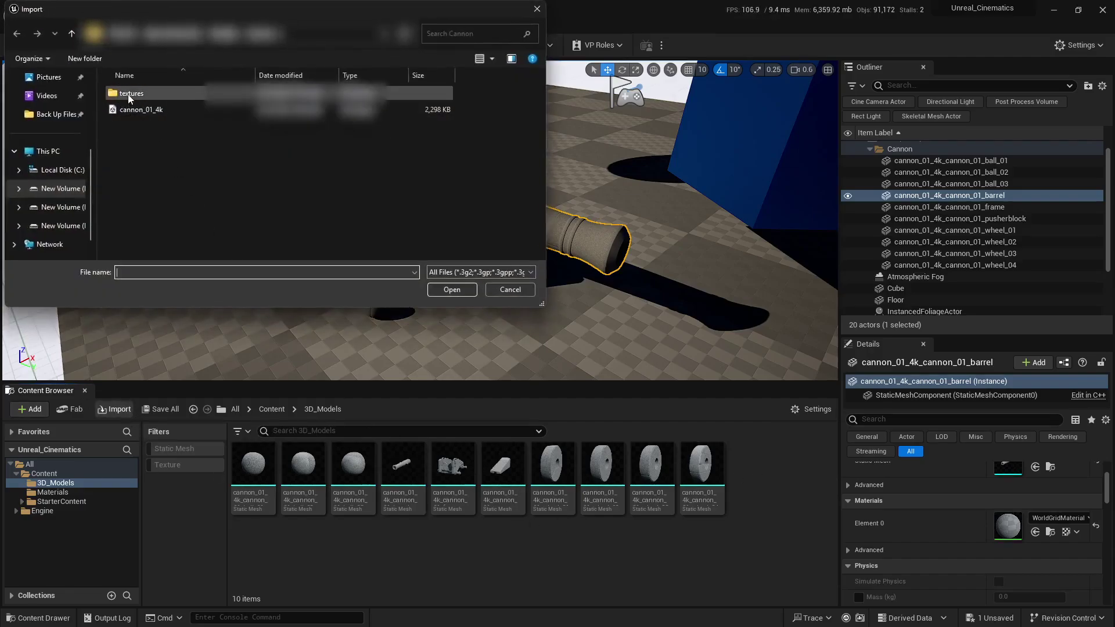
click(153, 91)
click(452, 289)
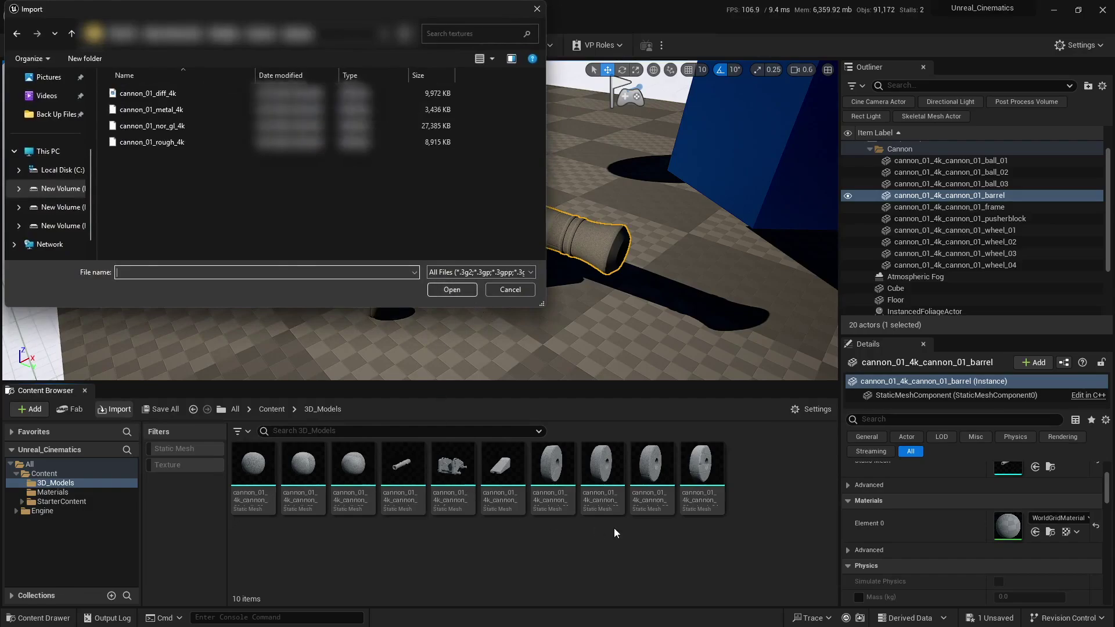
drag(194, 157, 148, 113)
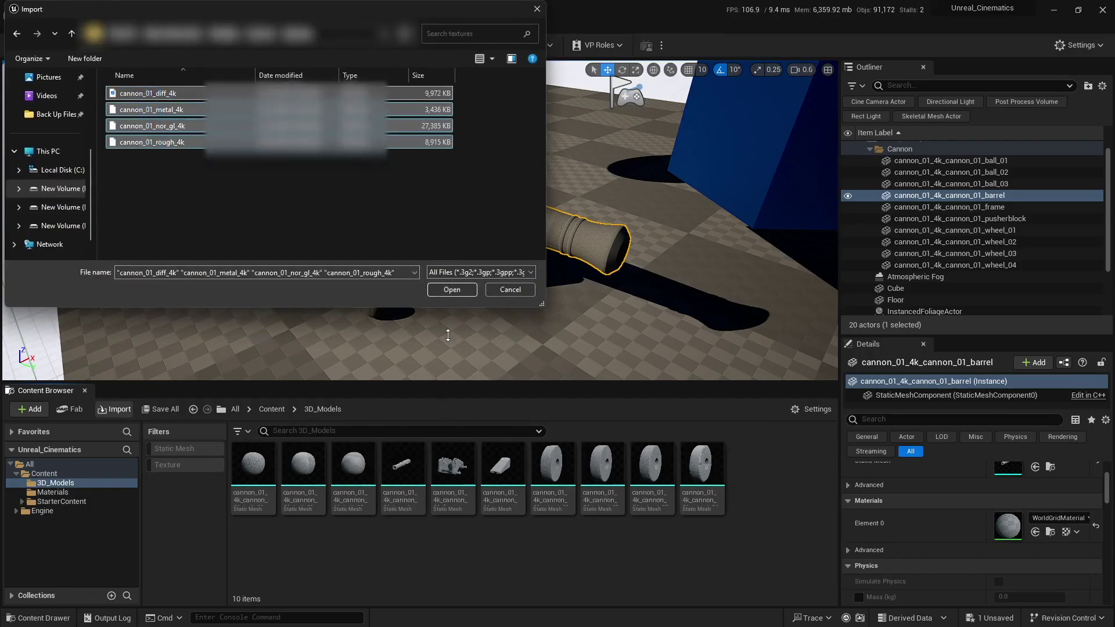
click(469, 291)
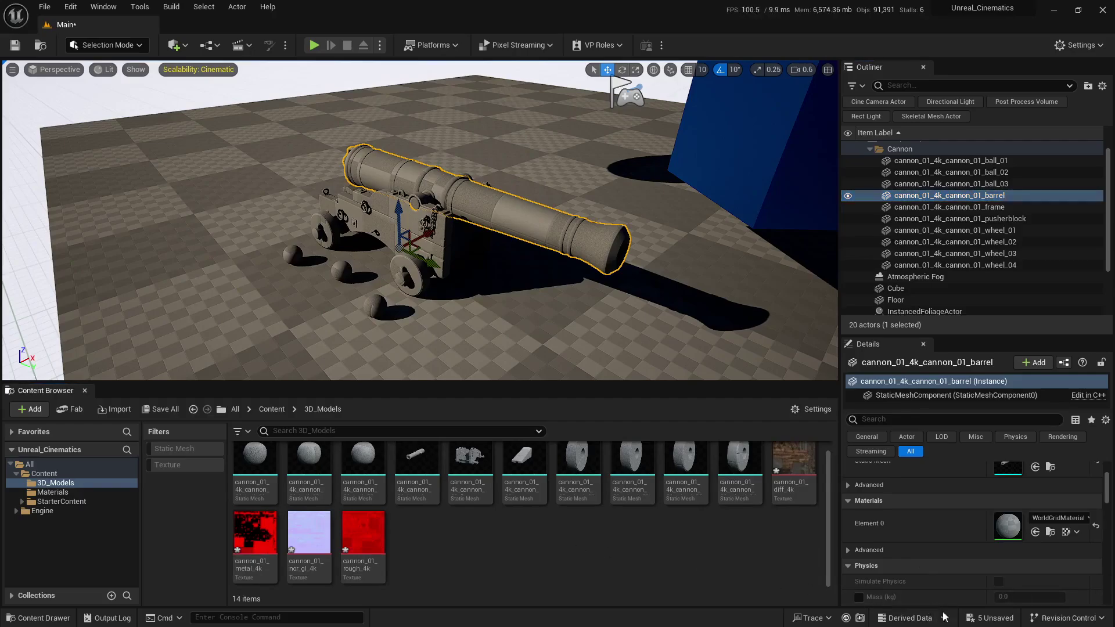
click(989, 618)
click(635, 439)
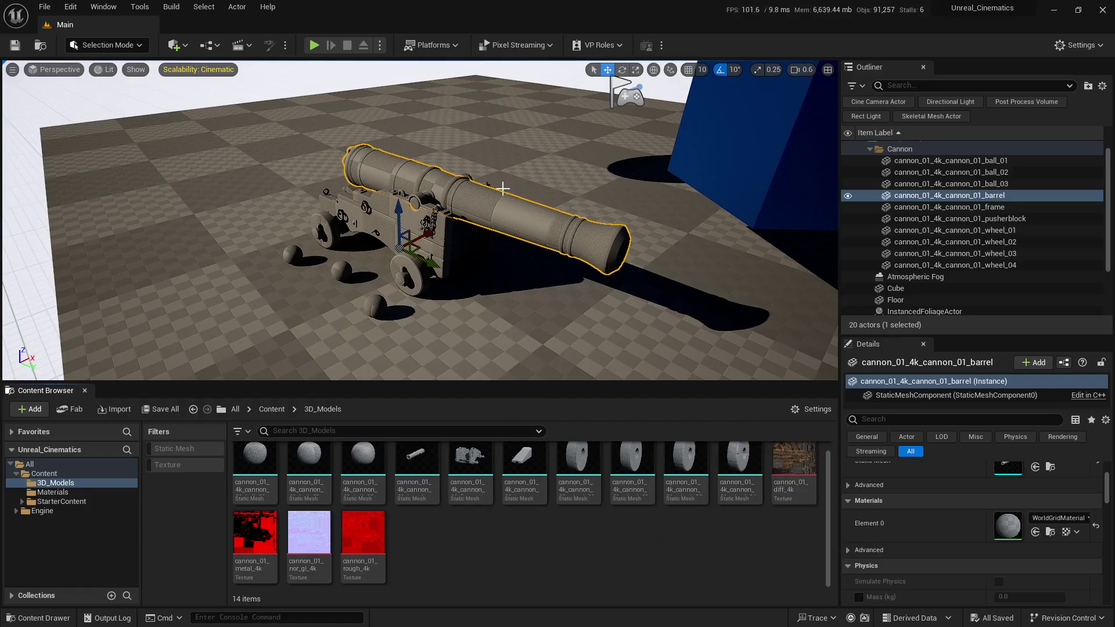
Create a new material named M_Basic_Cannon in the 3D_Models folder.
right_click(450, 549)
click(437, 555)
right_click(453, 552)
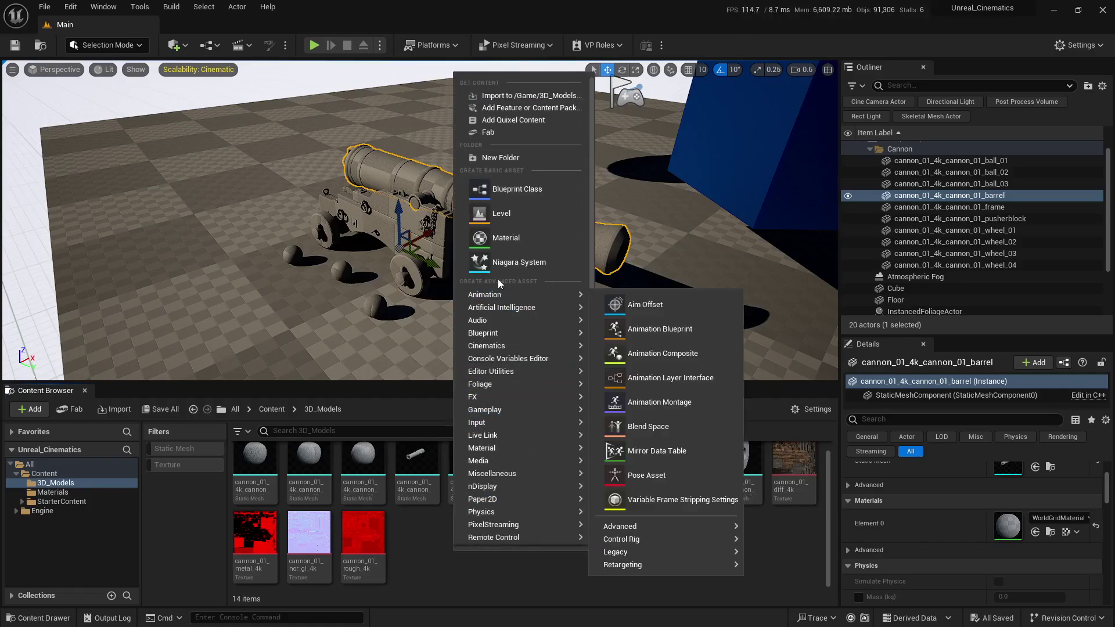
click(506, 239)
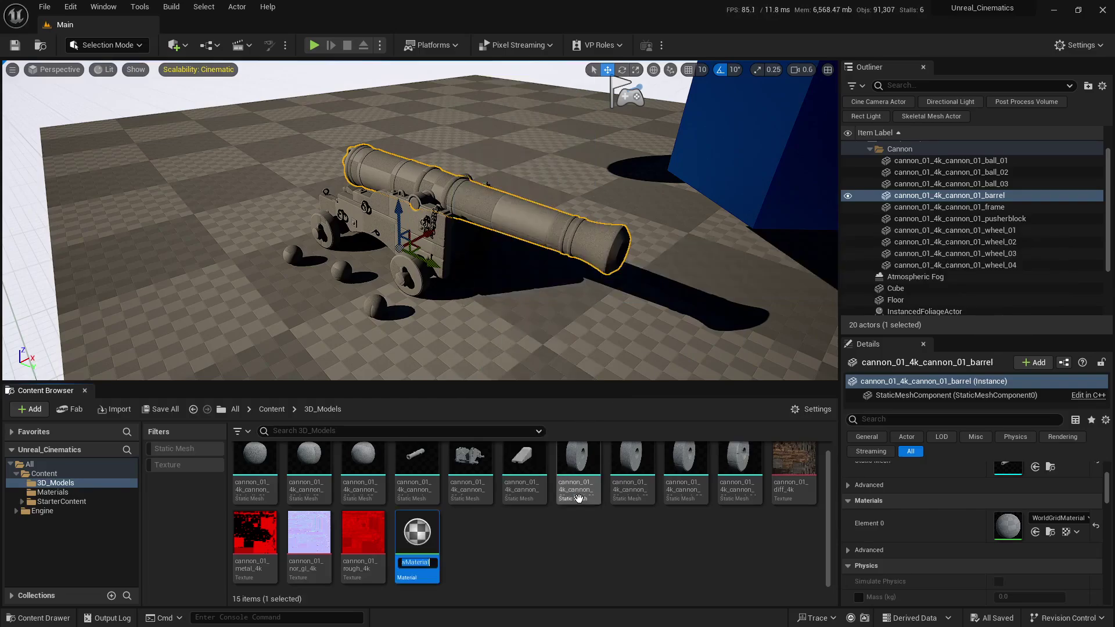
text(M)
text(_Basi)
text(c_Canno)
text(non)
key(Return)
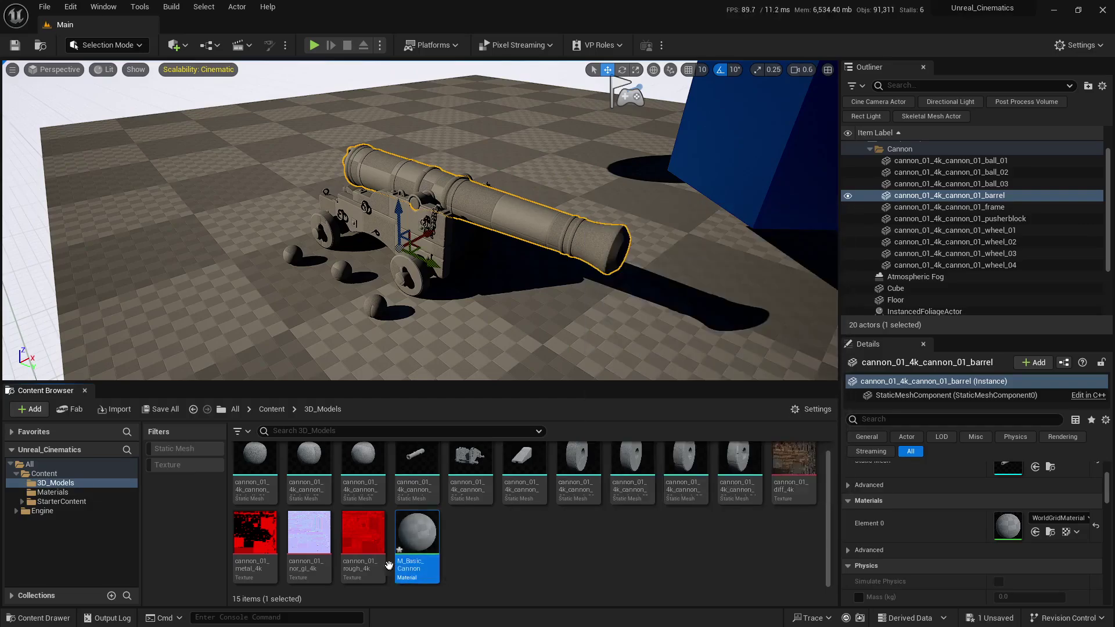
Open M_Basic_Cannon for editing and dock its material editor beside the Main level tab.
double_click(413, 530)
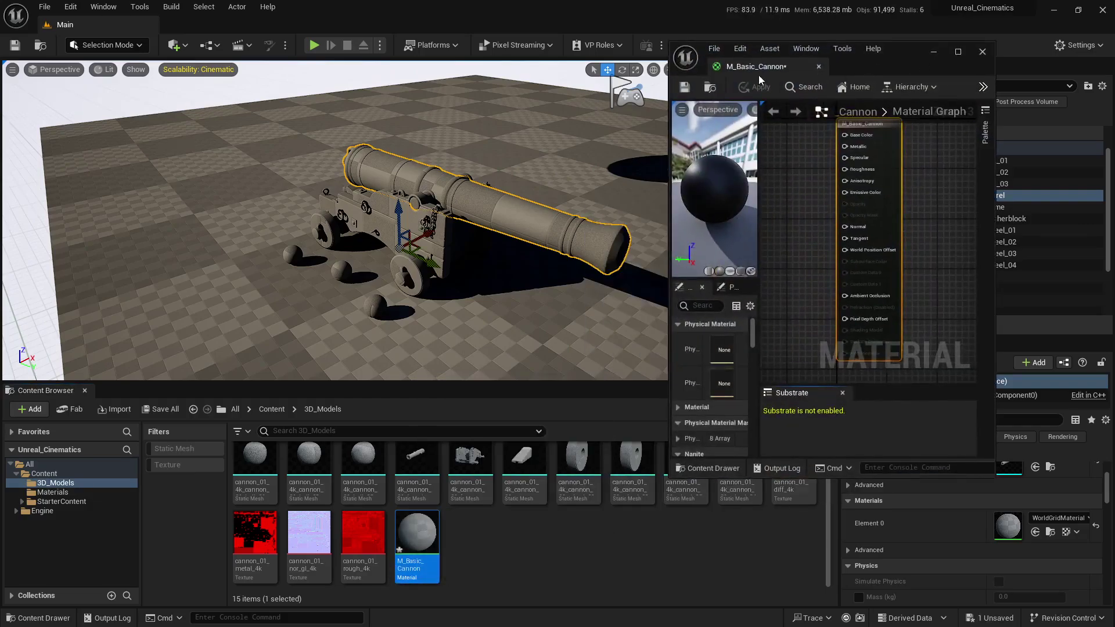
drag(759, 77, 207, 25)
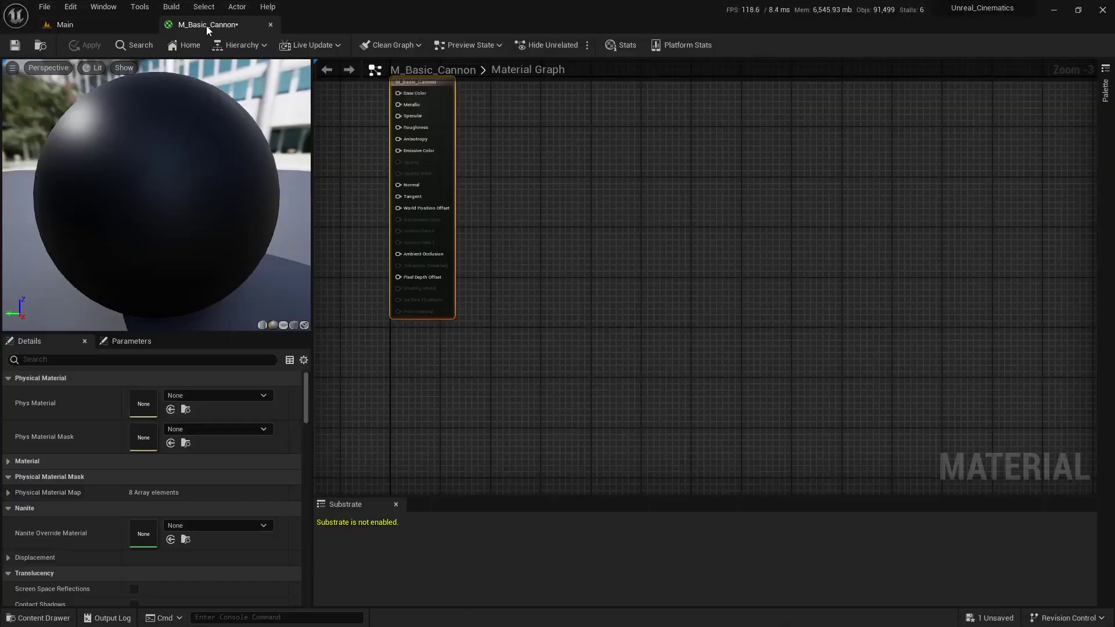
right_drag(519, 213, 784, 269)
scroll(462, 213, up, 2)
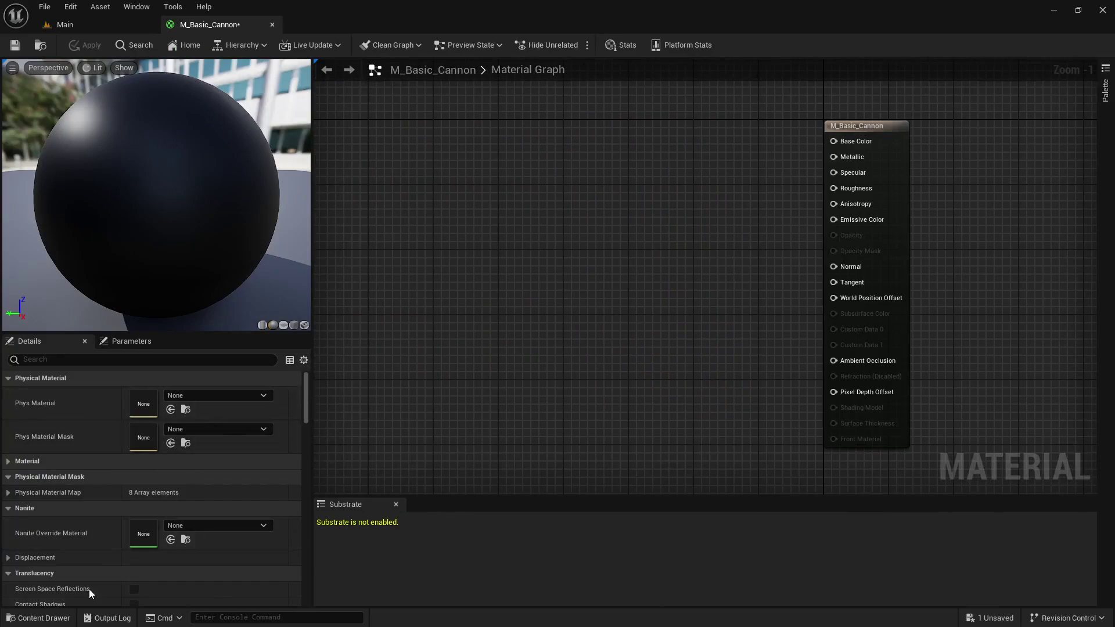
Add the four cannon textures from 3D_Models to the M_Basic_Cannon graph as Texture Sample nodes.
click(22, 619)
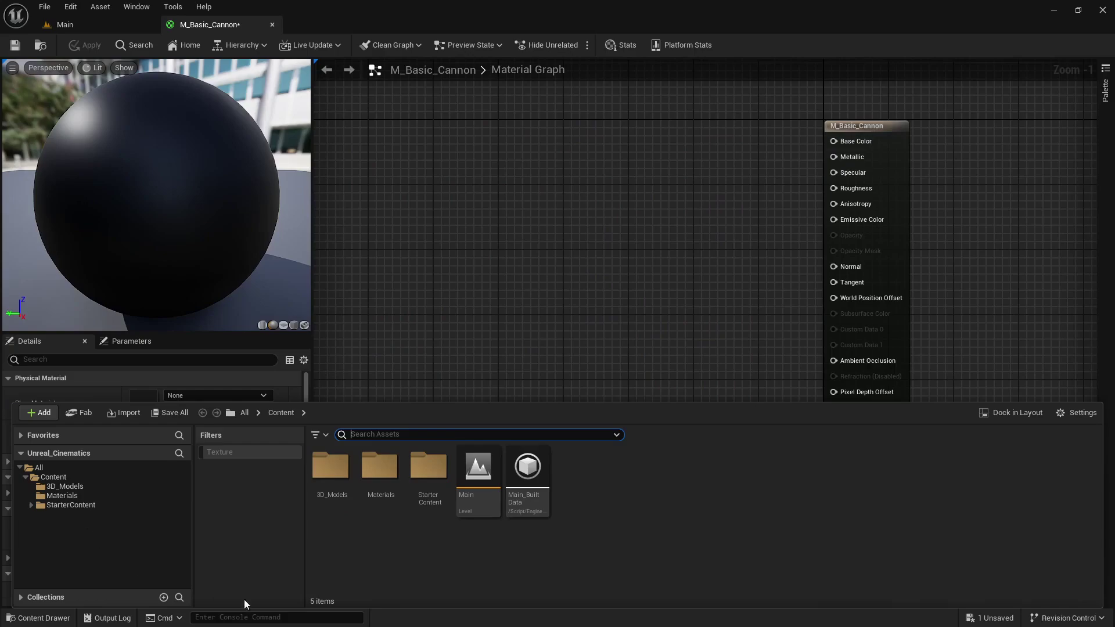
double_click(330, 466)
click(822, 469)
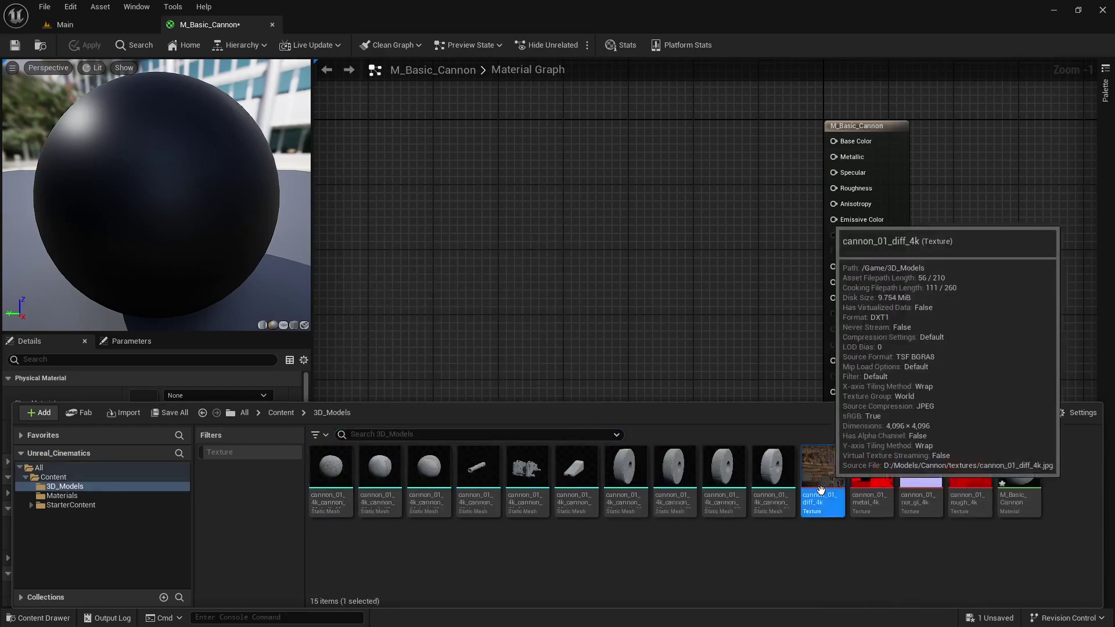
shift+click(970, 495)
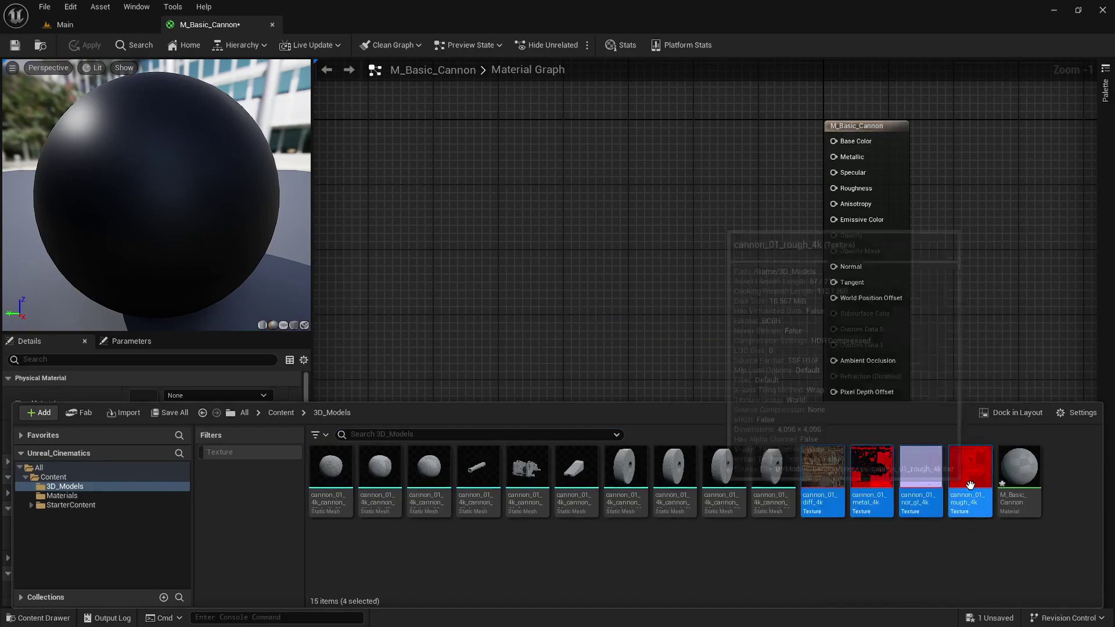
drag(970, 495, 483, 253)
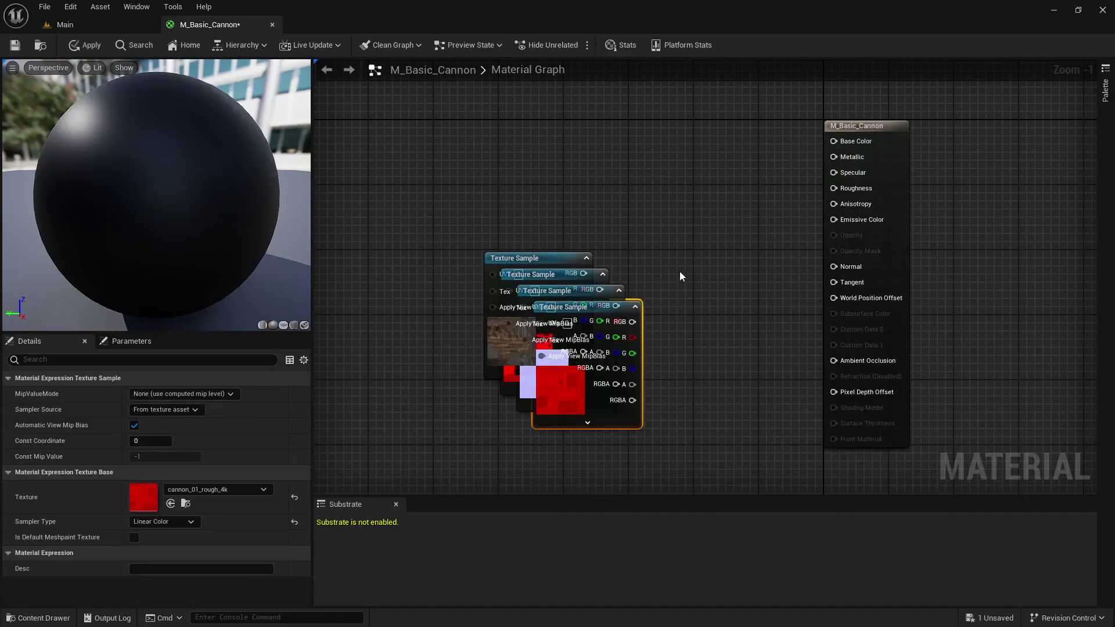
Arrange the four Texture Sample nodes in a vertical column ordered diffuse, metal, roughness and normal.
scroll(673, 261, down, 2)
right_drag(666, 289, 667, 310)
drag(494, 302, 488, 148)
drag(510, 280, 570, 414)
click(520, 337)
drag(520, 337, 495, 294)
drag(412, 436, 514, 378)
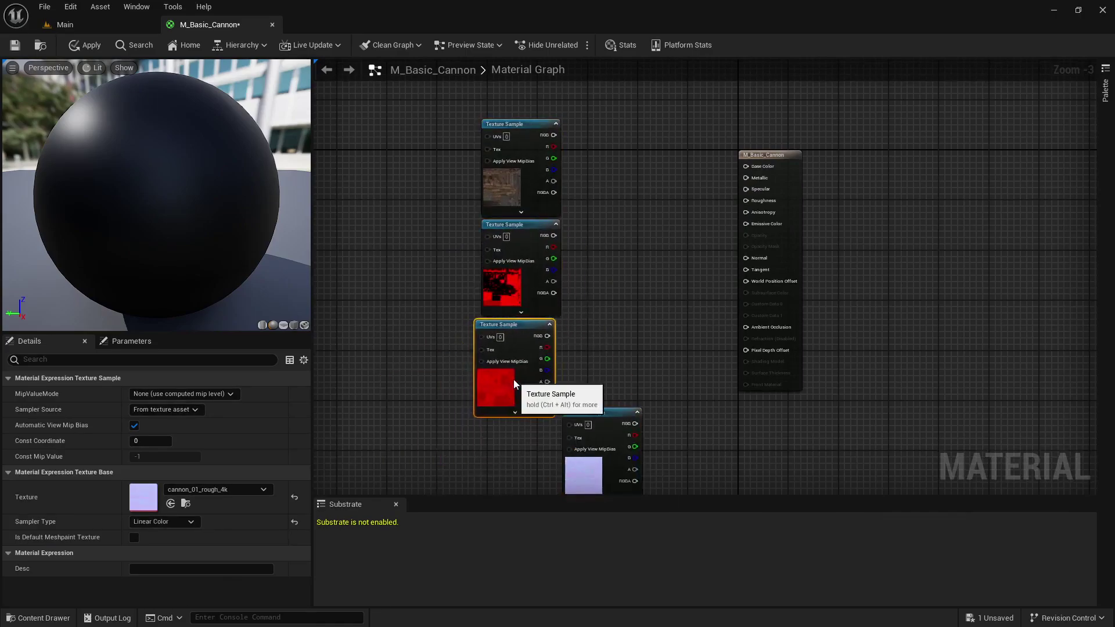
drag(593, 475, 515, 435)
right_drag(567, 363, 530, 442)
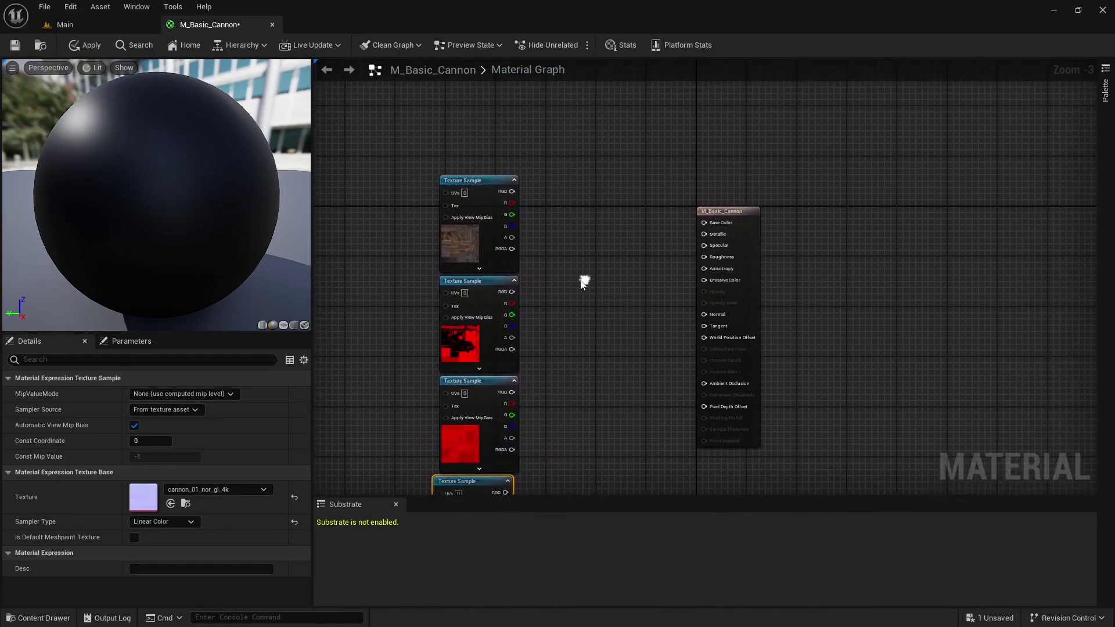
Examine each Texture Sample node's details to identify which cannon texture it uses.
click(468, 248)
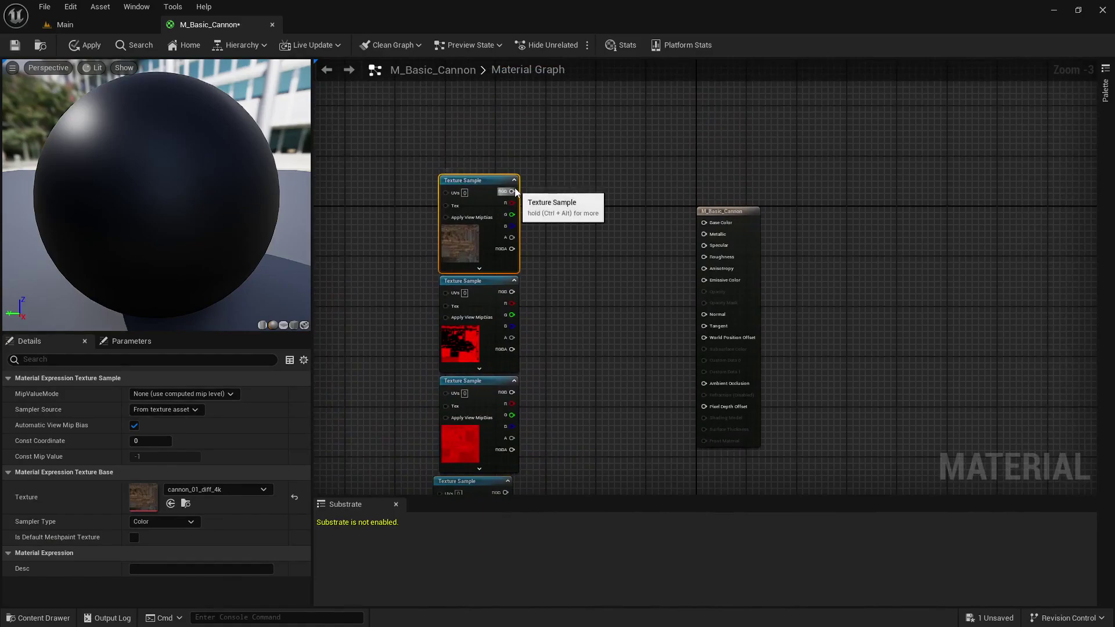
right_drag(580, 263, 541, 173)
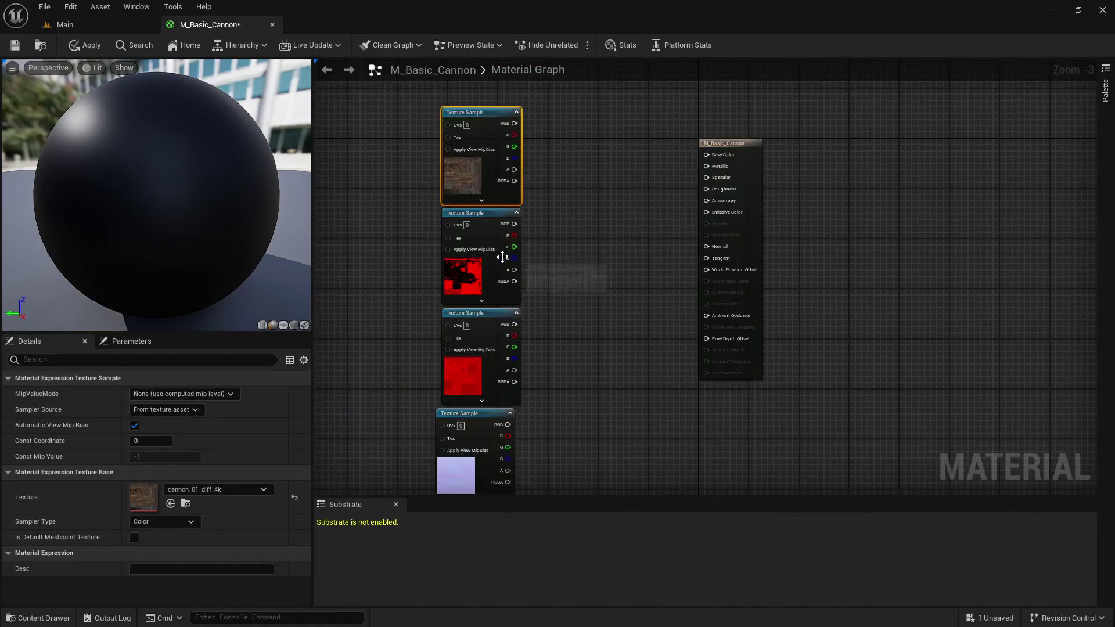
click(472, 270)
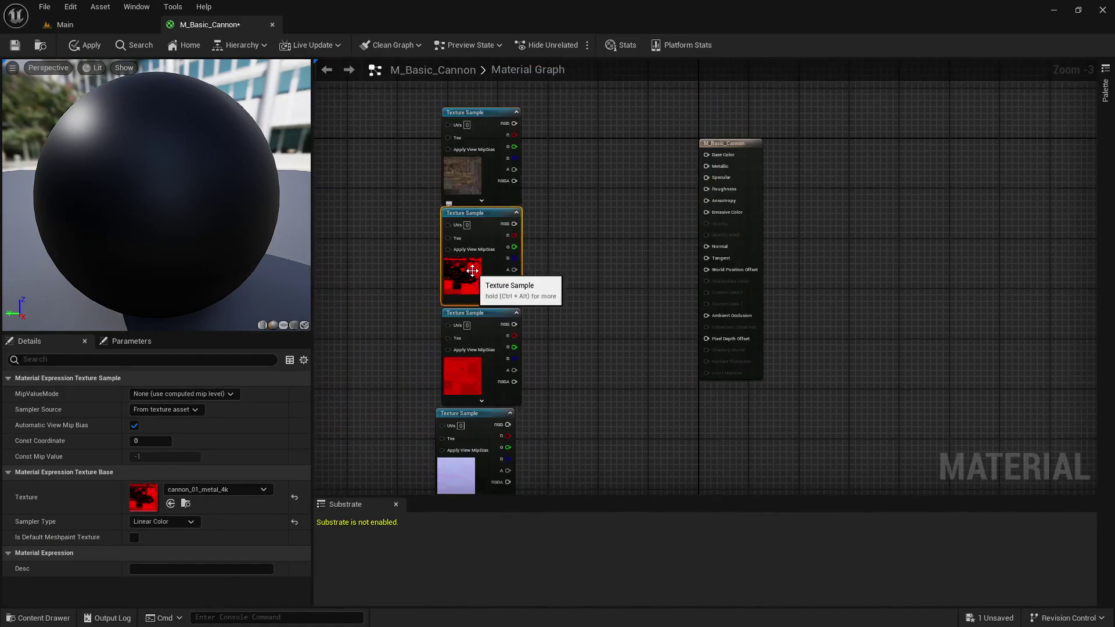
click(474, 377)
right_drag(578, 370, 572, 287)
click(450, 406)
right_drag(525, 346, 529, 403)
click(451, 336)
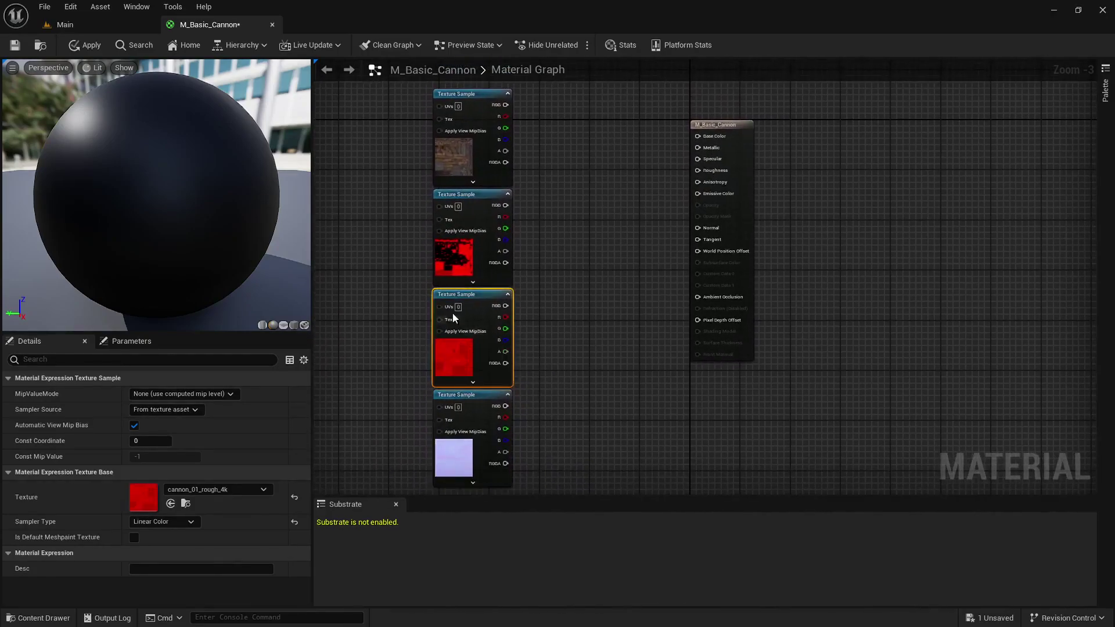
click(450, 243)
click(451, 162)
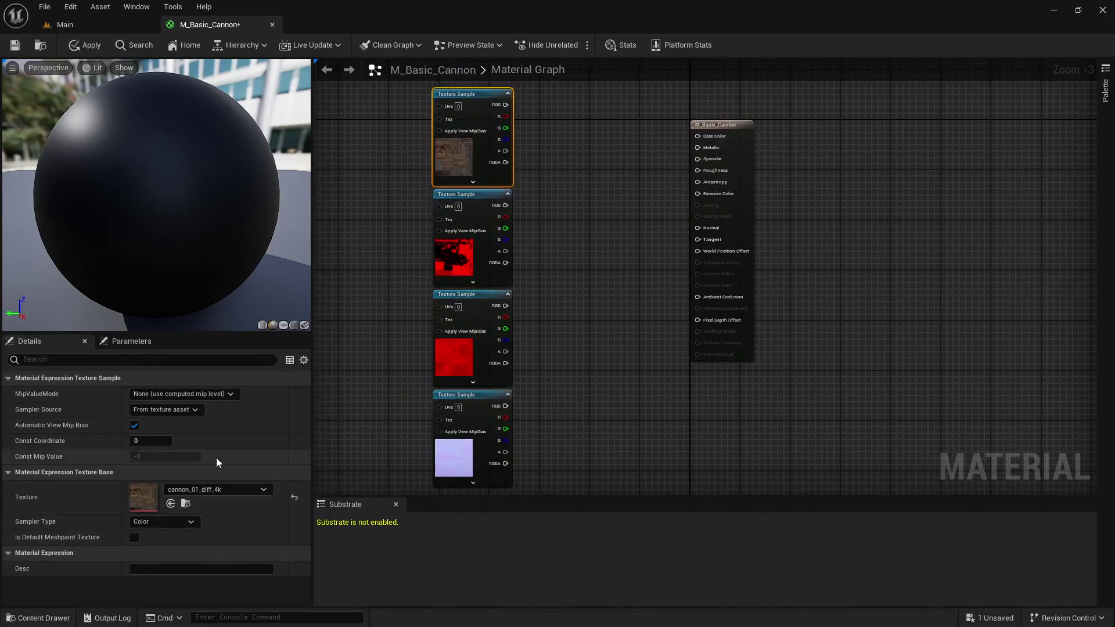
Connect the diffuse texture's RGB output to Base Color and the metal texture's RGB output to Metallic.
right_drag(640, 220, 621, 296)
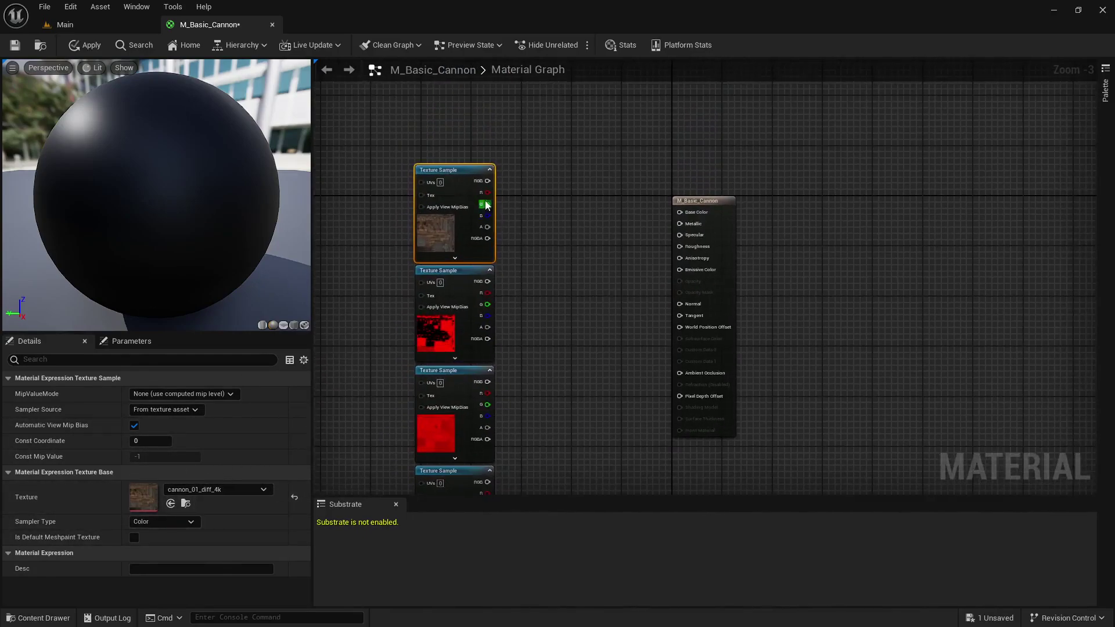
drag(492, 183, 678, 213)
drag(488, 282, 680, 224)
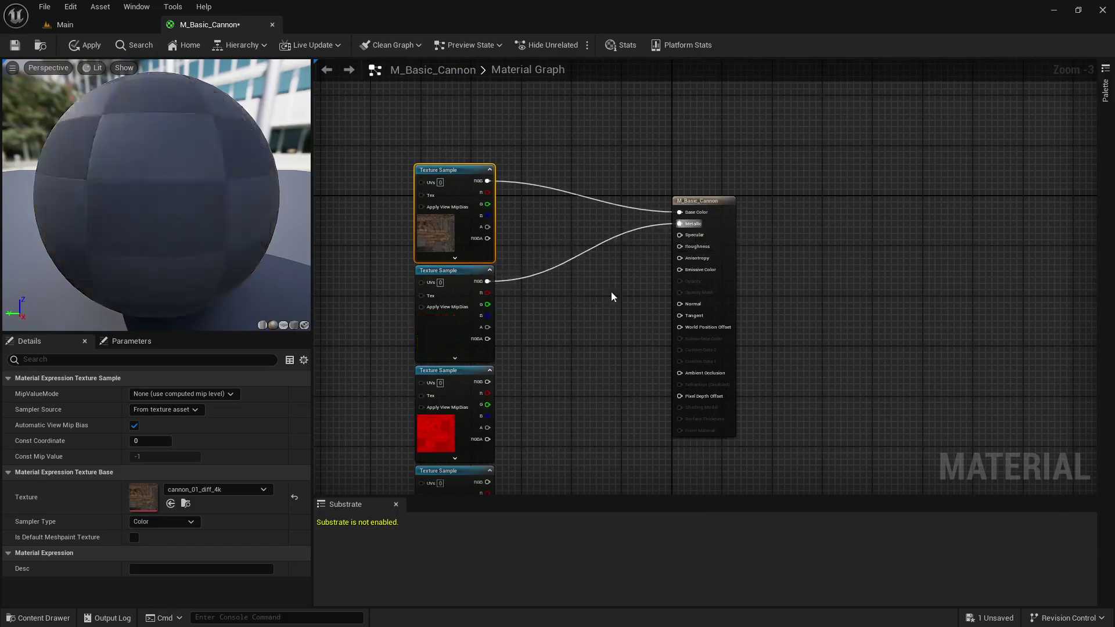
Connect the roughness texture's RGB output to Roughness and the normal texture's RGB output to Normal.
right_drag(569, 401, 560, 332)
click(438, 356)
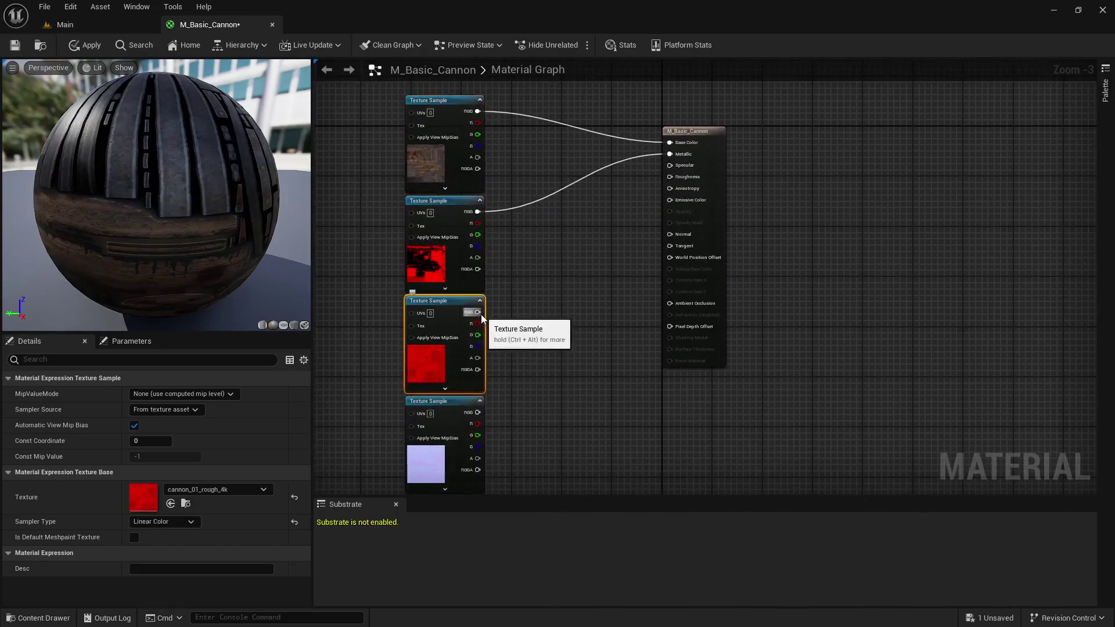
drag(478, 312, 670, 177)
right_drag(581, 353, 565, 311)
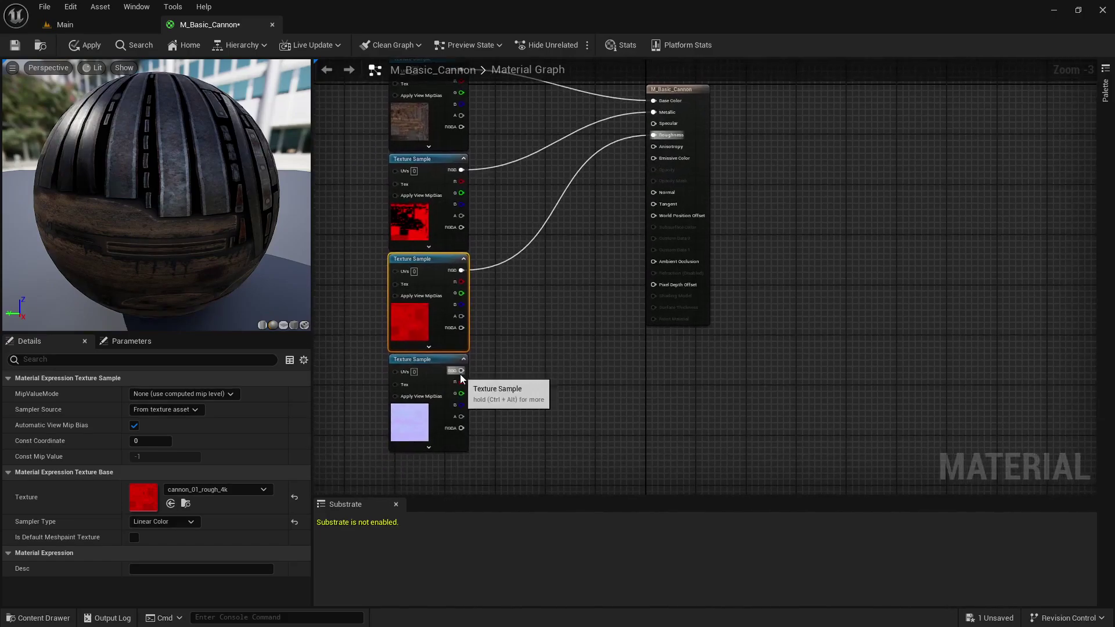
drag(461, 371, 660, 195)
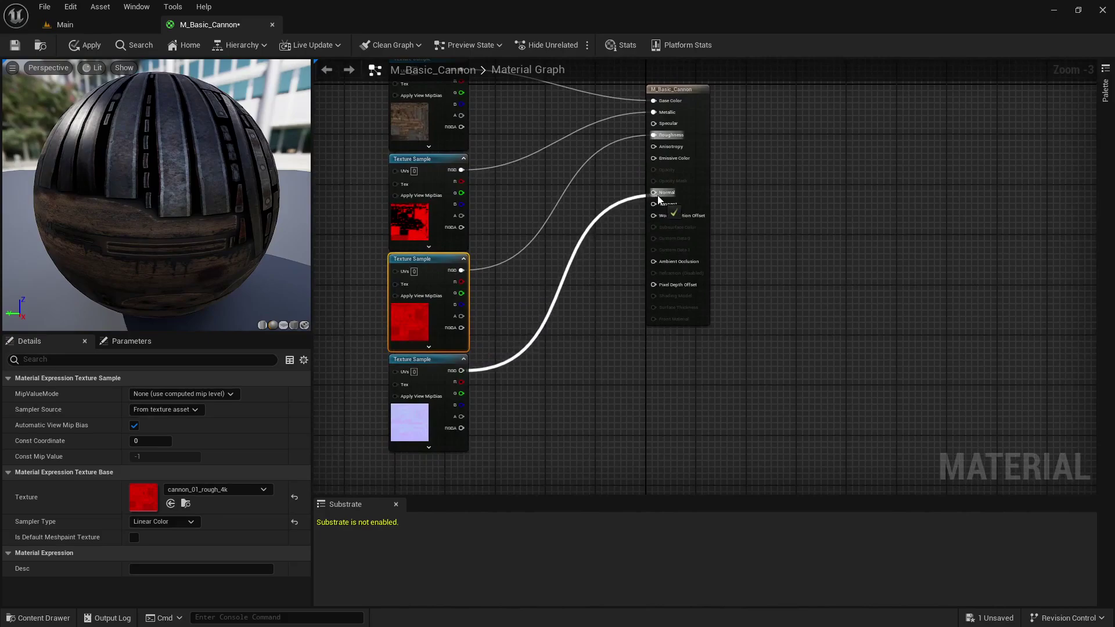
Save the M_Basic_Cannon material and close its editor.
click(15, 46)
right_drag(548, 322, 573, 343)
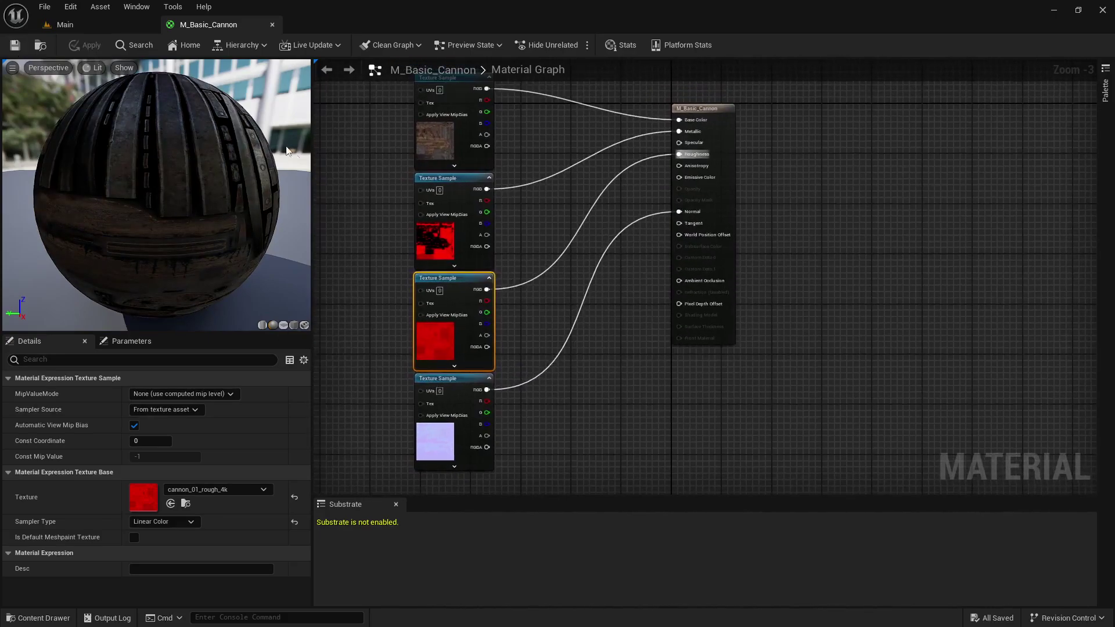
click(273, 25)
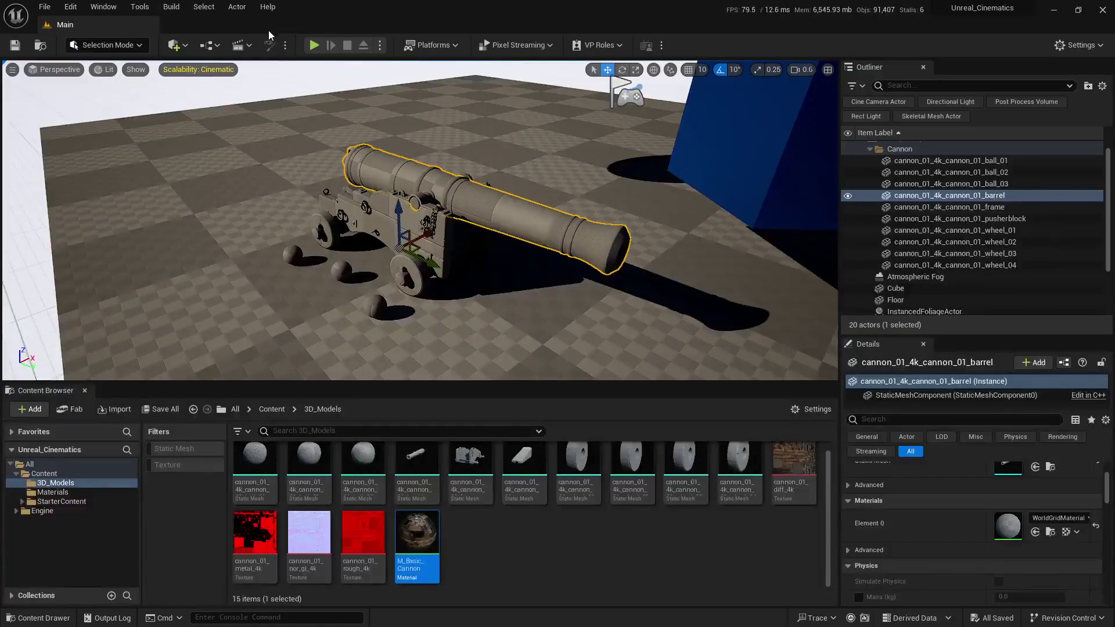
Open the cannon_01_nor_gl_4k texture in a maximized editor and enable Flip Green Channel.
click(561, 574)
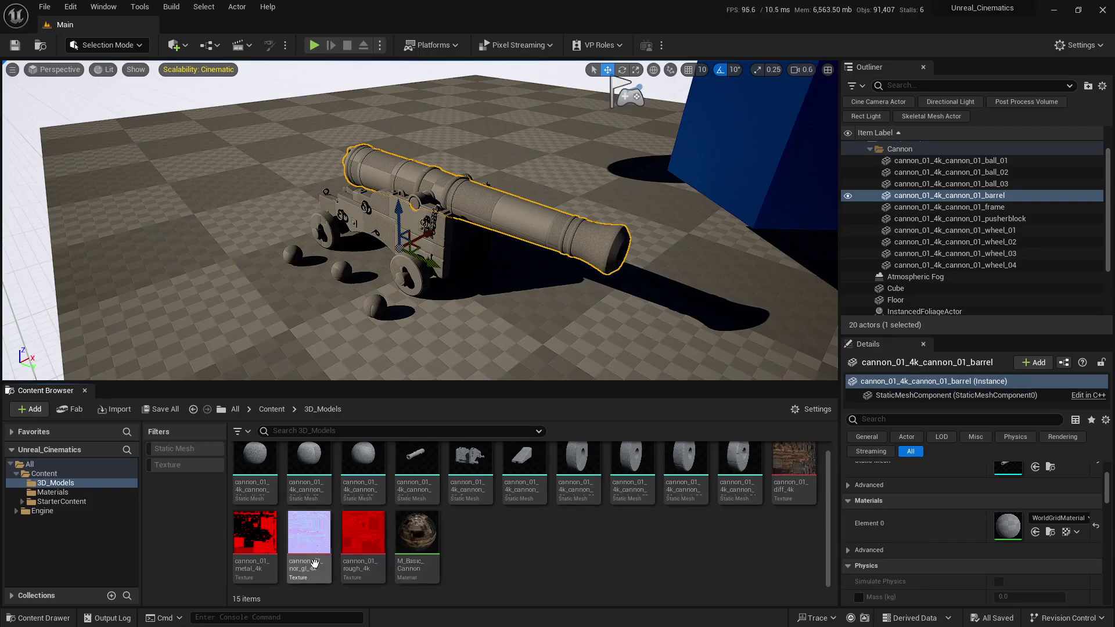
mouse_move(309, 561)
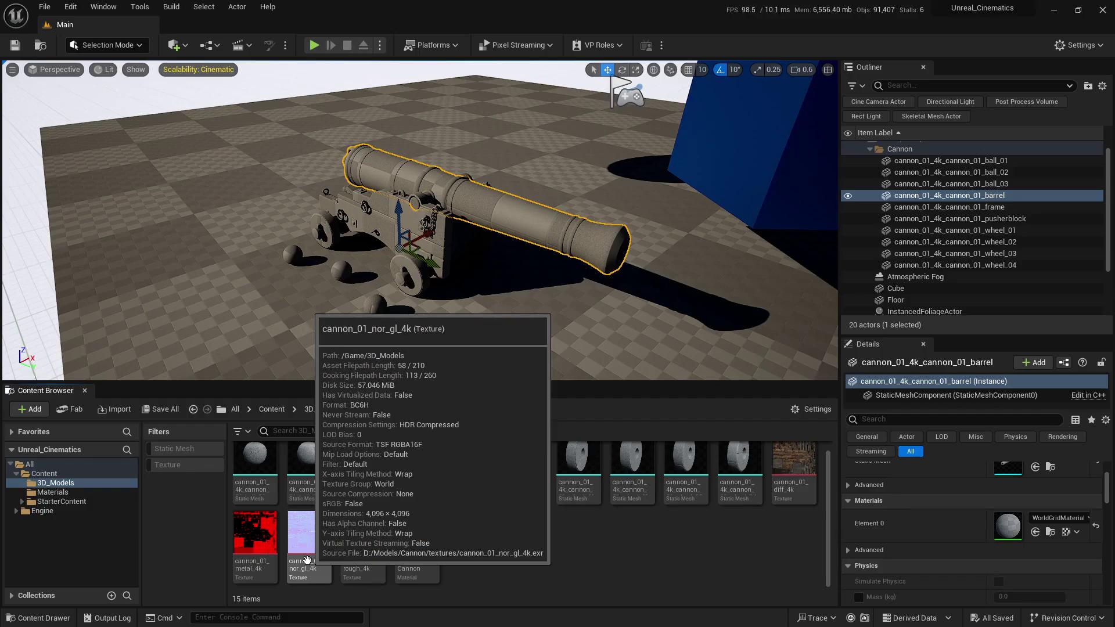
double_click(301, 540)
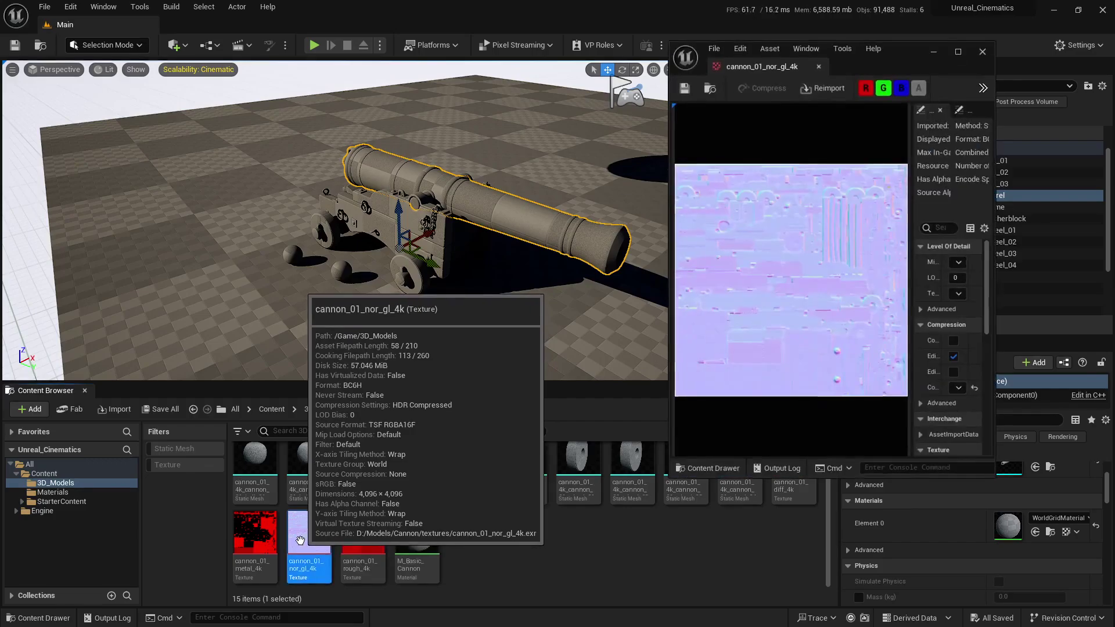
click(958, 52)
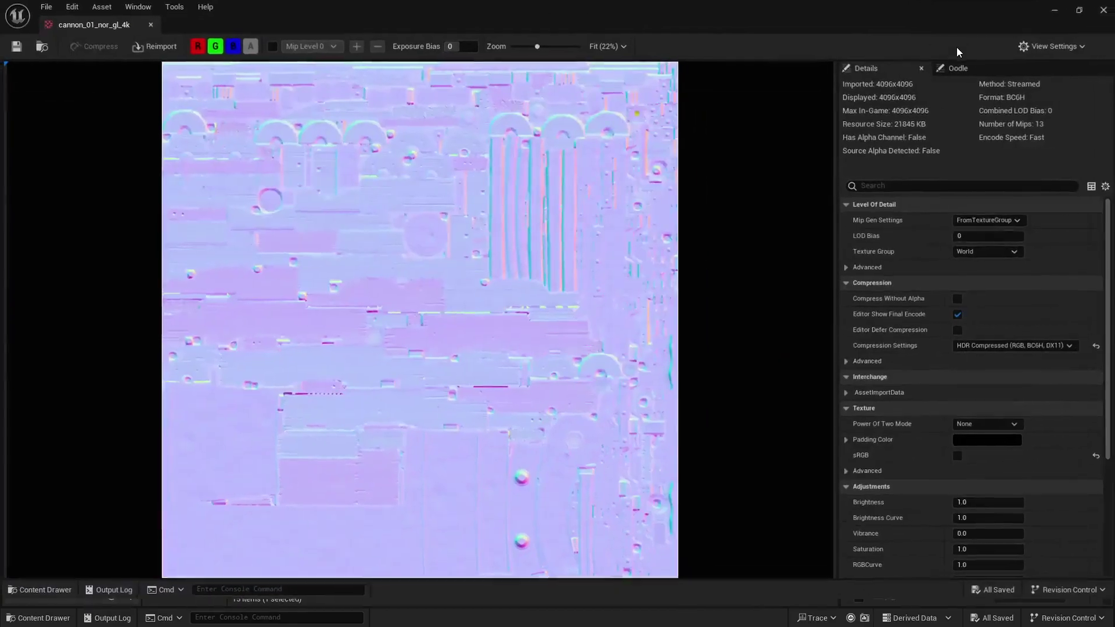
click(894, 186)
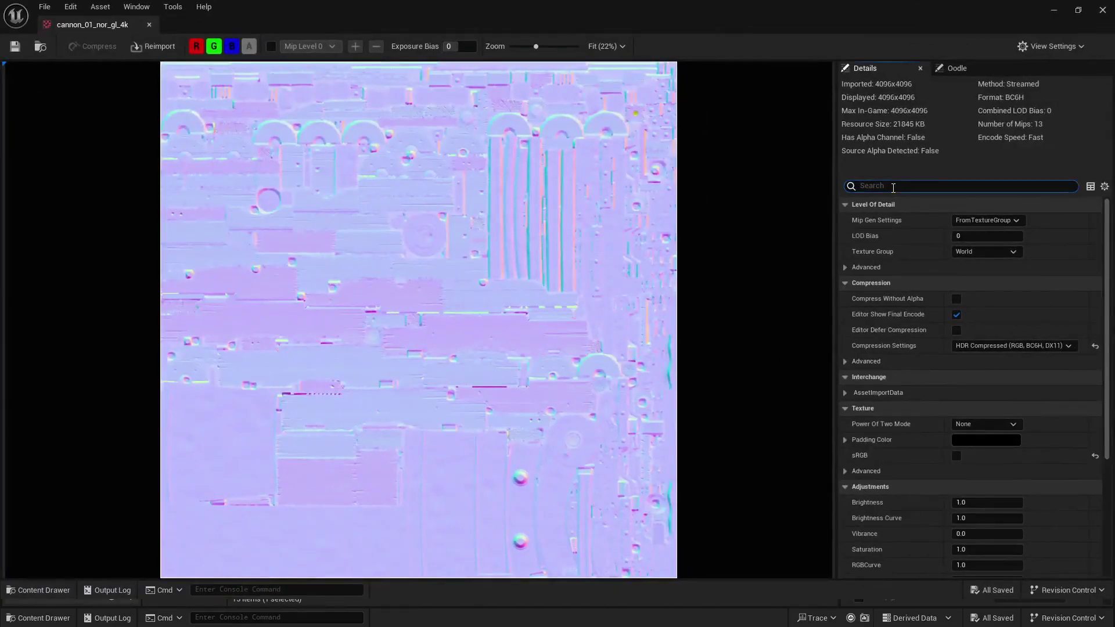
text(flip gree)
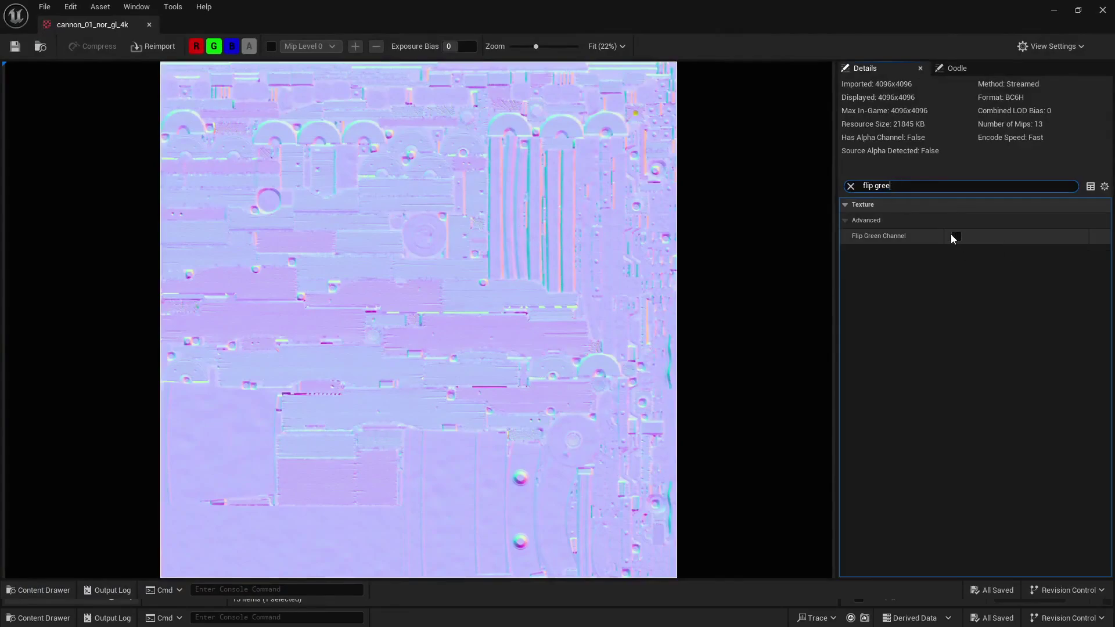
click(951, 235)
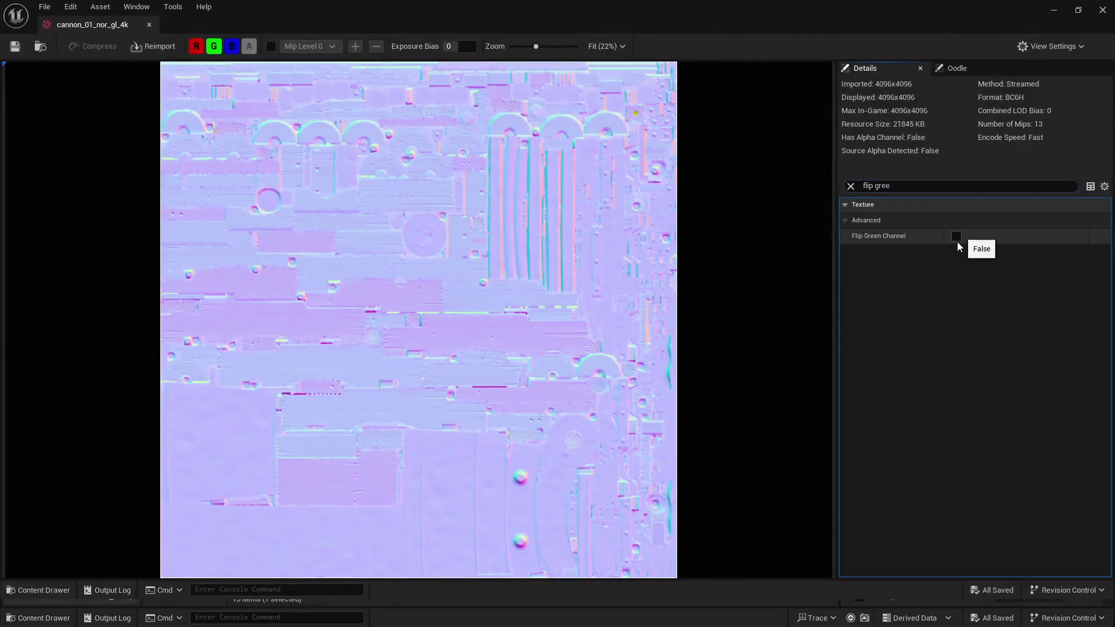
click(958, 238)
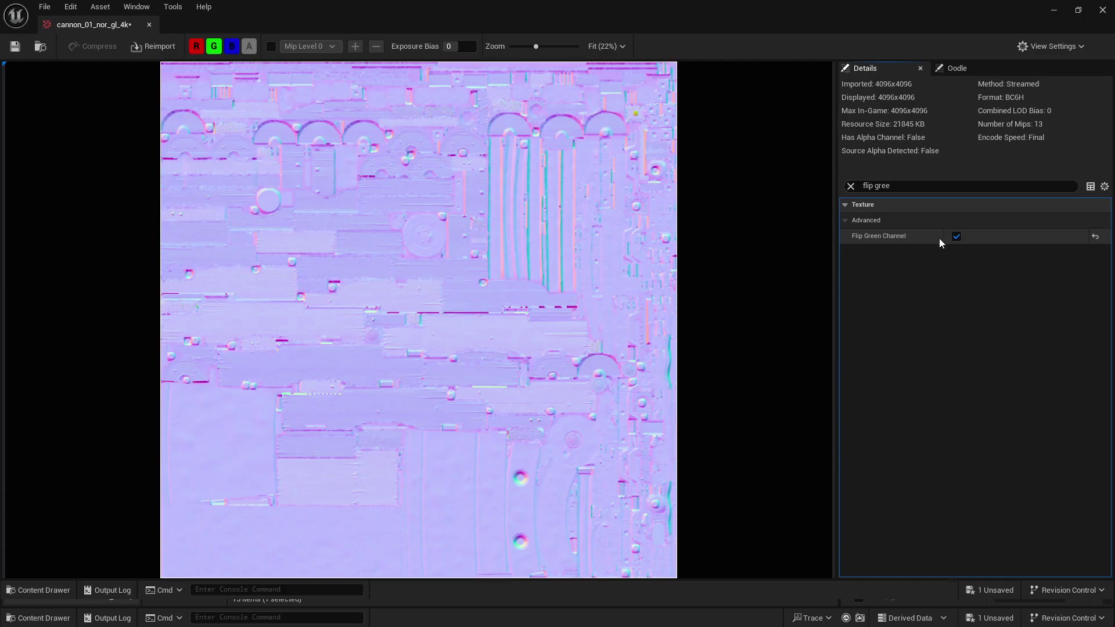
Save the cannon_01_nor_gl_4k texture and close its editor.
click(974, 593)
click(650, 438)
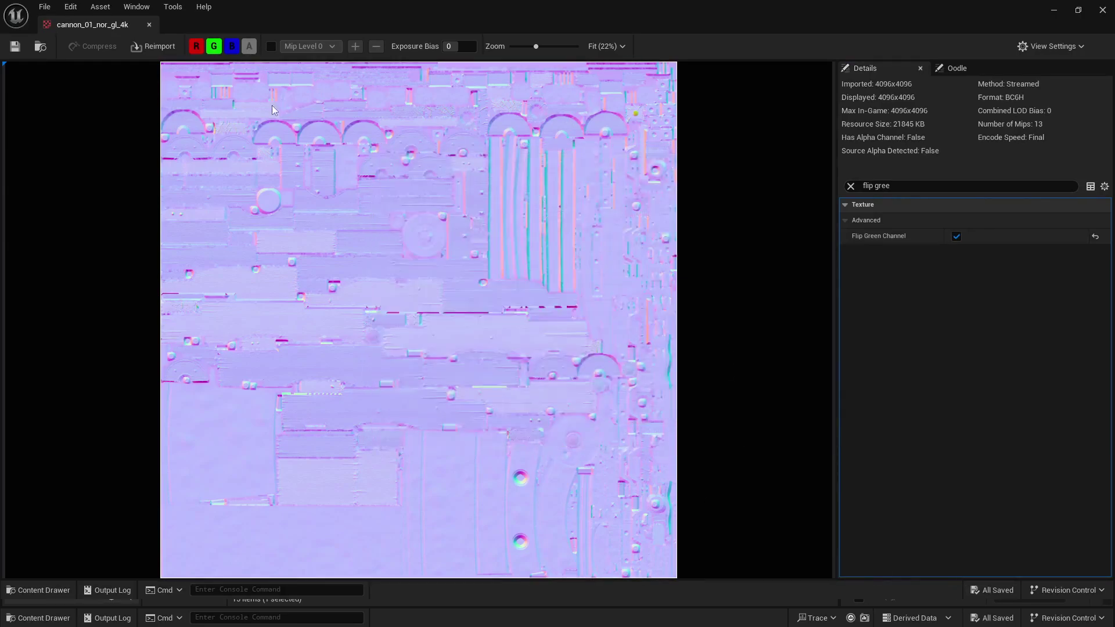
click(148, 25)
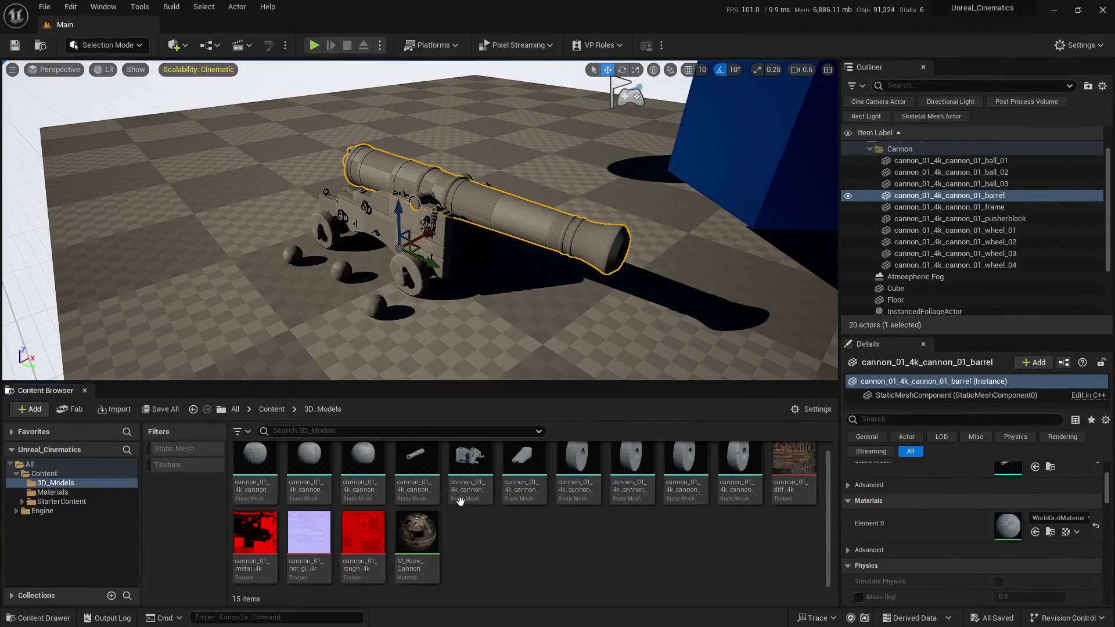
Try to apply M_Basic_Cannon directly to individual cannon parts in the viewport, and undo the attempts.
right_drag(485, 367, 523, 370)
key(w)
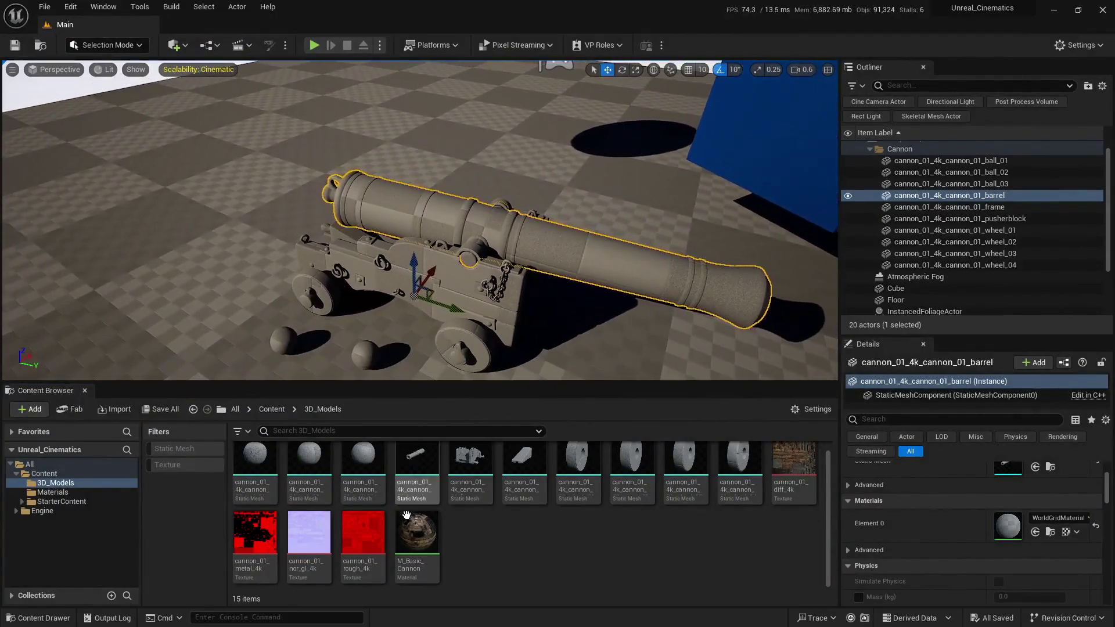
drag(416, 531, 558, 261)
drag(410, 535, 464, 298)
scroll(573, 309, down, 5)
key(ctrl+z)
key(ctrl+z)
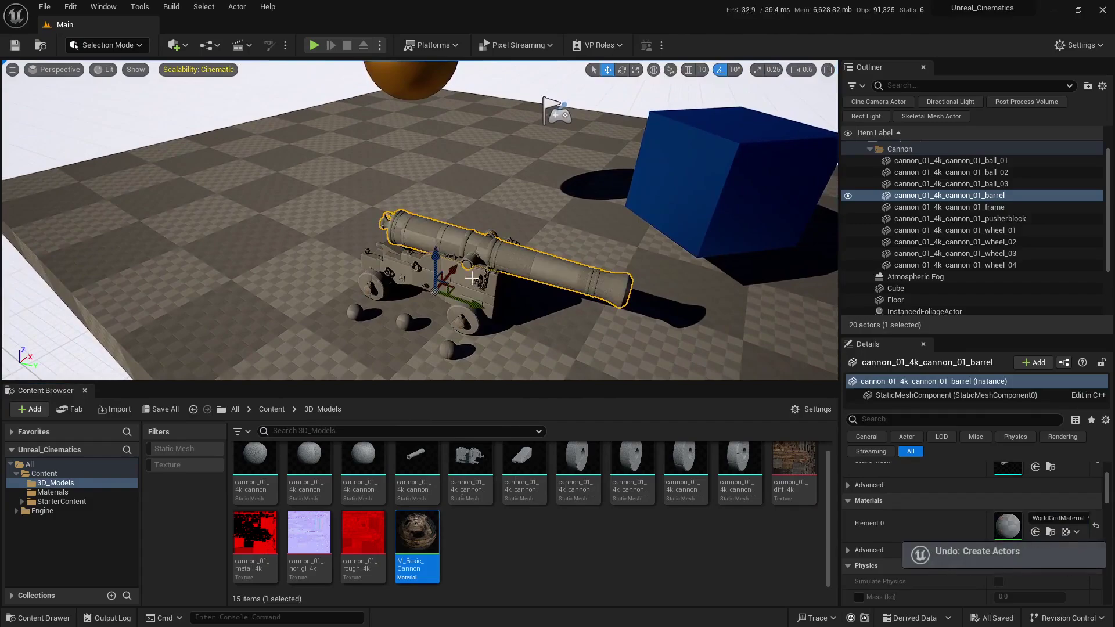
click(491, 531)
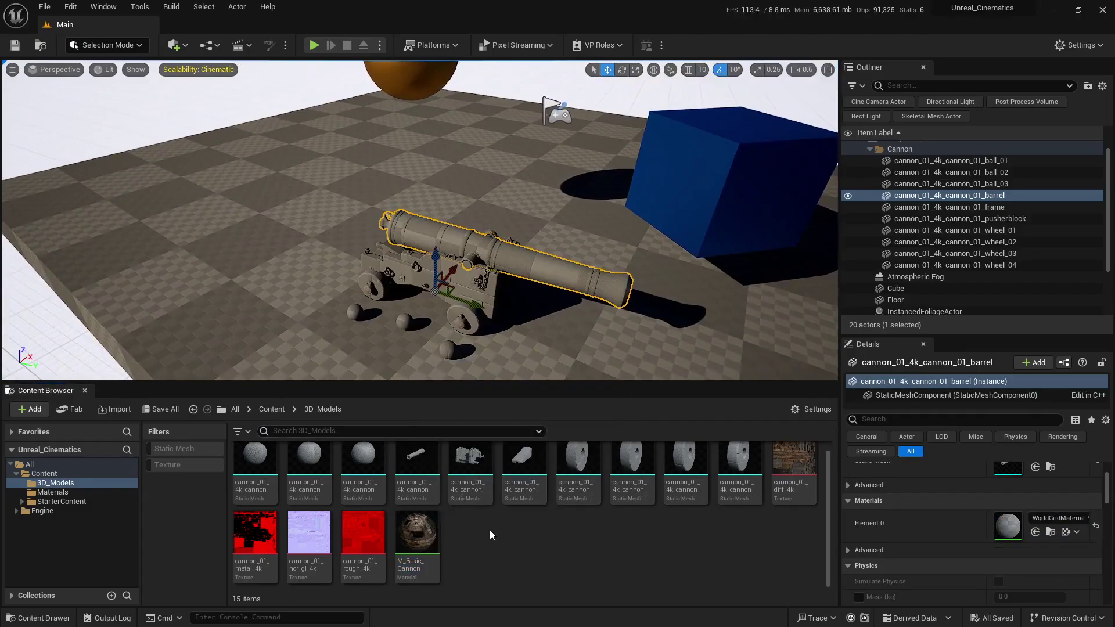
Select all ten cannon meshes from ball_01 to wheel_04, assign M_Basic_Cannon to material Element 0, and clear the selection.
right_drag(514, 333, 517, 304)
scroll(1007, 304, up, 1)
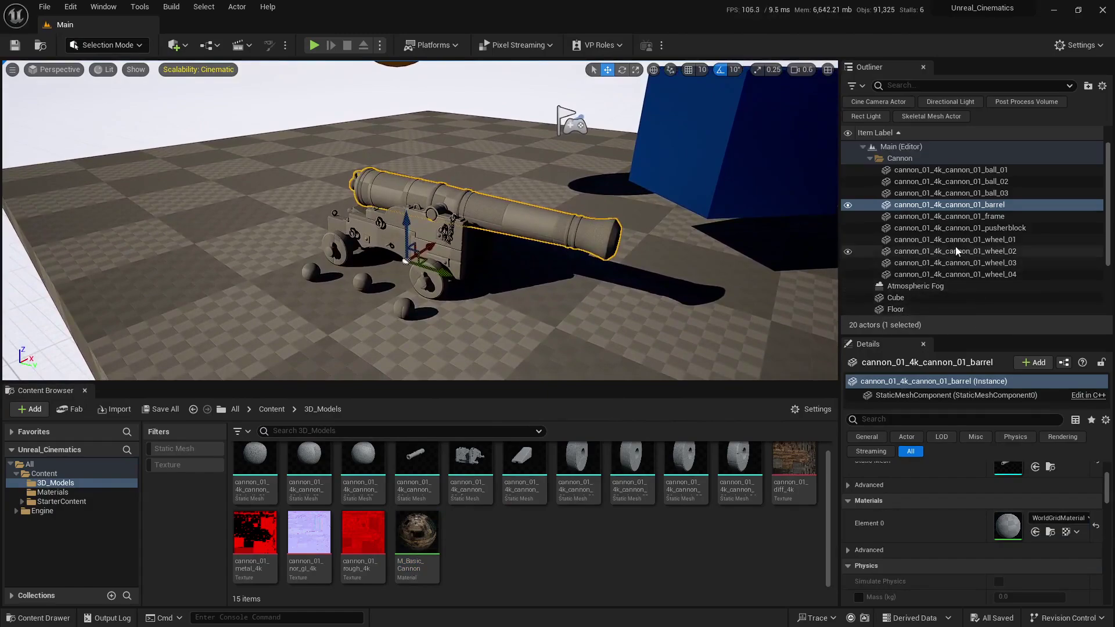
click(927, 173)
shift+click(930, 273)
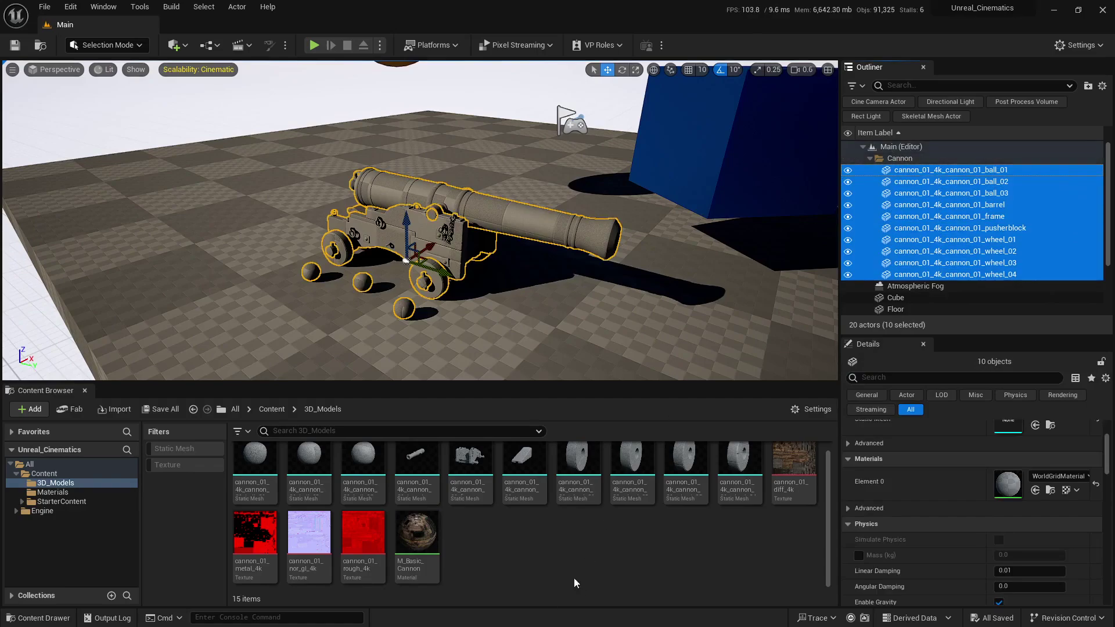
scroll(930, 540, up, 2)
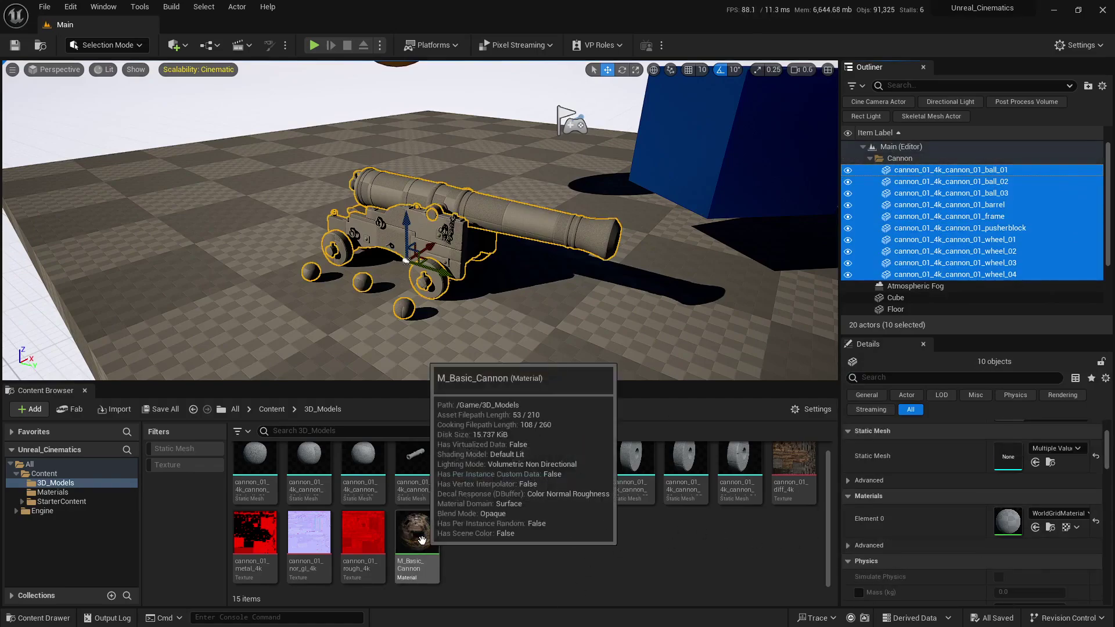
drag(422, 540, 989, 529)
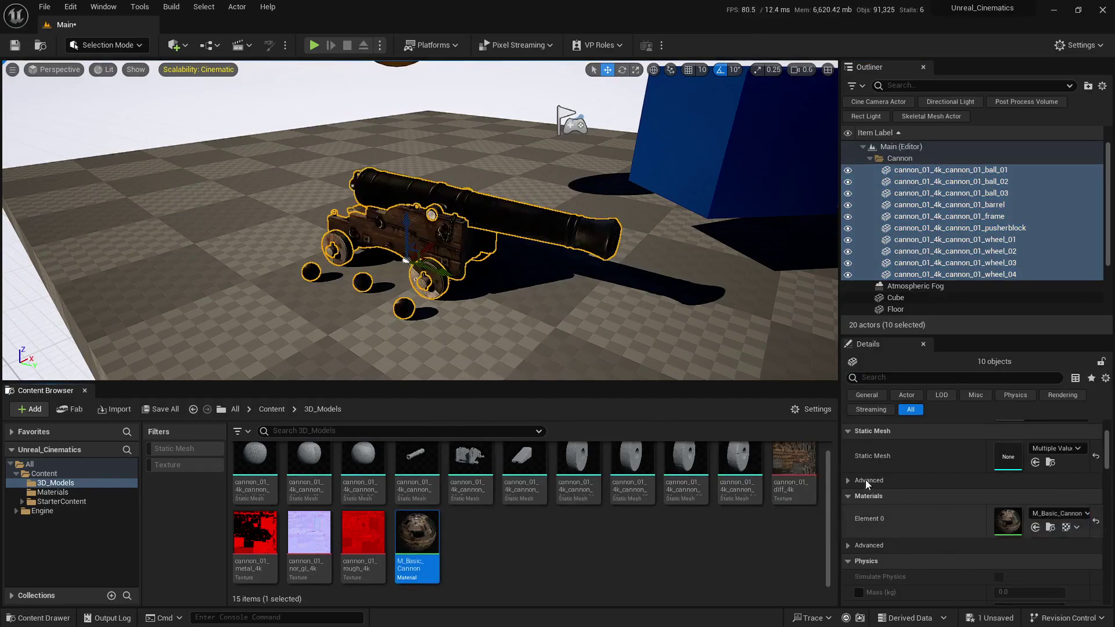
key(Escape)
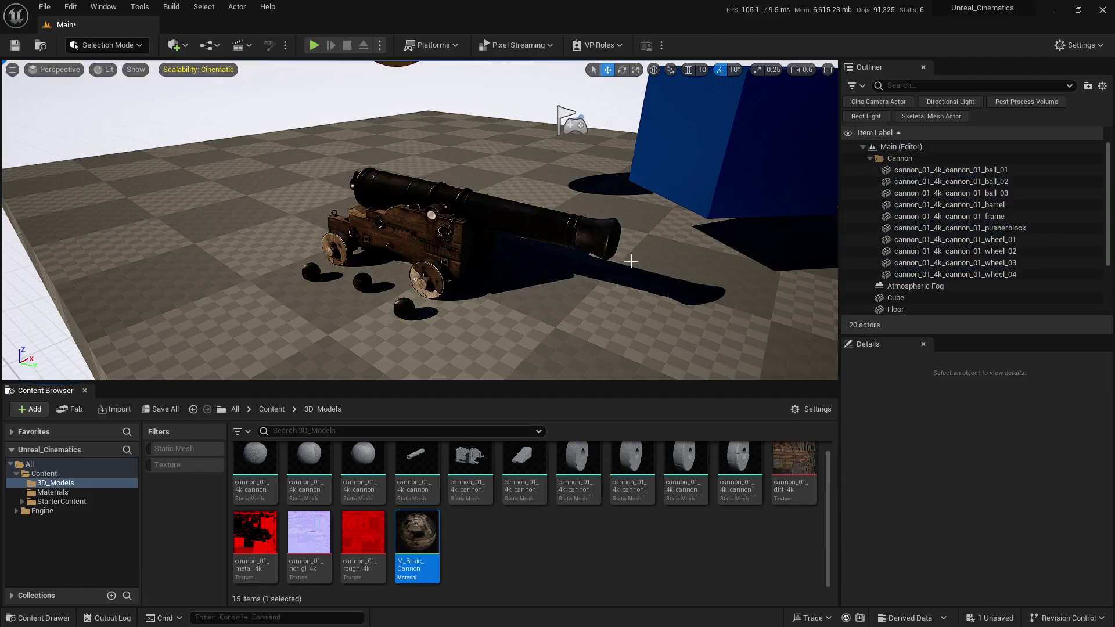
Save the unsaved changes to the Main level.
right_drag(520, 250, 558, 249)
key(d)
scroll(520, 250, up, 1)
key(w)
key(a)
click(529, 540)
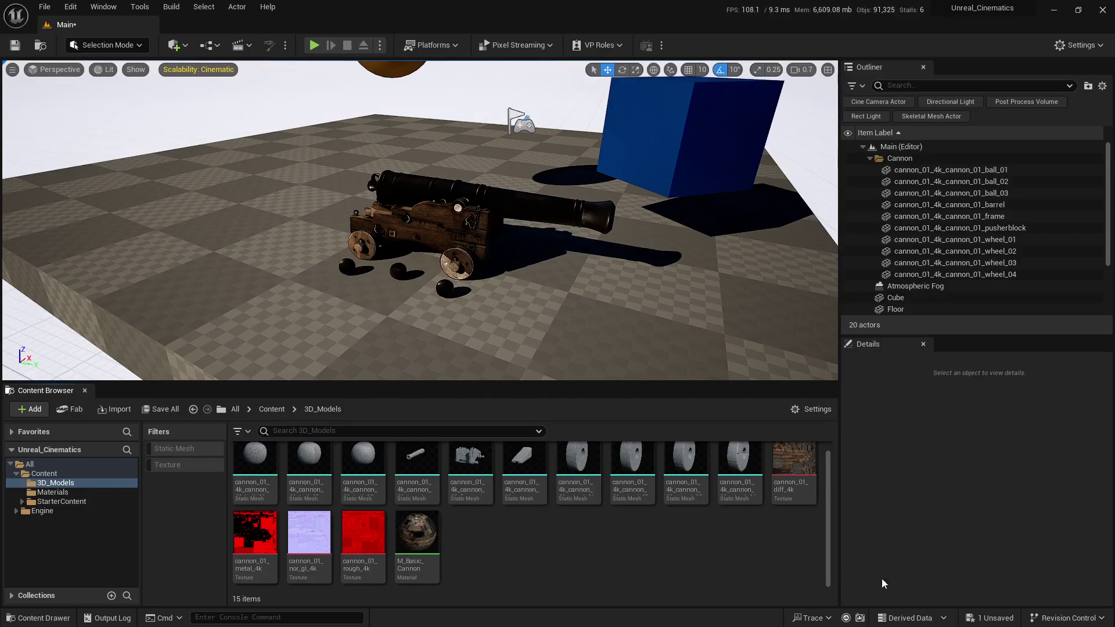
click(987, 618)
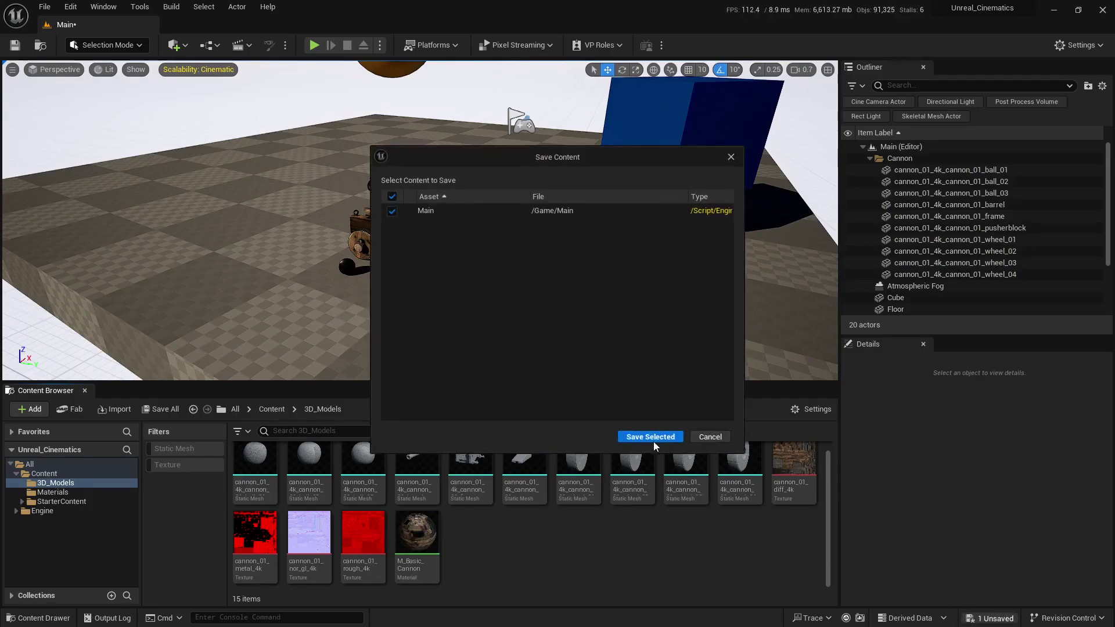
click(653, 436)
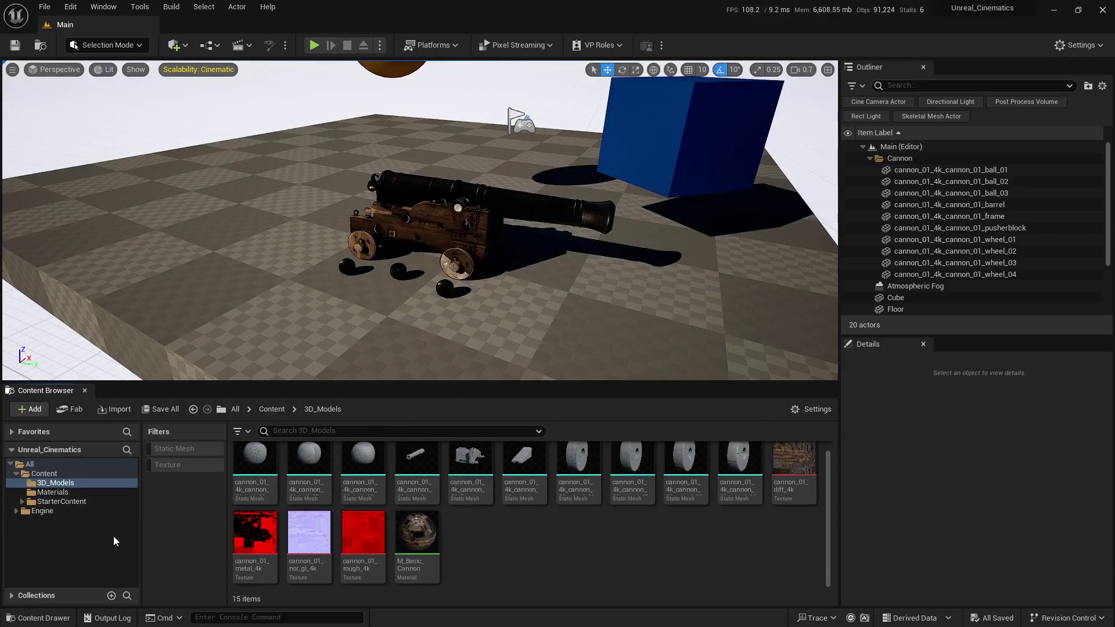
Create a new folder named Cannon inside the 3D_Models folder.
click(44, 474)
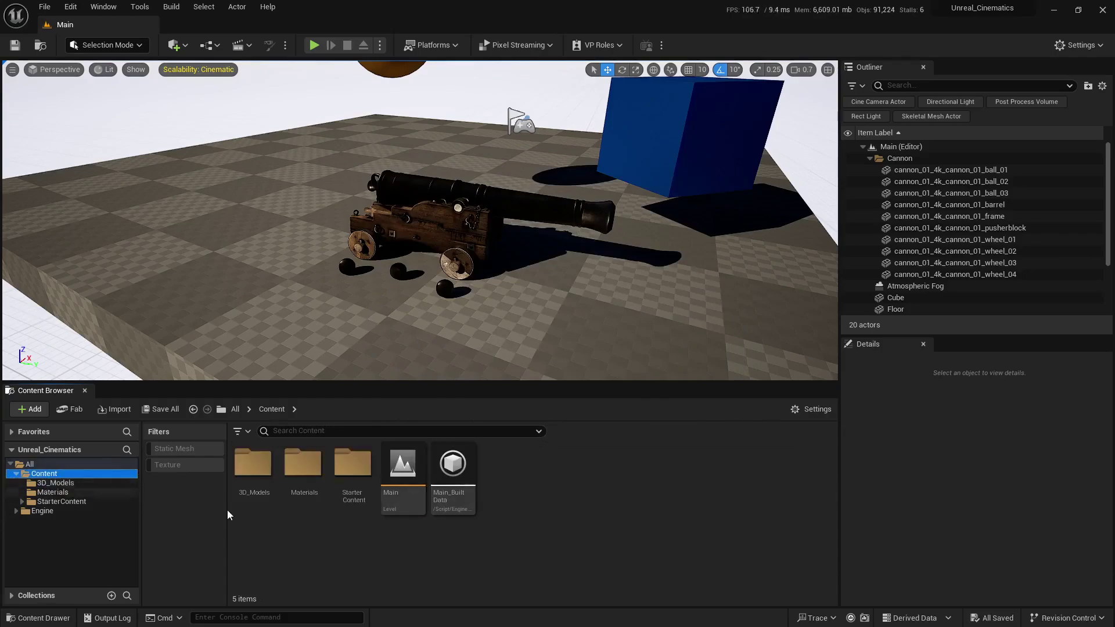
double_click(251, 464)
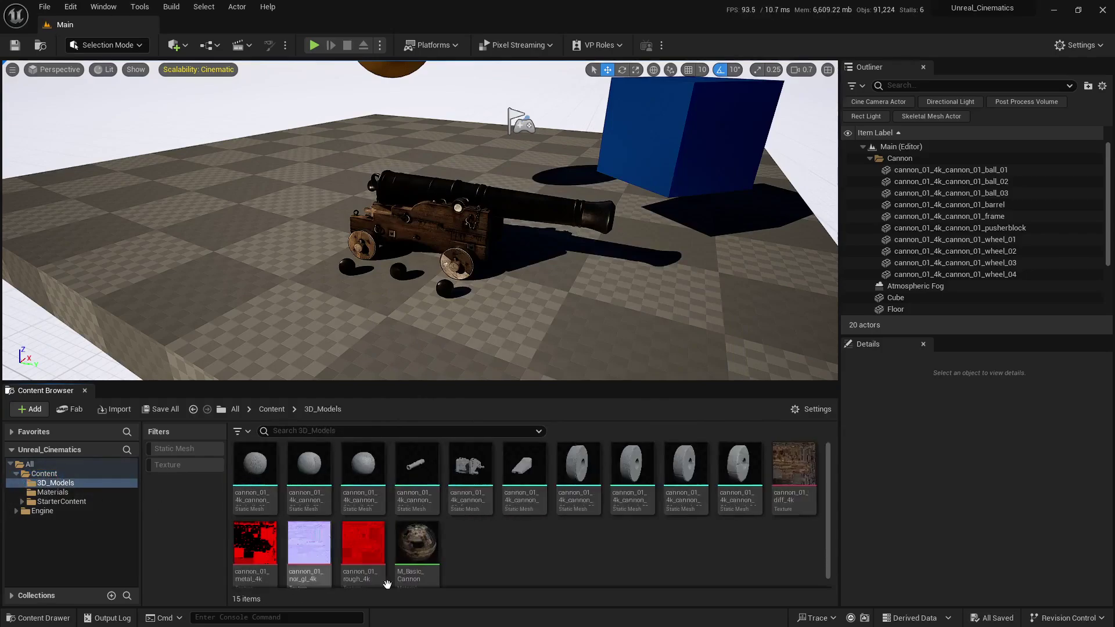
scroll(441, 572, down, 1)
right_click(510, 545)
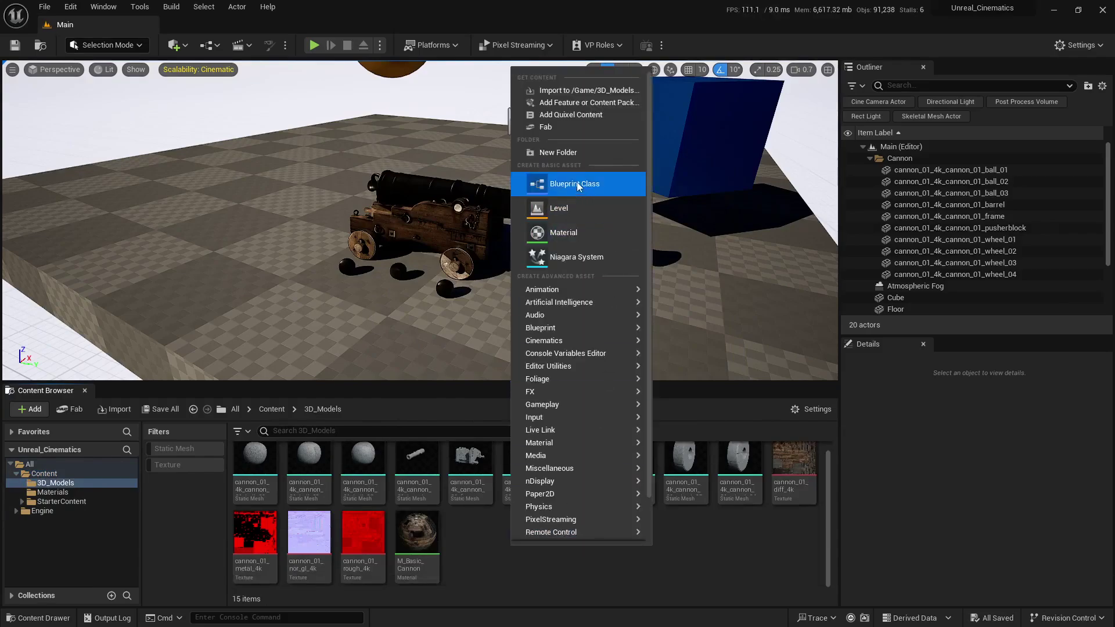
click(552, 152)
key(BackSpace)
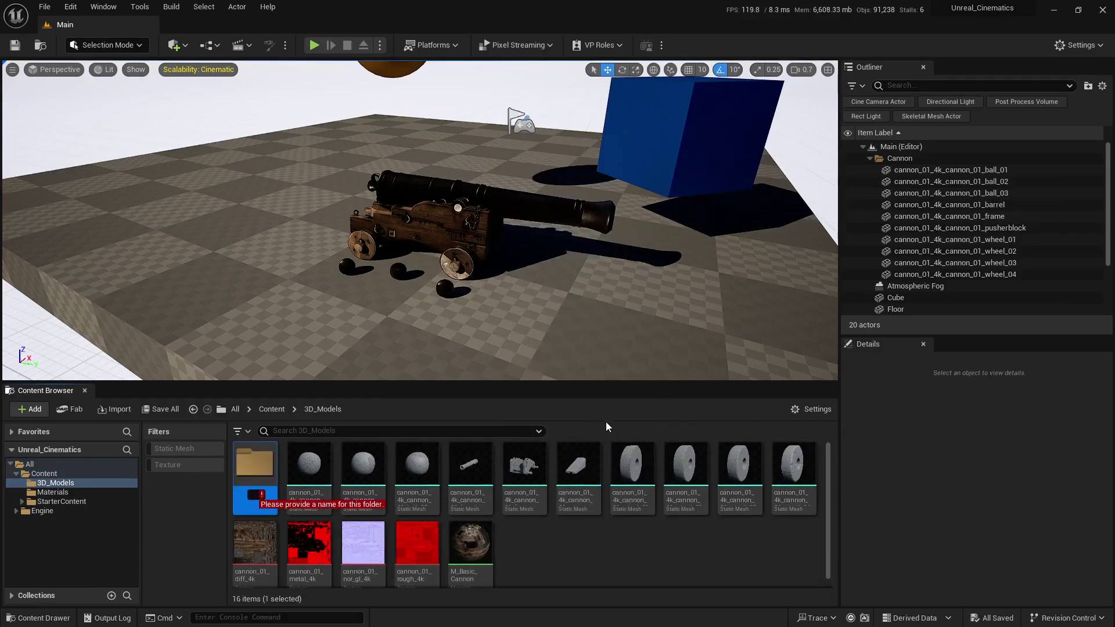
text(Cannon)
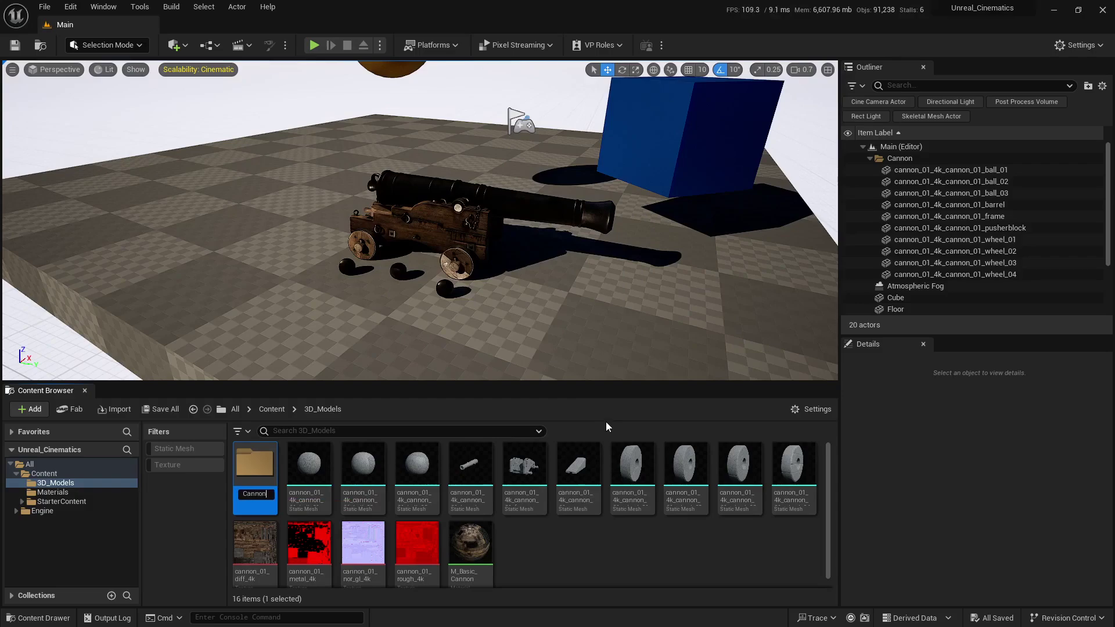
key(Return)
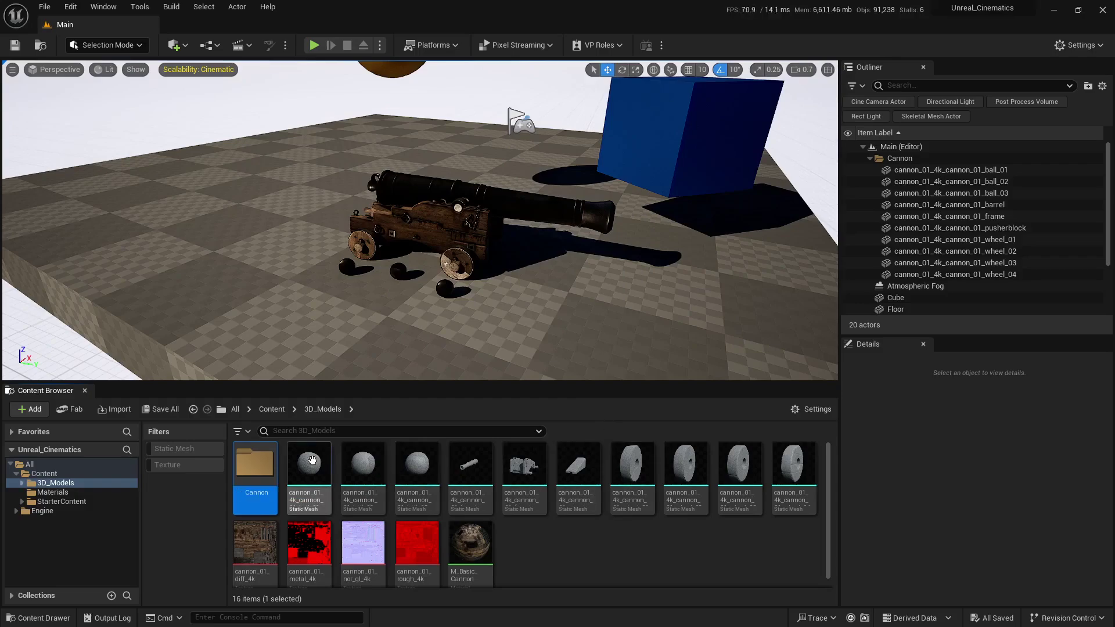
Move all the cannon meshes, textures and the M_Basic_Cannon material into the Cannon folder.
click(309, 466)
shift+click(468, 549)
drag(340, 492, 250, 473)
click(284, 497)
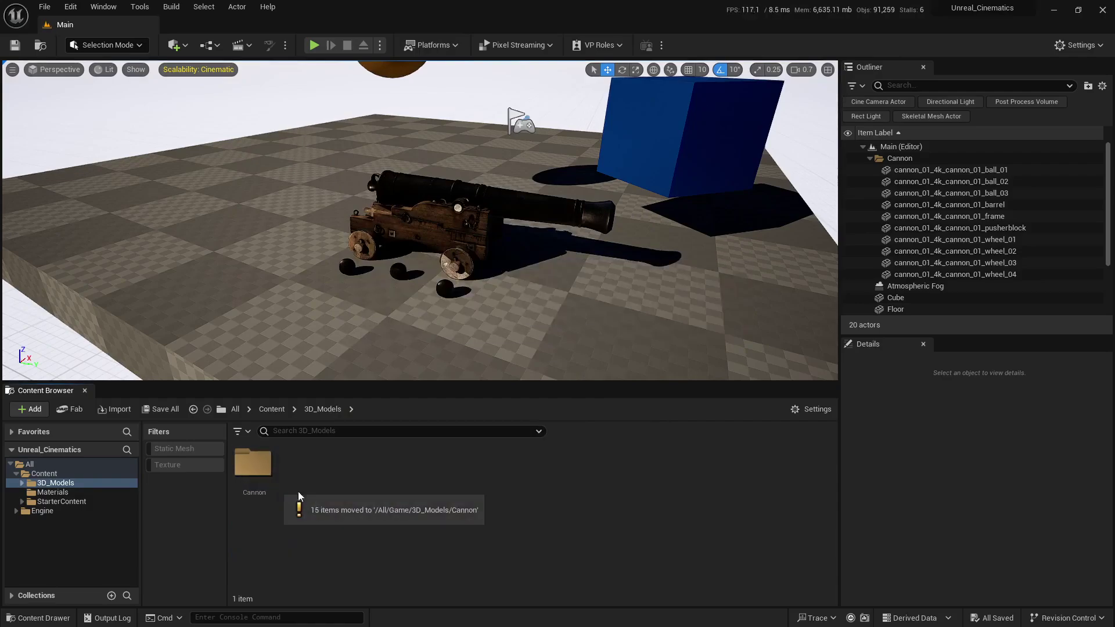
Create a new folder named Barrel inside the 3D_Models folder.
right_click(410, 533)
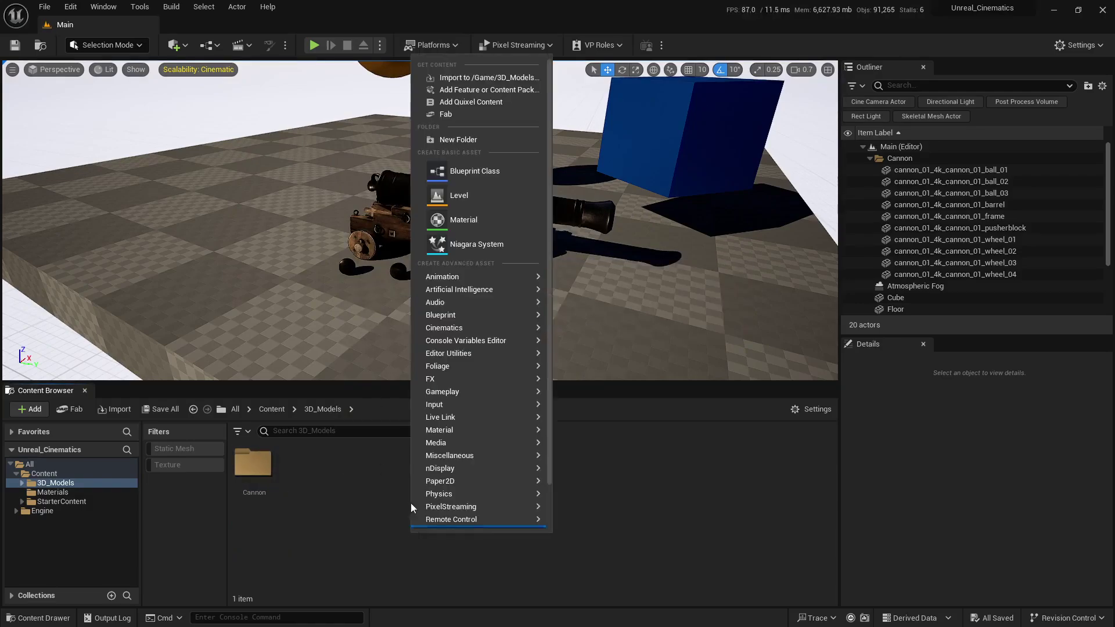
click(462, 140)
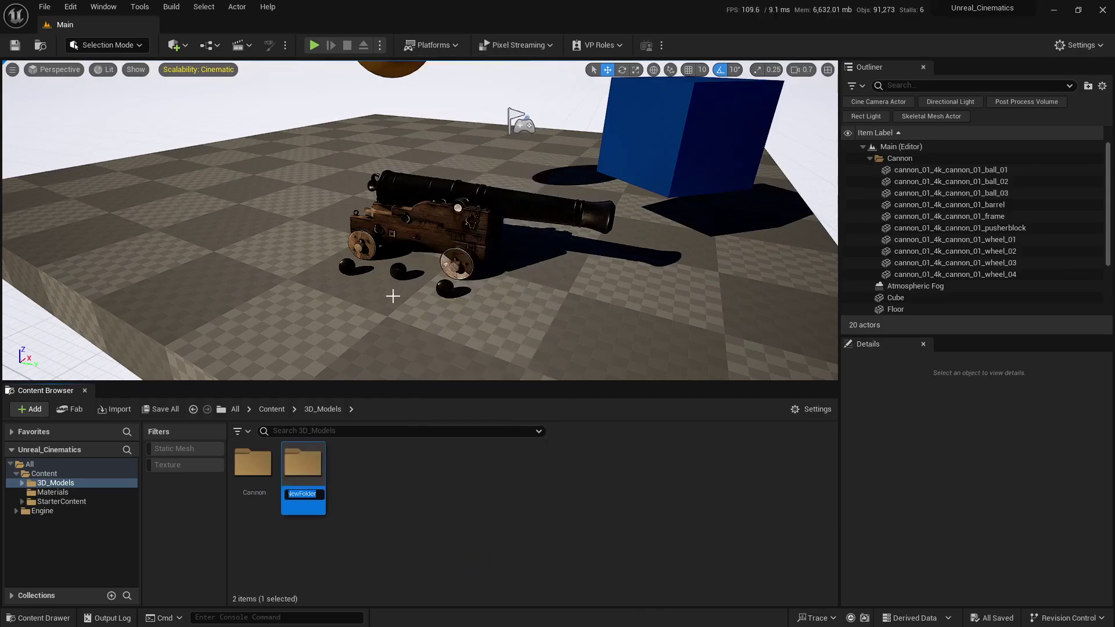
key(BackSpace)
text(BA)
key(BackSpace)
key(BackSpace)
key(BackSpace)
text(arrel)
key(Return)
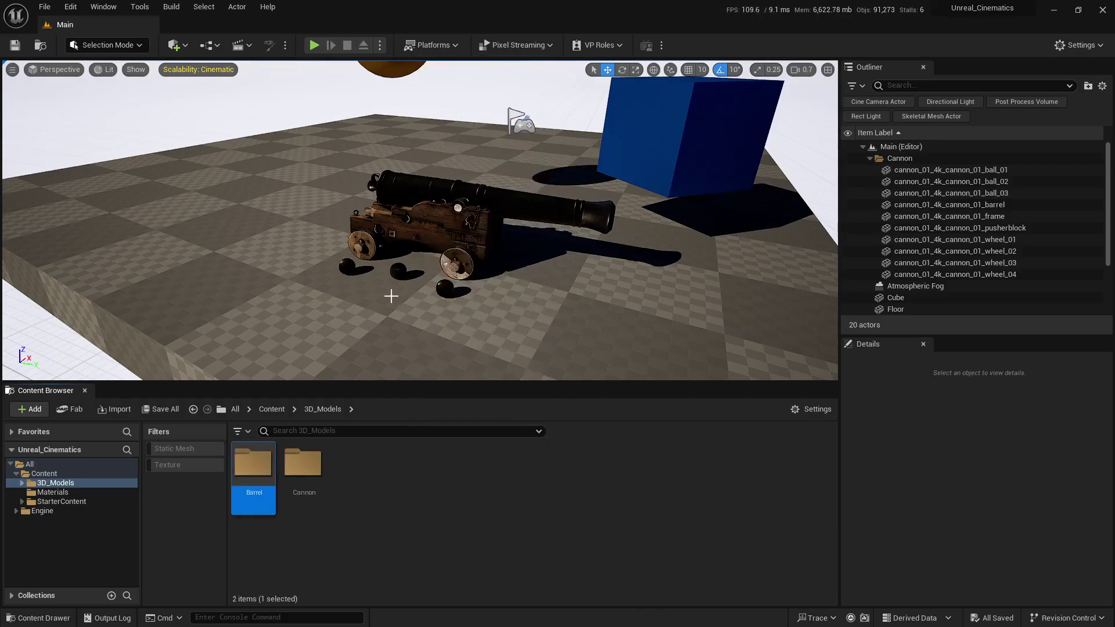
Import the Barrel_01_4k FBX into the Barrel folder as a static mesh, without creating materials or importing textures.
double_click(254, 467)
click(115, 409)
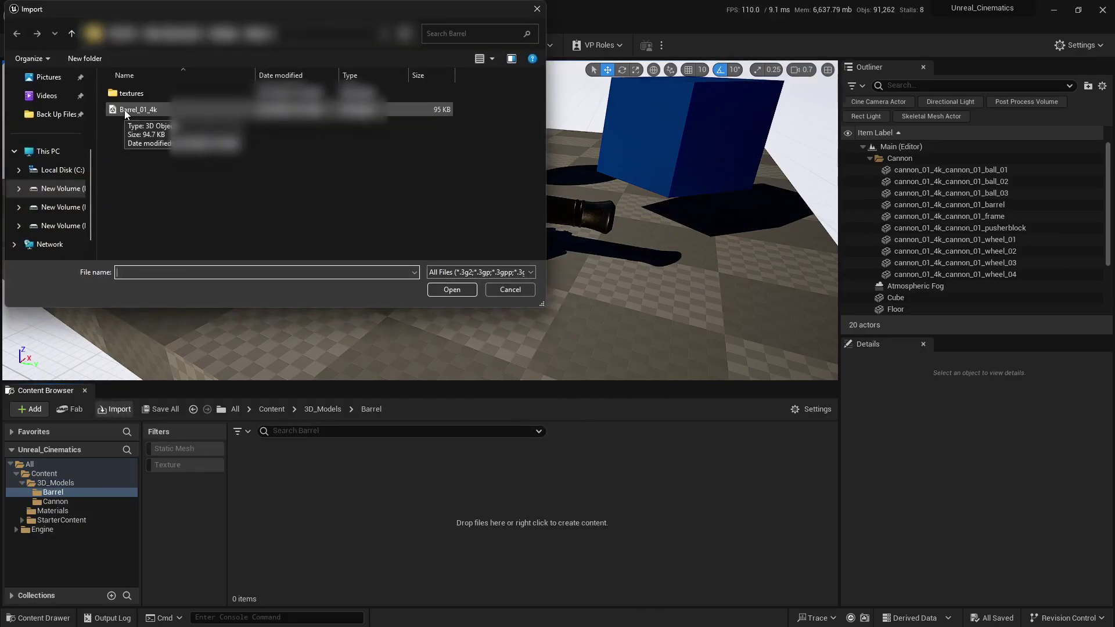
click(127, 113)
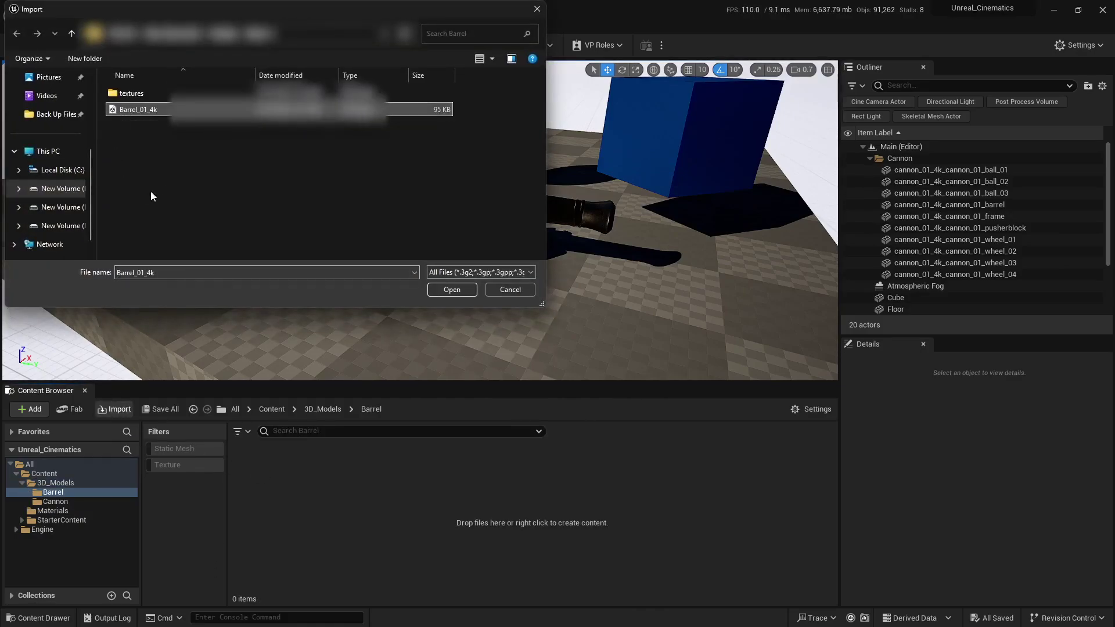
click(452, 290)
scroll(523, 406, down, 1)
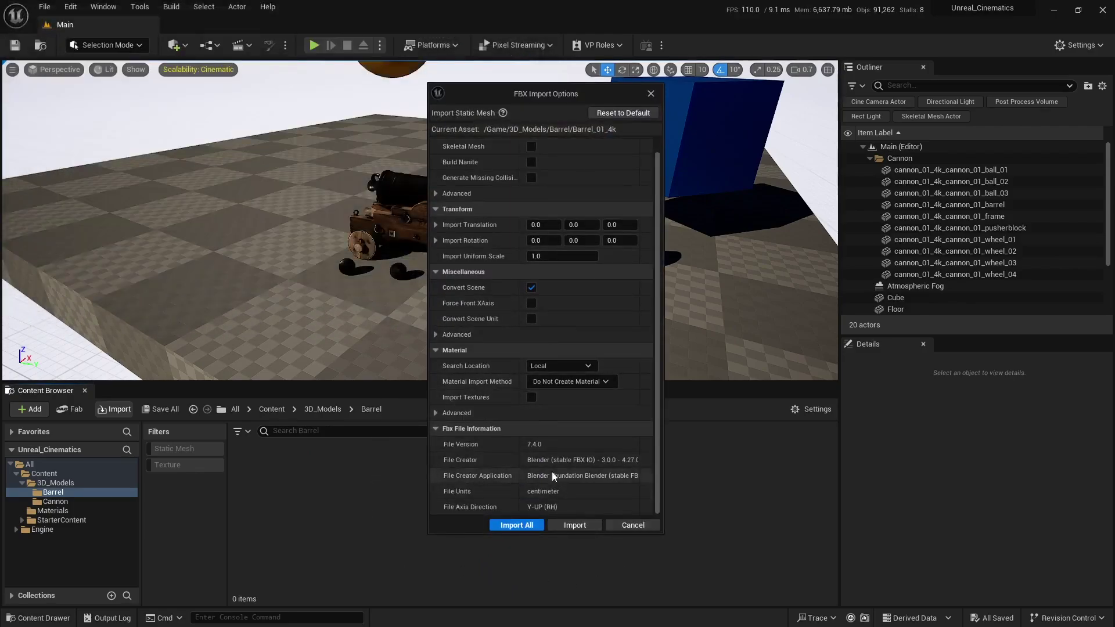
scroll(486, 441, up, 1)
scroll(462, 482, down, 1)
scroll(507, 411, up, 1)
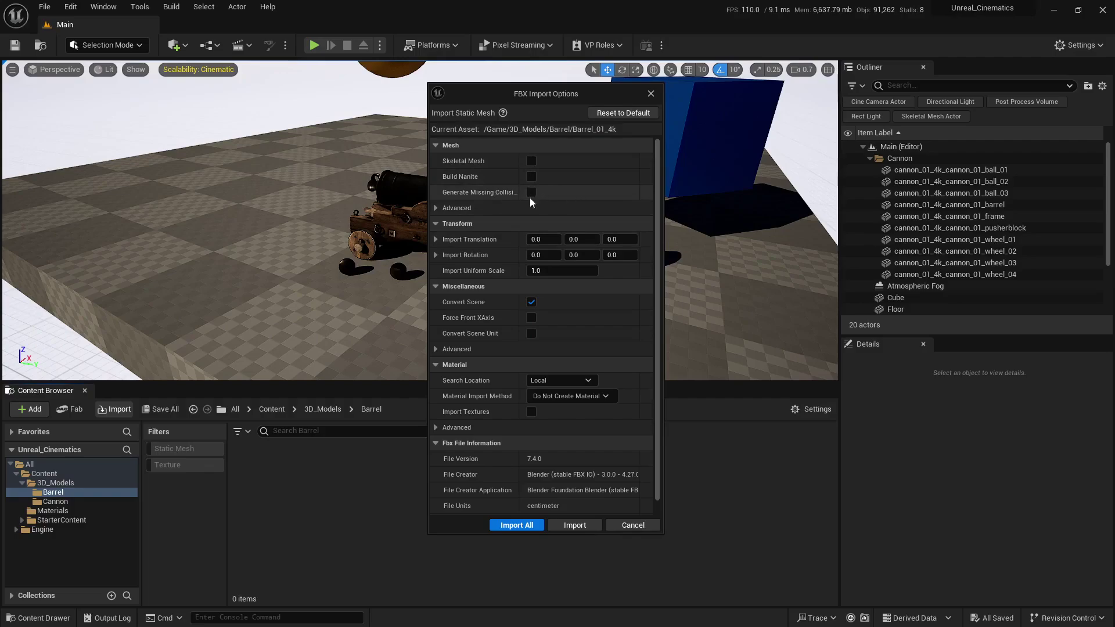
scroll(466, 416, down, 1)
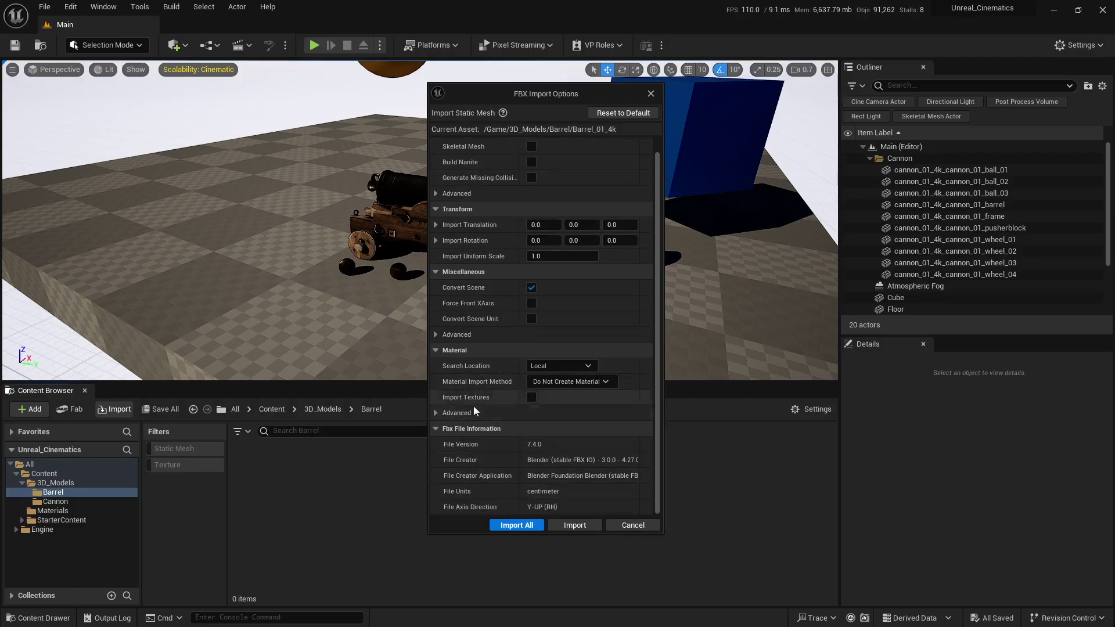
click(516, 525)
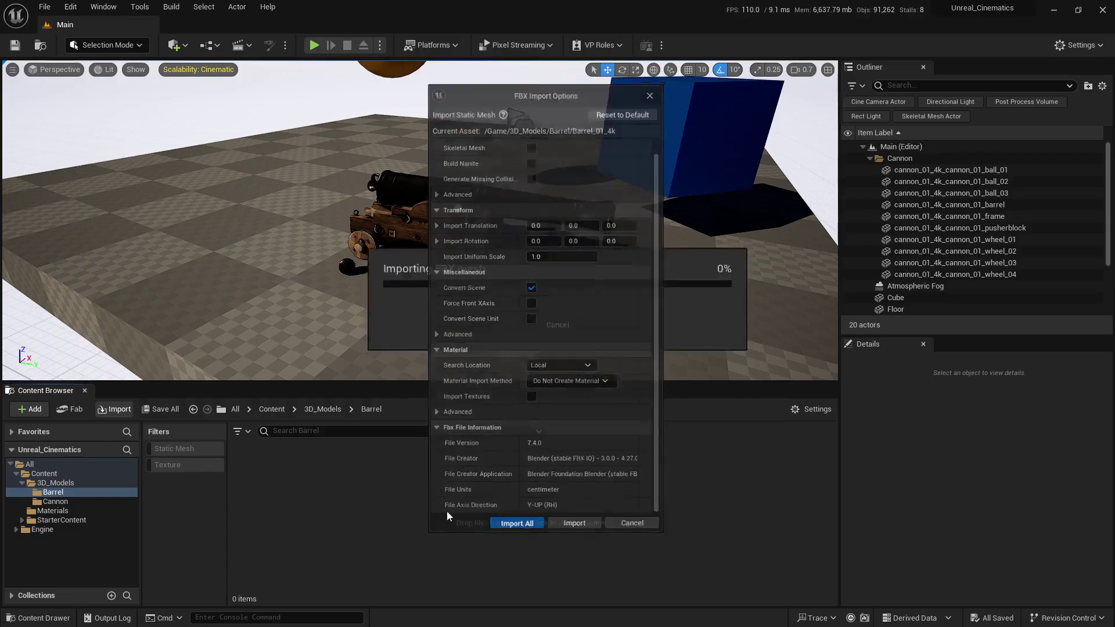
click(836, 136)
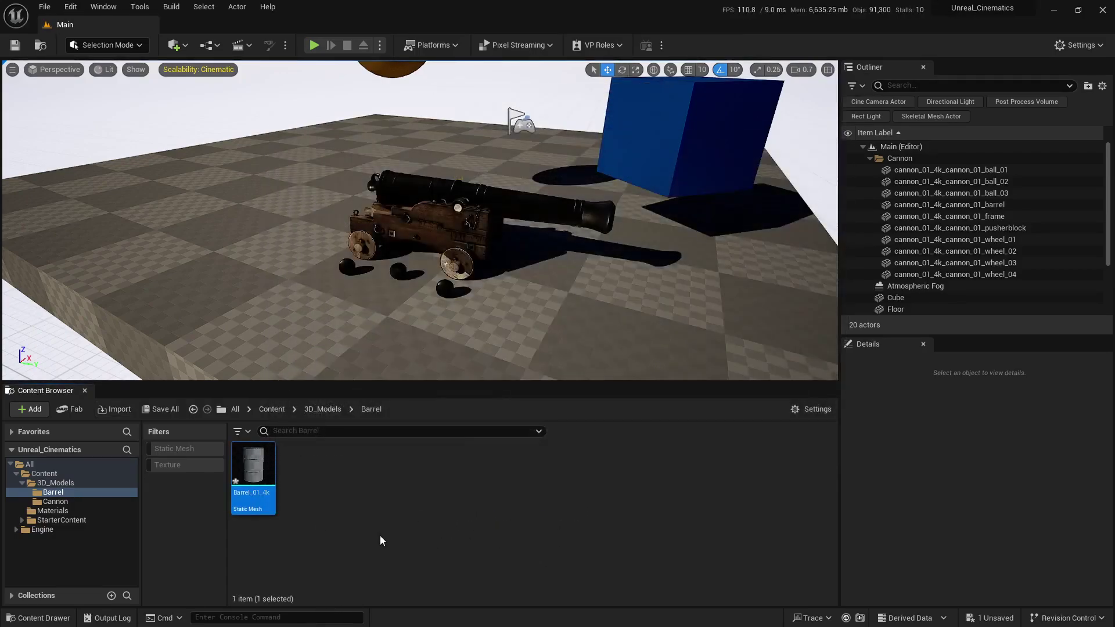
Place the Barrel_01_4k mesh in the level and position it on the floor in front of the blue cube, beside the cannon.
drag(254, 467, 736, 334)
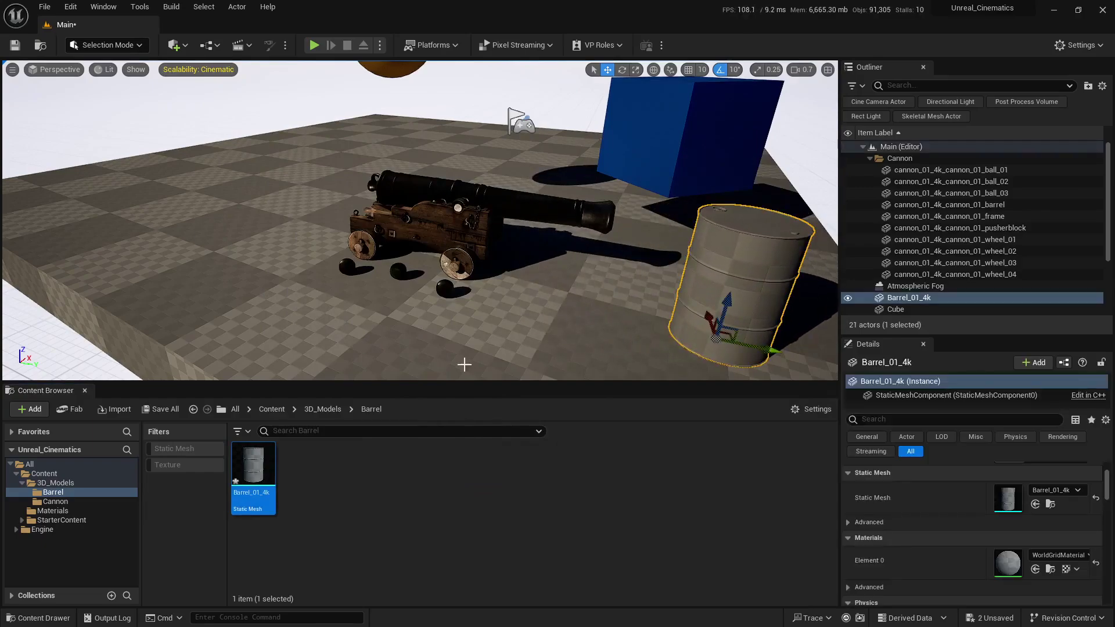
right_drag(506, 312, 506, 326)
scroll(506, 313, down, 1)
key(e)
drag(446, 325, 532, 326)
key(w)
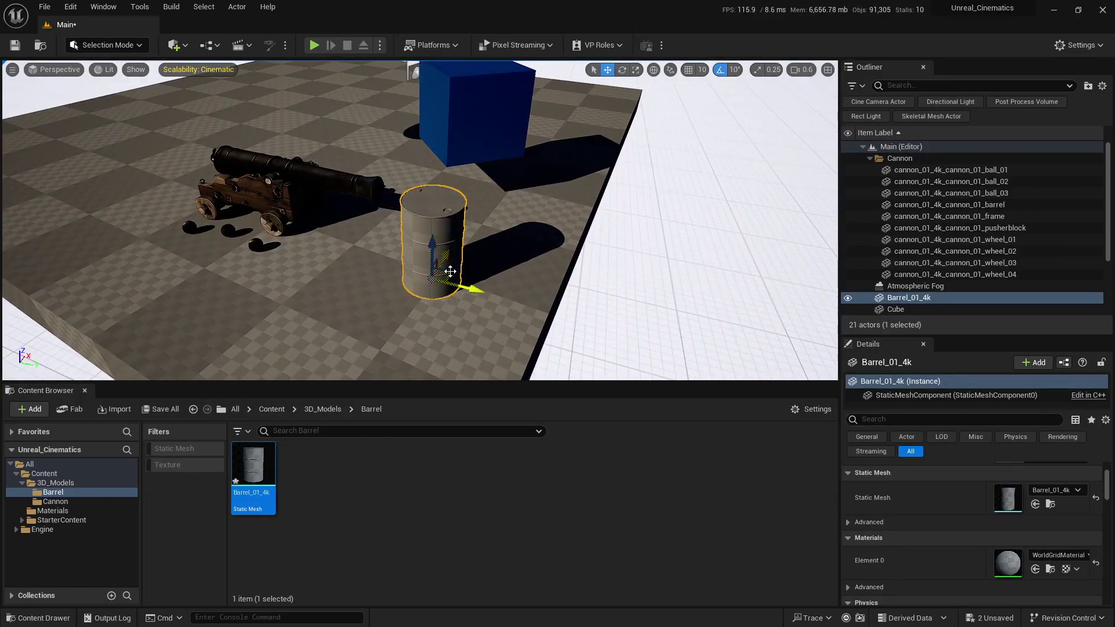
drag(450, 271, 464, 274)
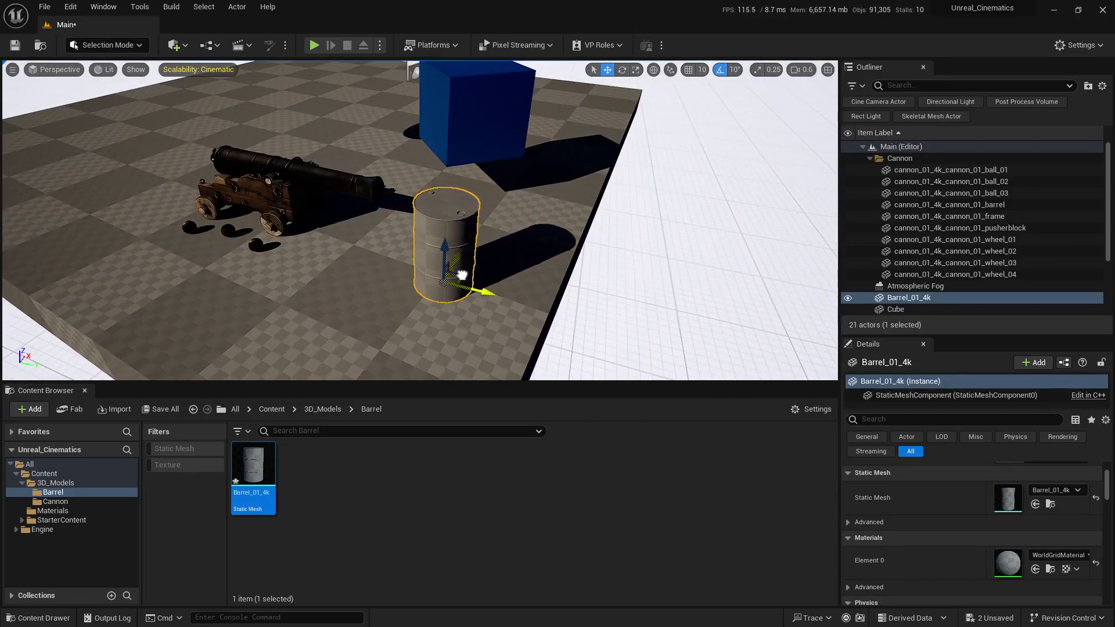
Import the four Barrel_01_explosive textures from the textures subfolder into the Barrel folder and save all unsaved assets.
click(356, 556)
click(115, 409)
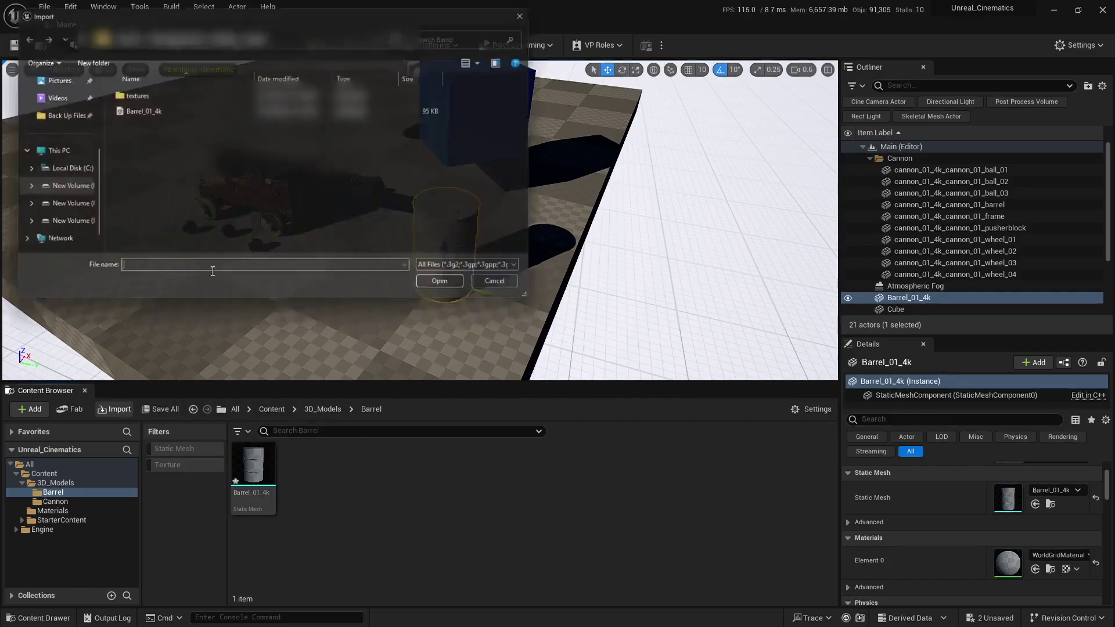
double_click(129, 97)
drag(149, 186, 350, 100)
click(475, 292)
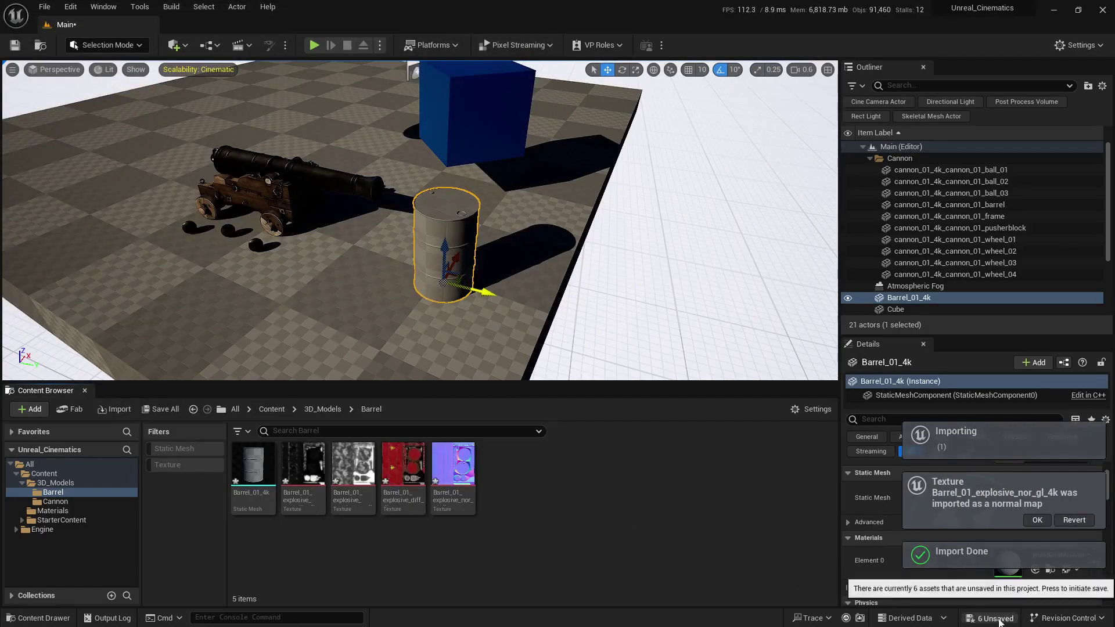
key(ctrl+shift+s)
key(Return)
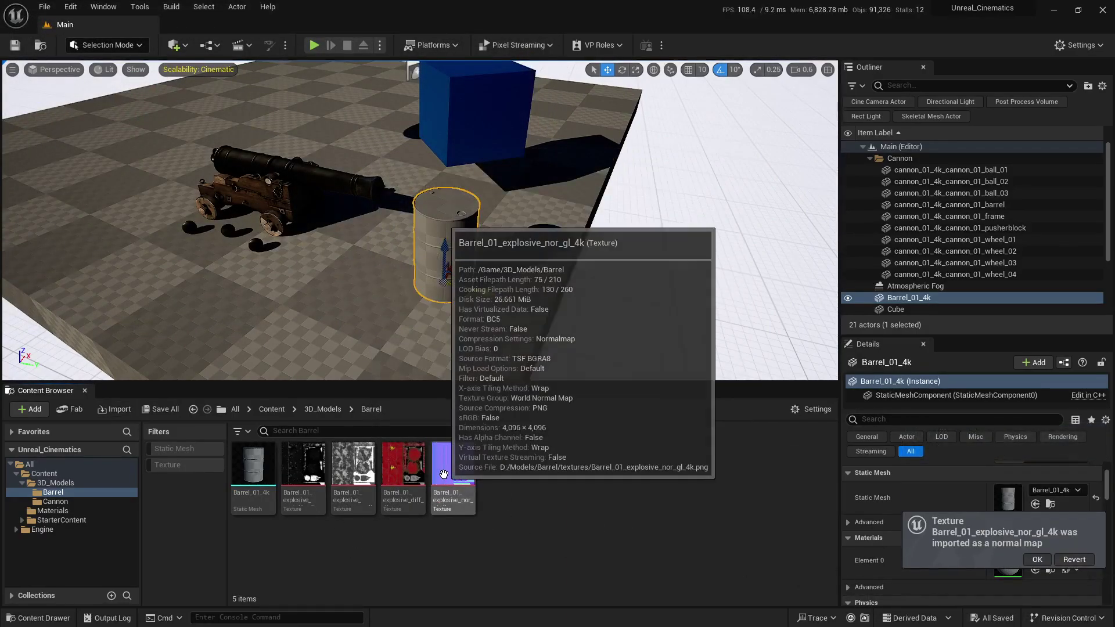
Enable Flip Green Channel on the Barrel_01_explosive_nor_gl_4k texture, save it, and close its editor.
double_click(453, 464)
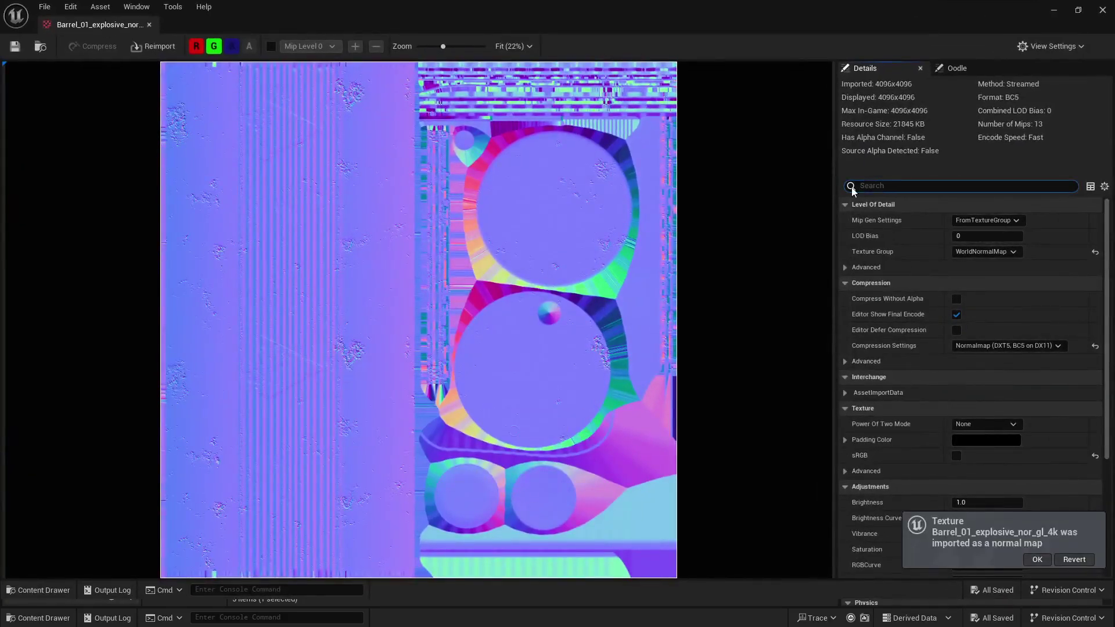
click(852, 191)
text(flip)
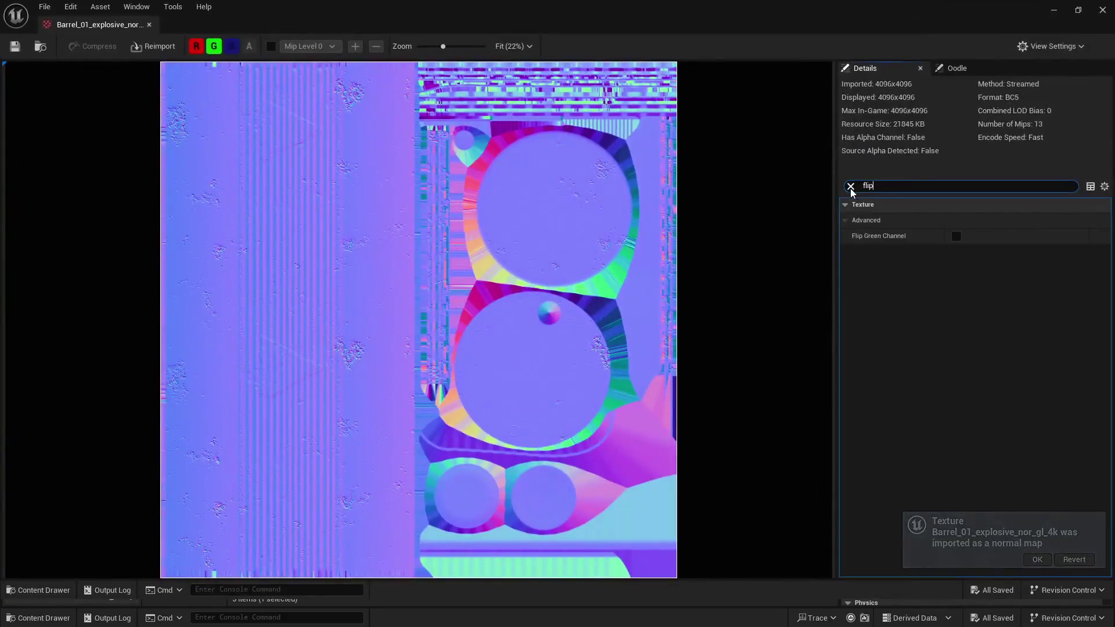
click(957, 236)
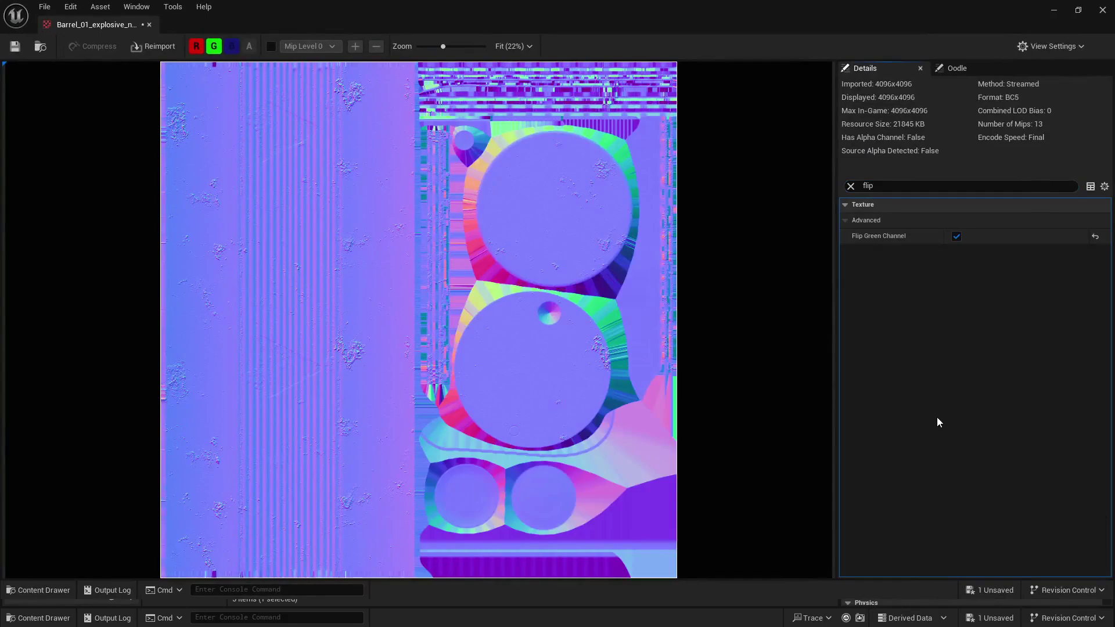
click(989, 590)
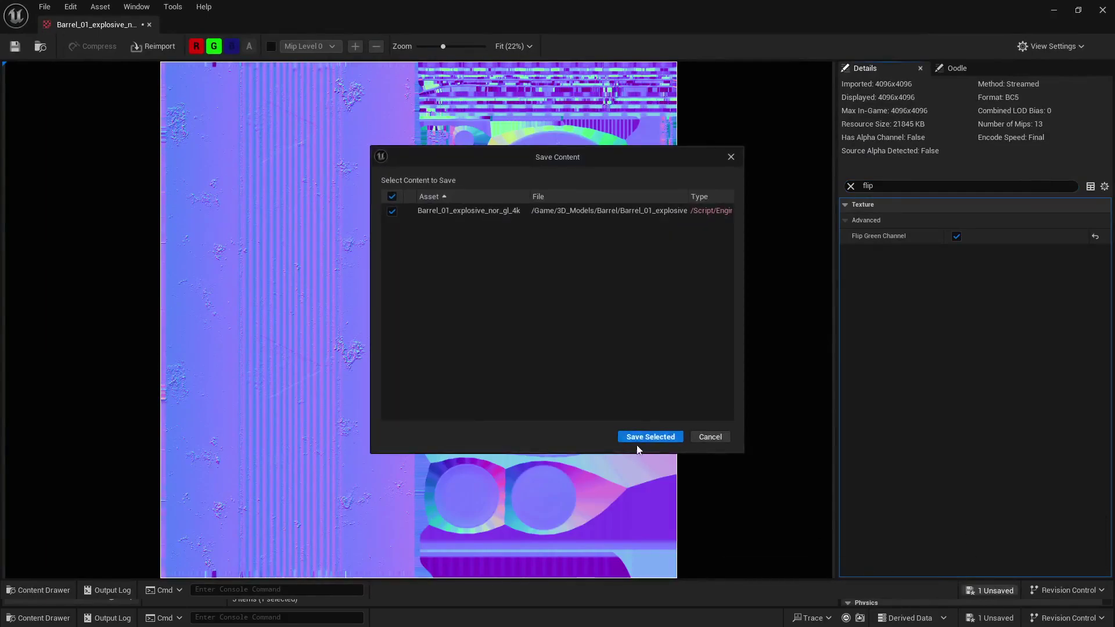
click(643, 437)
click(149, 24)
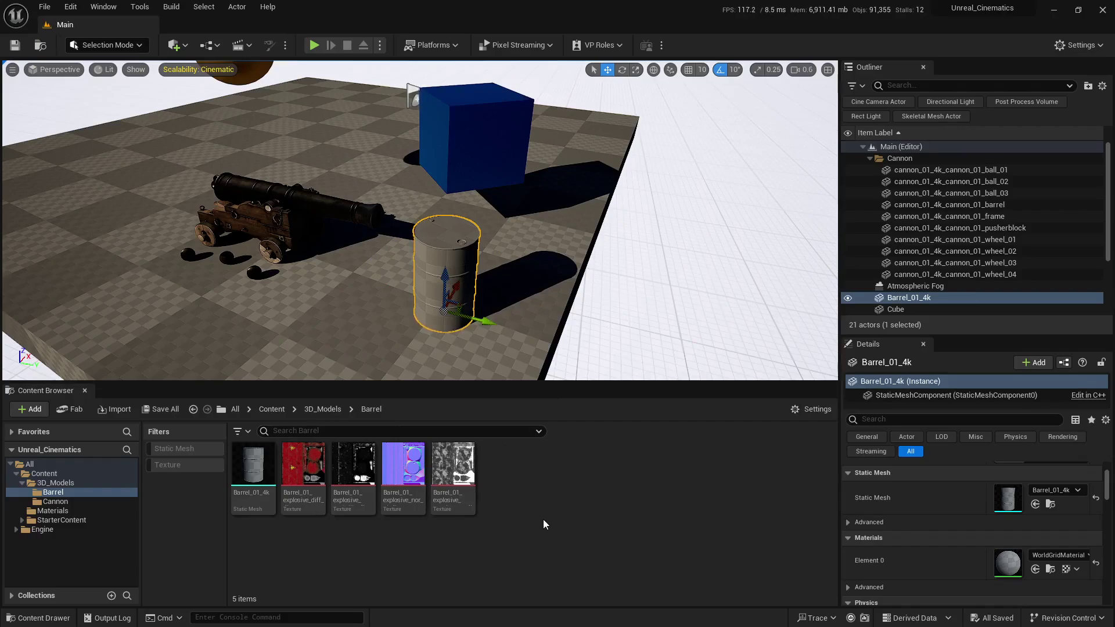
Locate the material used by the cannon frame and open M_Basic_Cannon in the Material Editor.
right_click(543, 492)
click(255, 239)
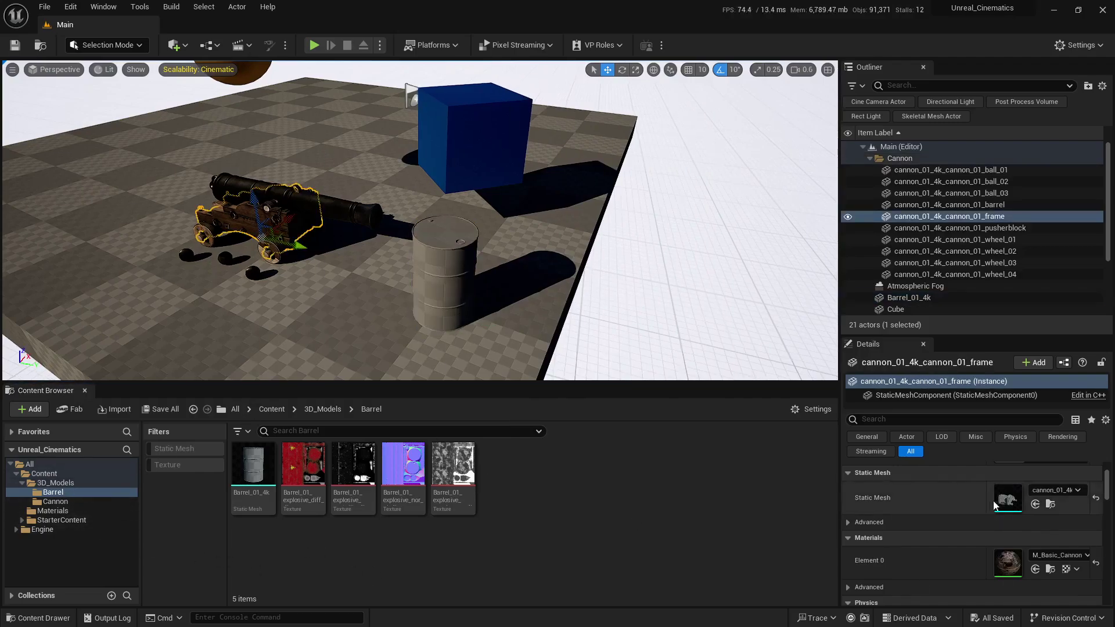
click(1050, 569)
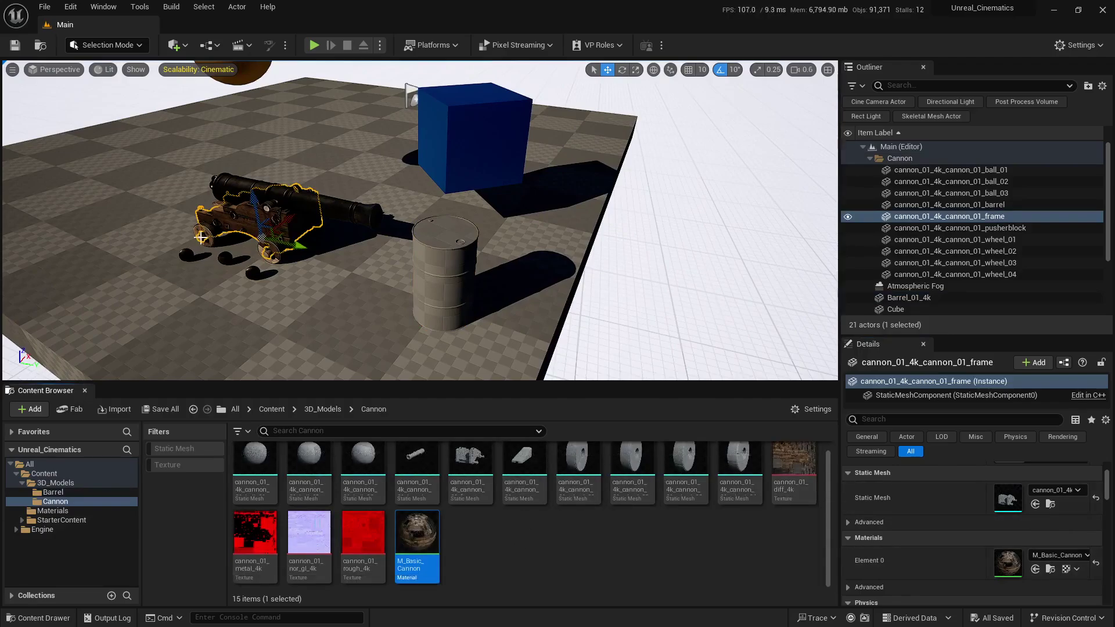
click(489, 542)
double_click(424, 531)
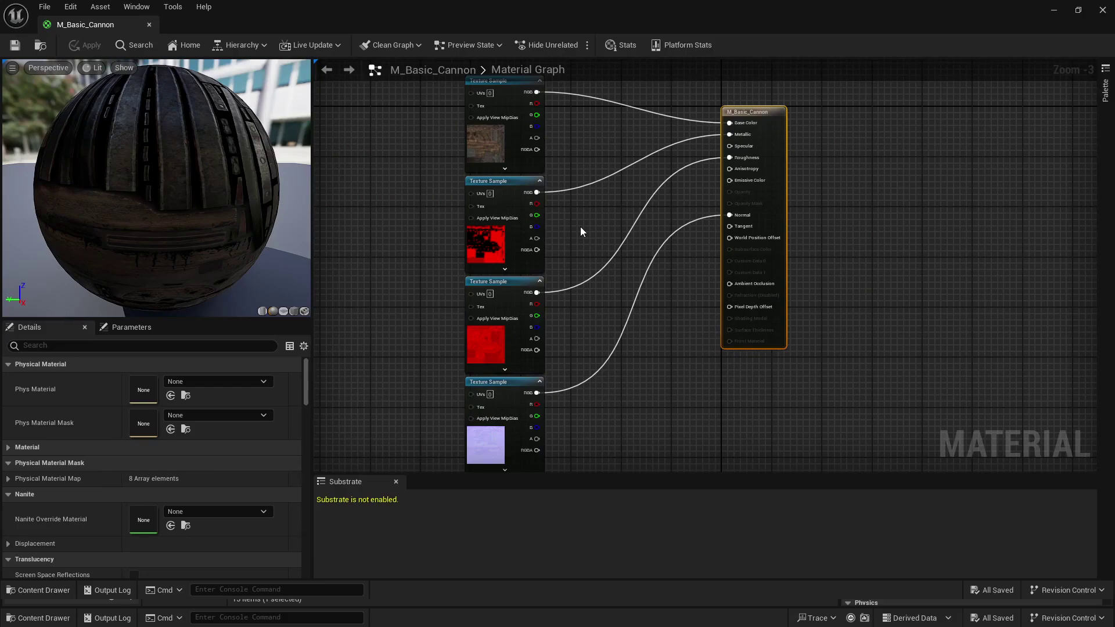
Convert the cannon_01_diff_4k texture sample into a parameter named Base Color.
right_drag(389, 301, 480, 299)
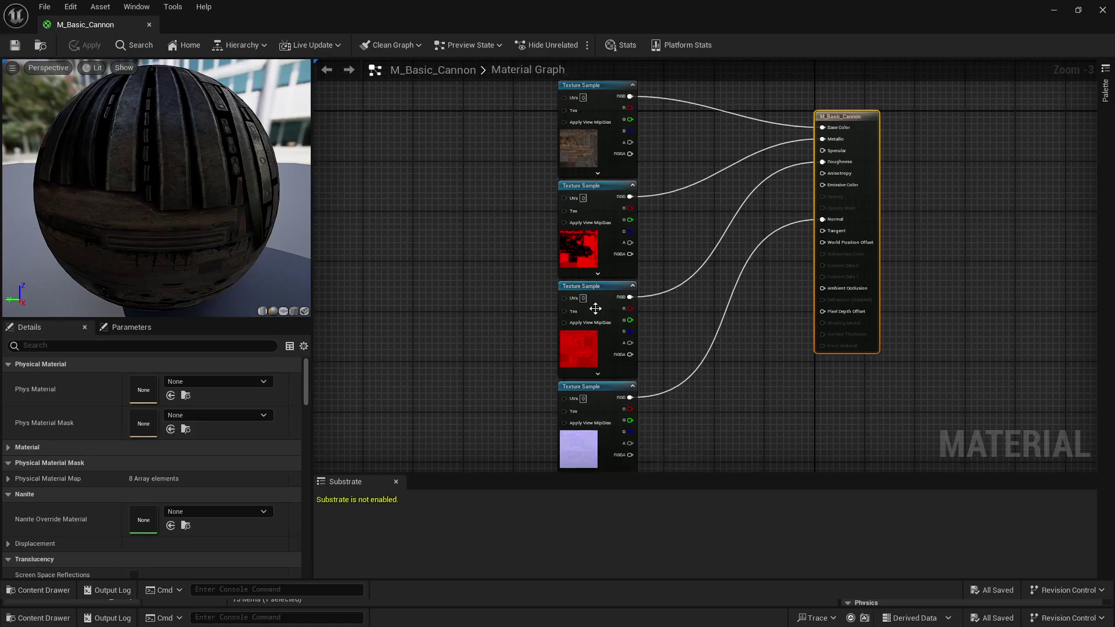
right_click(581, 153)
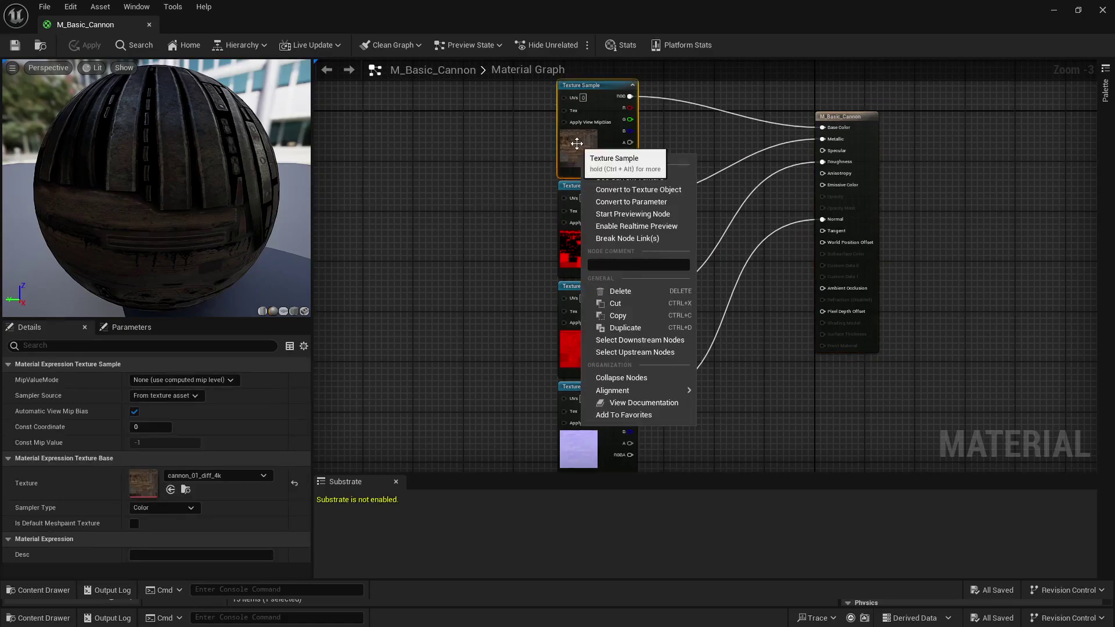
click(632, 200)
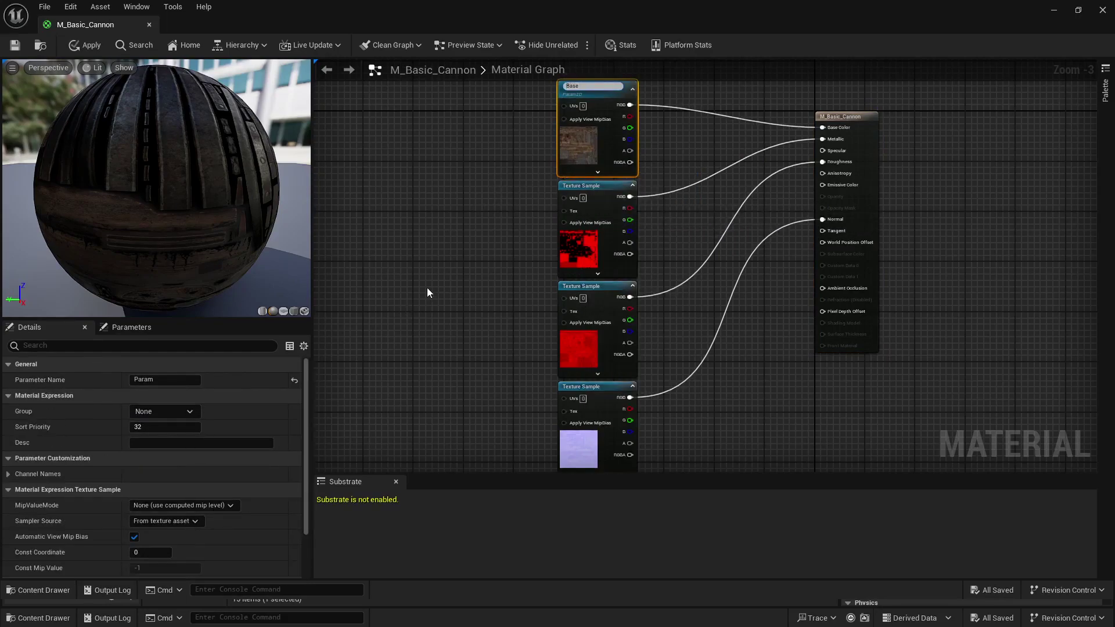
text(Base Color)
key(Return)
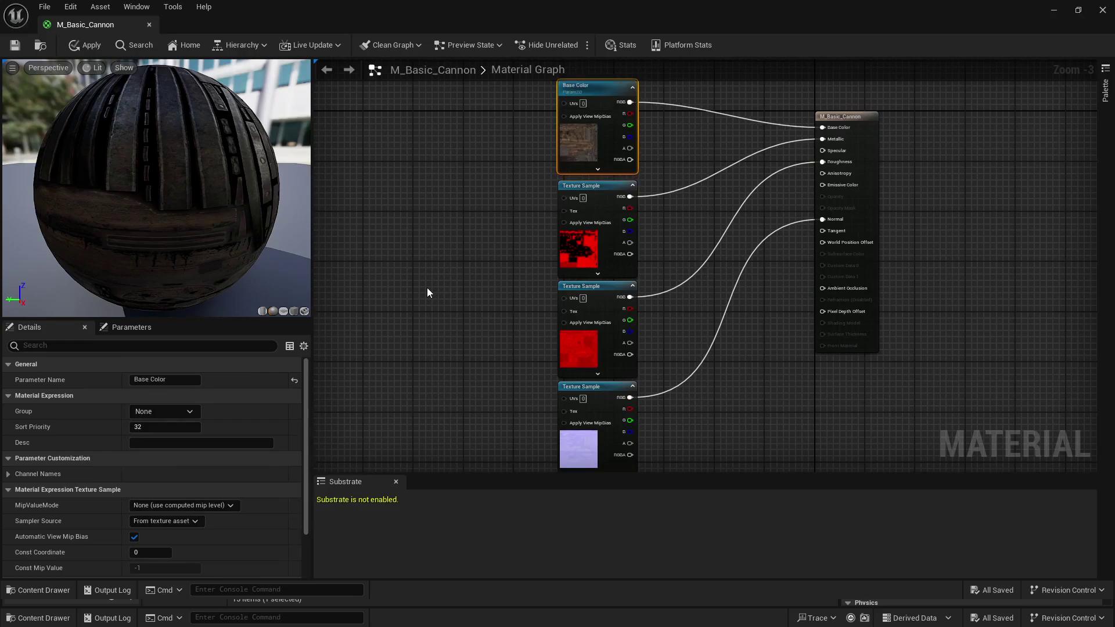
Convert the cannon_01_metal_4k texture sample into a parameter named Metallic.
click(587, 238)
right_click(590, 239)
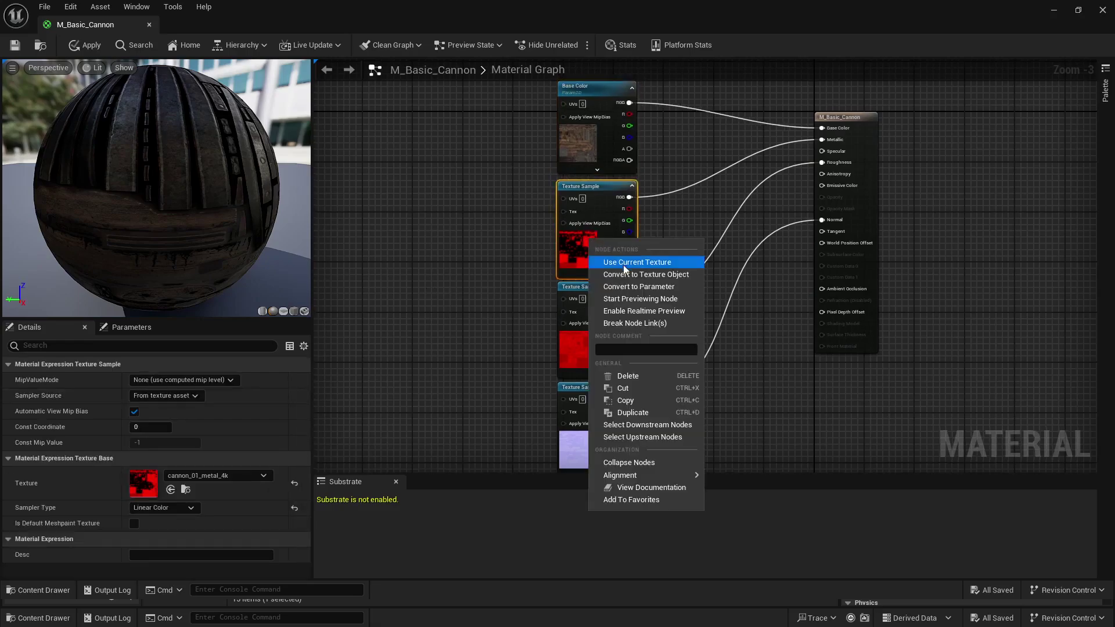
click(622, 286)
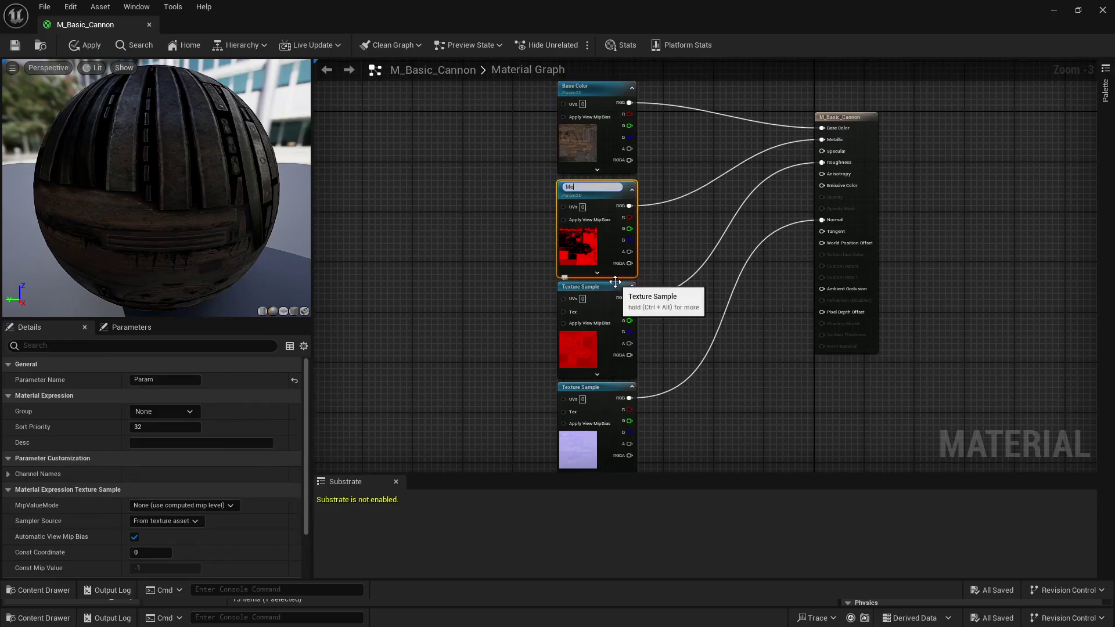
text(Metallic)
key(Return)
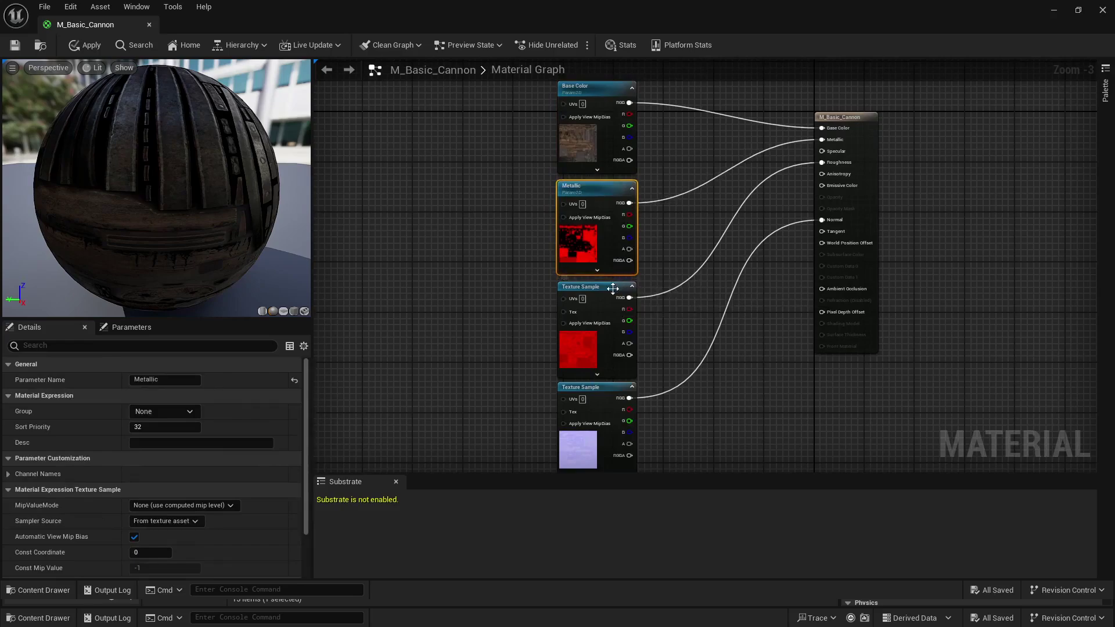
right_drag(497, 345, 488, 292)
right_click(562, 274)
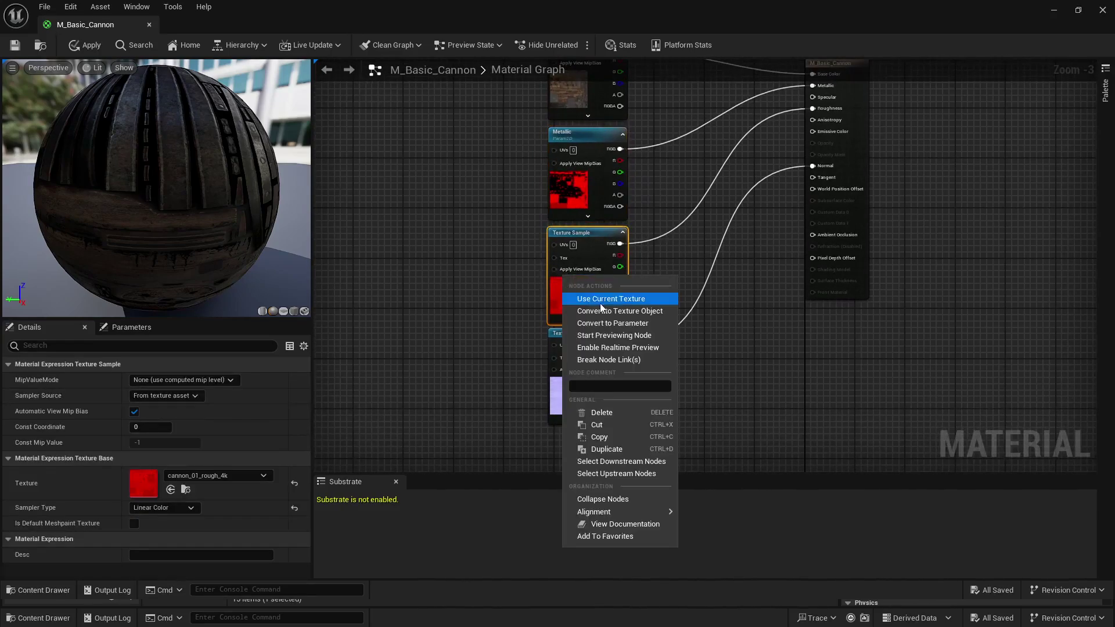
click(606, 329)
key(ctrl+z)
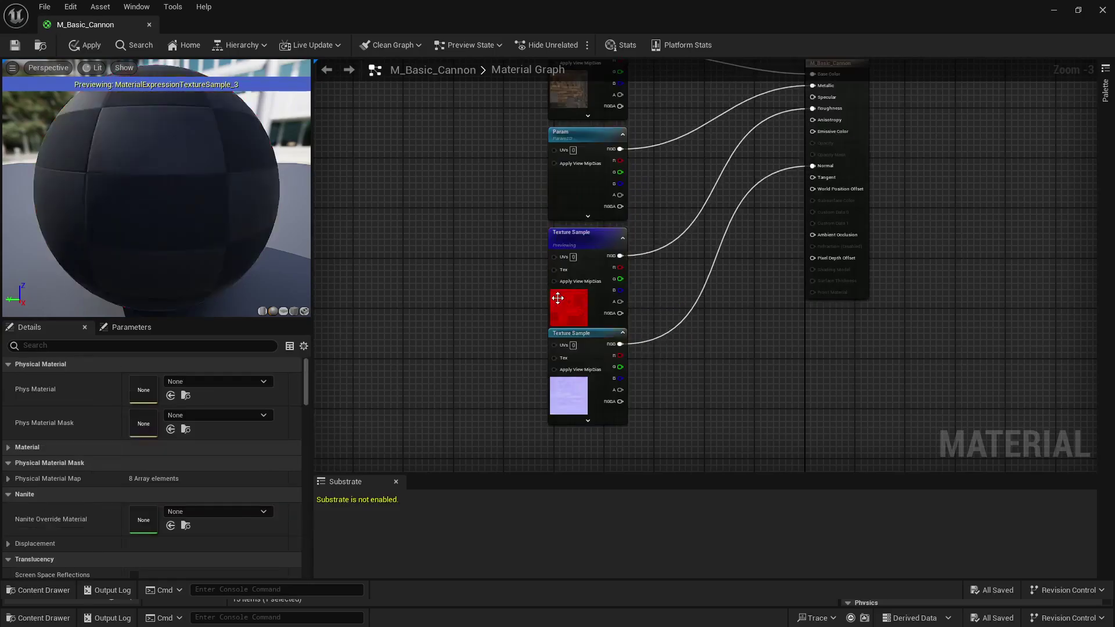
Convert the cannon_01_rough_4k texture sample into a parameter named Roughness.
right_click(563, 295)
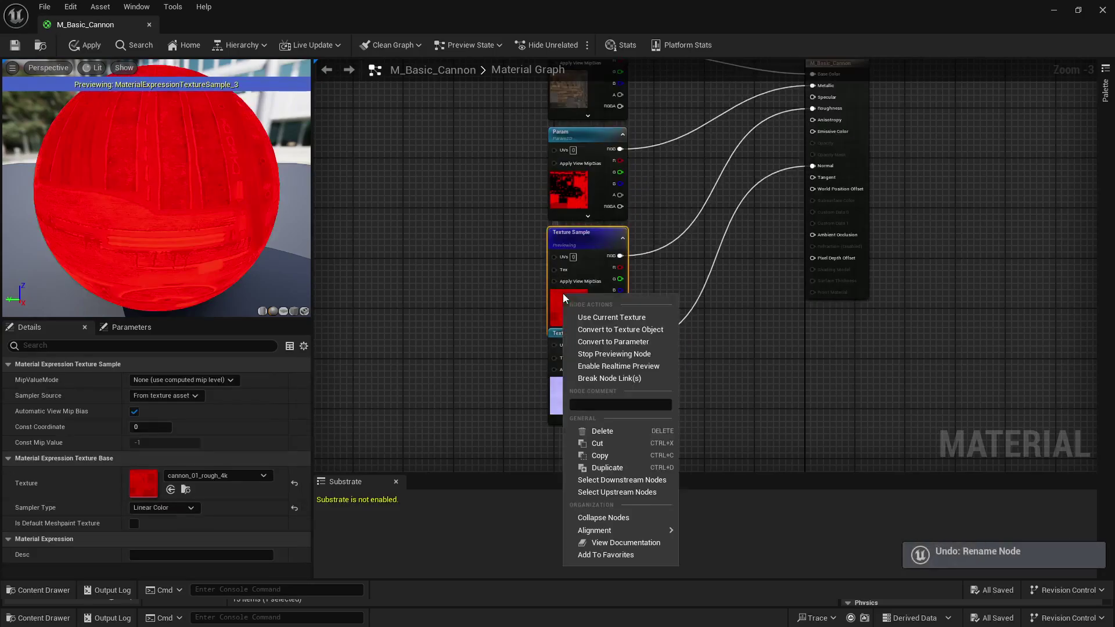
click(595, 342)
text(Rough)
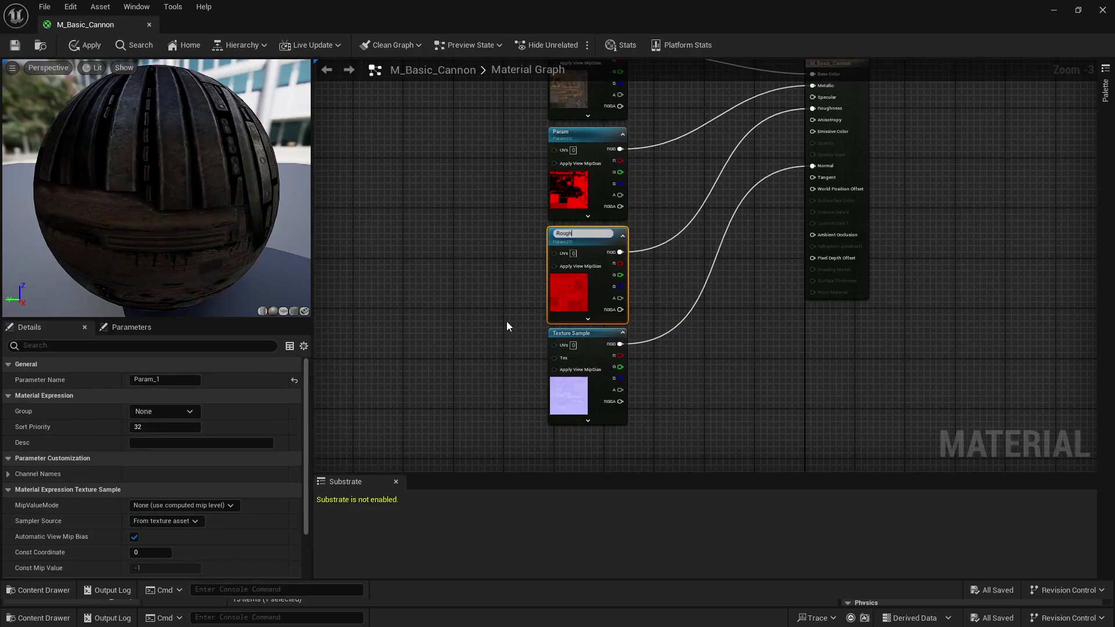
text(ness)
key(Return)
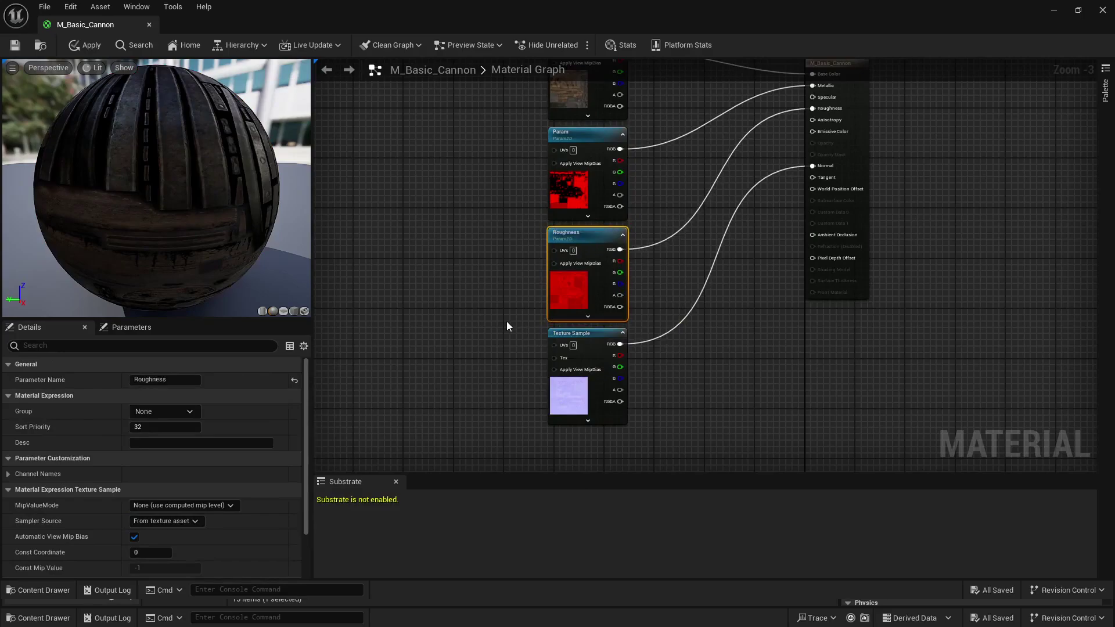
click(517, 305)
Convert the cannon_01_nor_gl_4k texture sample into a parameter named Normal.
right_drag(495, 319, 474, 304)
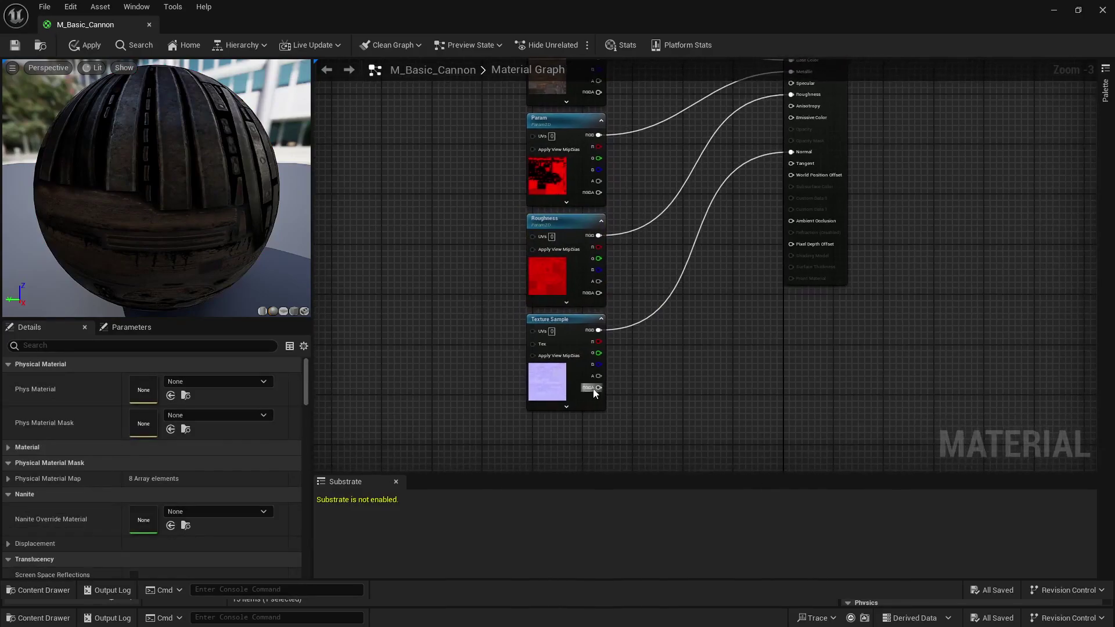
right_click(555, 378)
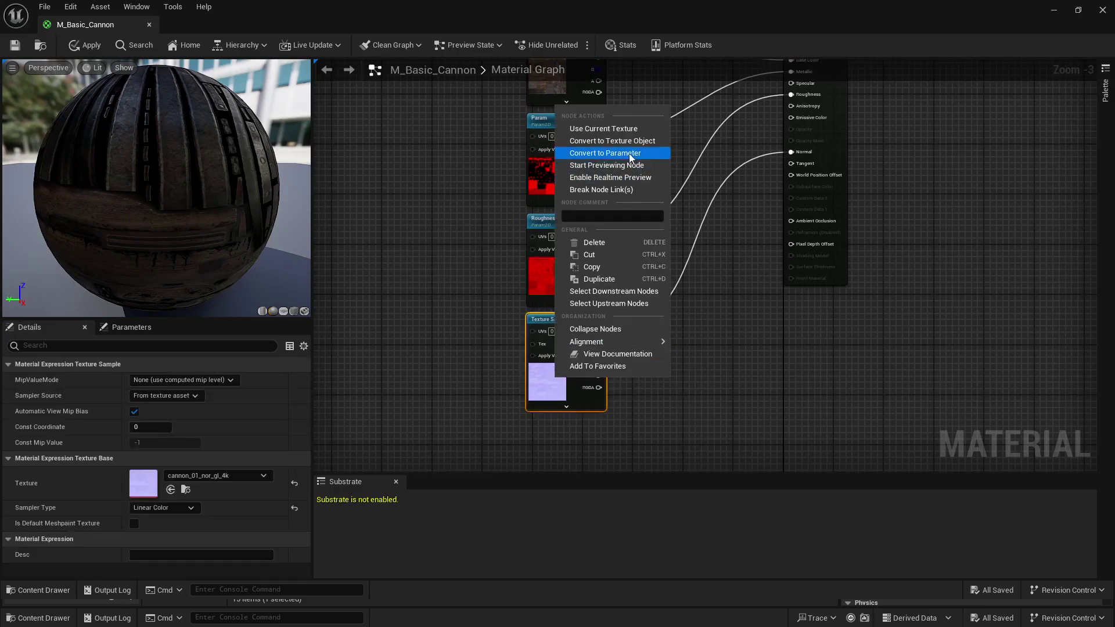
click(599, 153)
text(Normal)
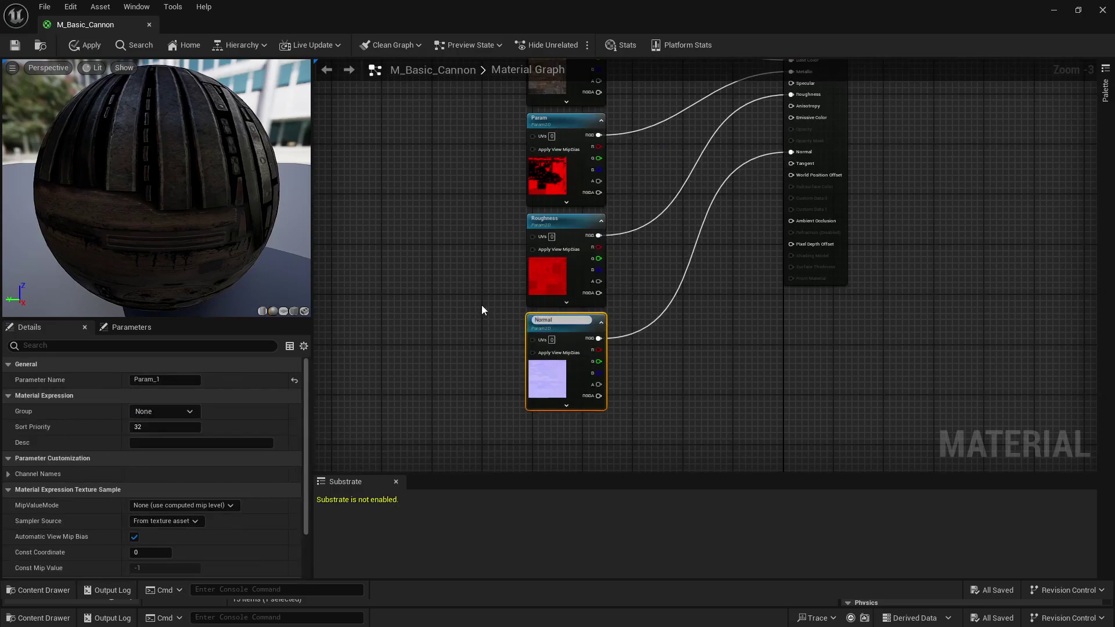
key(Return)
click(482, 305)
Save the M_Basic_Cannon material and close its editor.
scroll(482, 305, down, 2)
mouse_move(413, 204)
right_down()
mouse_move(418, 228)
mouse_move(420, 210)
right_up()
scroll(420, 209, up, 1)
drag(497, 163, 360, 281)
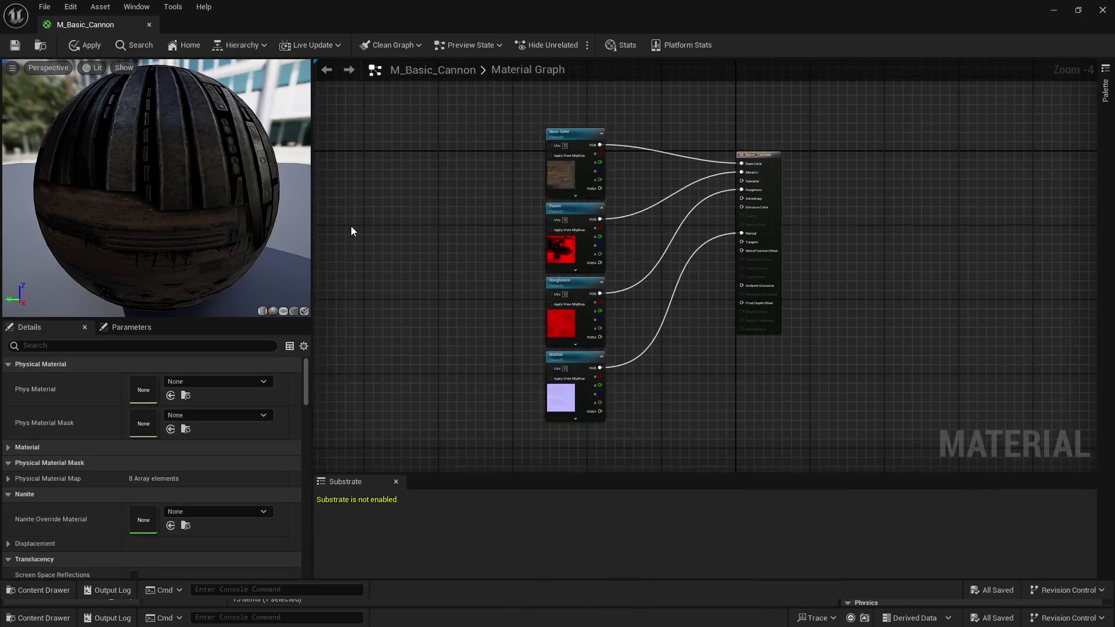
click(15, 44)
click(149, 25)
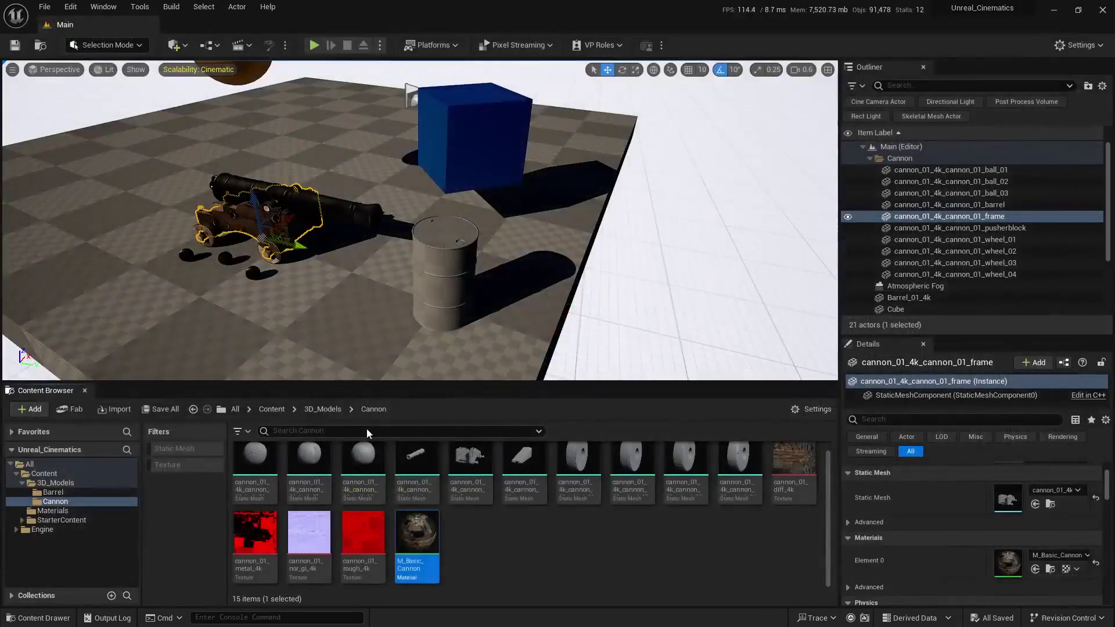
Create a material instance from M_Basic_Cannon in the Cannon folder, keeping the default name.
right_click(424, 540)
click(489, 285)
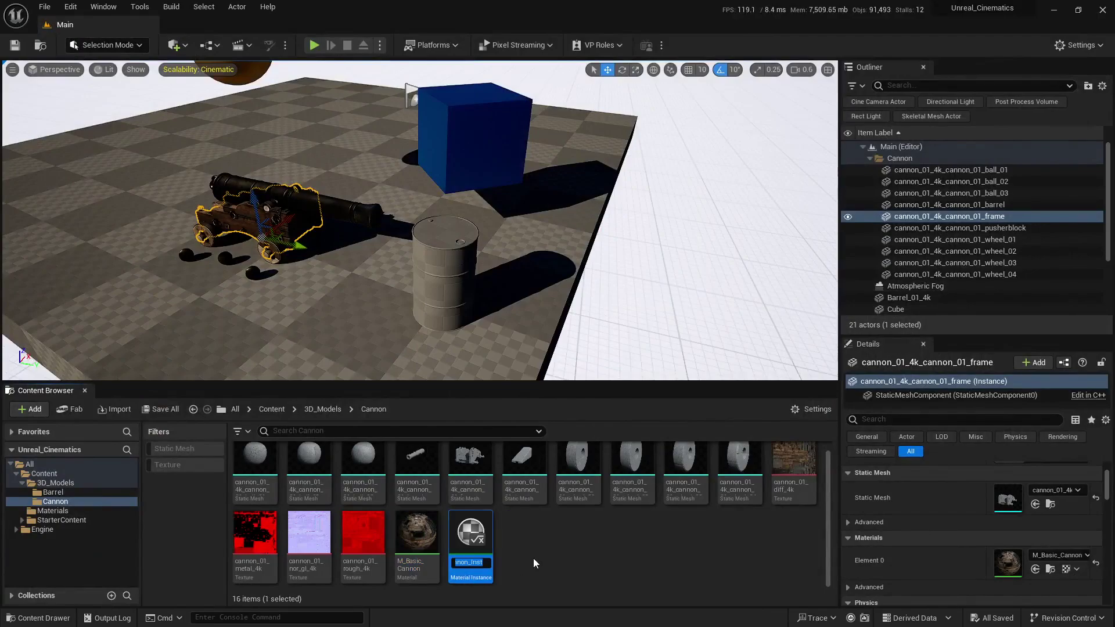
key(Return)
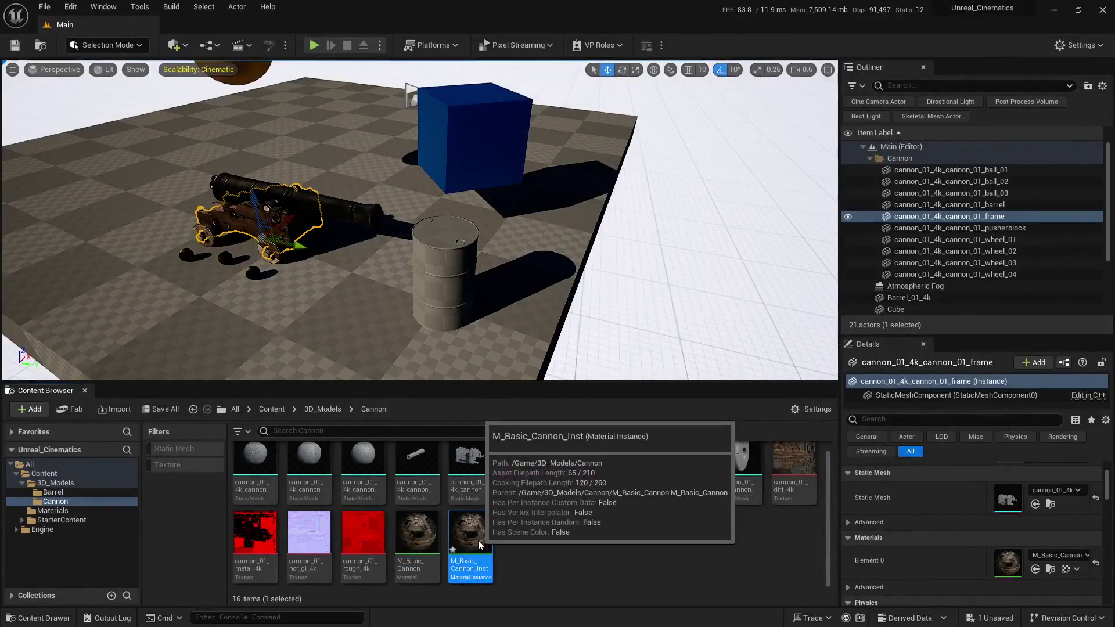
Open M_Basic_Cannon_Inst and enable overrides for the Base Color, Normal, Param and Roughness texture parameters.
double_click(477, 539)
double_click(713, 5)
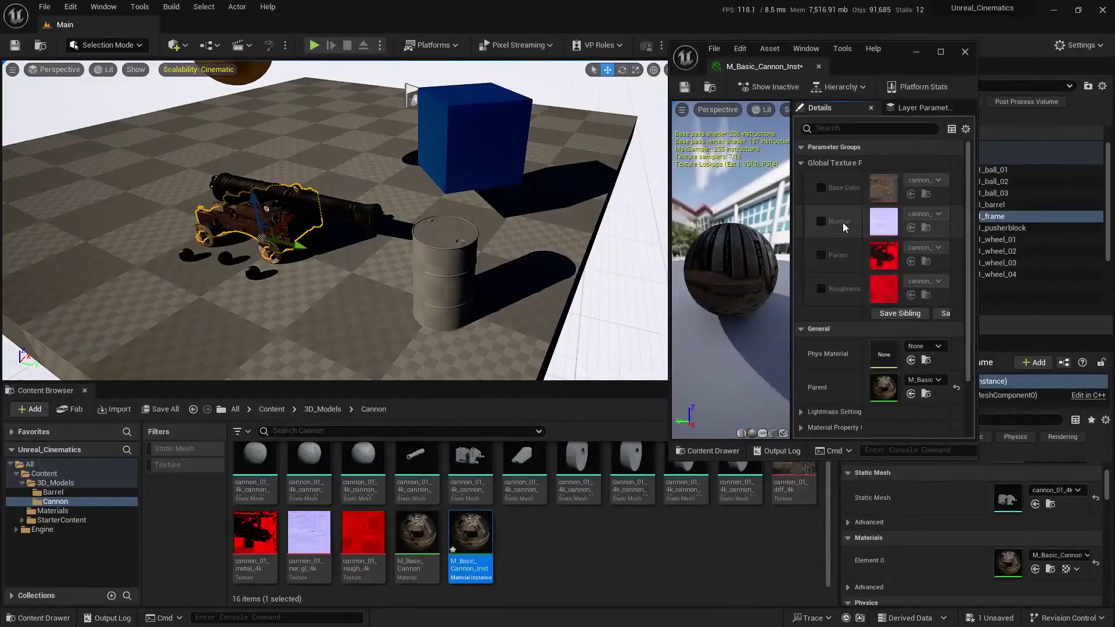
click(822, 187)
click(821, 222)
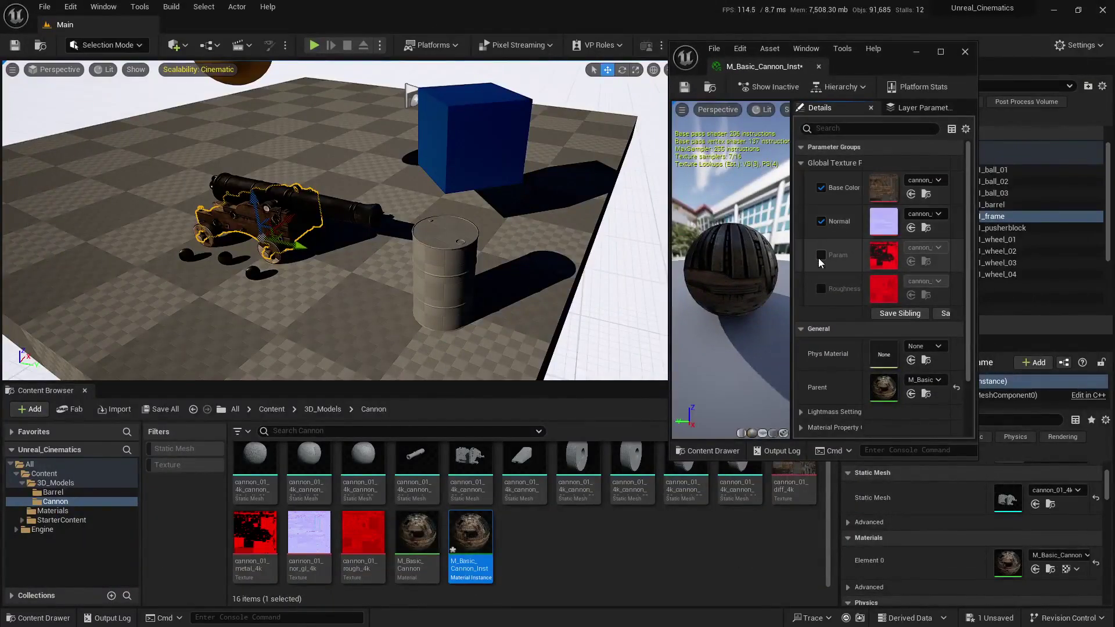
click(822, 255)
click(821, 289)
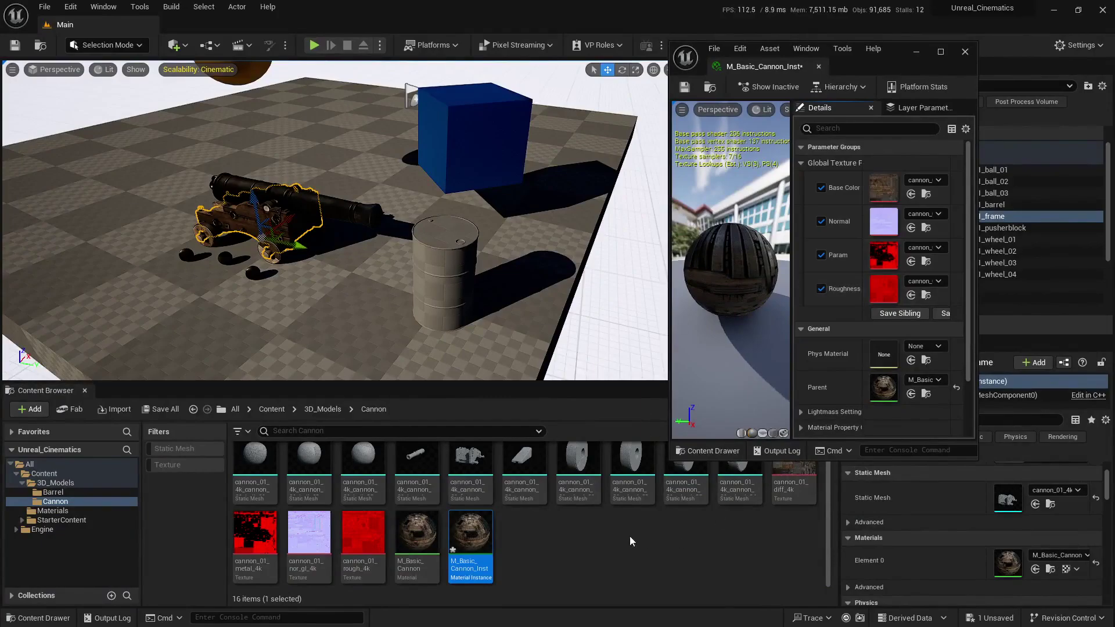
Duplicate M_Basic_Cannon_Inst and apply the copy to the barrel in the level, with the copy's editor open.
key(ctrl+d)
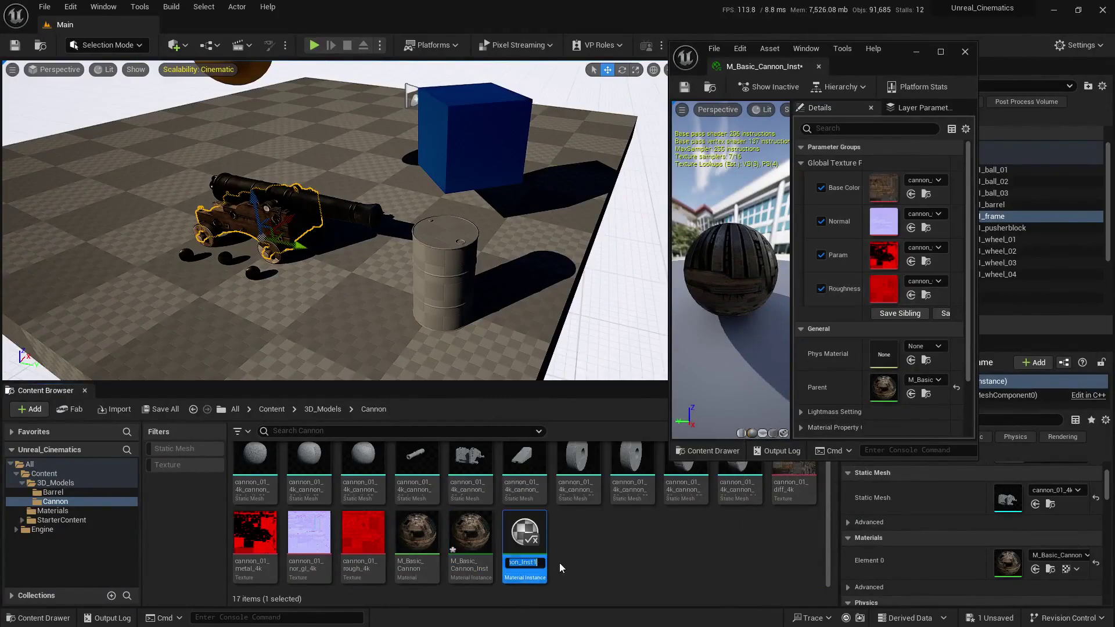
click(966, 51)
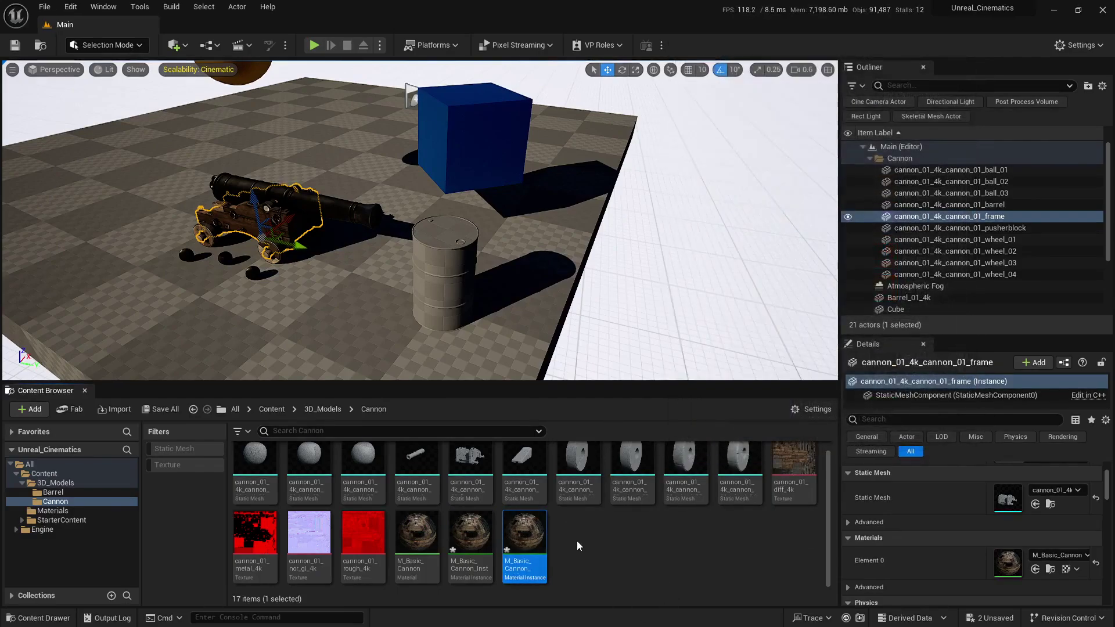
double_click(533, 533)
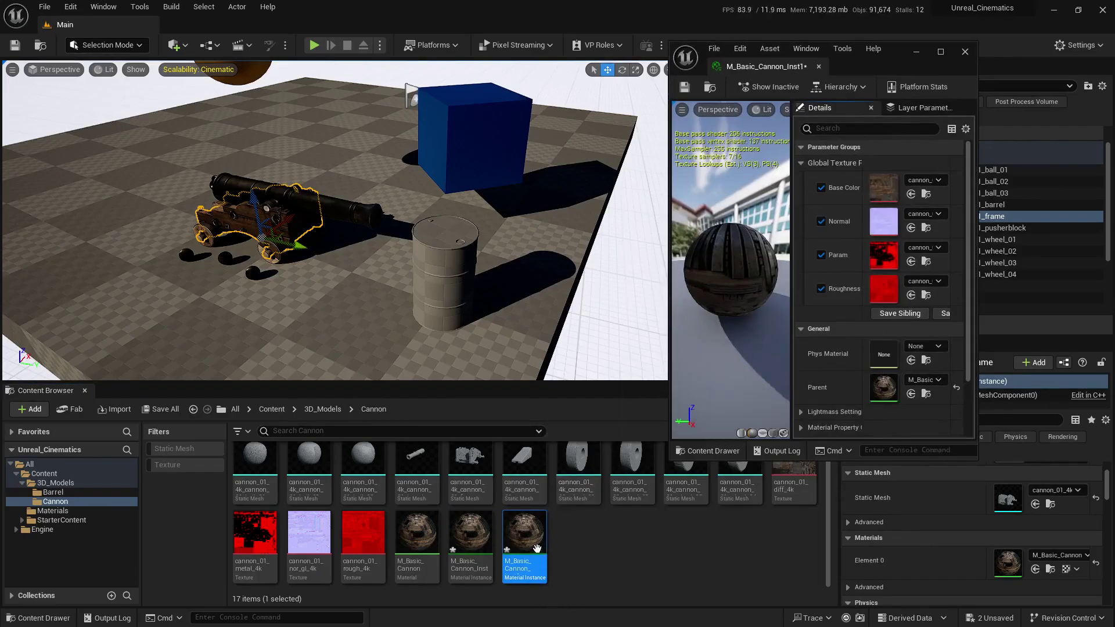
drag(525, 533, 443, 260)
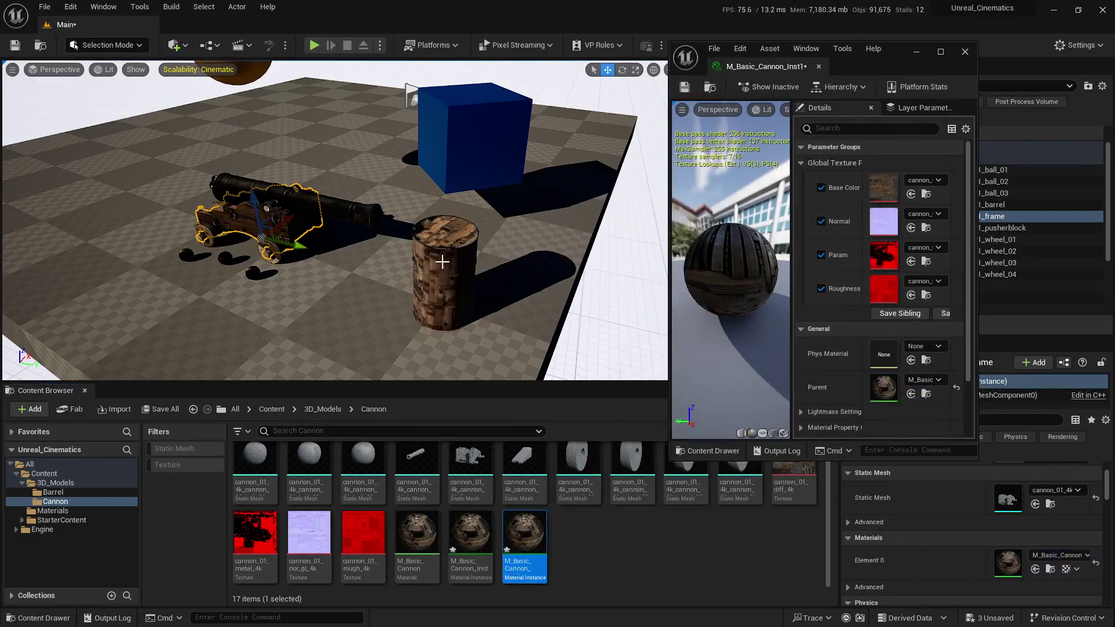
right_drag(443, 259, 424, 255)
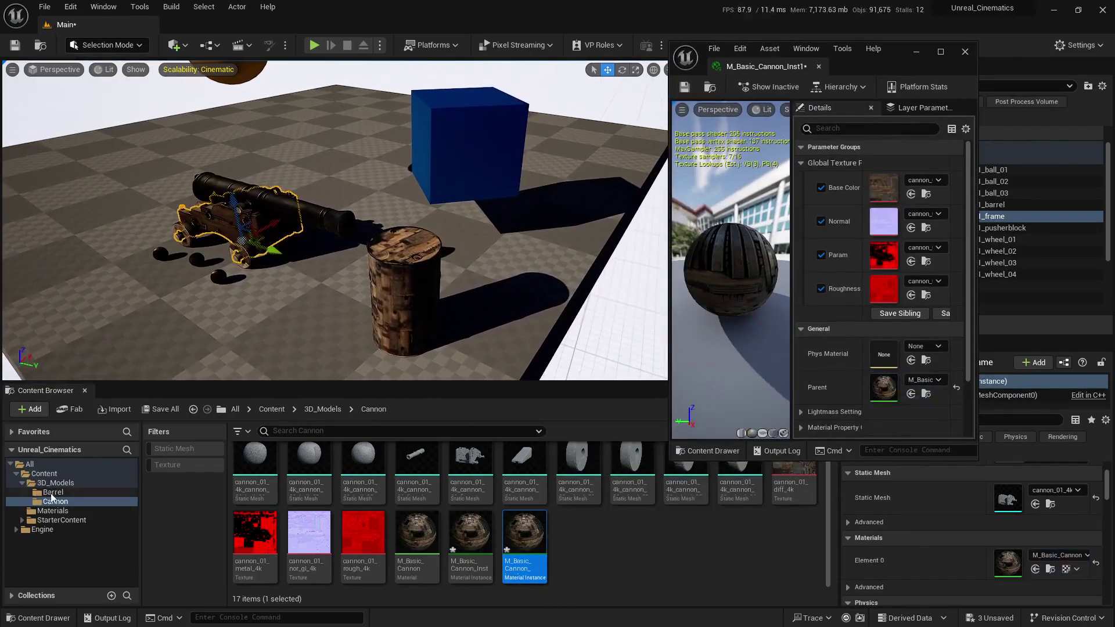
Assign Barrel_01_explosive_diff_4k to the duplicated instance's Base Color and Barrel_01_explosive_metallic_4k to its Param texture.
click(53, 493)
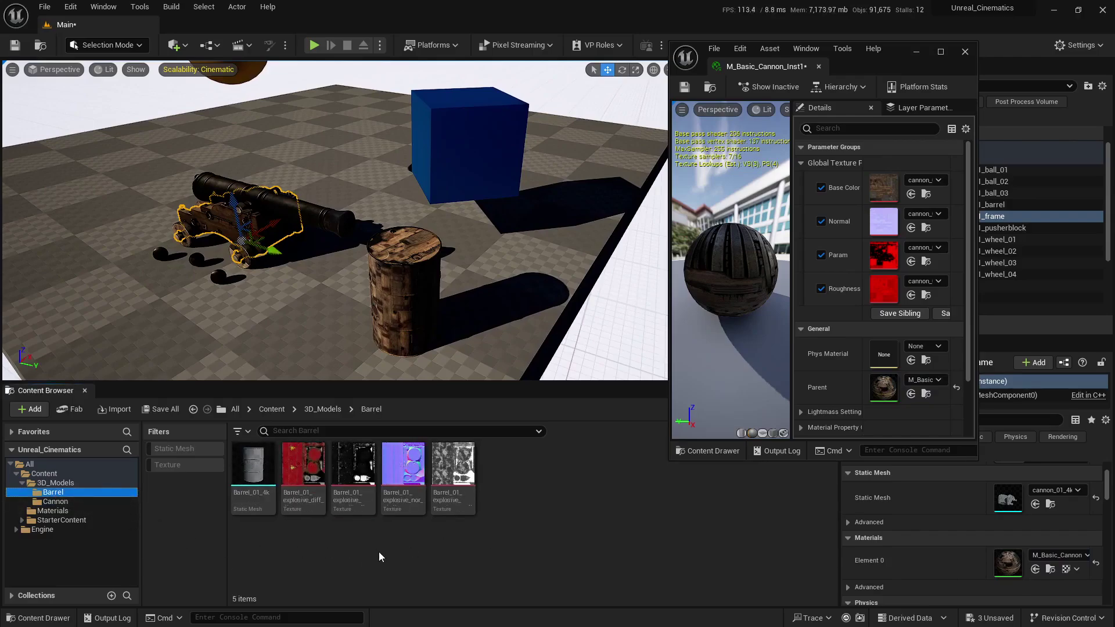
drag(303, 468, 887, 193)
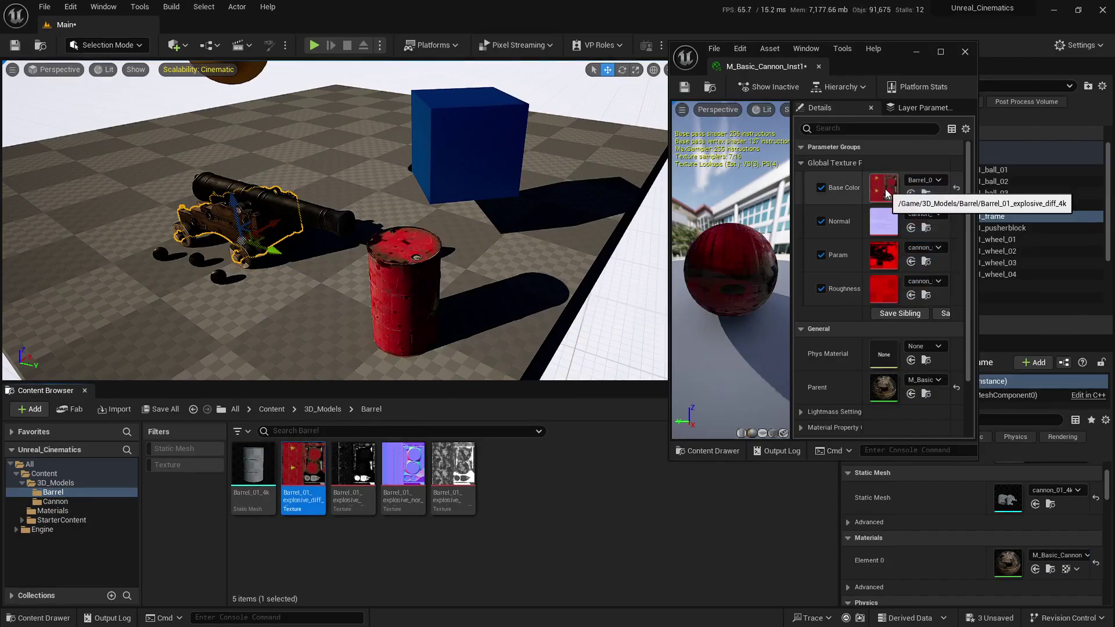
click(363, 463)
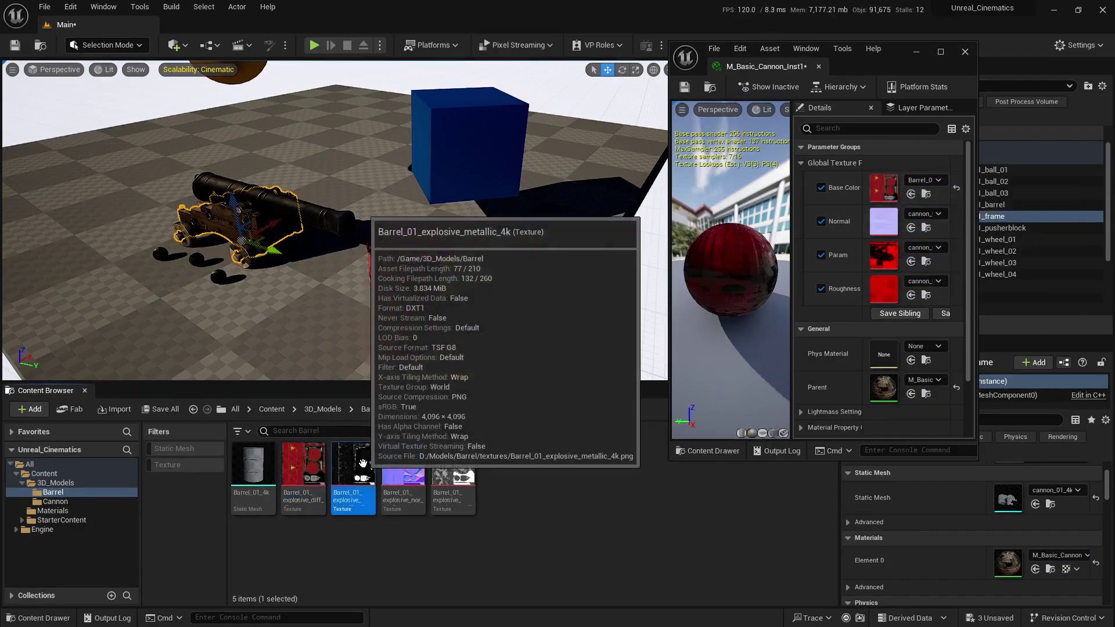
drag(363, 463, 878, 250)
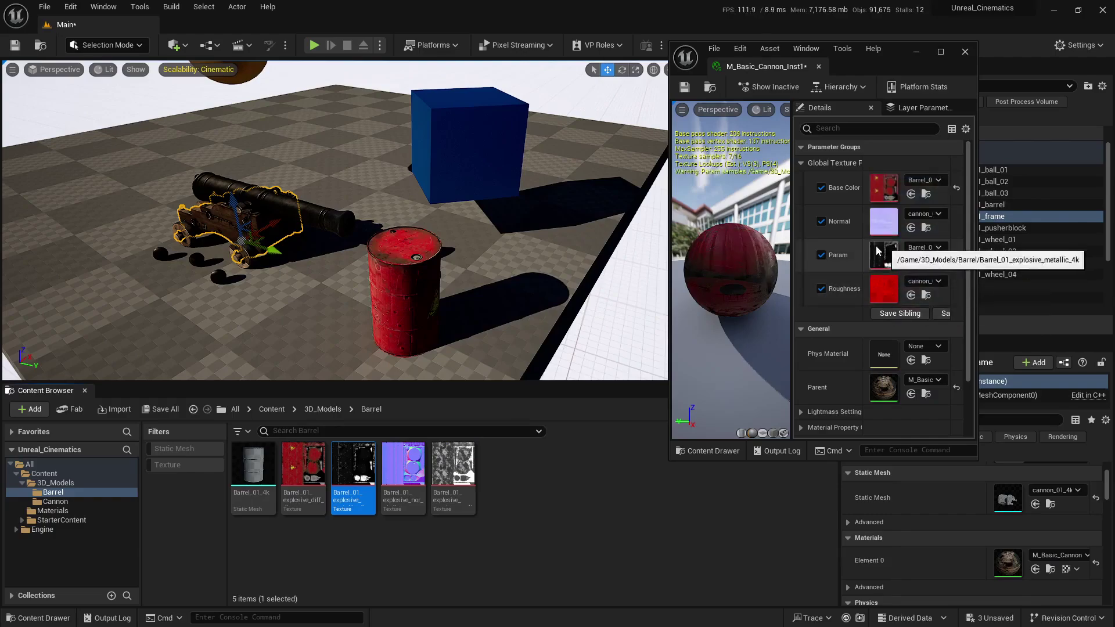
Rename the Param texture parameter to Metallic in the parent M_Basic_Cannon material, close that material, and return to the instance's floating editor.
double_click(883, 392)
click(941, 52)
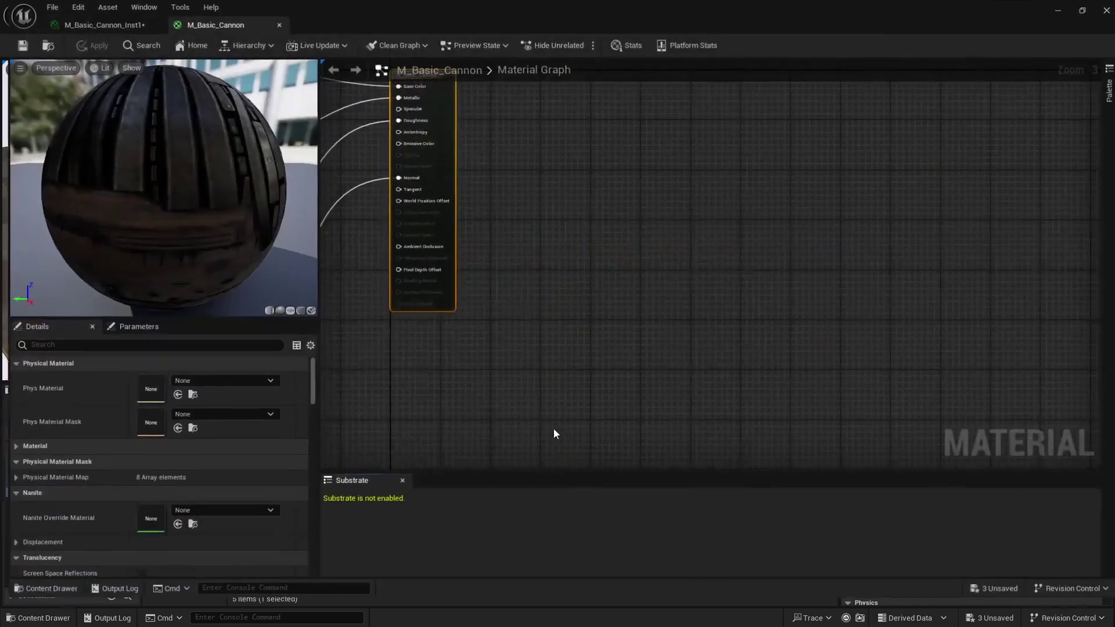
right_drag(620, 319, 935, 383)
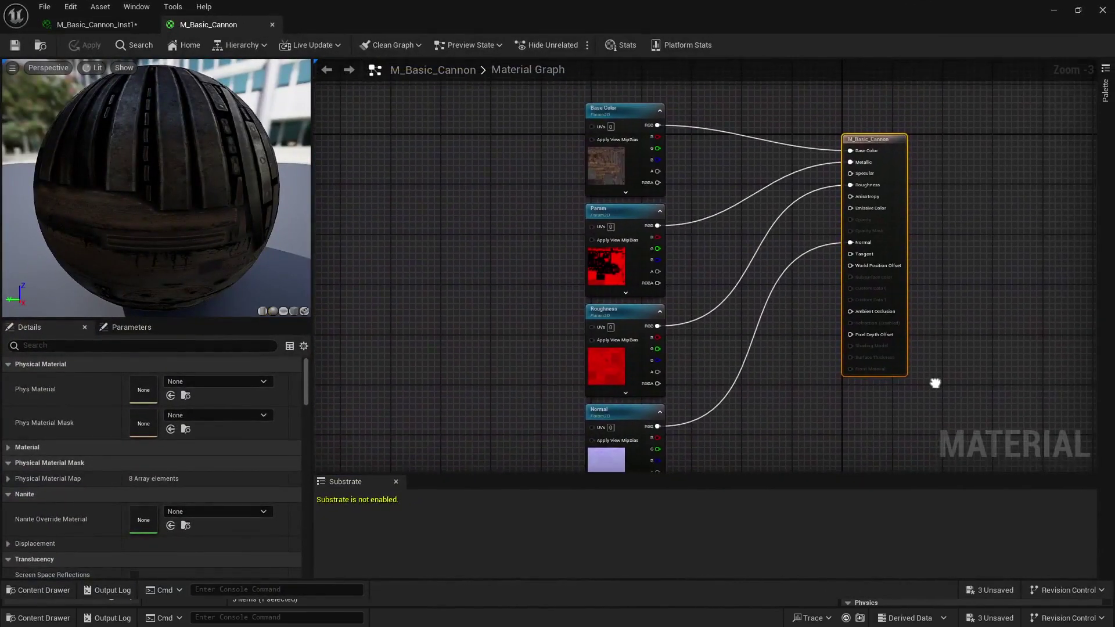
click(605, 271)
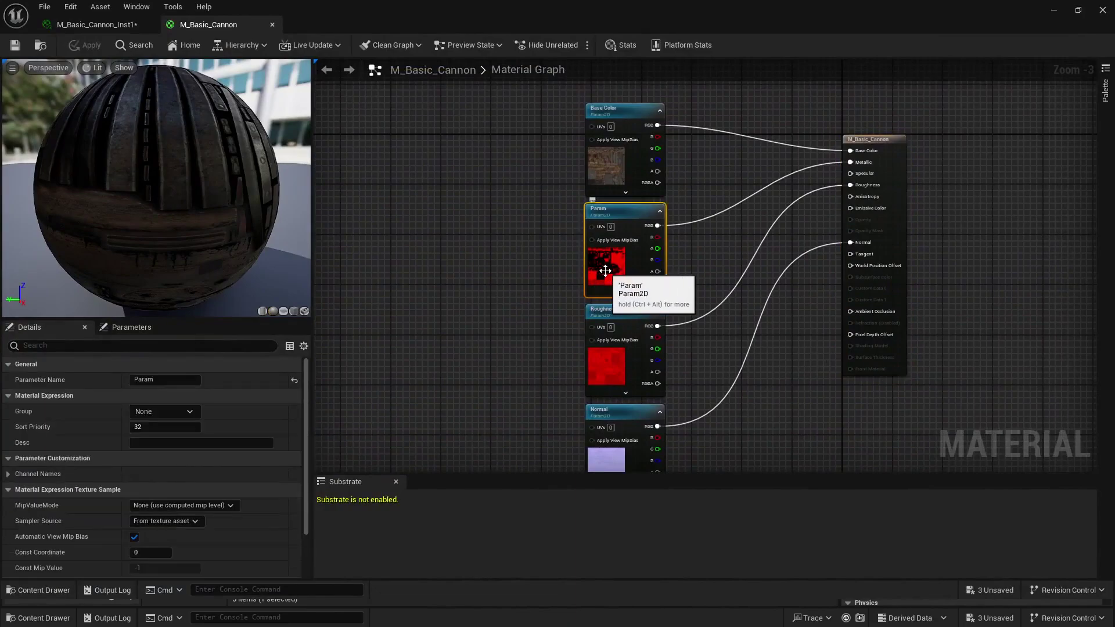
right_click(605, 270)
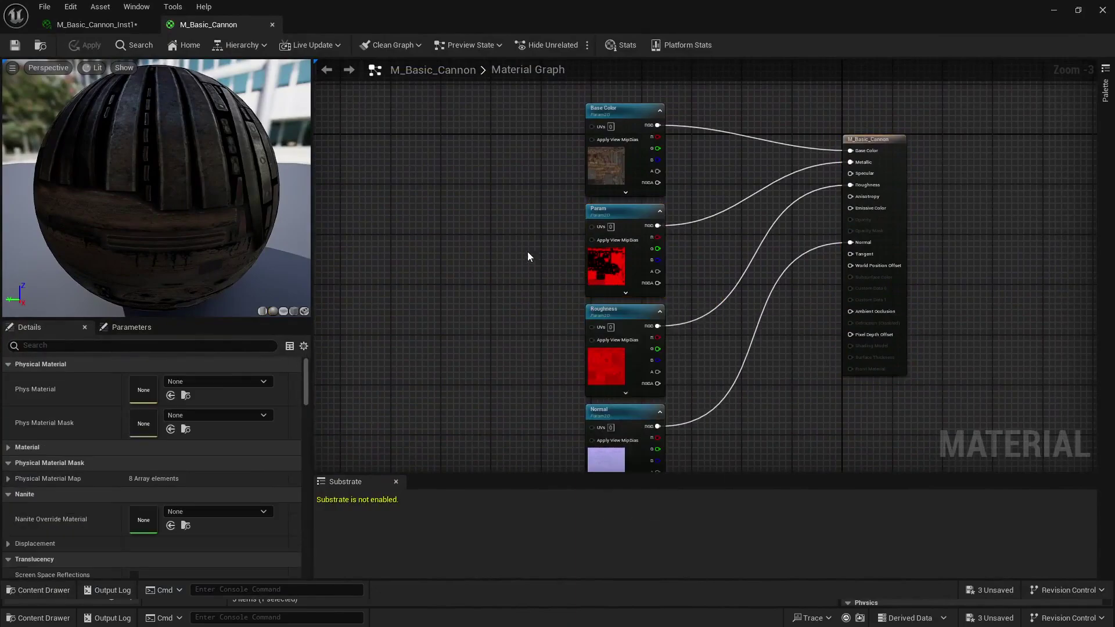
click(606, 259)
click(135, 378)
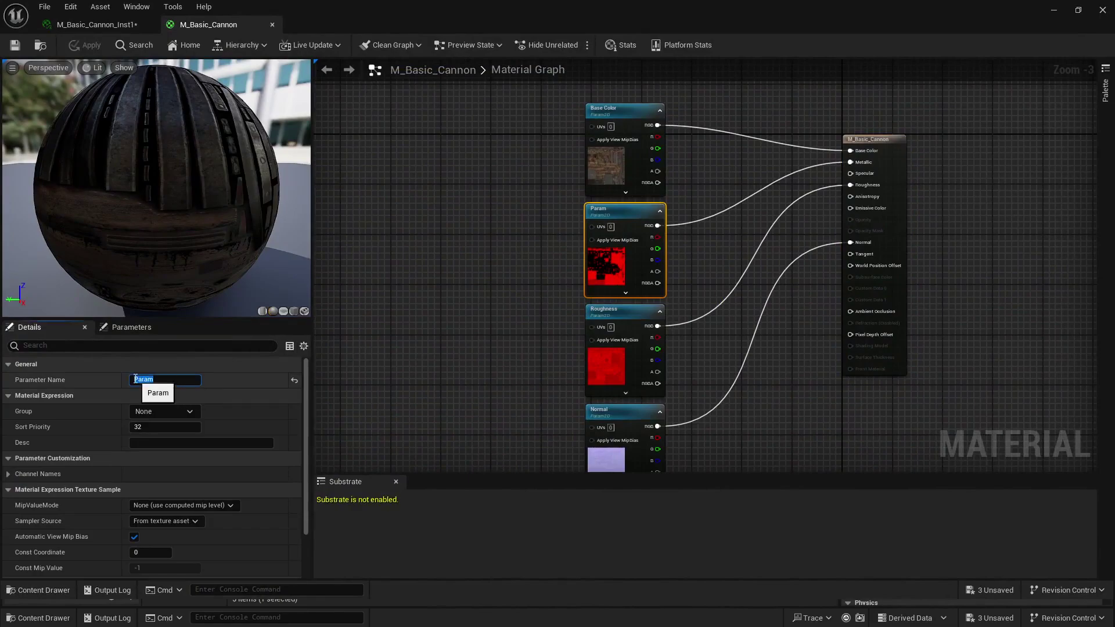
text(Metallic)
key(Return)
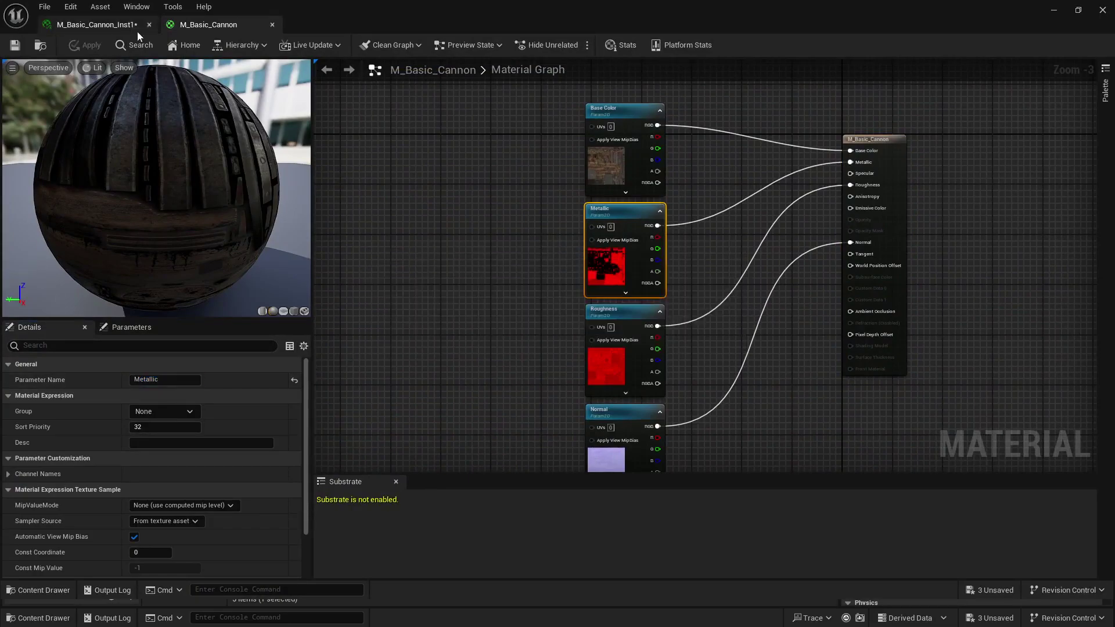
click(273, 25)
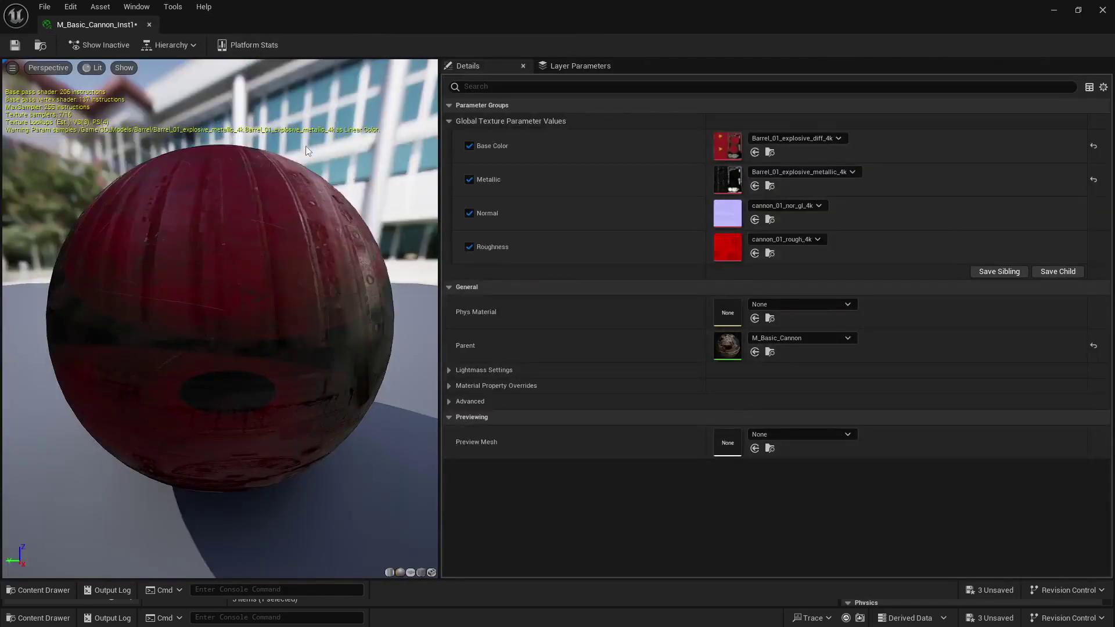
double_click(456, 17)
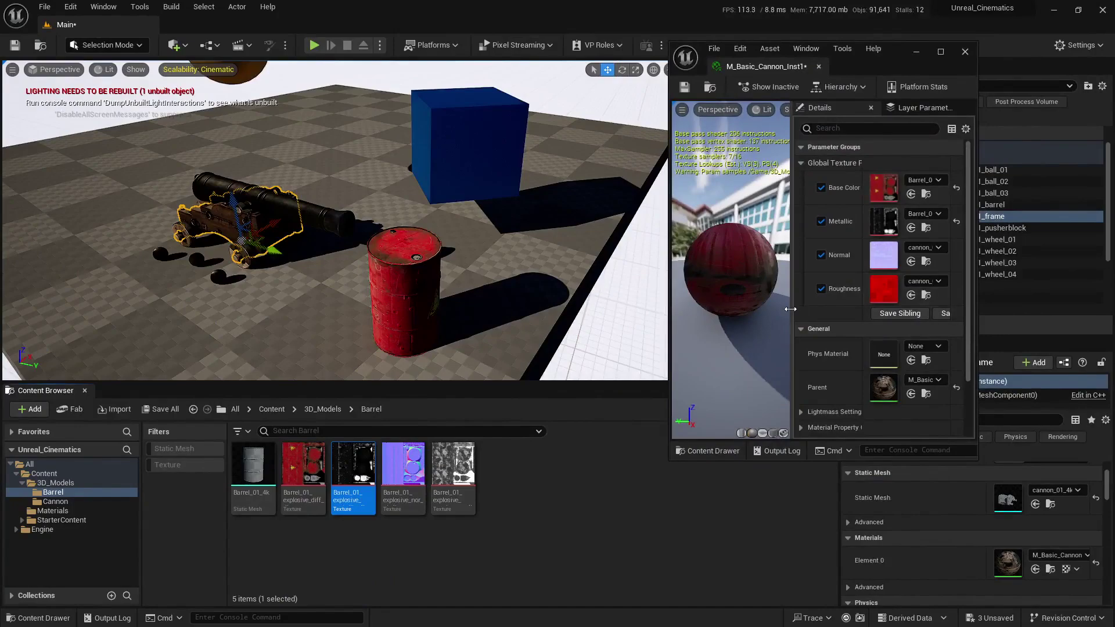
Assign the barrel's normal map to the instance's Normal parameter and Barrel_01_explosive_roughness_4k to Roughness, then close the instance editor.
drag(791, 314, 727, 313)
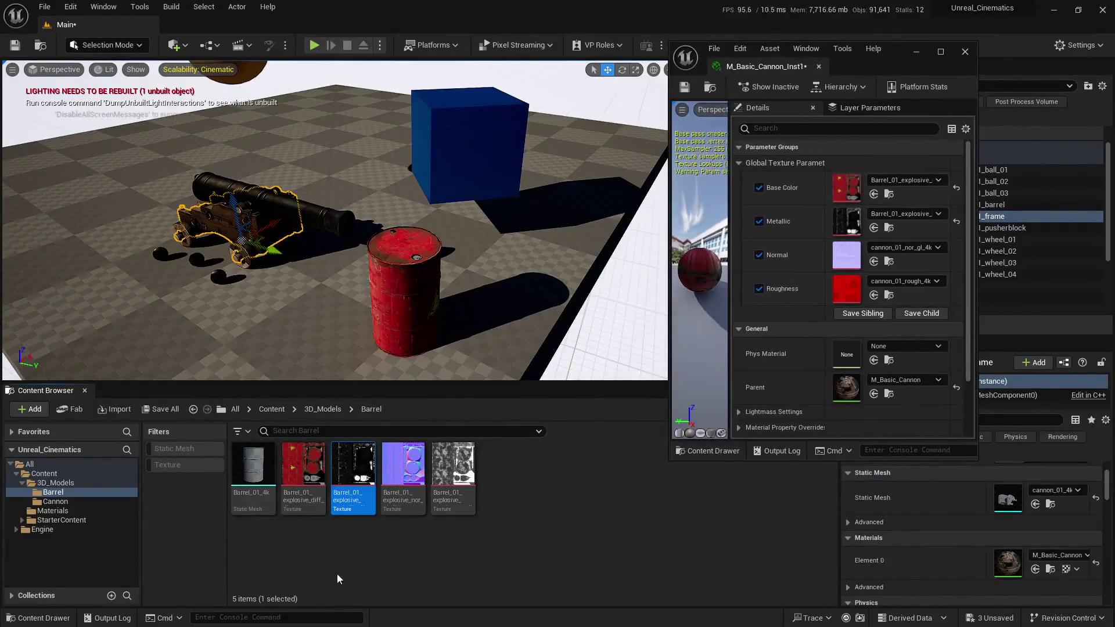
mouse_move(407, 471)
drag(407, 470, 837, 256)
drag(453, 468, 529, 273)
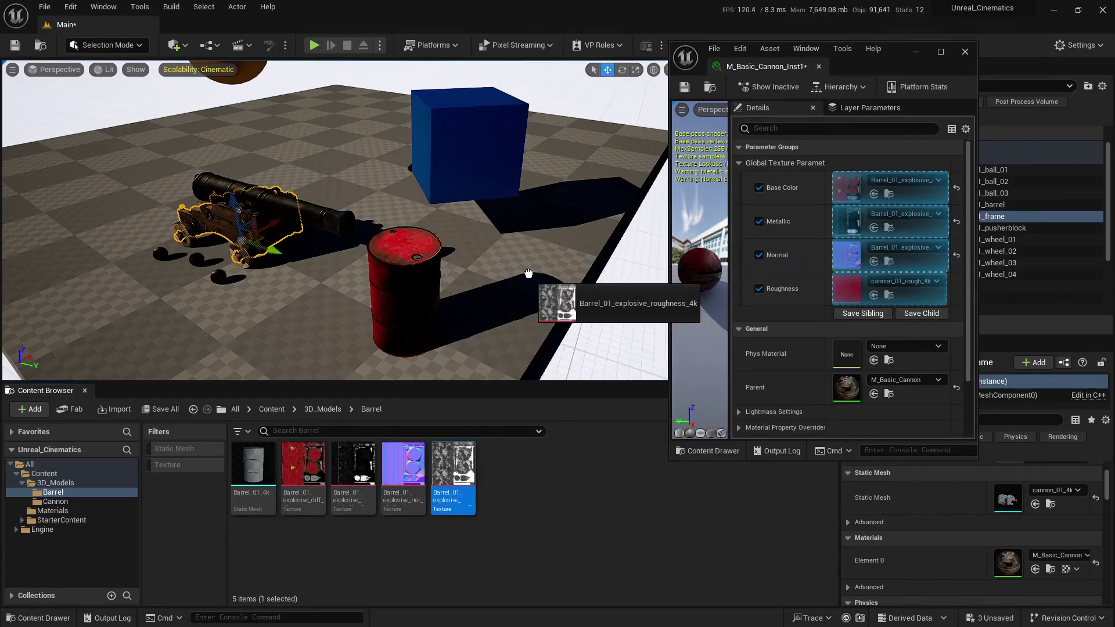
drag(528, 273, 847, 289)
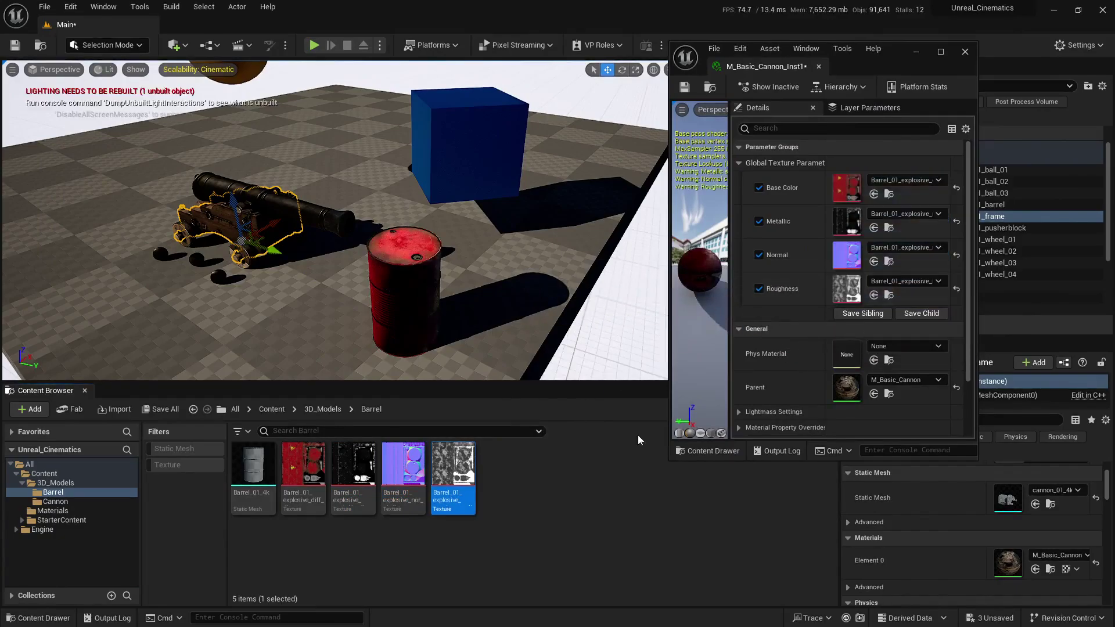
click(964, 53)
mouse_move(531, 297)
right_down()
mouse_move(558, 293)
mouse_move(531, 298)
mouse_move(558, 311)
mouse_move(586, 302)
mouse_move(572, 288)
mouse_move(531, 297)
right_up()
key(Escape)
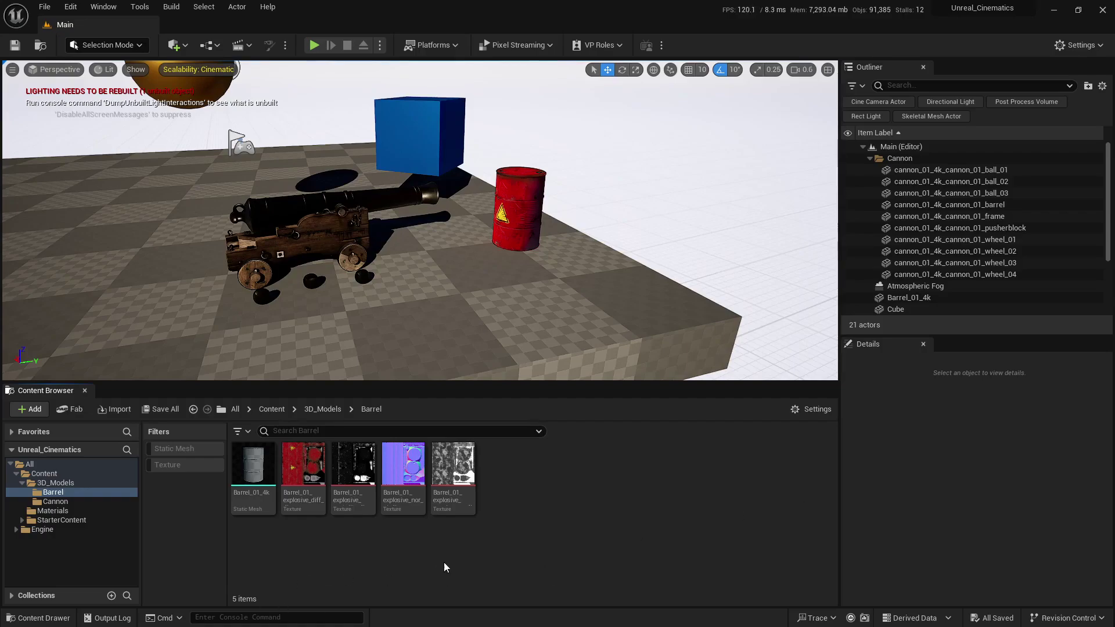
Create a folder named Wooden_Crate inside 3D_Models and open it.
click(55, 483)
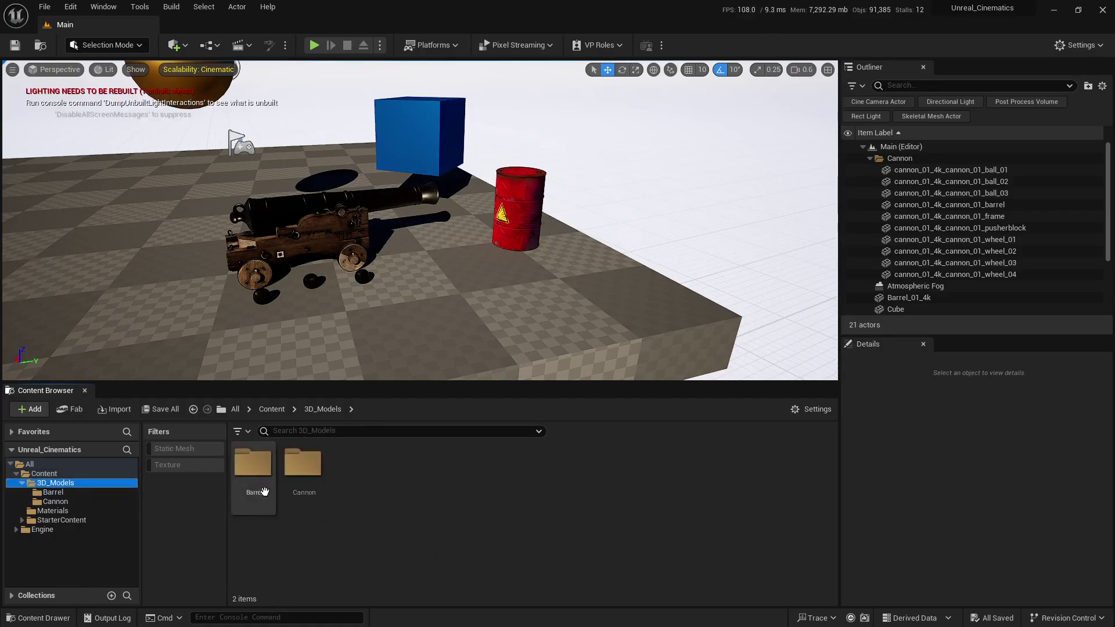
right_click(392, 469)
click(437, 208)
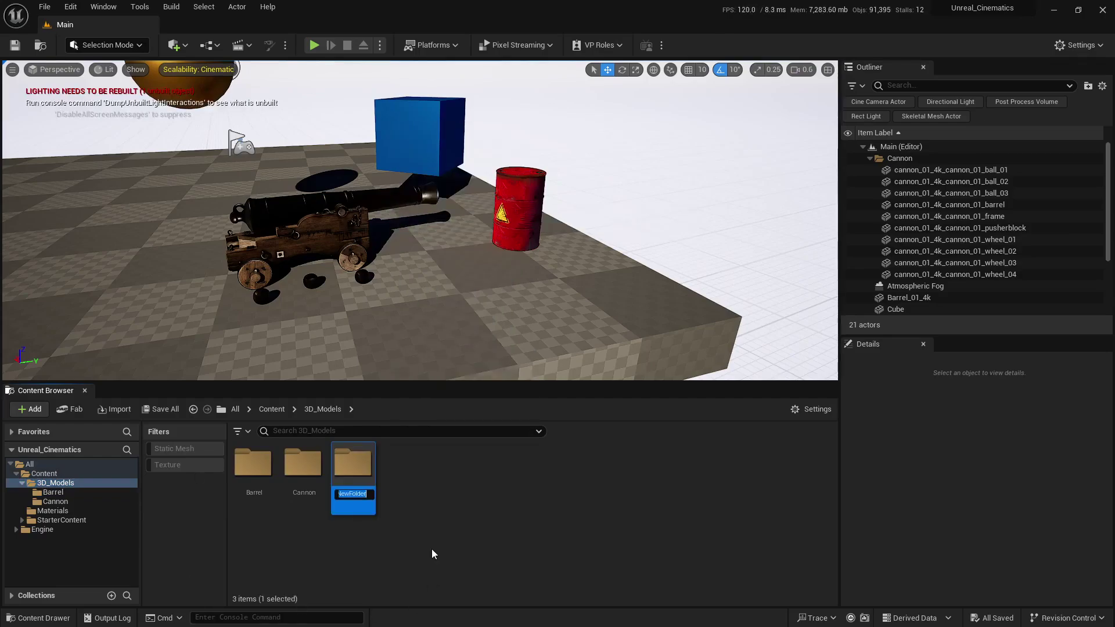
text(Wooden_Crate)
key(Return)
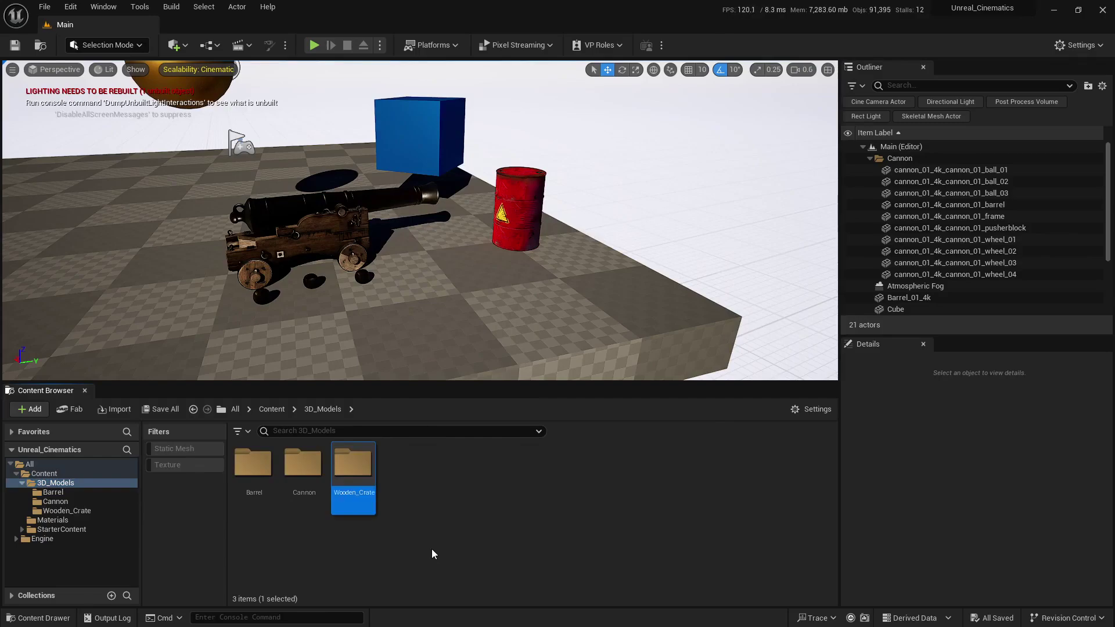
key(Return)
Import the wooden_crate_02_4k model from the Wooden Crate source folder with the current FBX options and dismiss the message log.
click(115, 409)
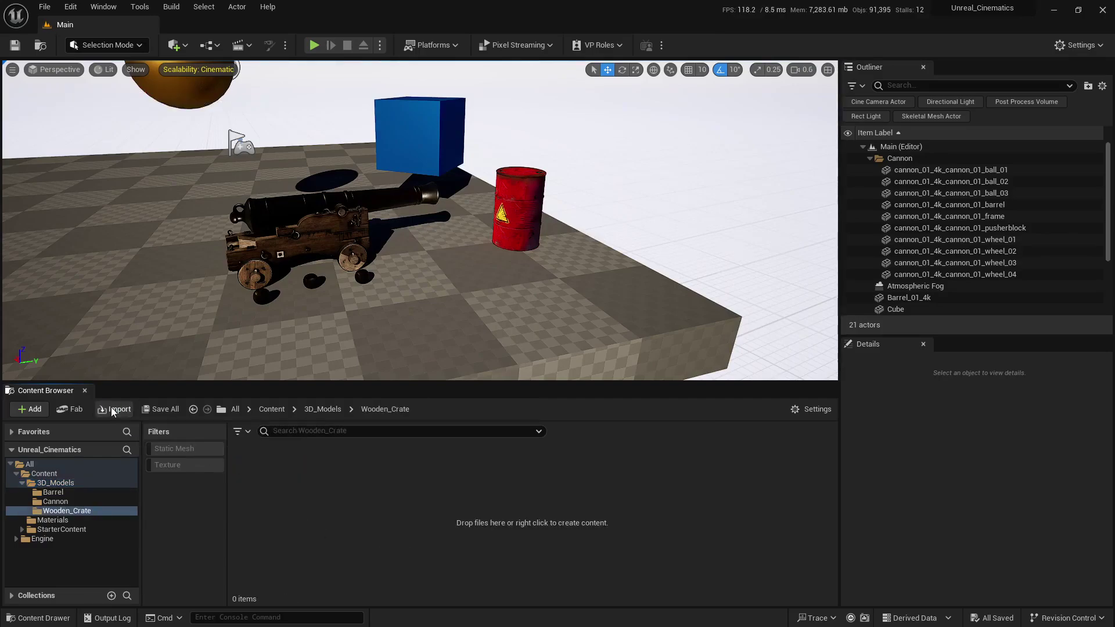
click(222, 33)
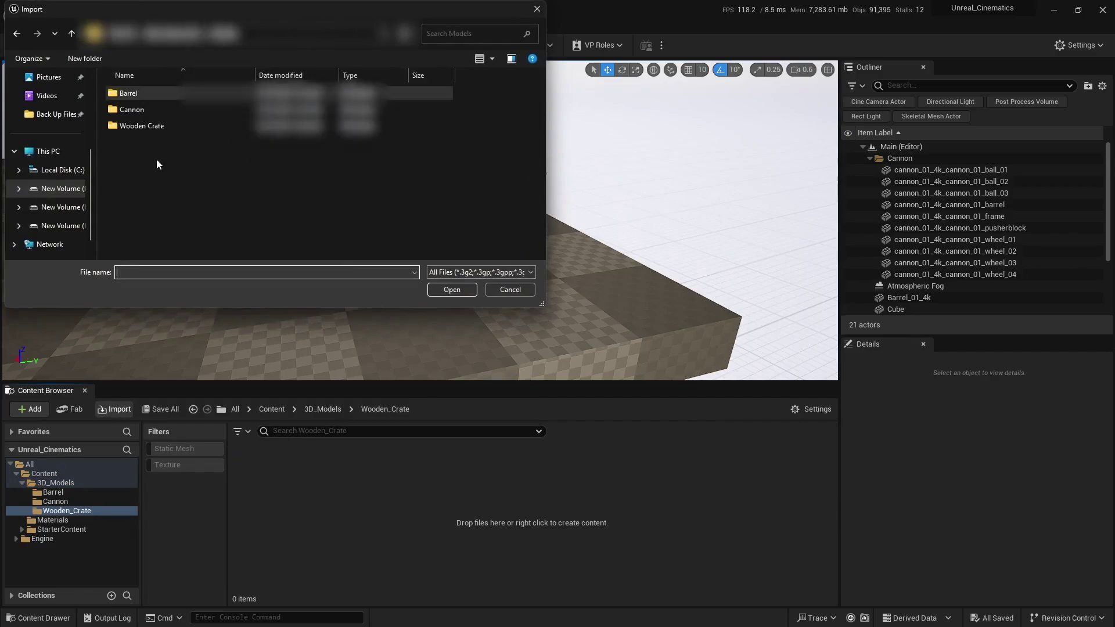
double_click(144, 125)
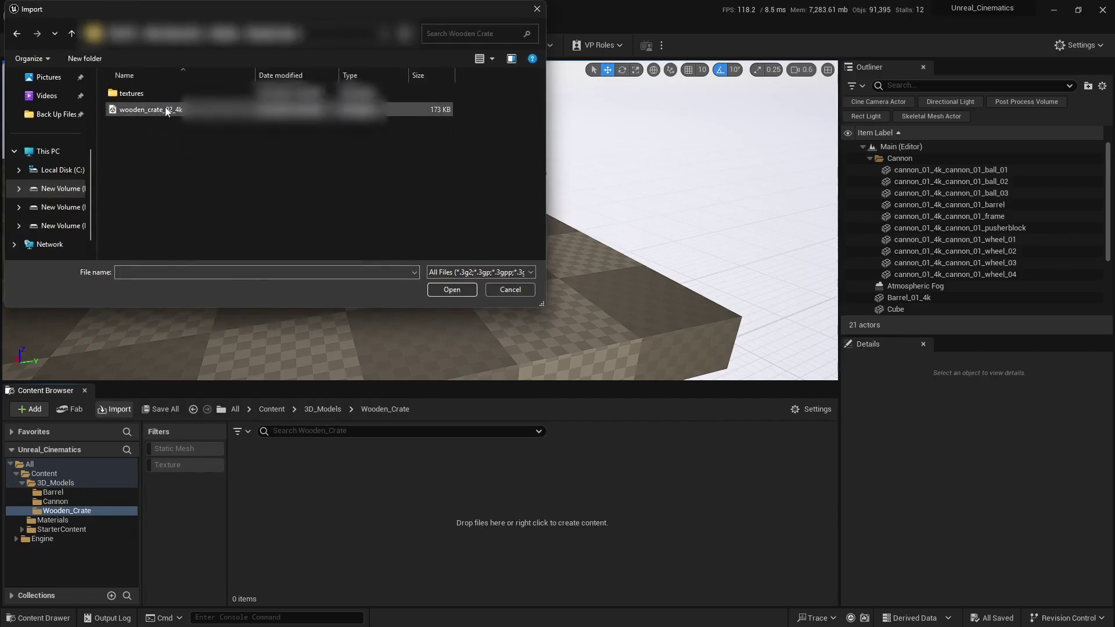
click(169, 111)
click(441, 289)
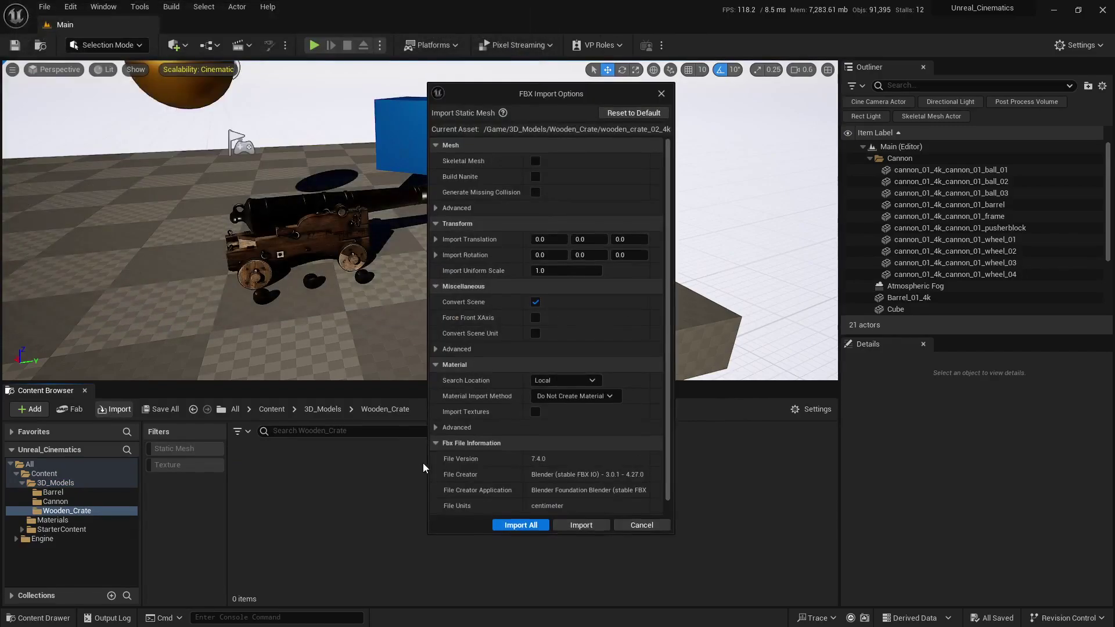
scroll(509, 419, down, 1)
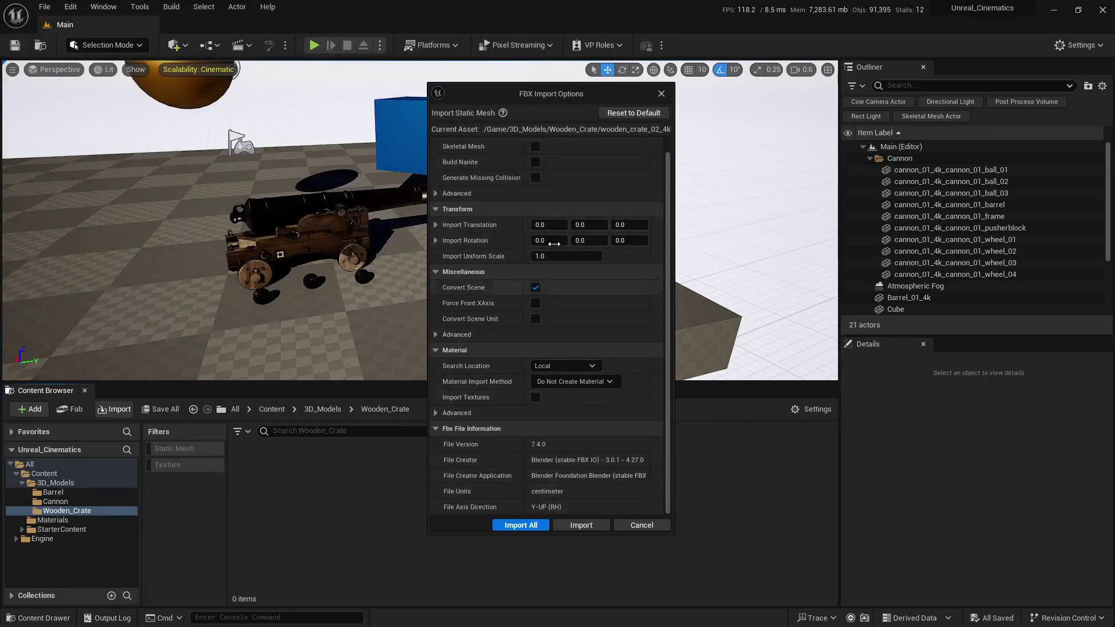
click(530, 526)
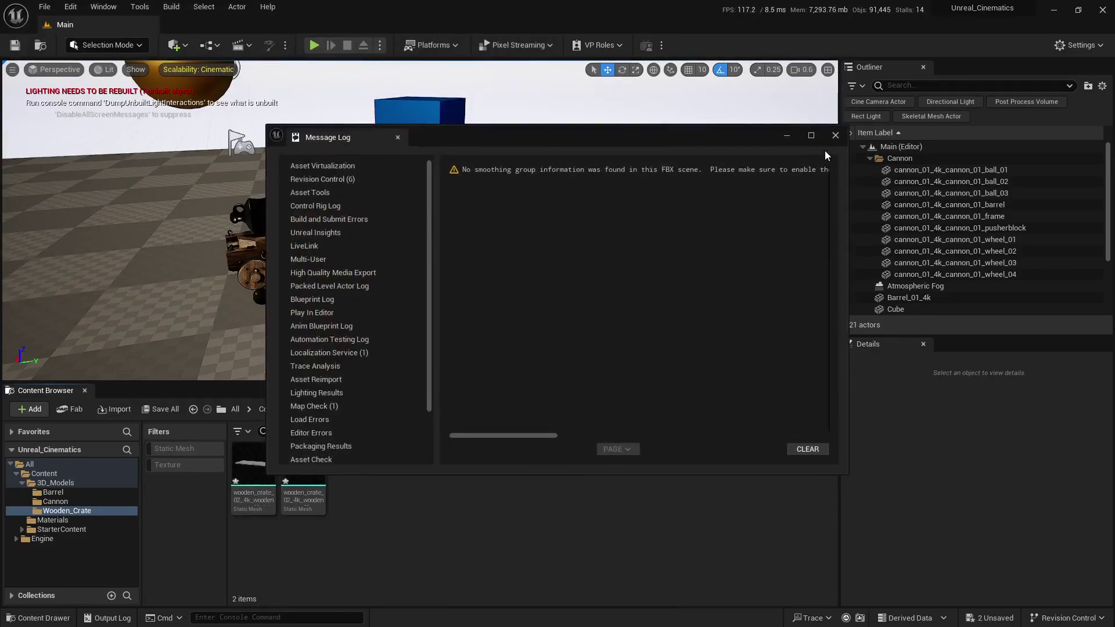
click(837, 136)
Place both wooden crate static meshes together on the floor beside the cannon.
click(306, 480)
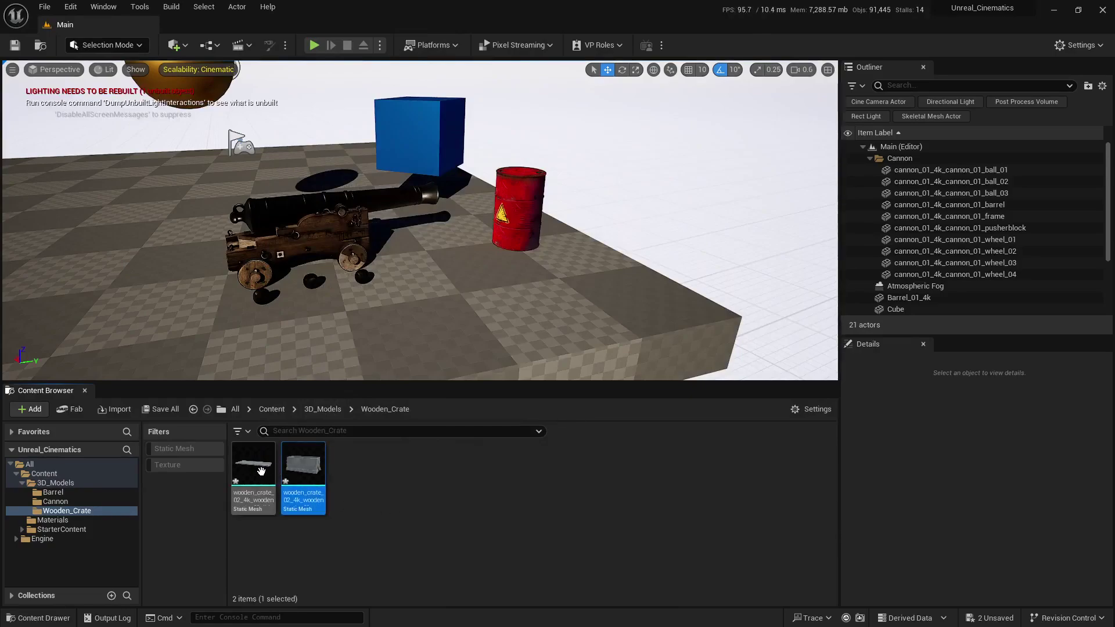
ctrl+click(259, 469)
right_drag(432, 348, 428, 371)
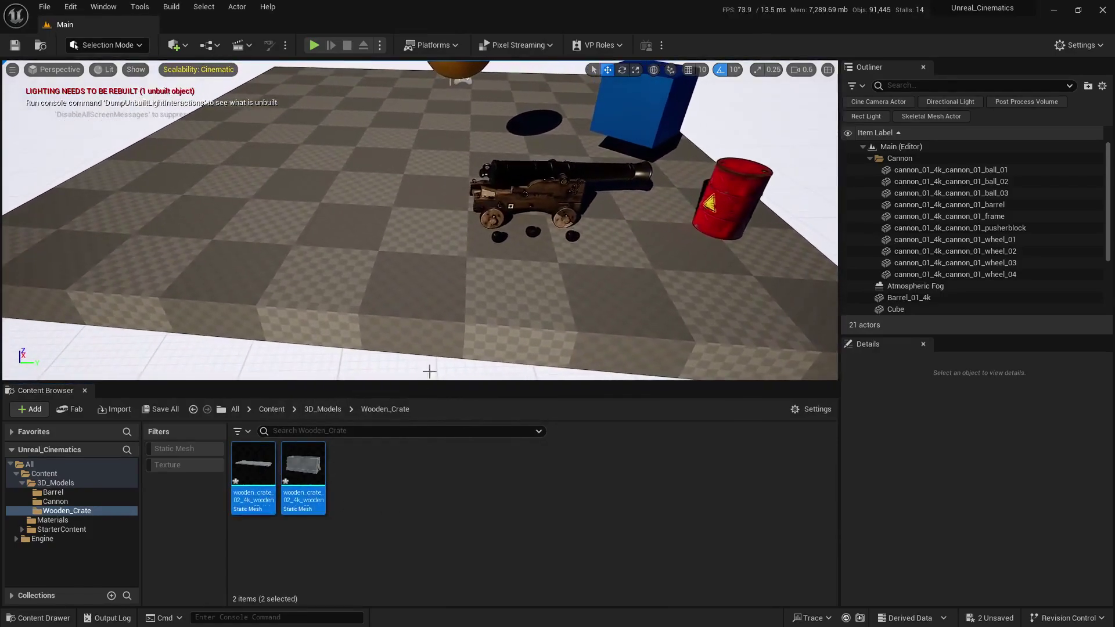
drag(324, 475, 320, 242)
click(381, 289)
right_drag(379, 249, 438, 273)
click(359, 515)
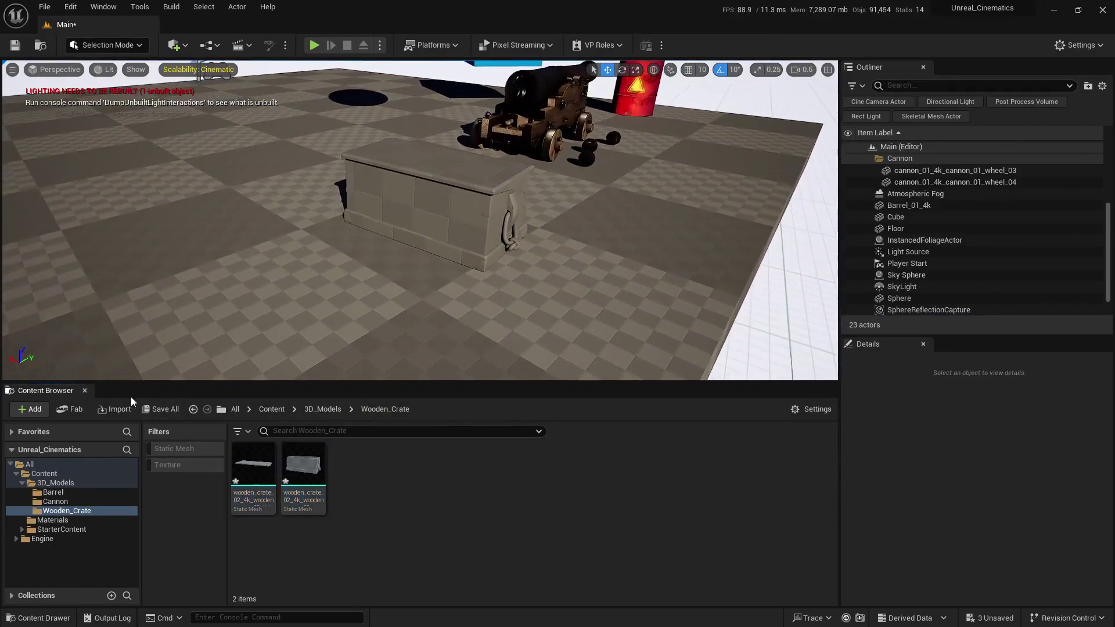
Import the wooden_crate_02 diff, metal, nor_gl and rough 4k textures into Wooden_Crate and save all unsaved content.
click(116, 409)
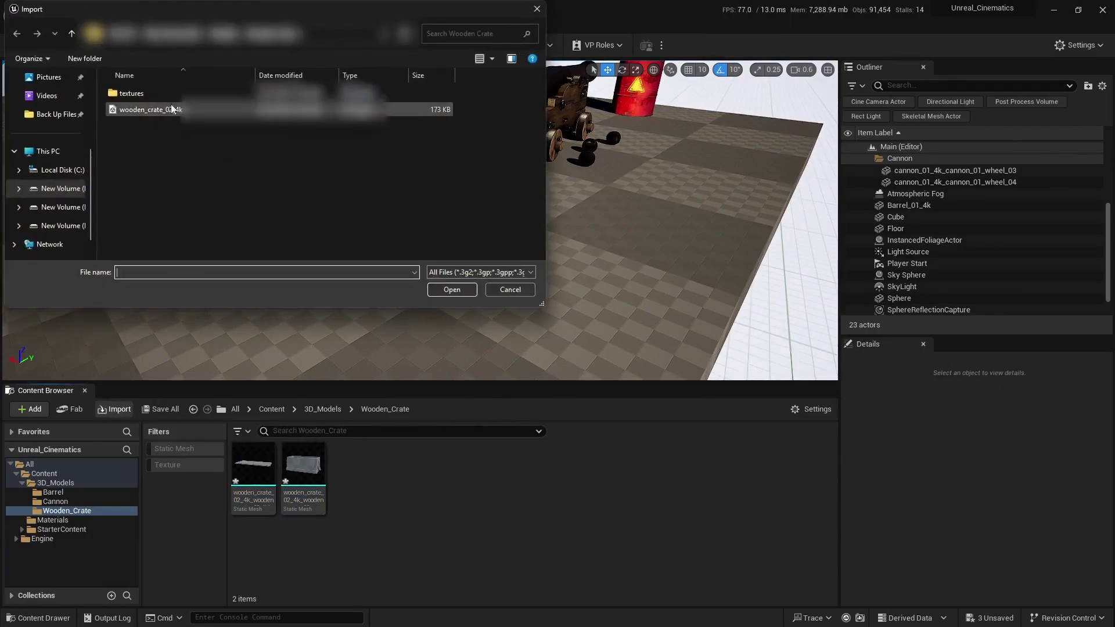
double_click(156, 100)
drag(127, 200, 183, 95)
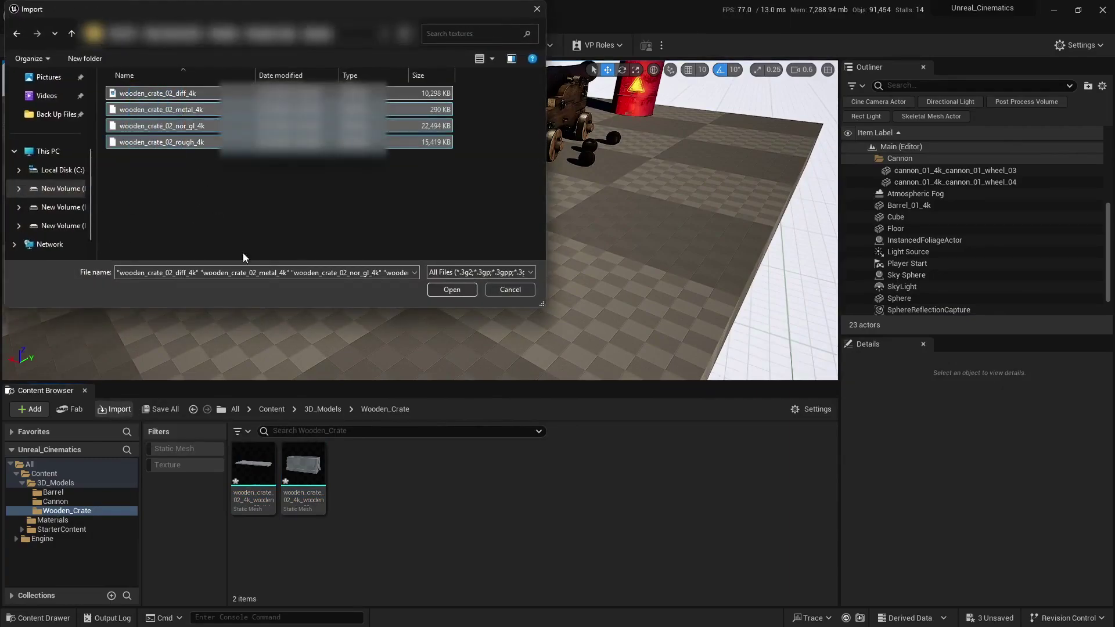
click(452, 289)
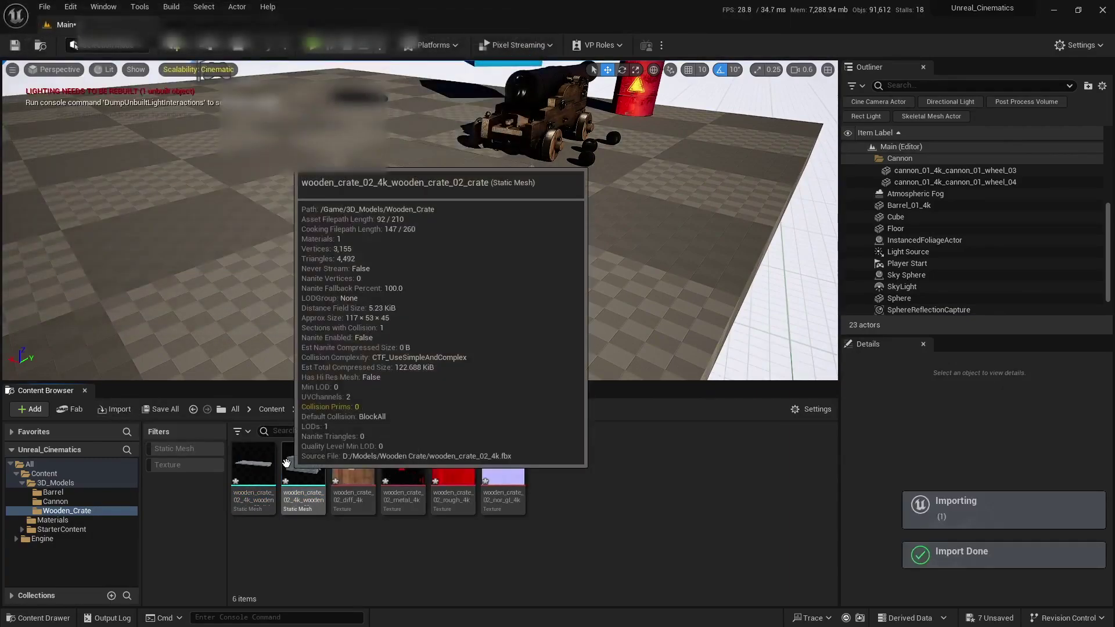
click(991, 618)
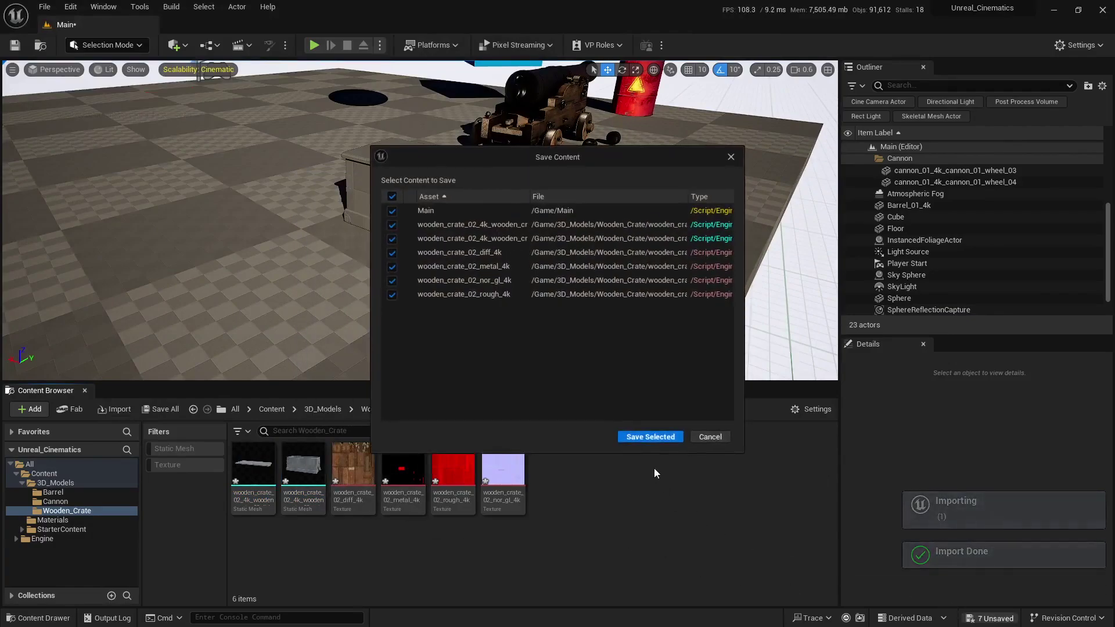
click(645, 438)
Enable Flip Green Channel on the wooden_crate_02_nor_gl_4k texture, save it and close its editor.
click(504, 465)
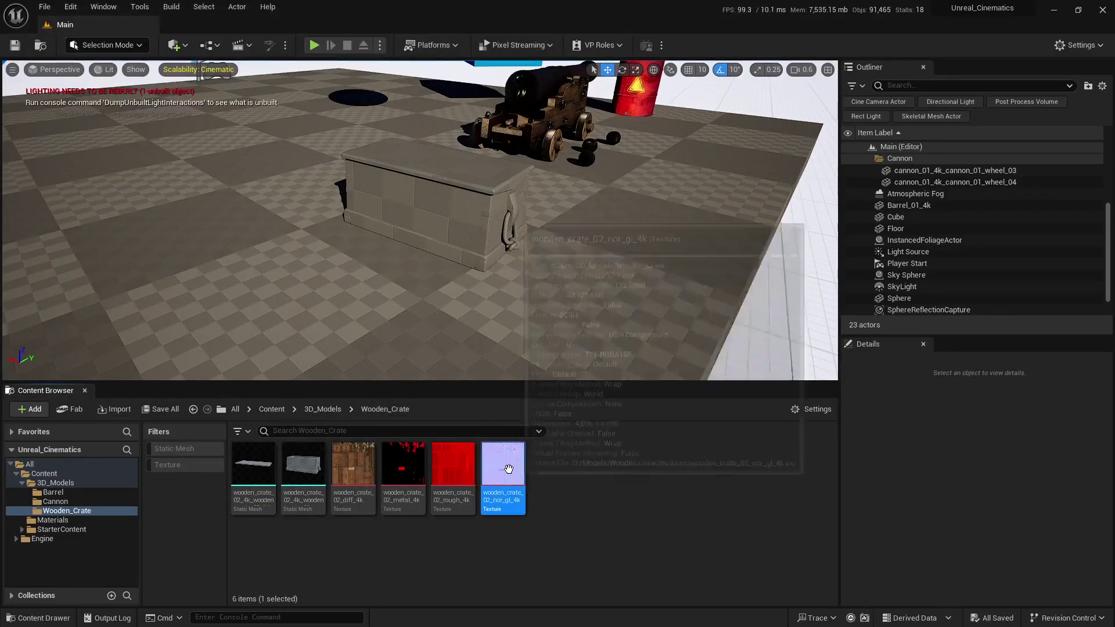
double_click(508, 469)
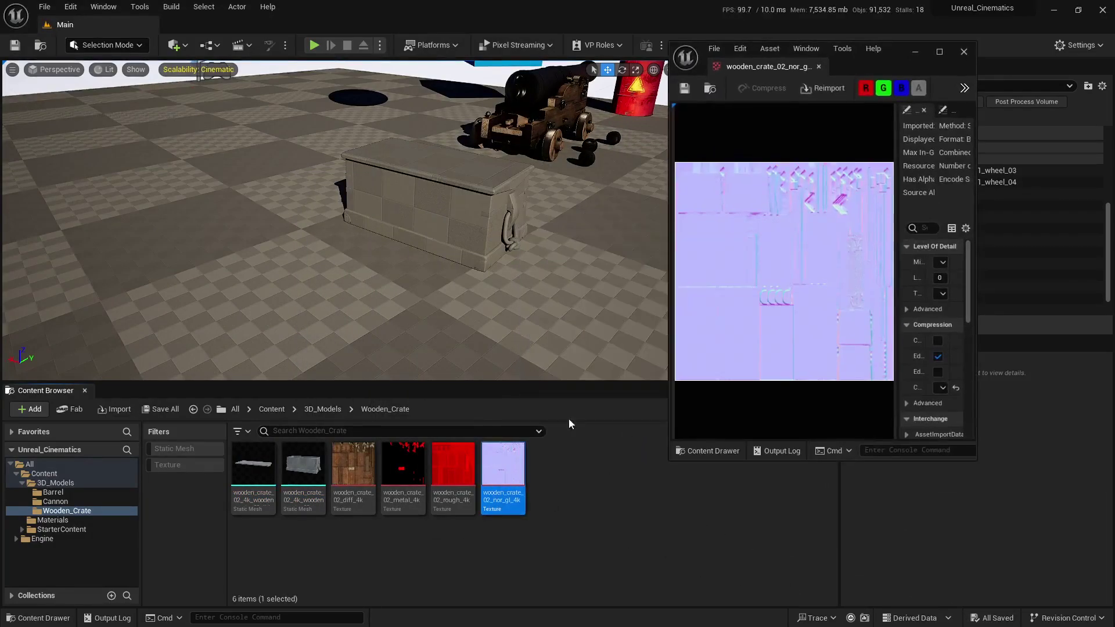
click(938, 50)
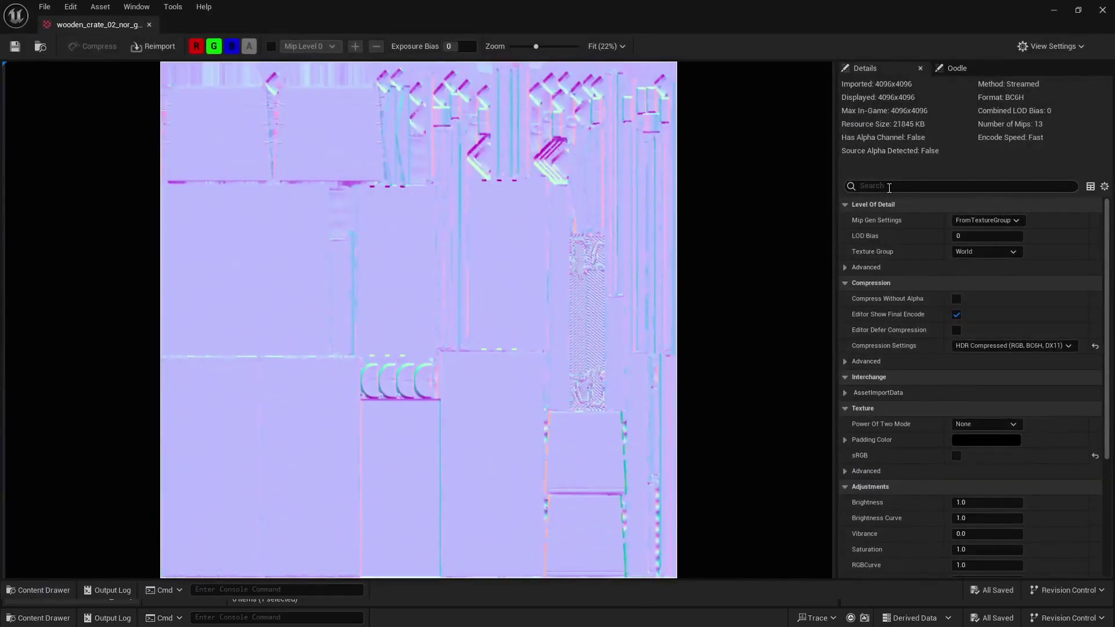
click(889, 186)
text(flip)
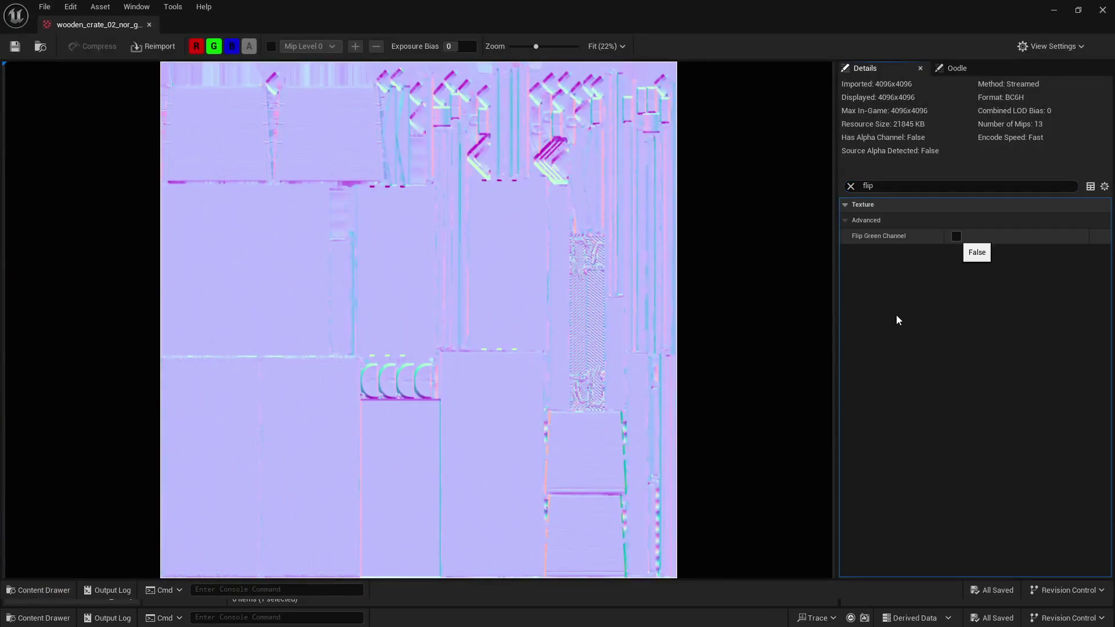
click(956, 235)
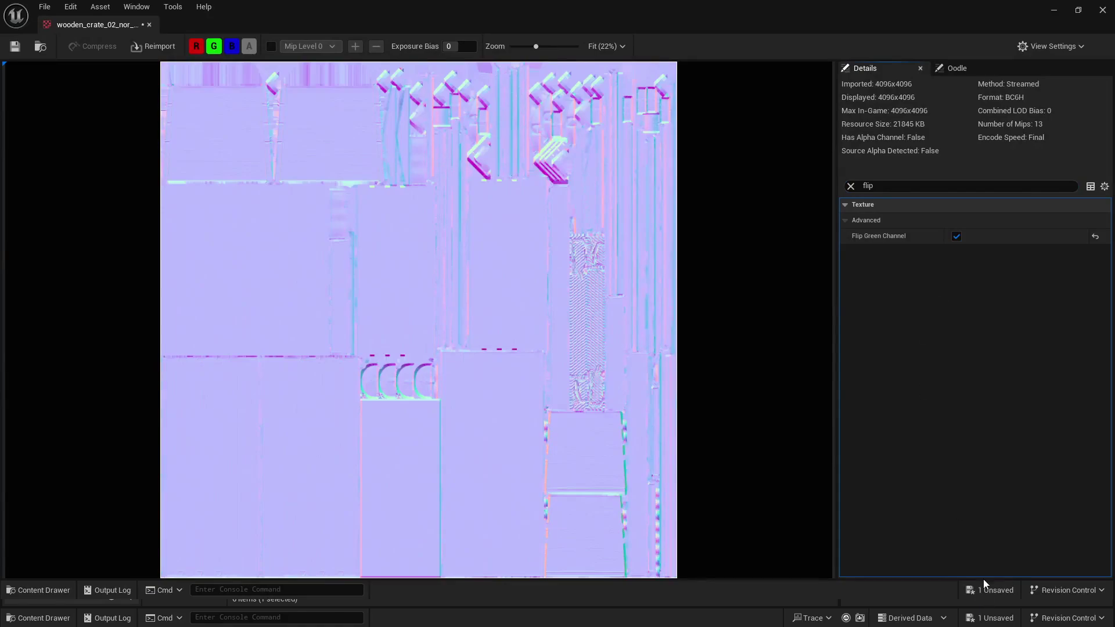
key(ctrl+s)
click(649, 435)
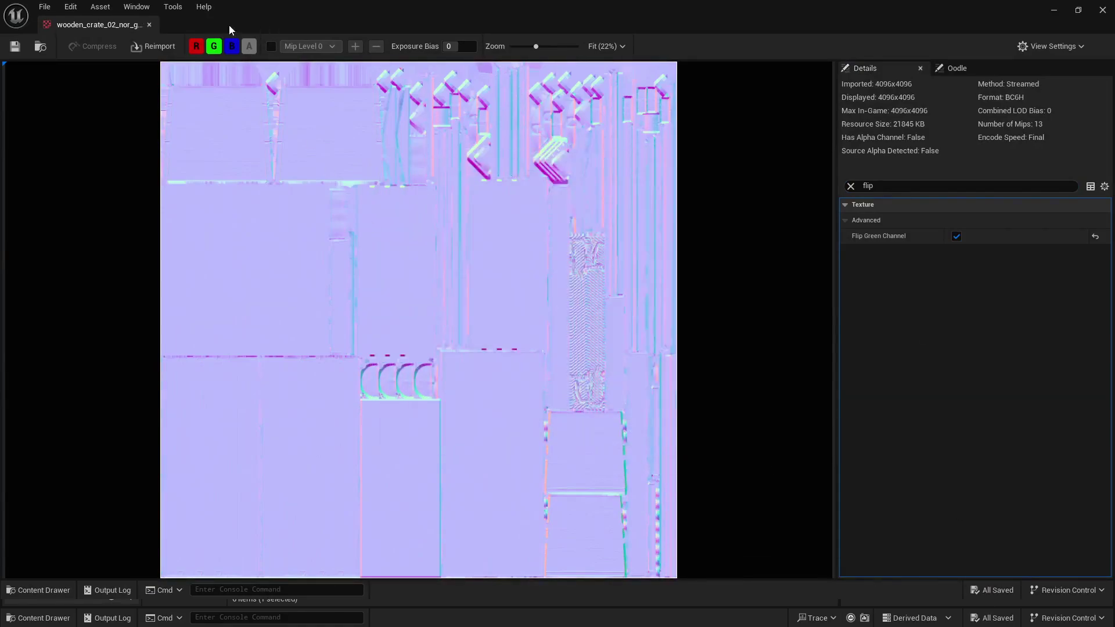
click(149, 25)
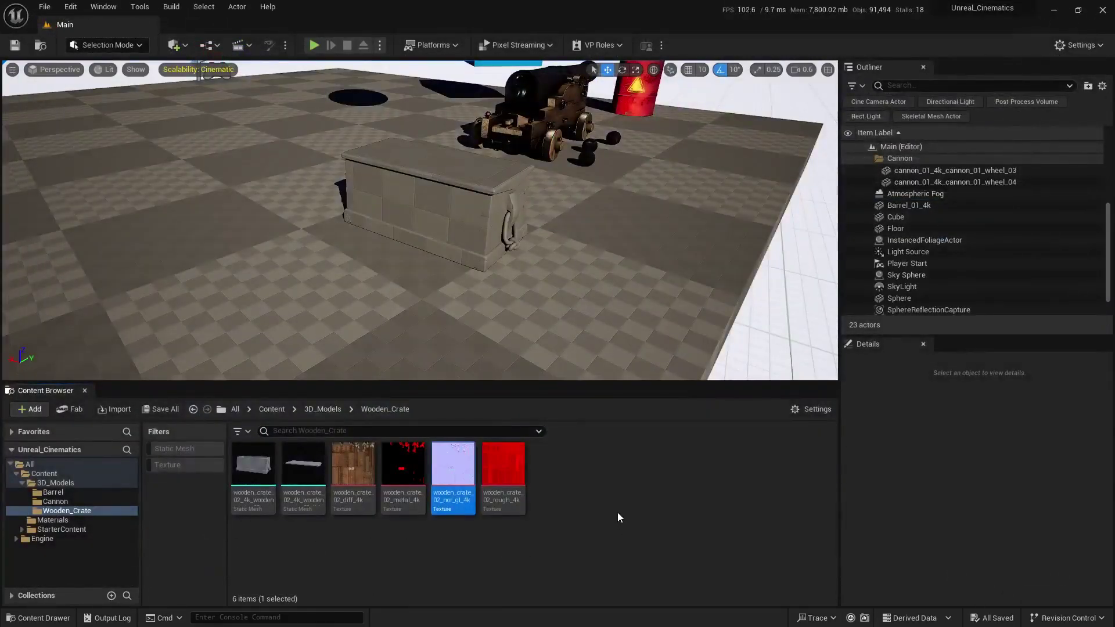
Duplicate the barrel's material instance M_Basic_Cannon_Inst1, apply the copy to the crate in the level, and open the copy for editing.
right_drag(421, 221, 348, 216)
click(567, 194)
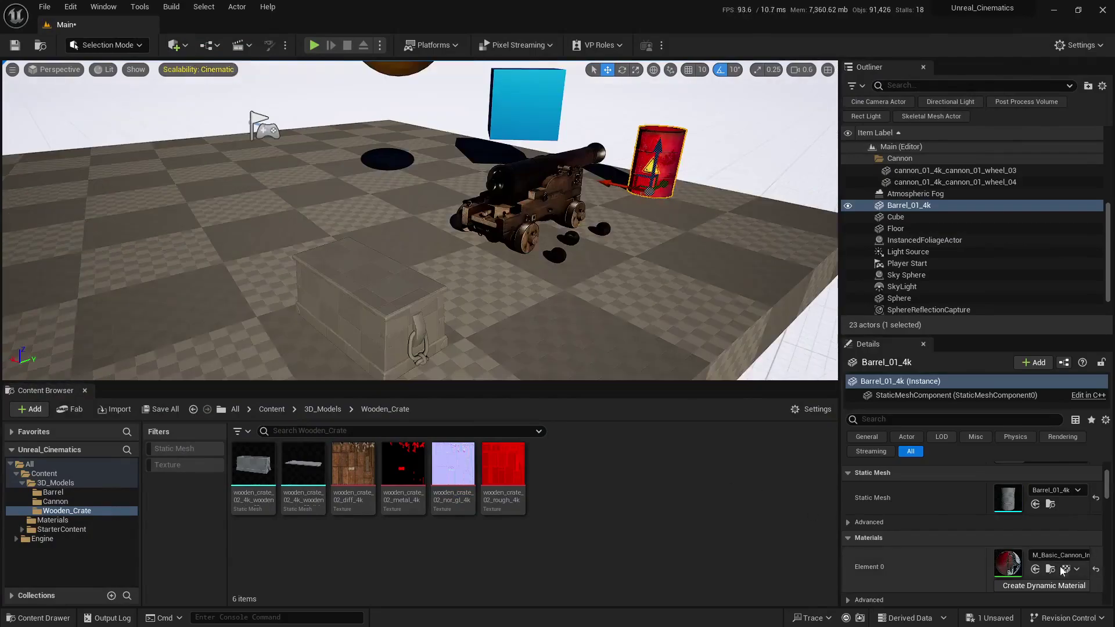
click(1067, 569)
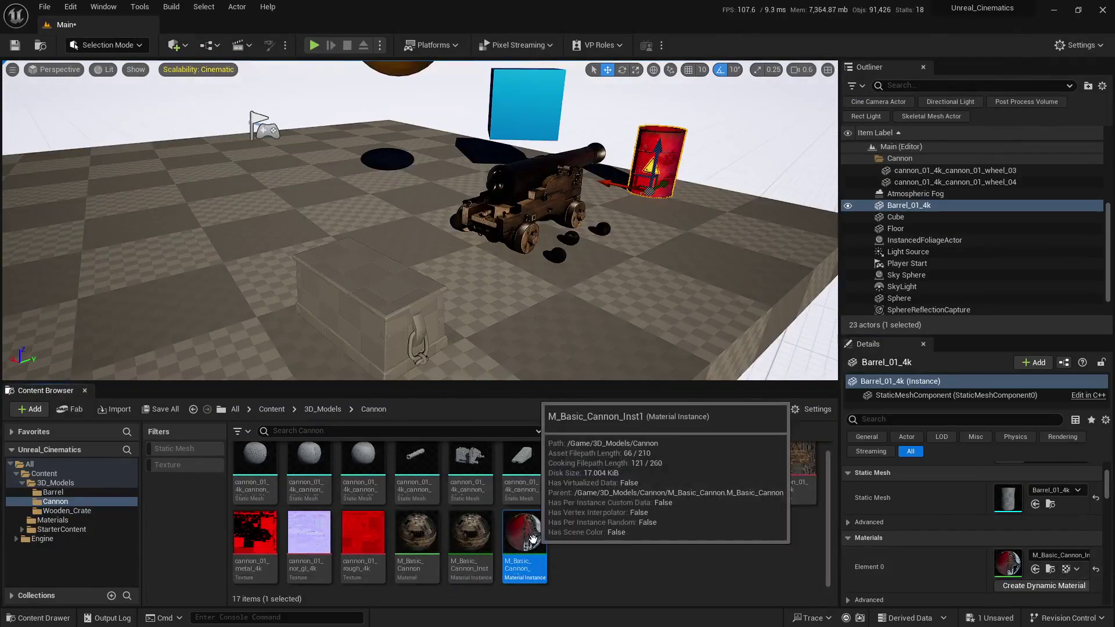
drag(578, 532, 337, 314)
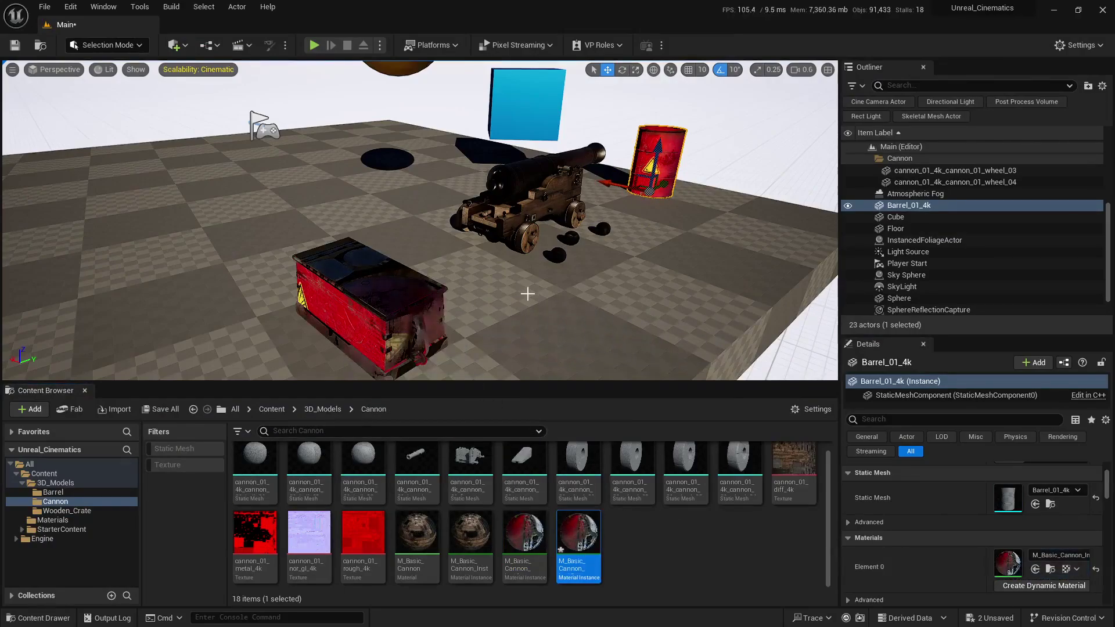
double_click(576, 537)
Assign the wooden_crate_02 diff, metal, nor_gl and rough textures to Base Color, Metallic, Normal and Roughness, and close the instance editor.
click(67, 510)
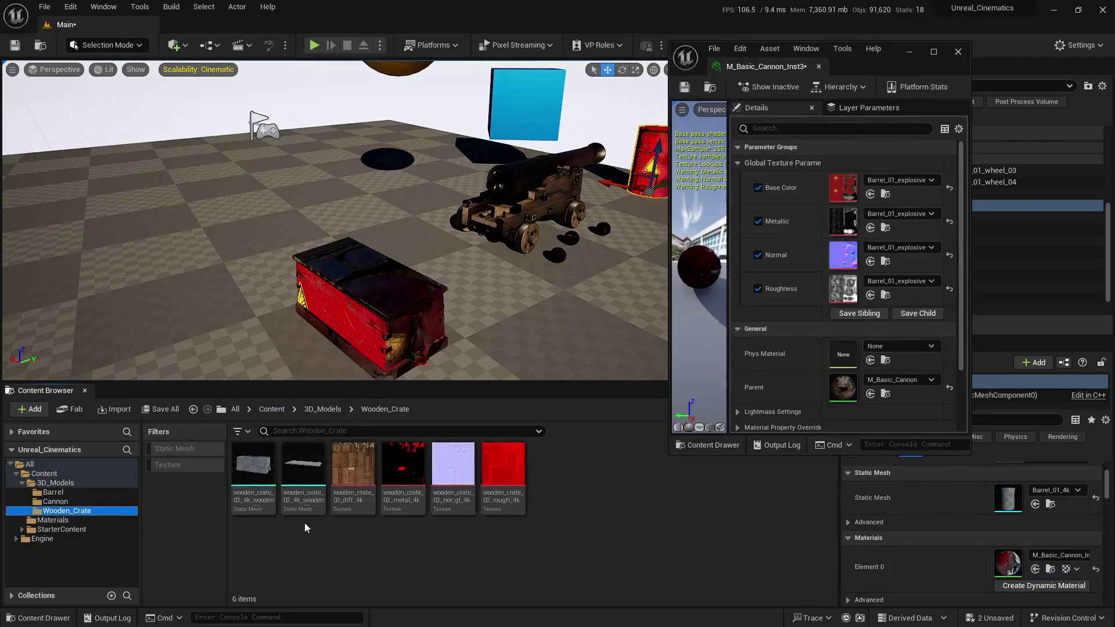
drag(354, 482, 842, 187)
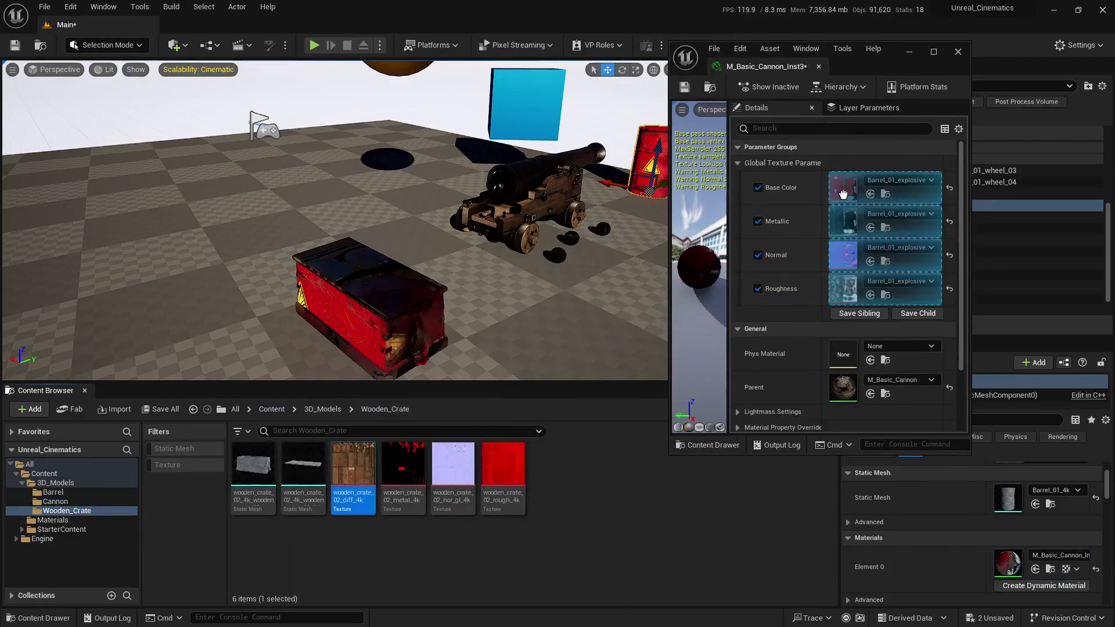
drag(403, 465, 846, 223)
drag(453, 465, 871, 252)
drag(503, 465, 863, 298)
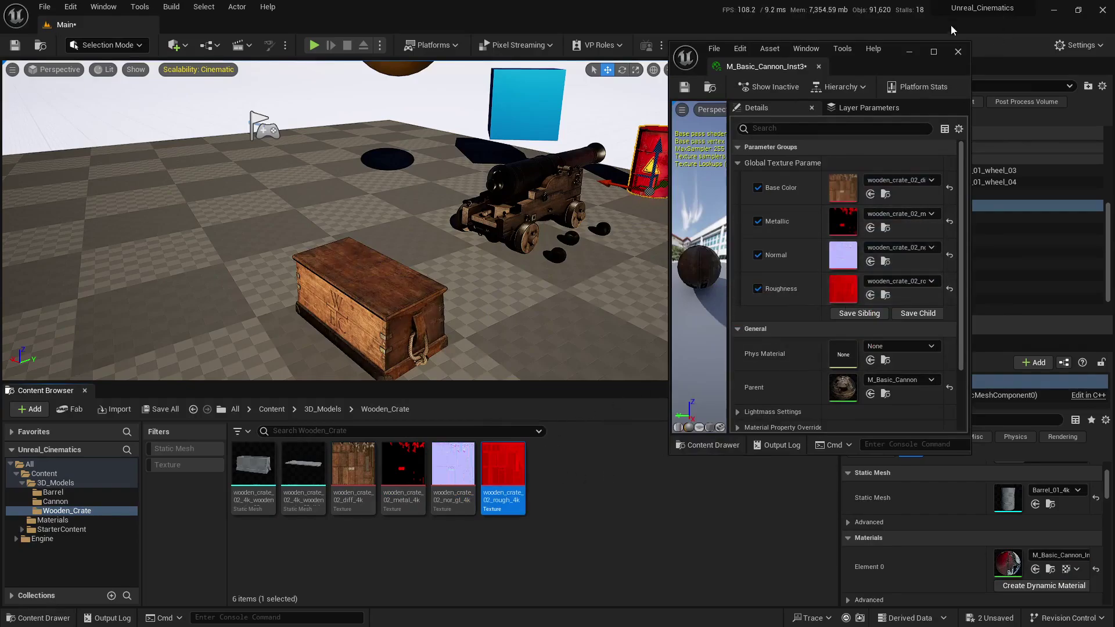
click(959, 51)
Examine the textured crate, cannon and barrel in the level from several angles and distances.
click(690, 525)
key(s)
mouse_move(520, 289)
right_down()
mouse_move(511, 291)
mouse_move(546, 292)
mouse_move(503, 286)
right_up()
key(w)
key(Escape)
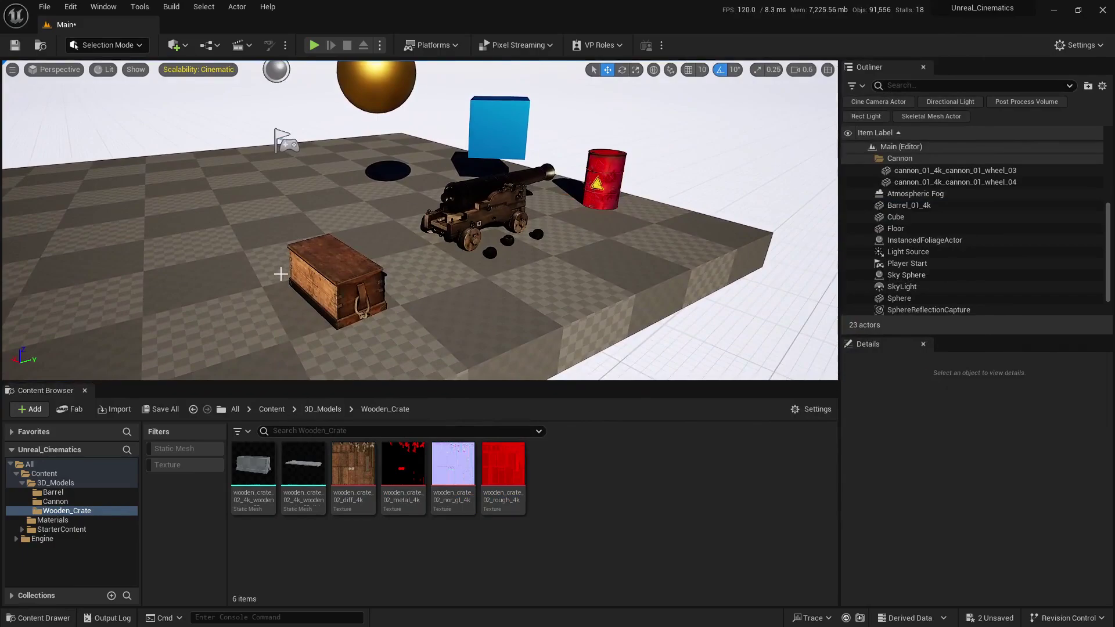
key(s)
mouse_move(635, 286)
right_down()
mouse_move(636, 298)
mouse_move(632, 285)
right_up()
key(w)
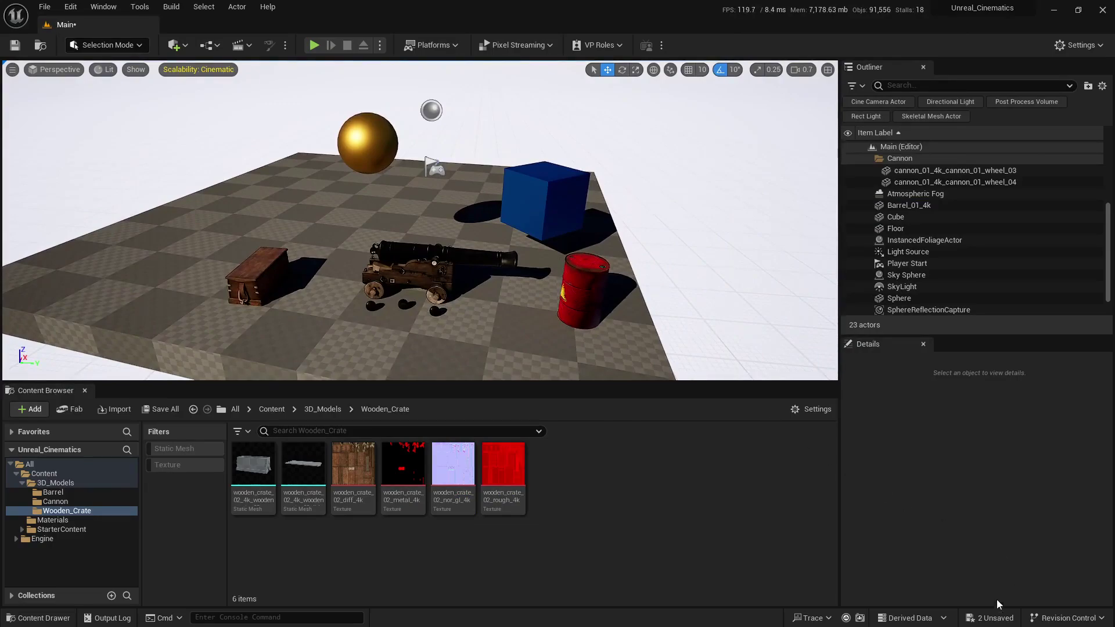
Save all unsaved content in the project.
click(994, 617)
click(649, 436)
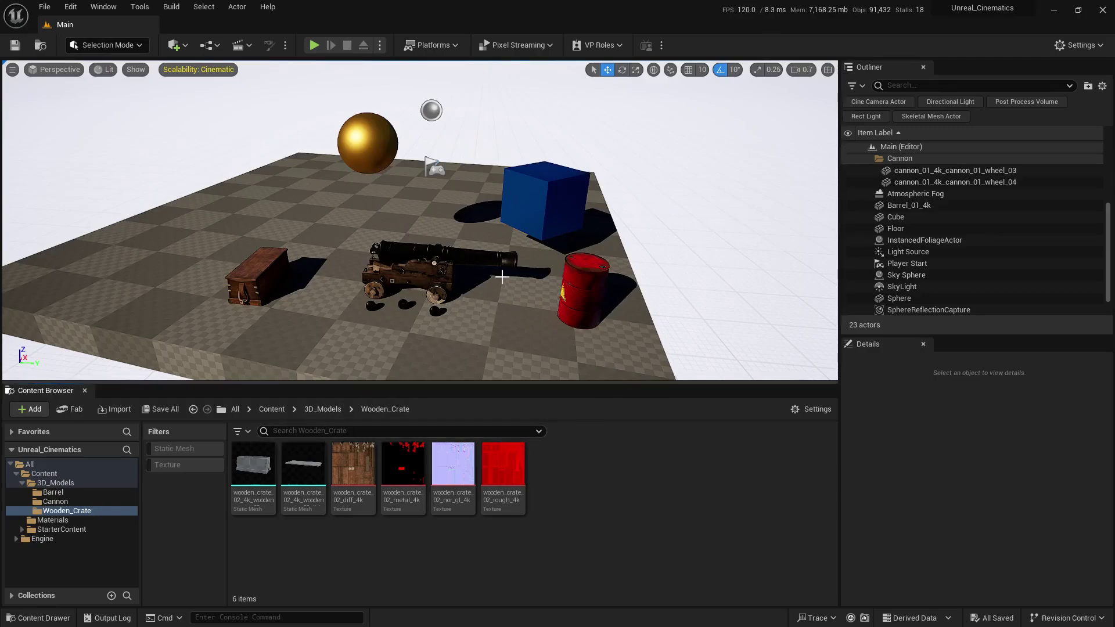
Select all ten cannon parts in the Cannon folder and move them together across the floor to beside the blue cube.
key(s)
right_drag(525, 258, 589, 208)
key(d)
key(a)
scroll(465, 233, up, 1)
key(w)
key(q)
scroll(575, 206, down, 2)
key(e)
key(w)
click(312, 249)
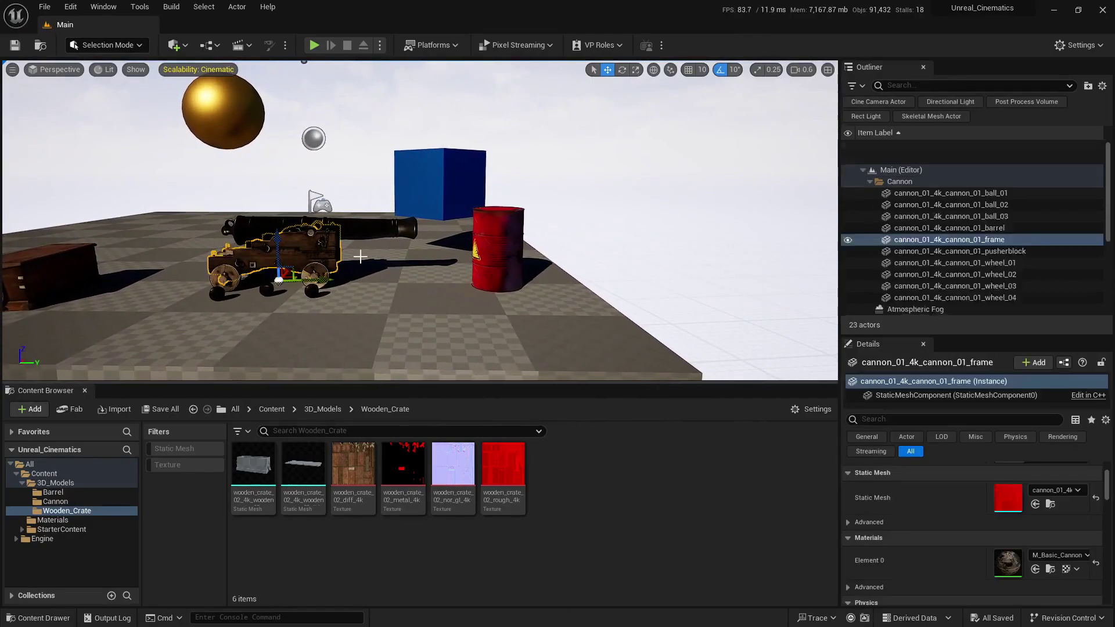
click(914, 170)
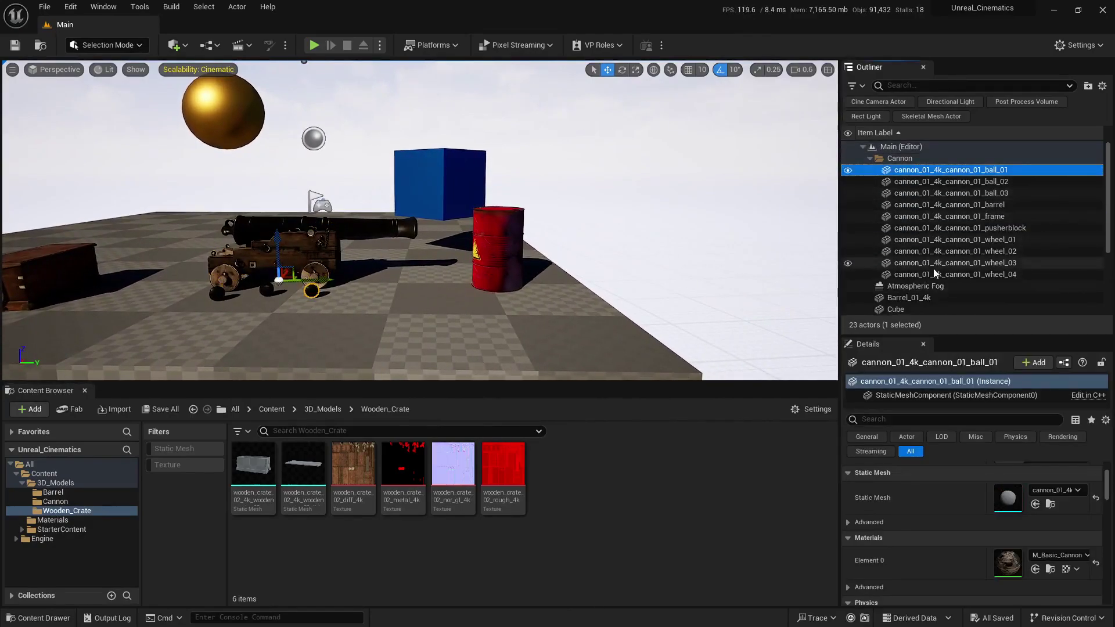
shift+click(953, 275)
key(e)
right_drag(413, 217, 403, 212)
key(d)
scroll(404, 213, up, 2)
key(w)
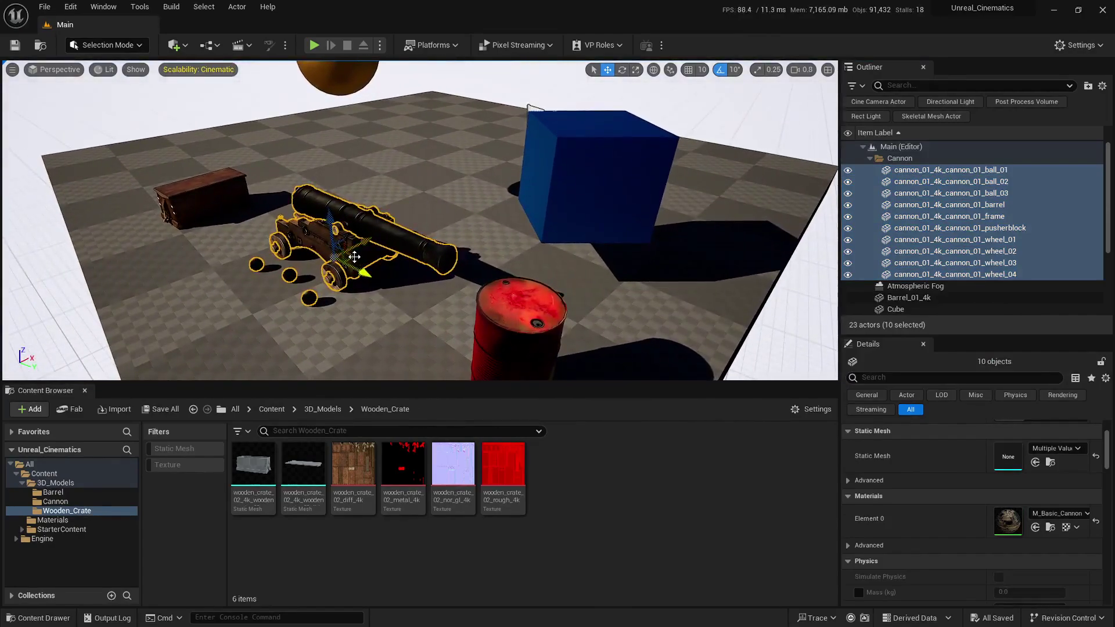
drag(354, 257, 430, 158)
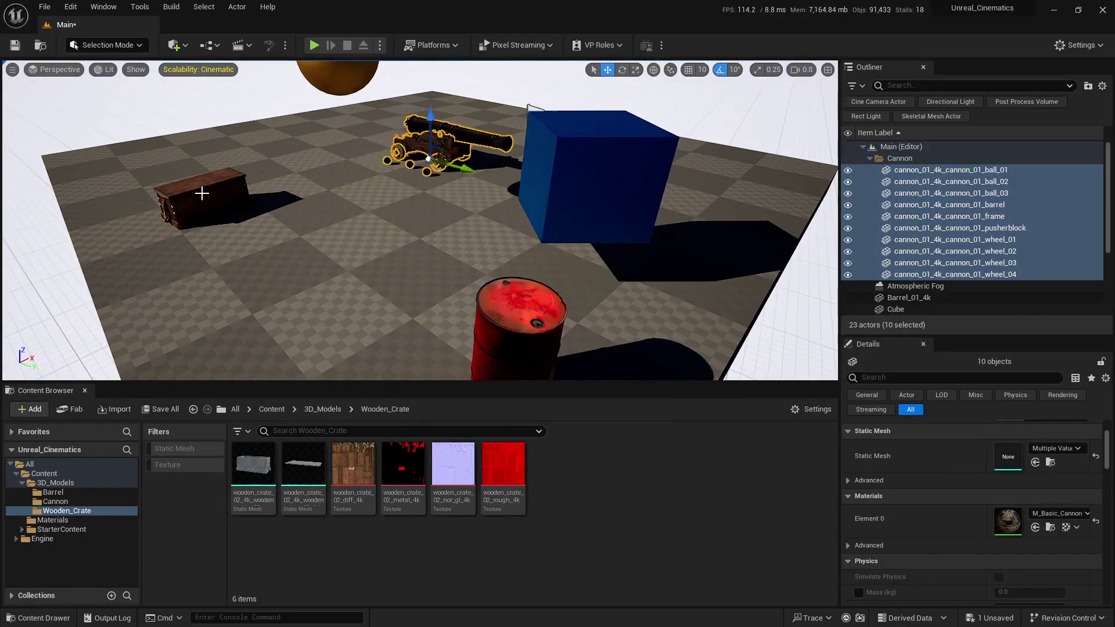
Move the wooden crate together with its lid next to the cannon and clear the selection.
click(249, 166)
ctrl+click(249, 215)
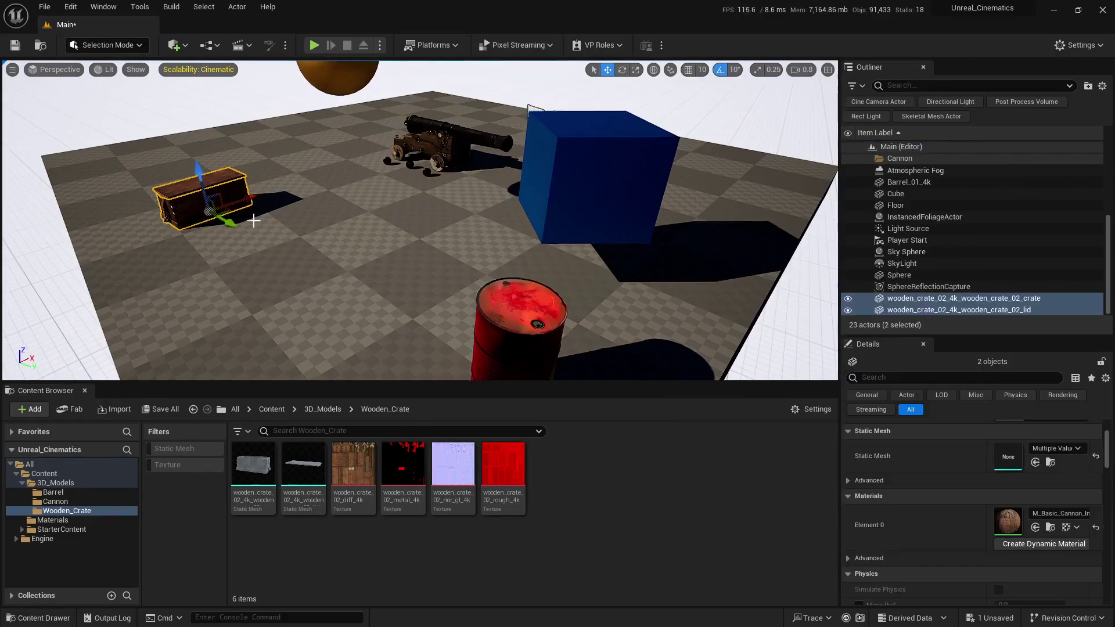
drag(231, 210, 354, 148)
key(Escape)
Frame the red barrel with the cannon and cube behind it, and create a Cine Camera Actor from this view.
right_drag(326, 179, 435, 163)
key(s)
key(w)
key(q)
scroll(435, 164, down, 3)
key(s)
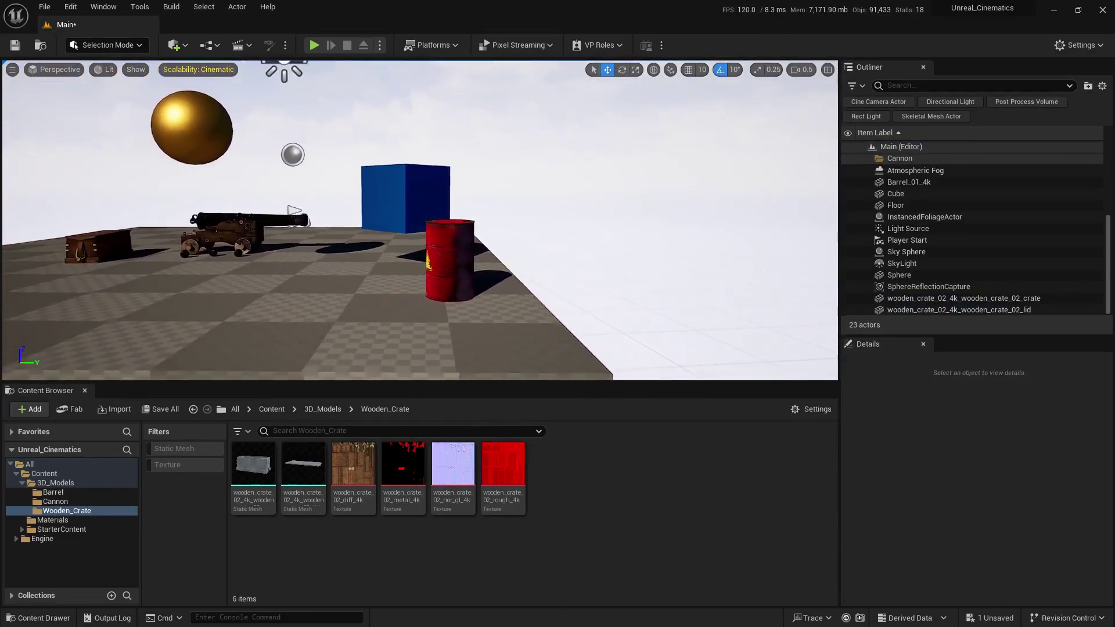
key(q)
key(e)
key(w)
key(w)
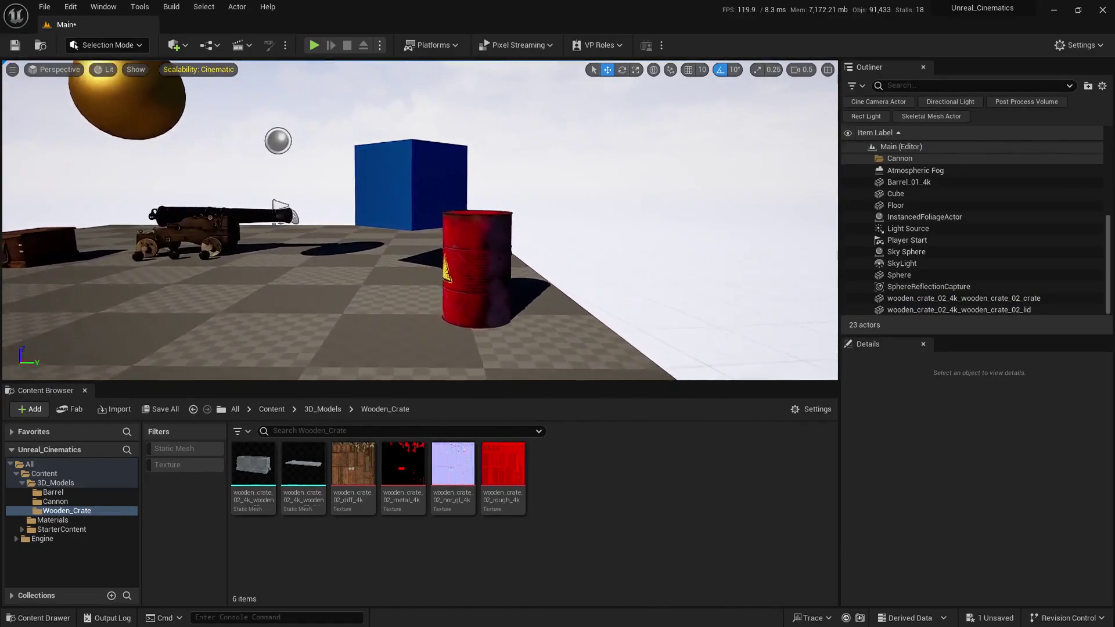
key(d)
key(a)
key(s)
scroll(420, 221, down, 2)
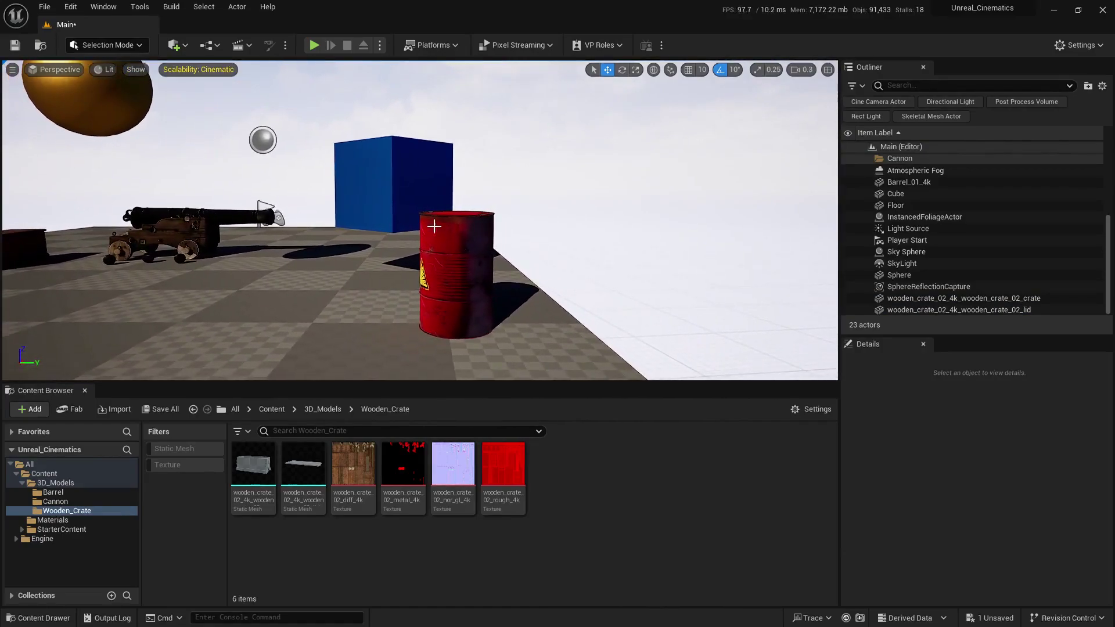
click(12, 70)
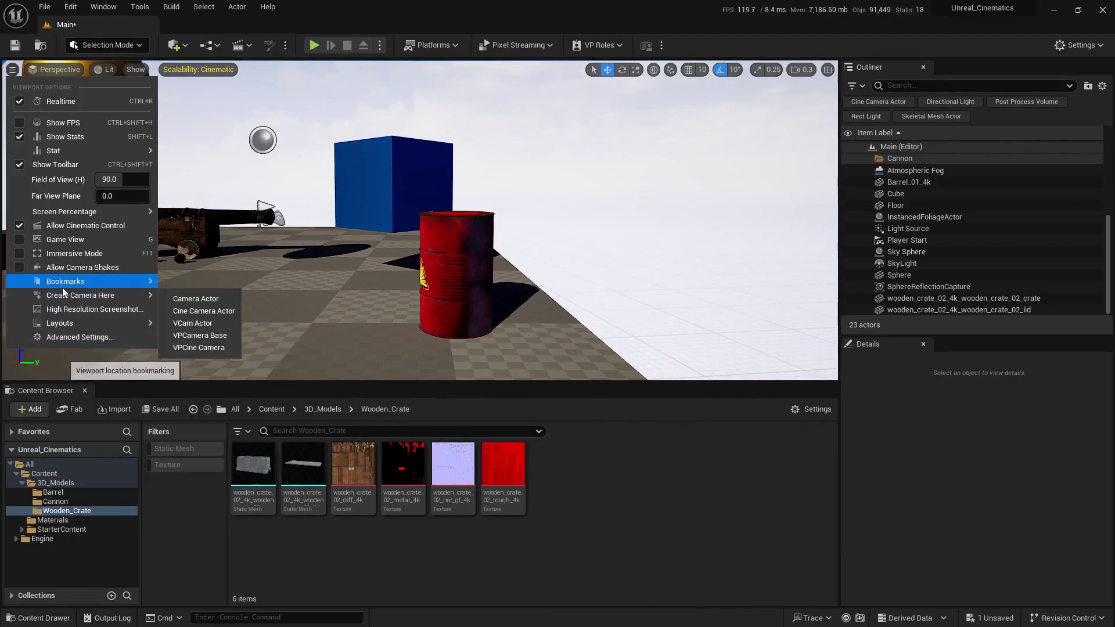
click(203, 314)
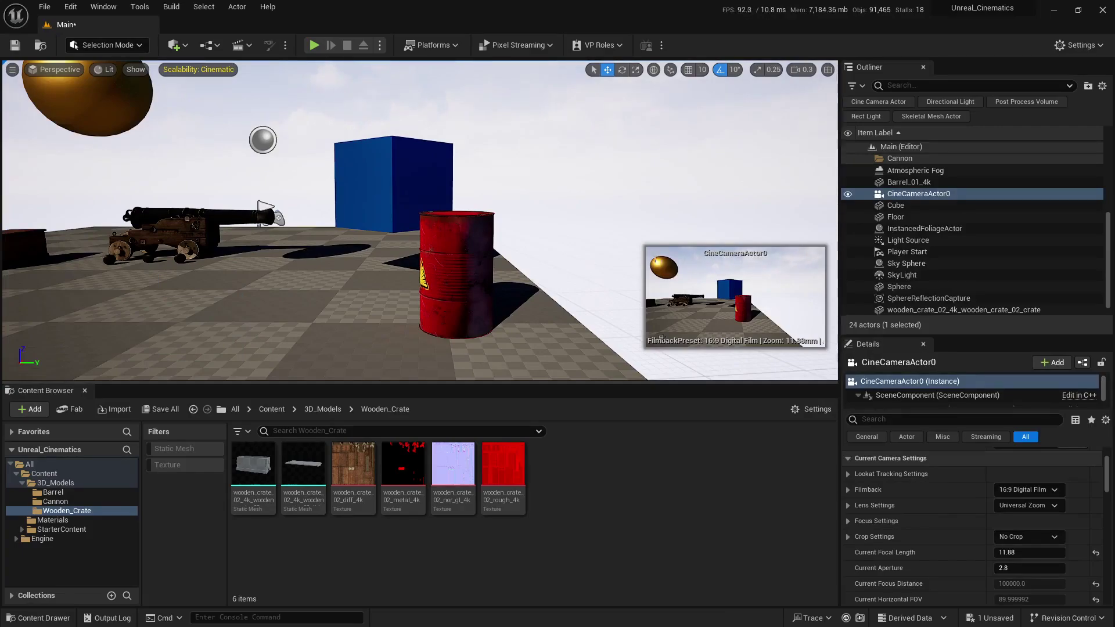
Reposition the cine camera sideways along its Y axis and adjust its placement in front of the barrel.
key(s)
right_drag(506, 212, 559, 255)
scroll(506, 212, up, 1)
key(a)
key(a)
scroll(439, 260, up, 2)
key(d)
key(q)
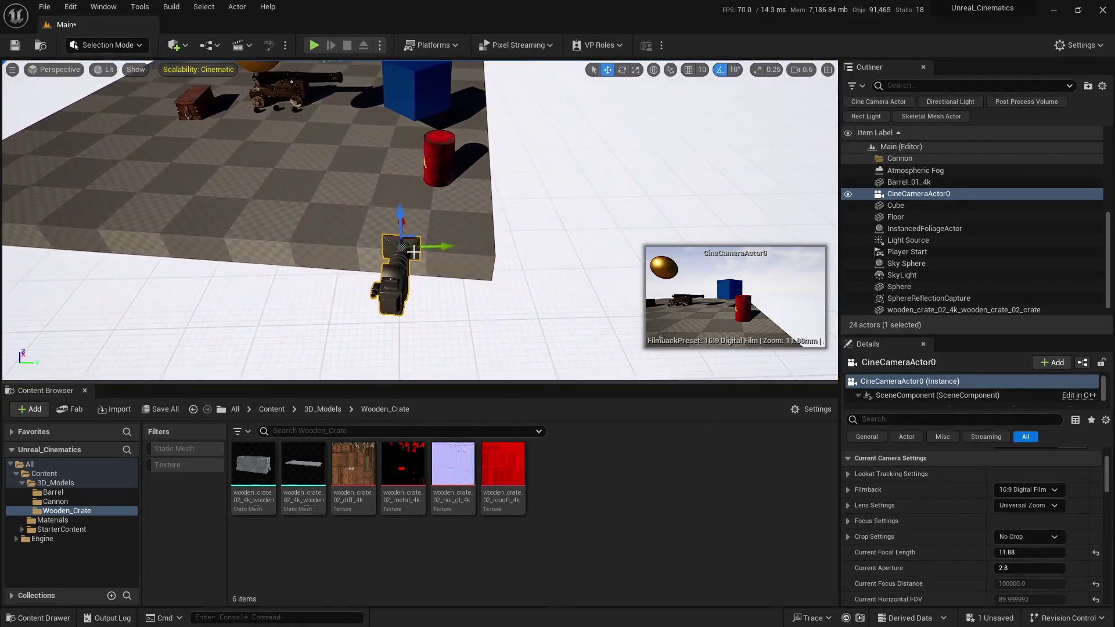
drag(447, 248, 415, 244)
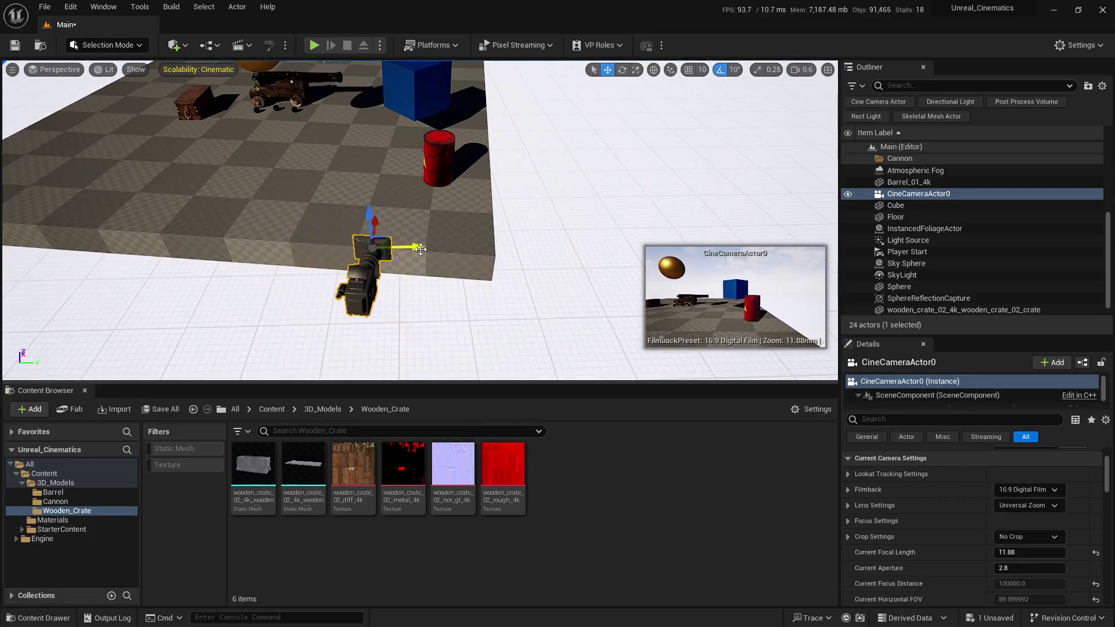
drag(421, 250, 492, 245)
mouse_move(454, 211)
mouse_down()
mouse_move(454, 185)
mouse_move(453, 206)
mouse_up()
right_drag(454, 206, 352, 203)
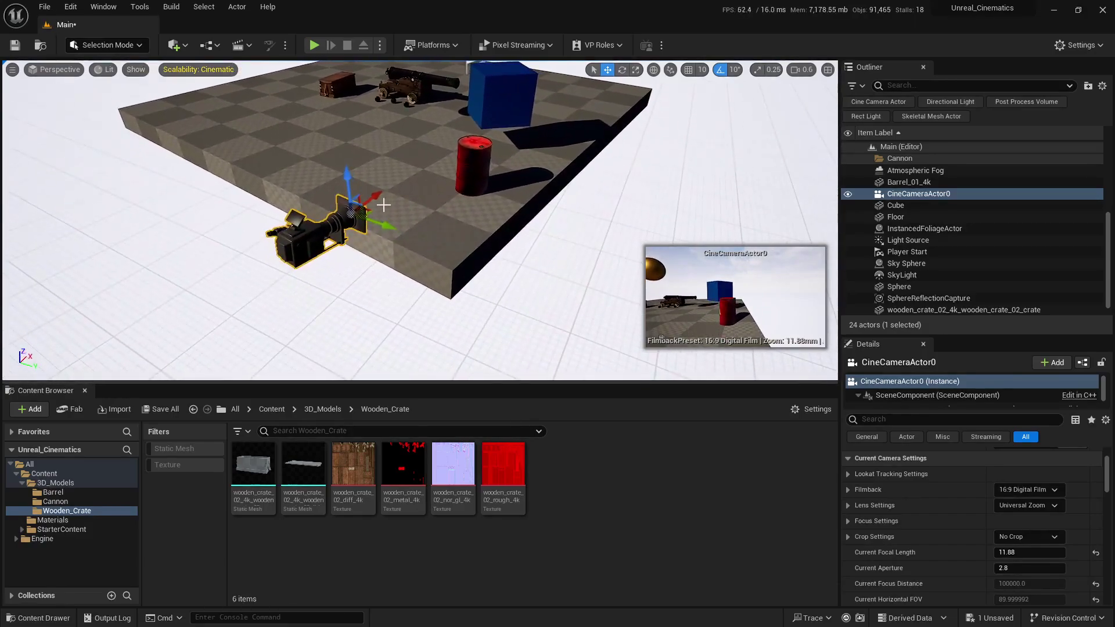
Try rotating the cine camera about its vertical axis and bring its transform values into view.
key(e)
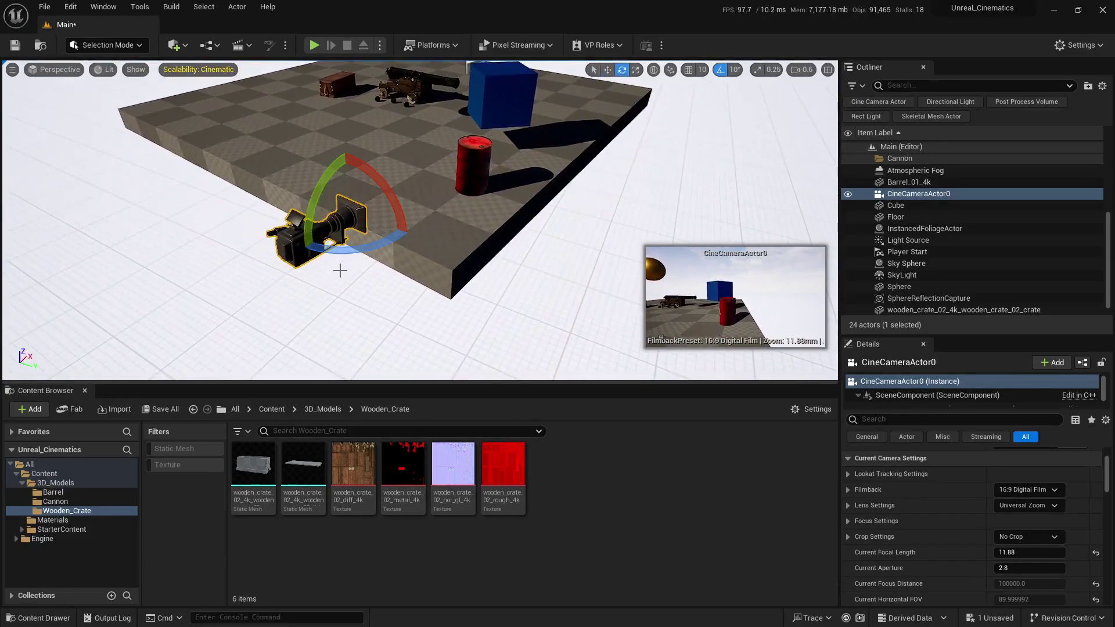
drag(348, 251, 389, 184)
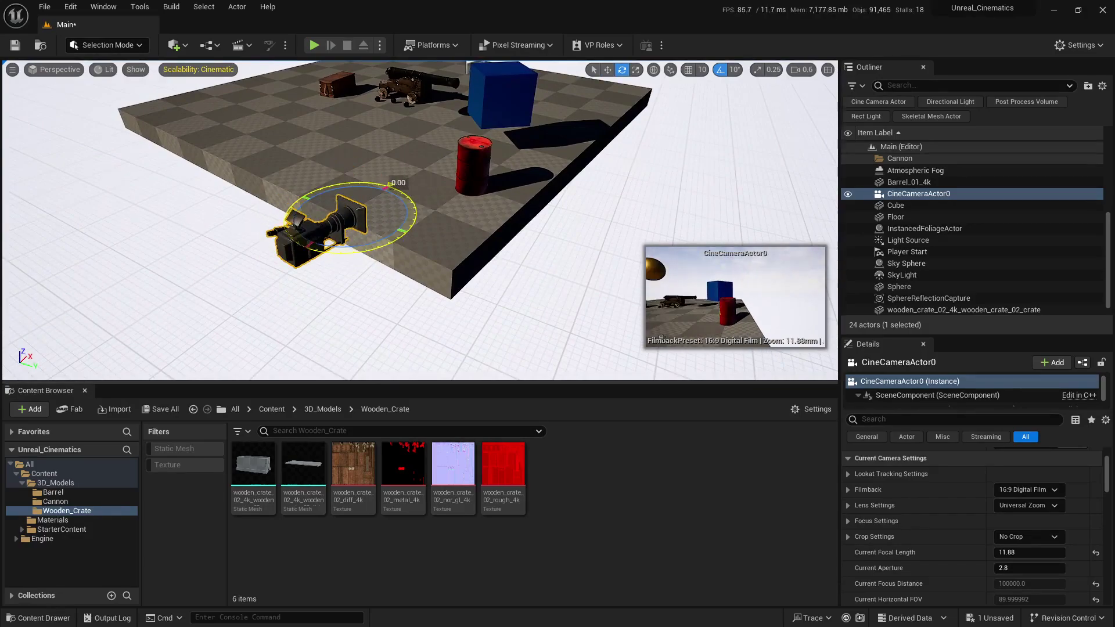
key(w)
right_drag(485, 249, 514, 199)
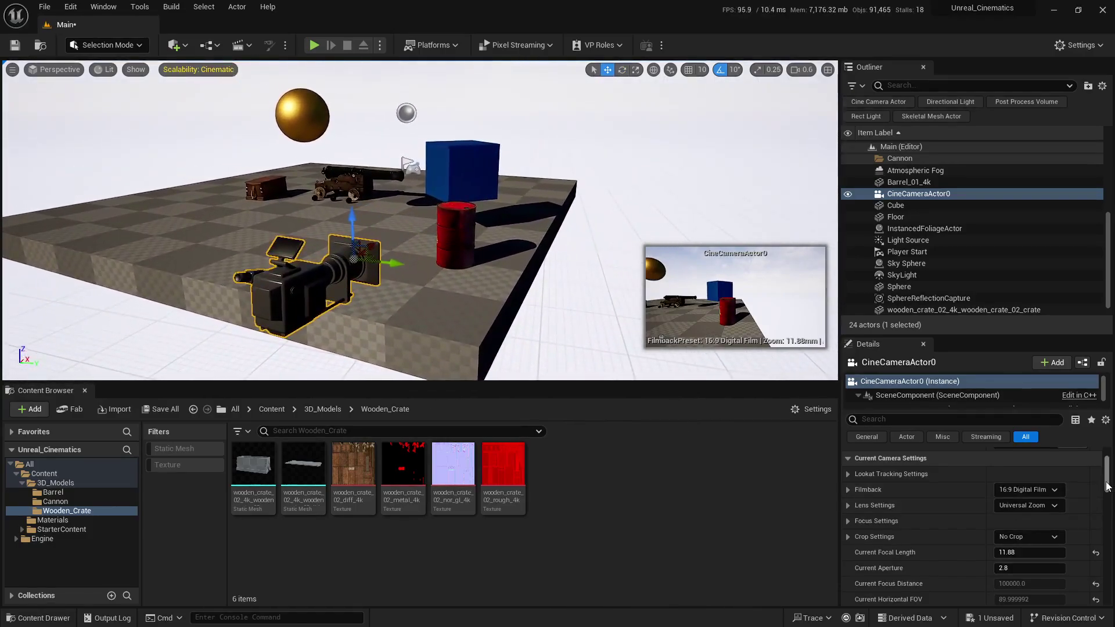
drag(1107, 487, 1110, 452)
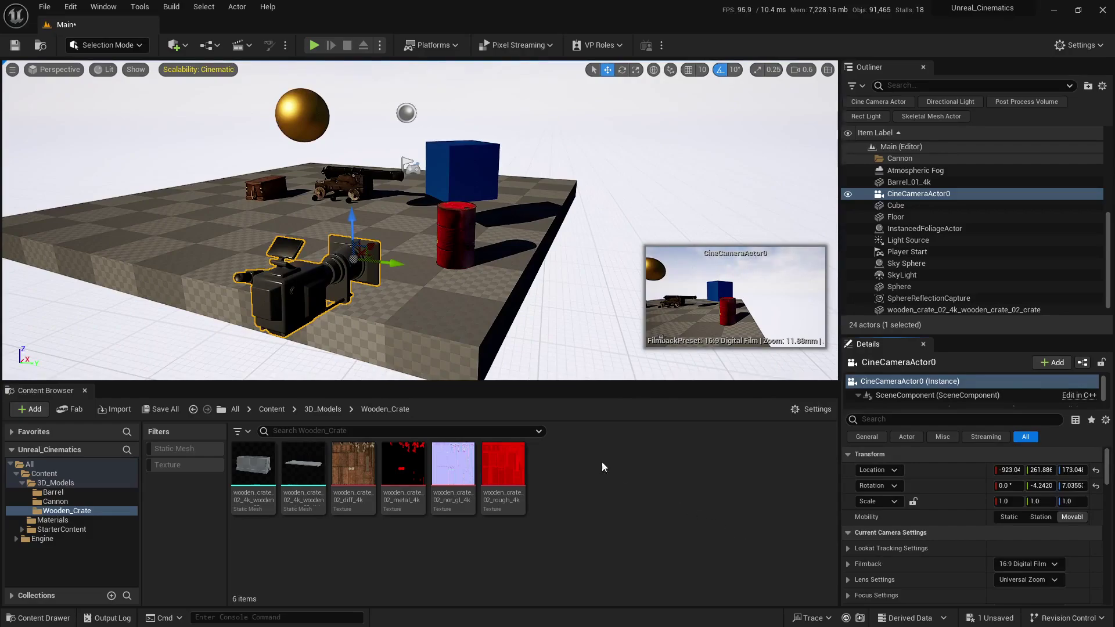
Create a new folder named Level_Sequence in the Content folder.
mouse_move(419, 232)
right_down()
mouse_move(434, 238)
mouse_move(401, 233)
right_up()
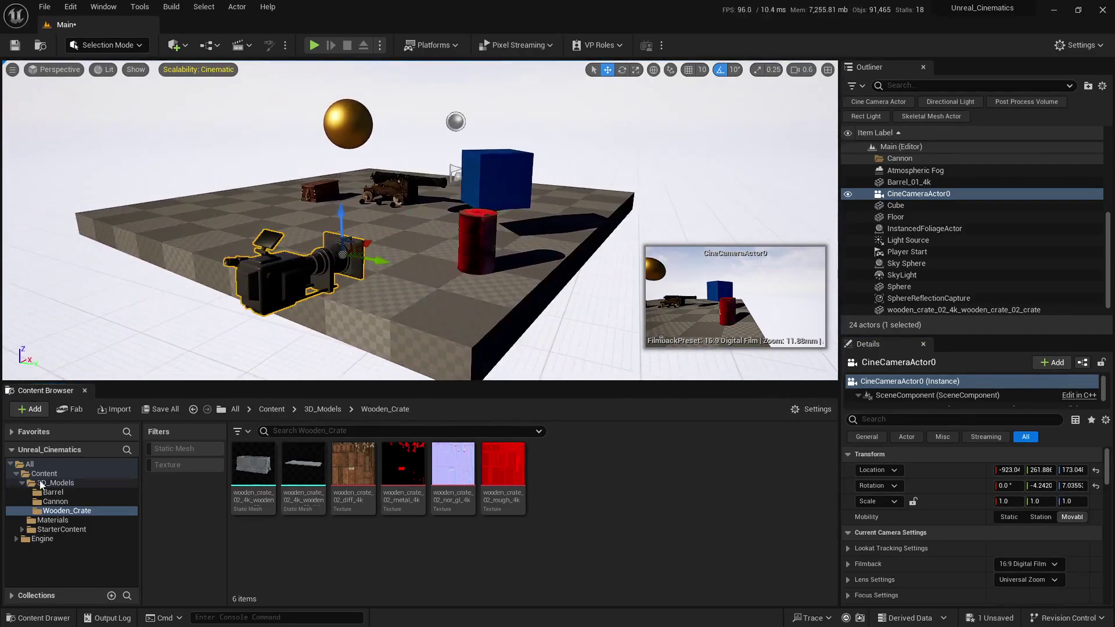
click(45, 474)
right_click(514, 485)
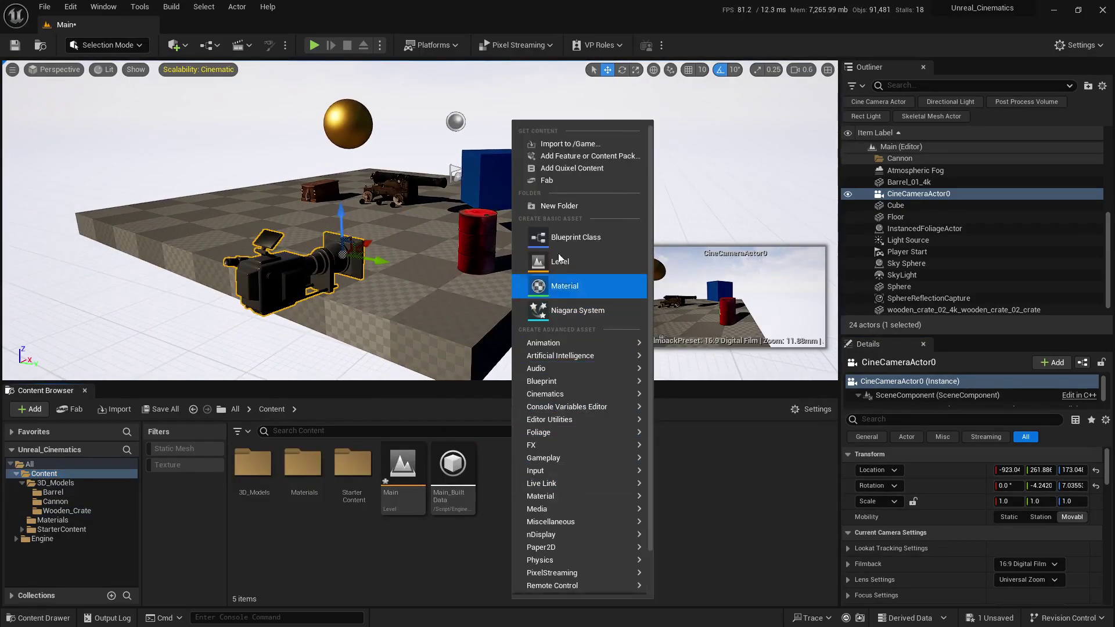
click(570, 211)
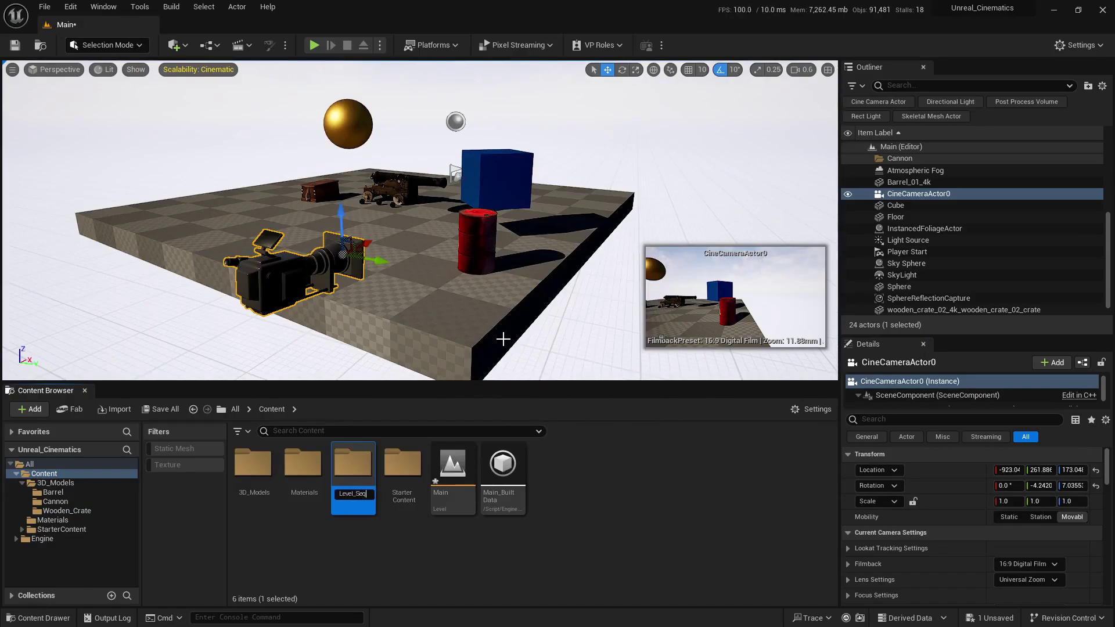
text(Level_Sequence)
key(Return)
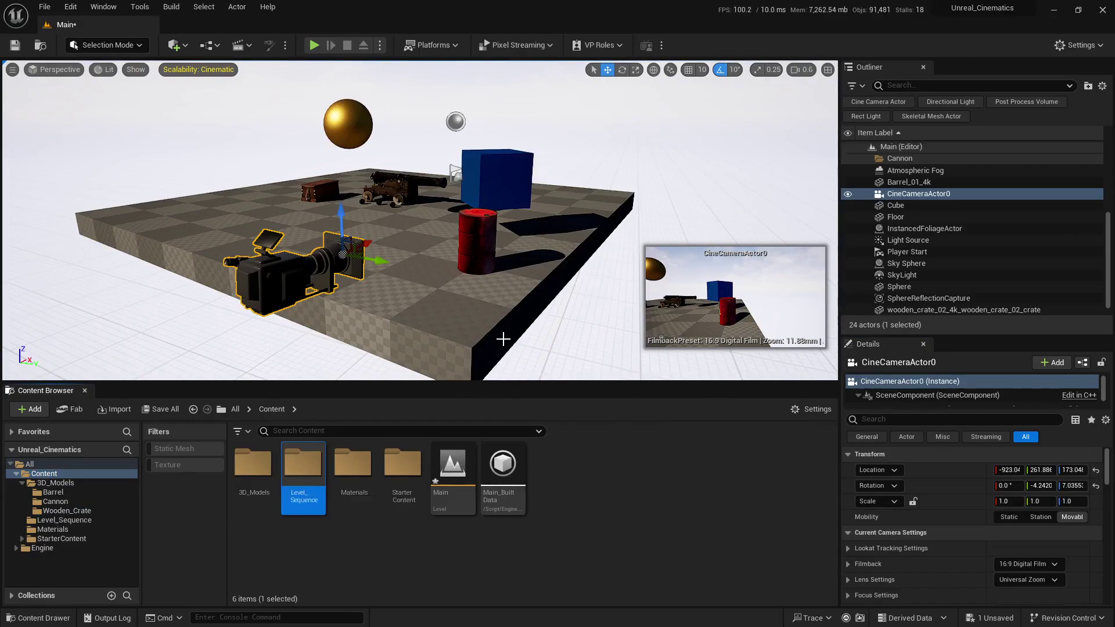
Create a Level Sequence asset inside the Level_Sequence folder, keeping its default name, and open it for editing.
key(Return)
right_click(397, 504)
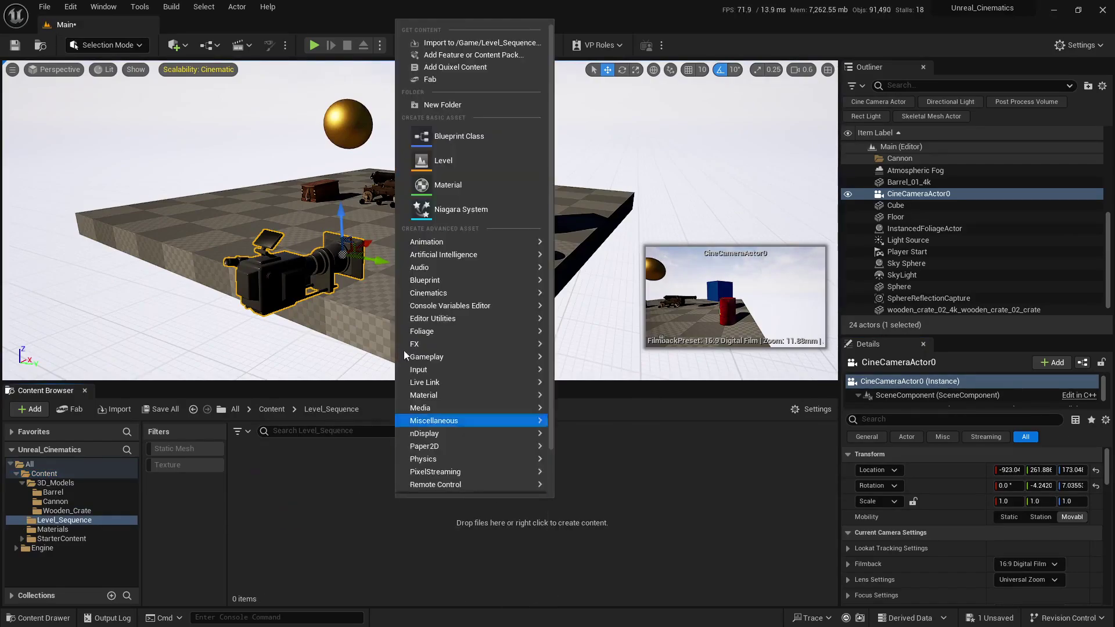
mouse_move(446, 409)
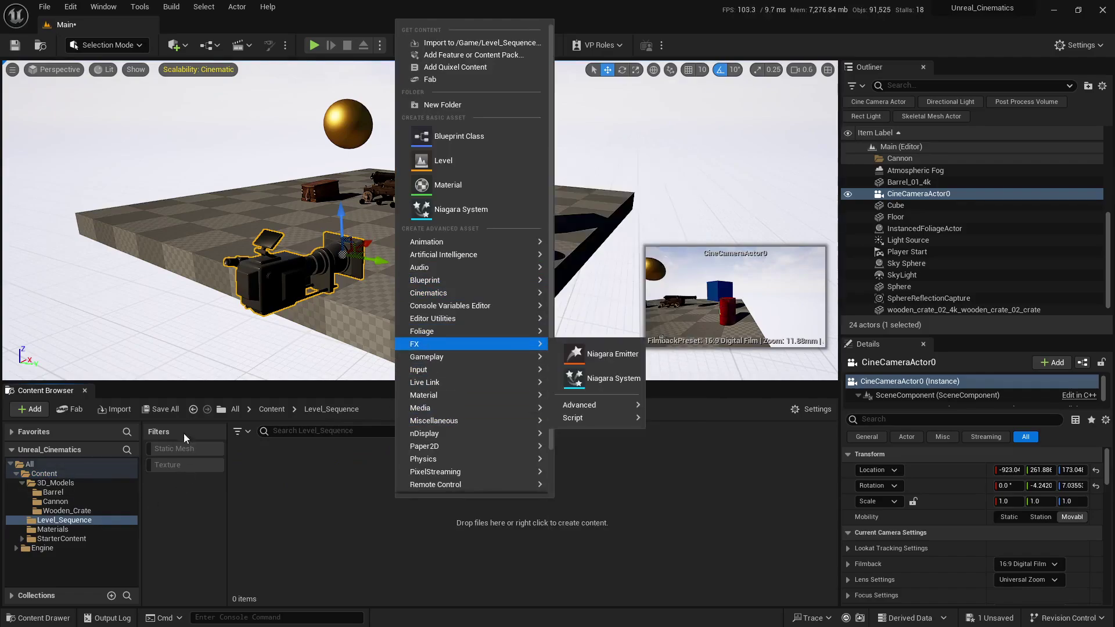
mouse_move(448, 285)
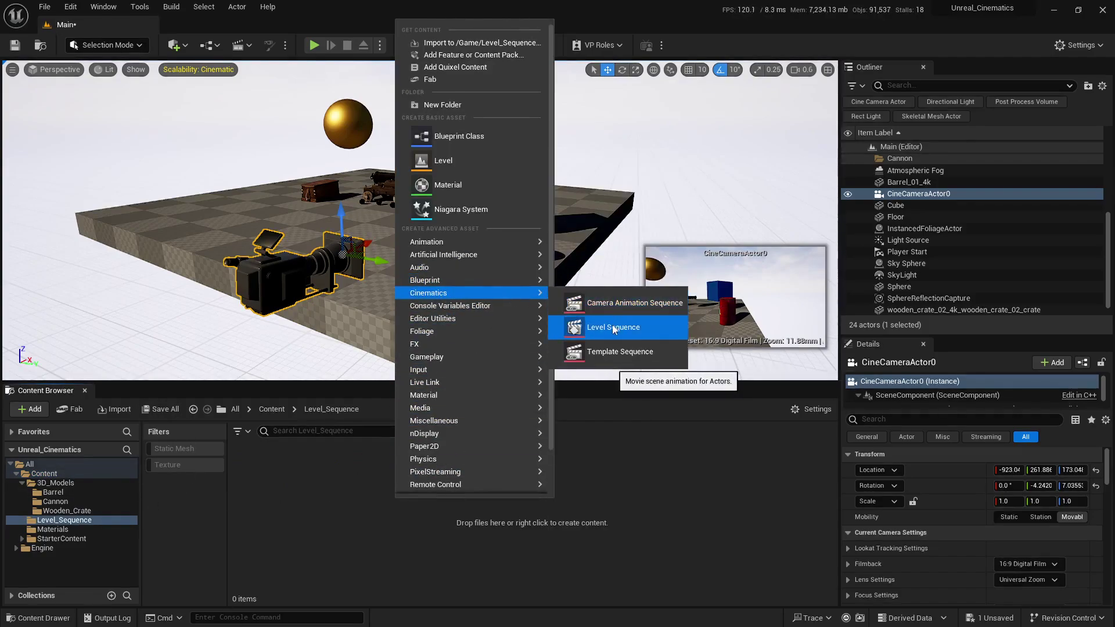
click(602, 330)
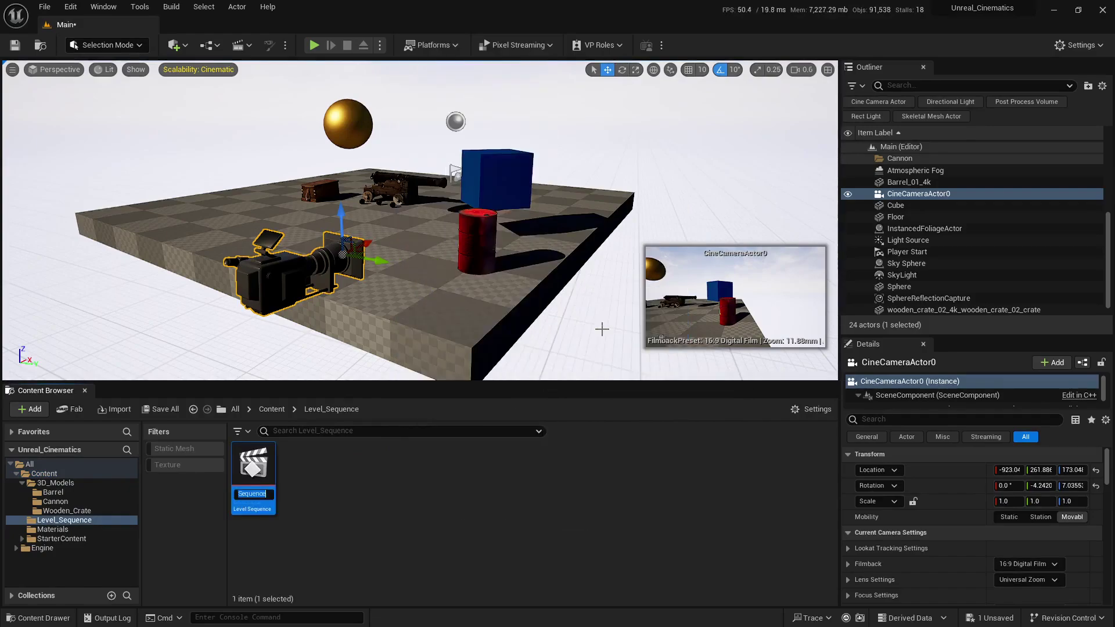
double_click(256, 472)
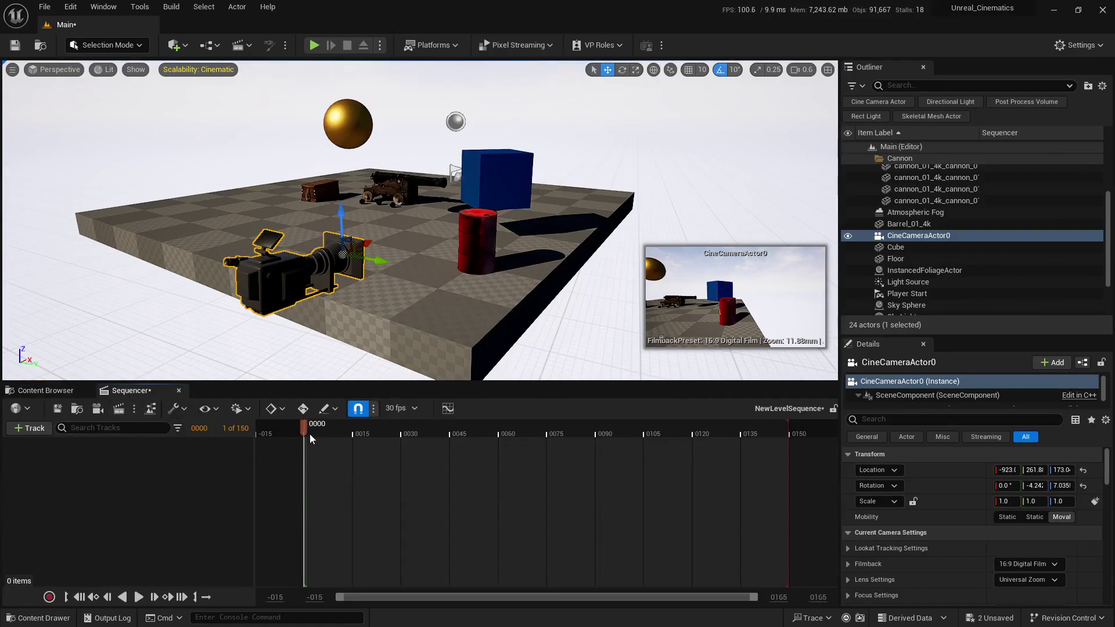
Add the Barrel_01_4k actor to the level sequence as a new track.
drag(311, 439, 361, 437)
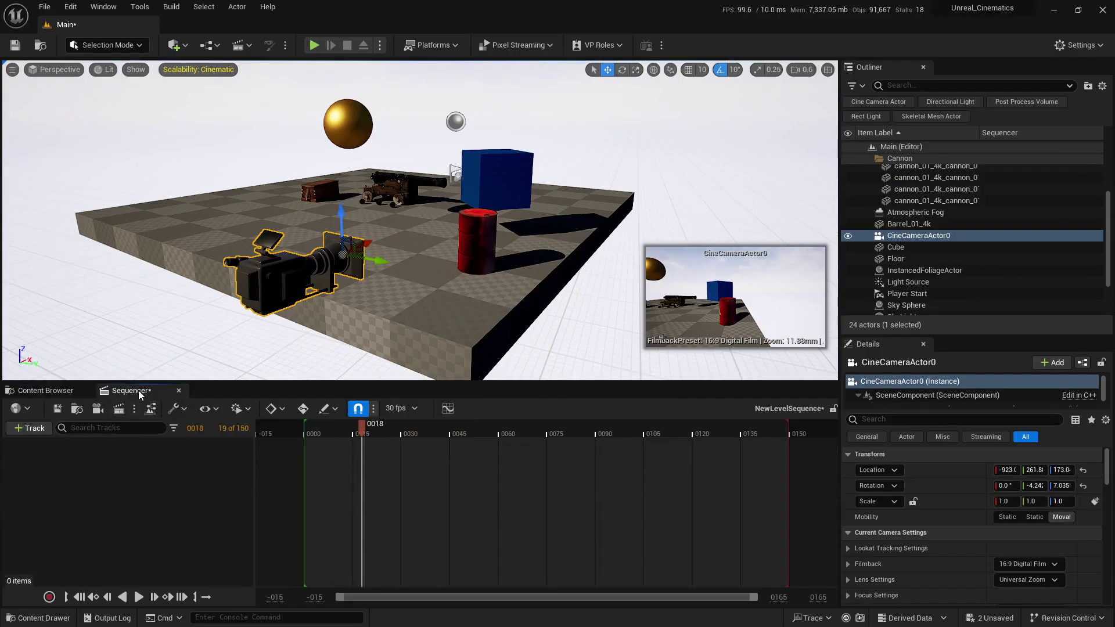
mouse_move(139, 395)
mouse_down()
mouse_move(250, 346)
mouse_move(406, 306)
mouse_move(420, 273)
mouse_move(406, 264)
mouse_move(421, 270)
mouse_move(125, 395)
mouse_up()
right_drag(469, 268, 531, 162)
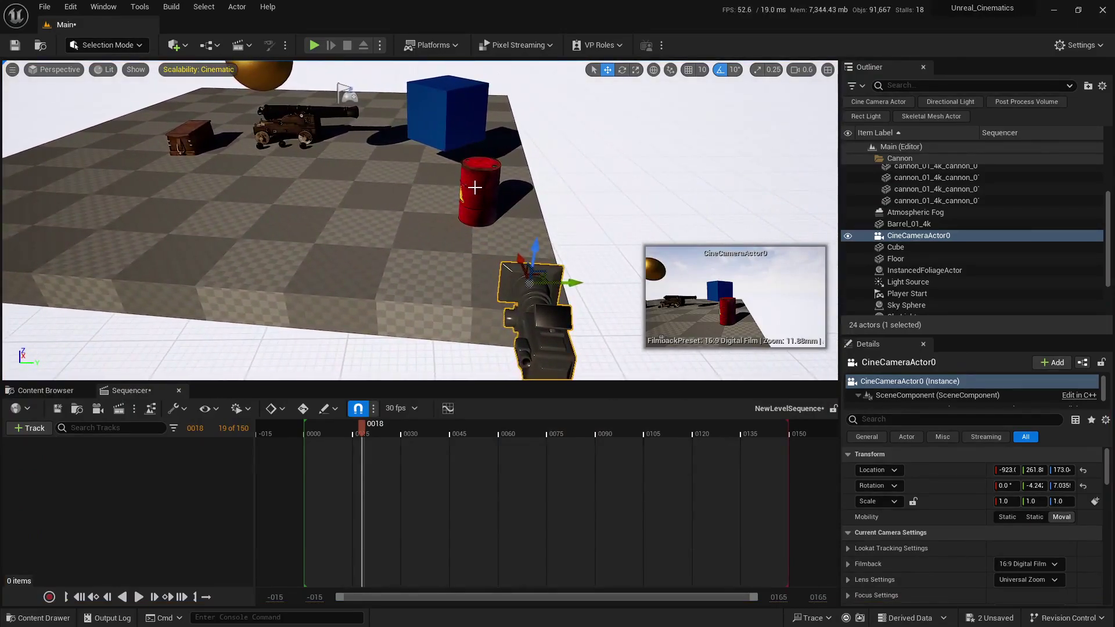
right_drag(534, 266, 476, 158)
click(491, 211)
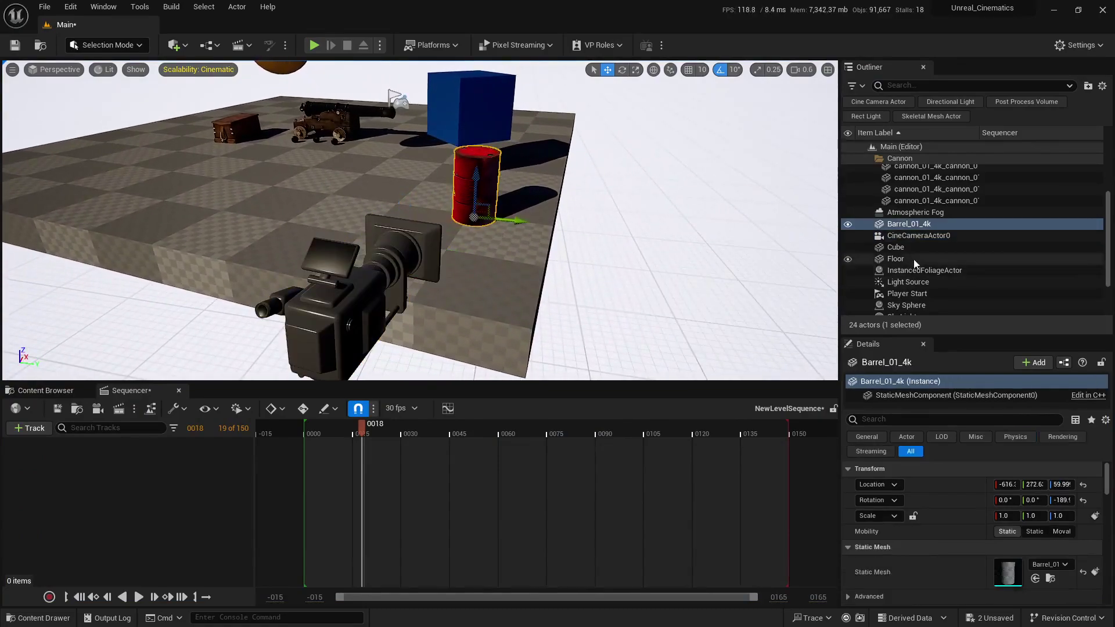
drag(909, 224, 104, 490)
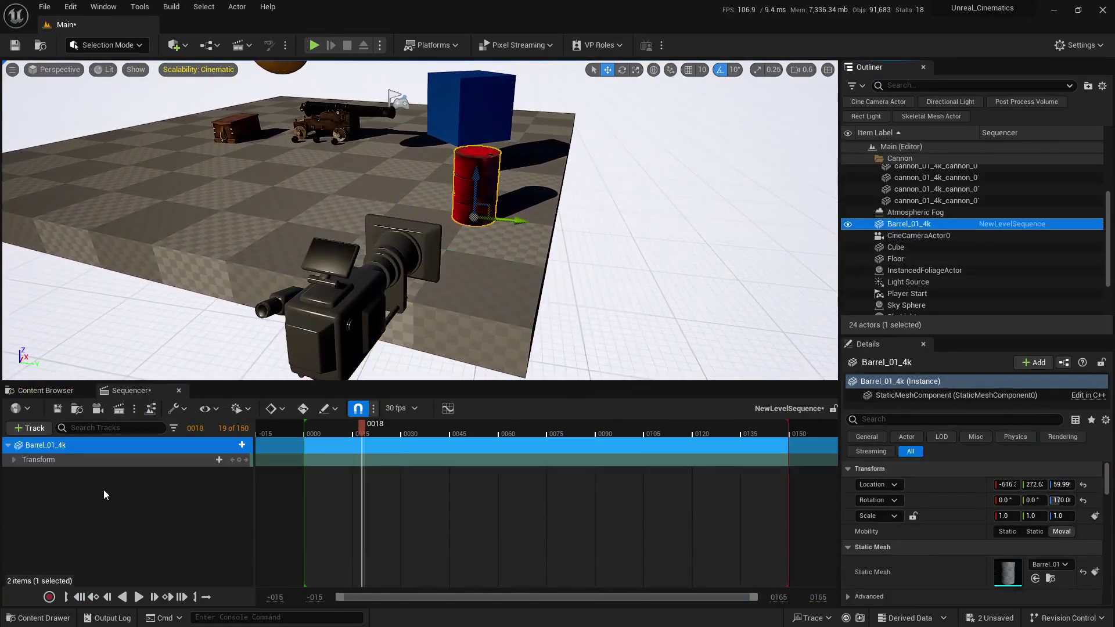
click(103, 490)
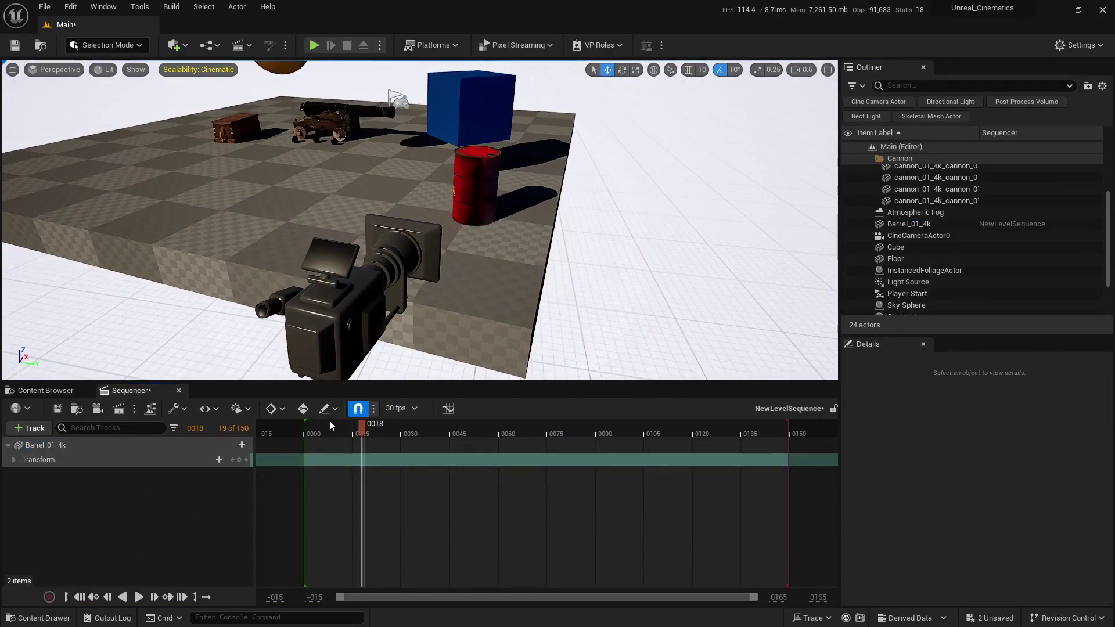
Add a Location keyframe for the barrel at frame 0 of the level sequence.
drag(343, 429, 307, 432)
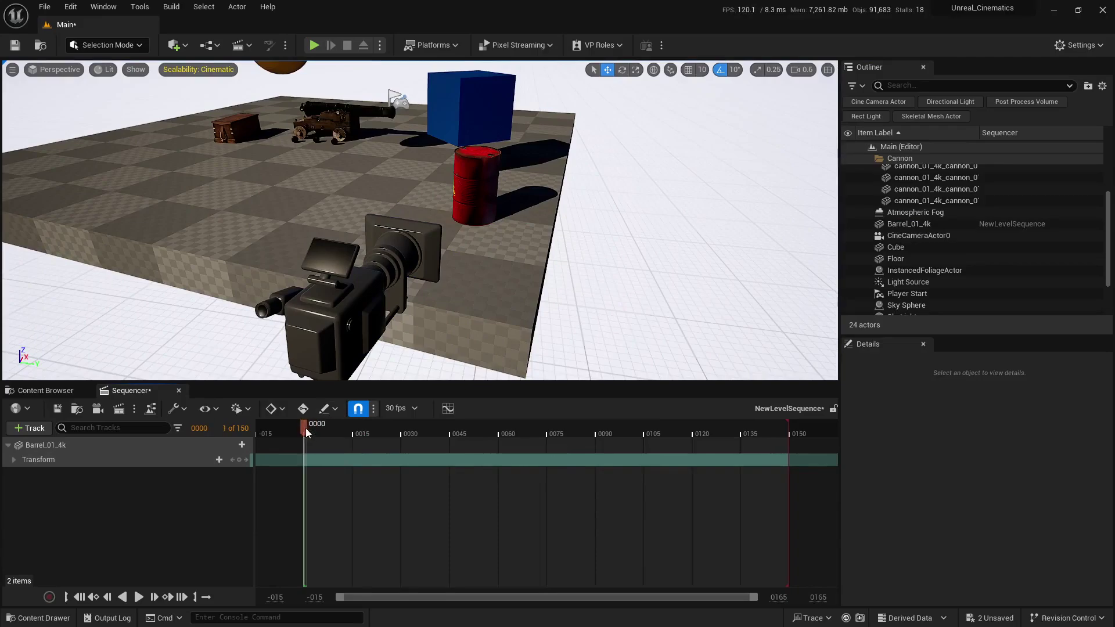
click(14, 459)
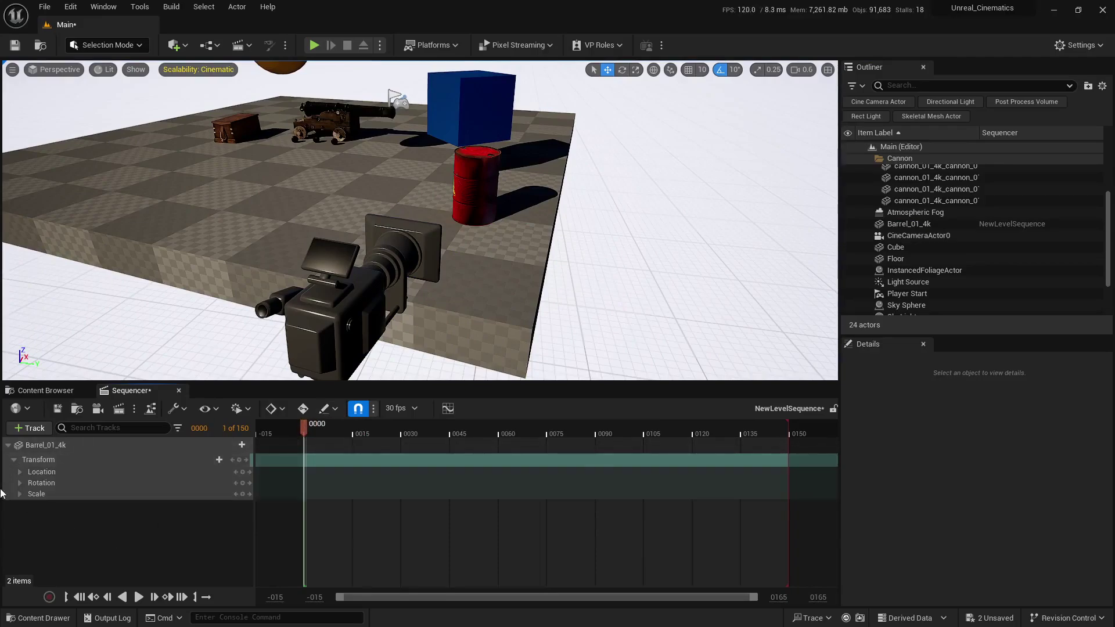
click(242, 473)
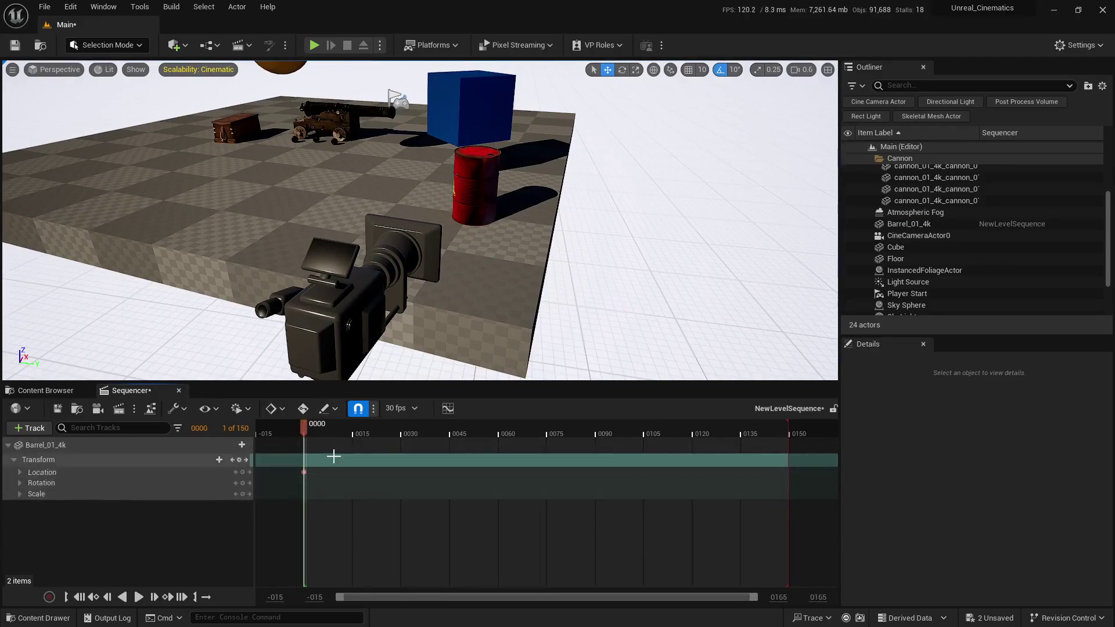
Move the barrel along the Y axis to about -233 and add a Location keyframe for it at frame 60.
drag(306, 426, 380, 438)
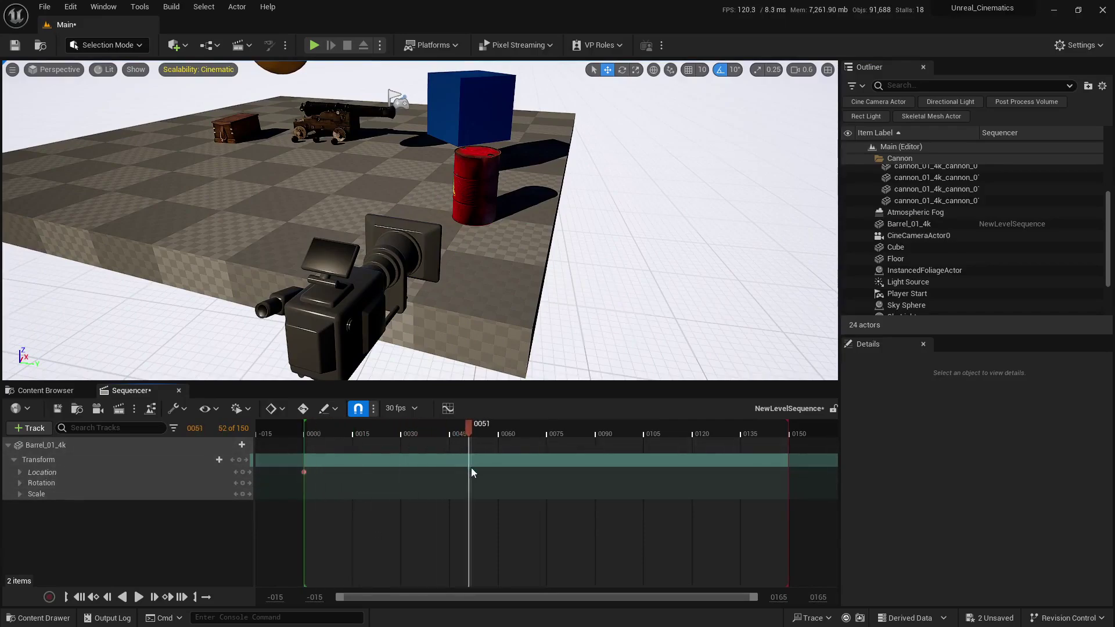
drag(471, 469, 500, 475)
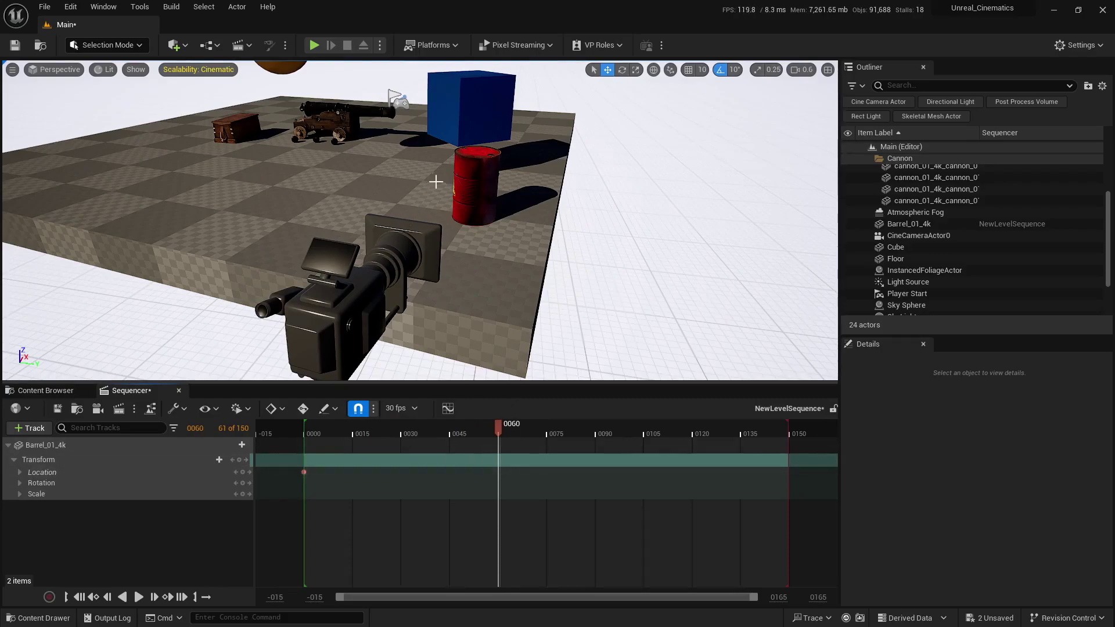
click(476, 187)
right_drag(476, 187, 615, 254)
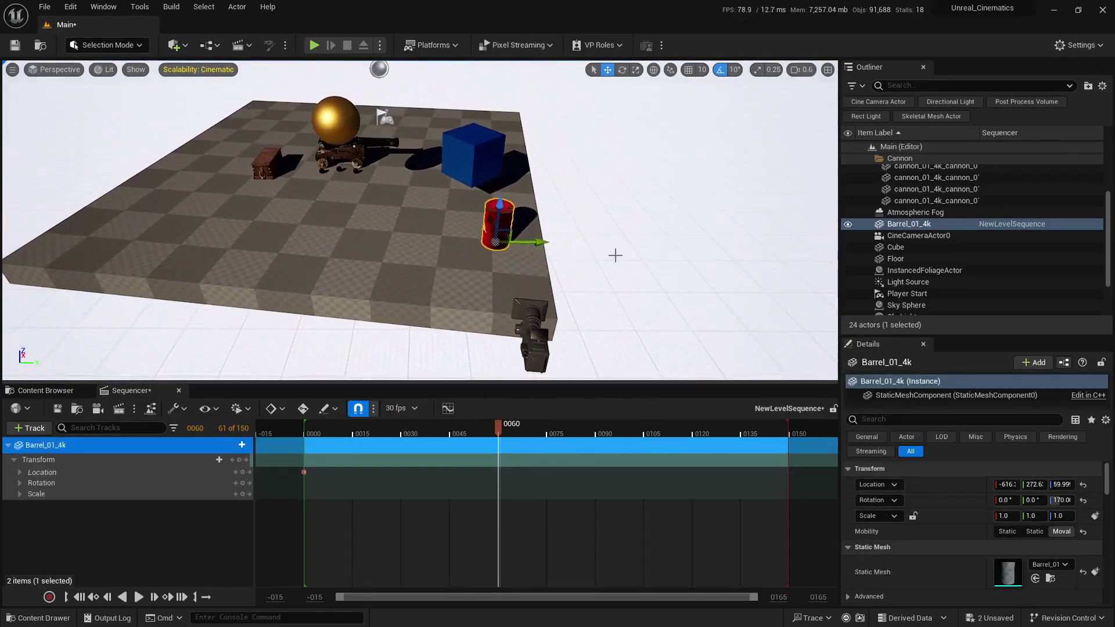
drag(541, 247, 294, 241)
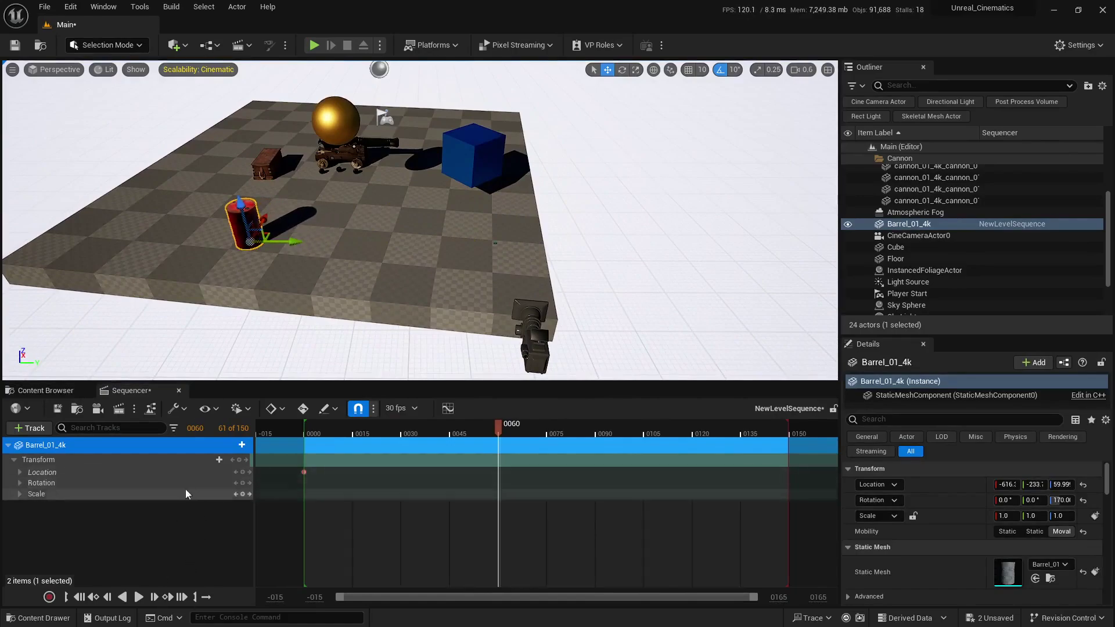
click(244, 473)
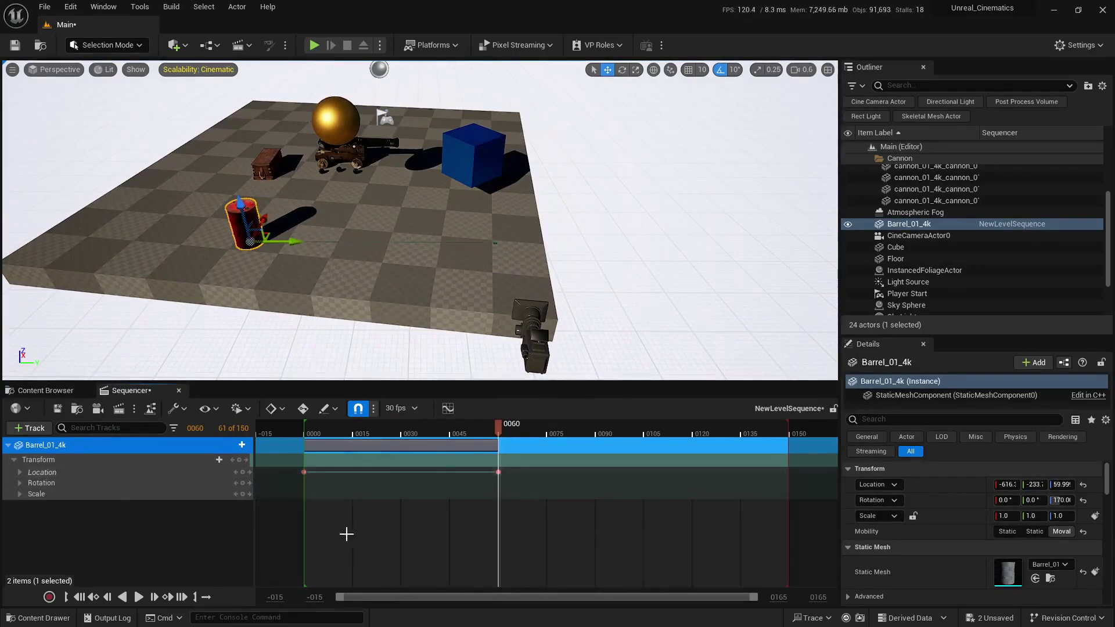
Play the sequence from frame 0 to preview the barrel's movement across the floor.
click(458, 490)
drag(421, 435, 306, 432)
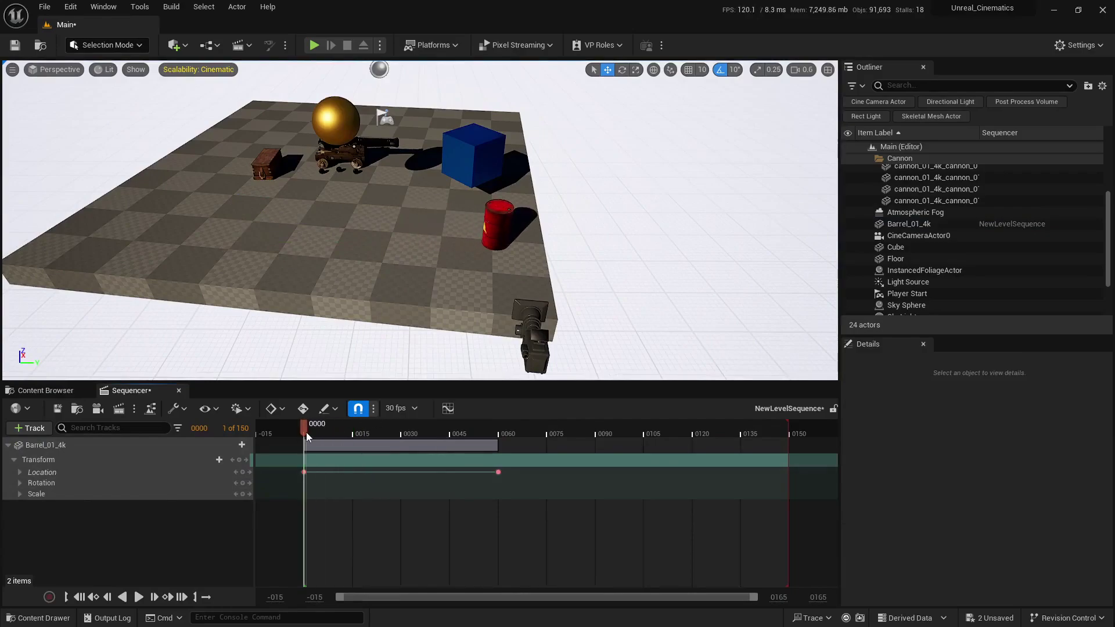
key(space)
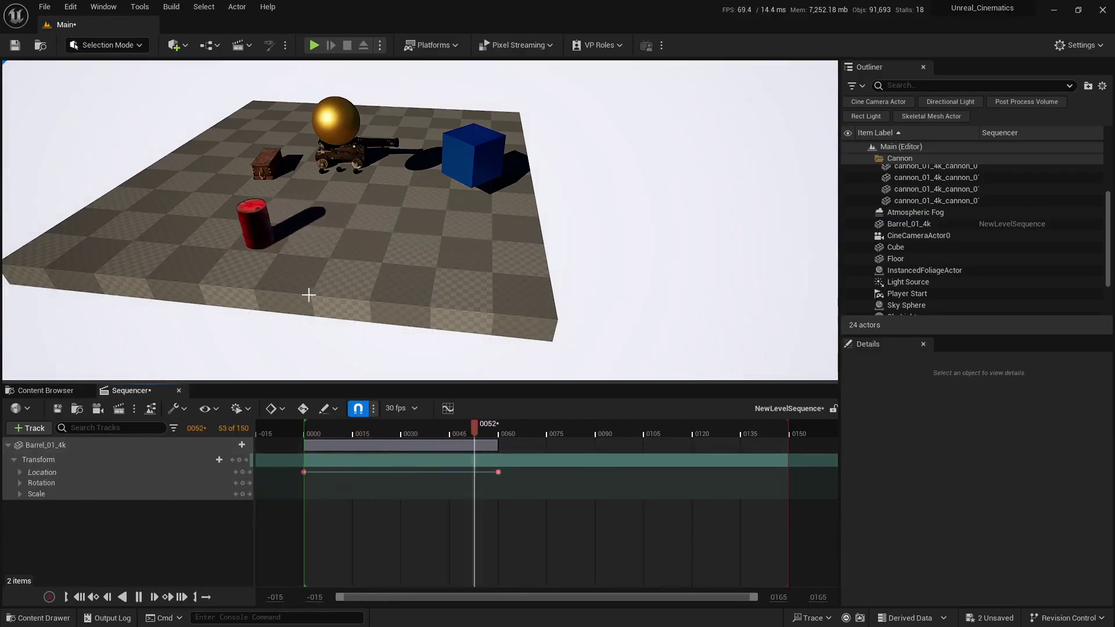
key(space)
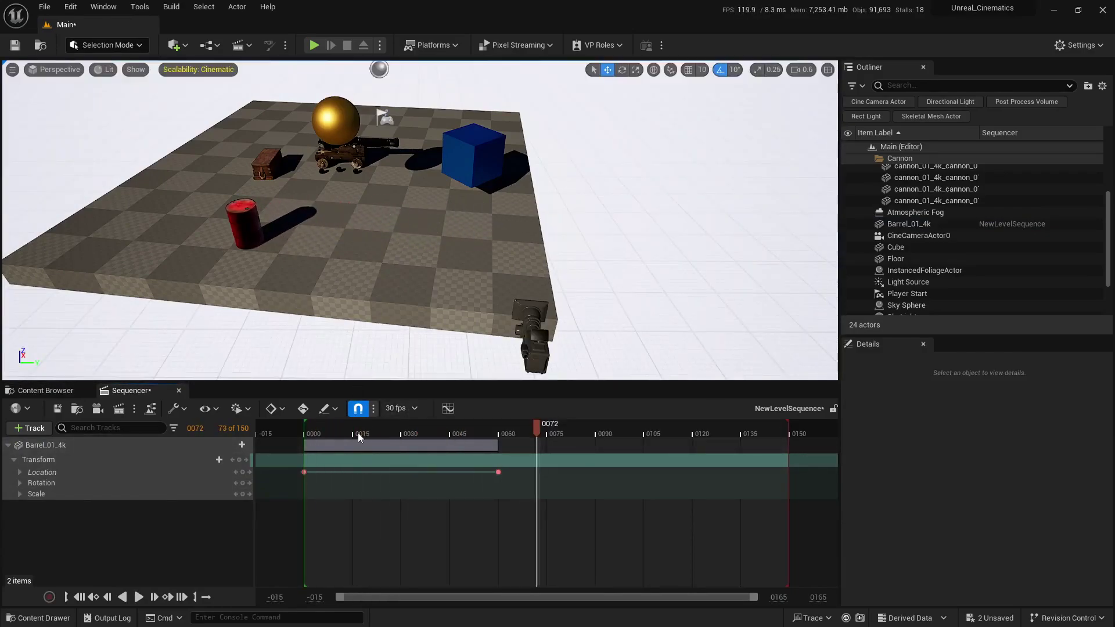
Return to frame 0 and add CineCameraActor0 to the level sequence as a new track.
drag(359, 437, 317, 428)
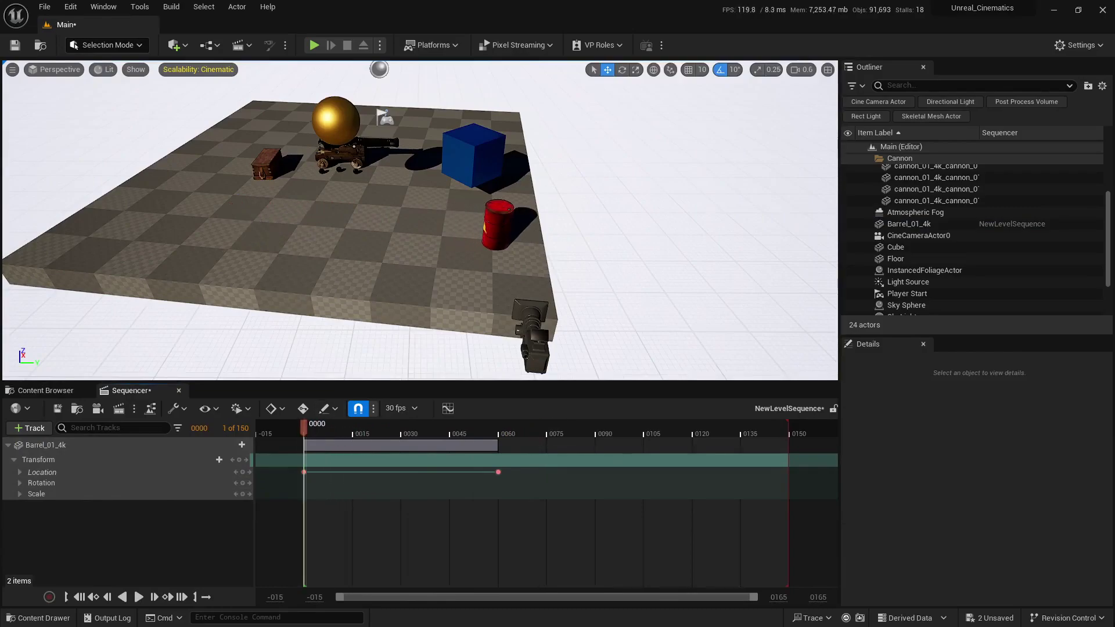
mouse_move(315, 358)
right_down()
mouse_move(304, 352)
mouse_move(316, 357)
right_up()
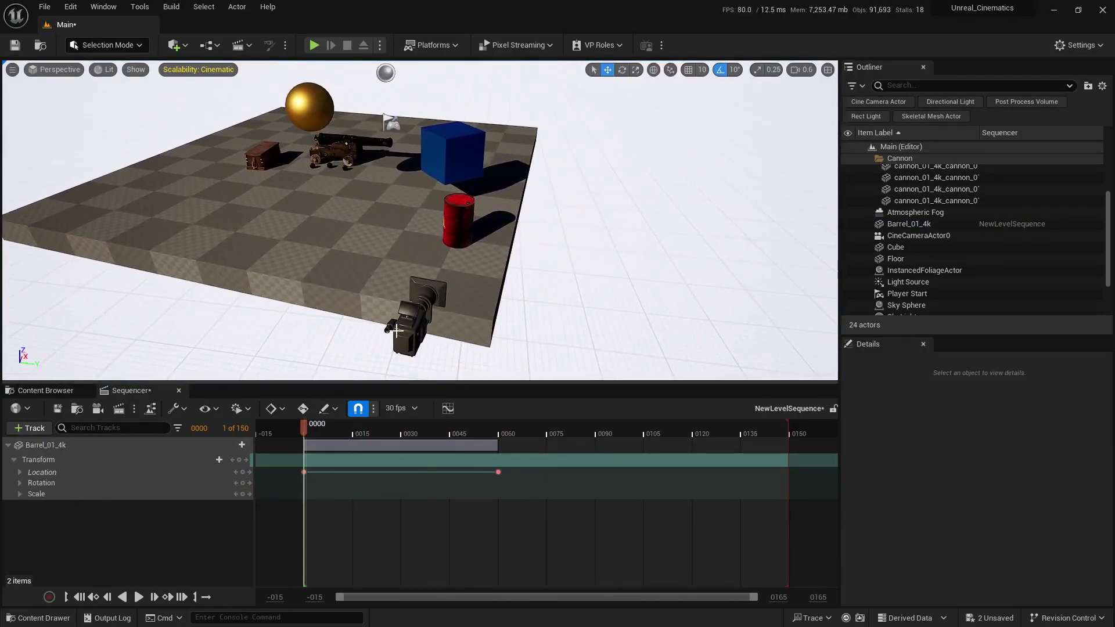
click(409, 315)
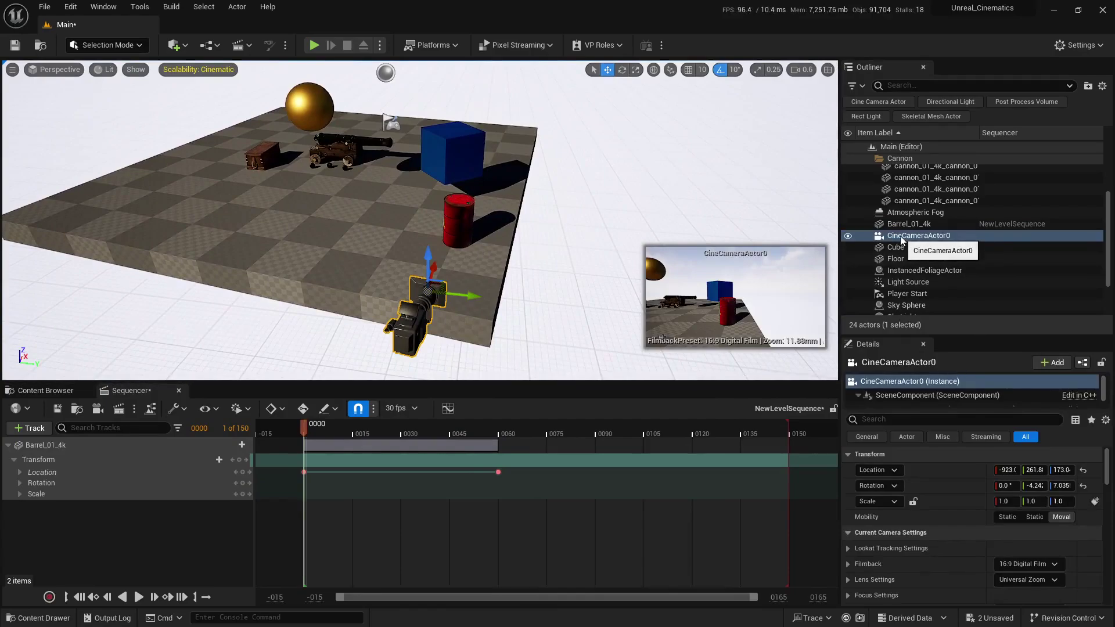
drag(906, 236, 58, 518)
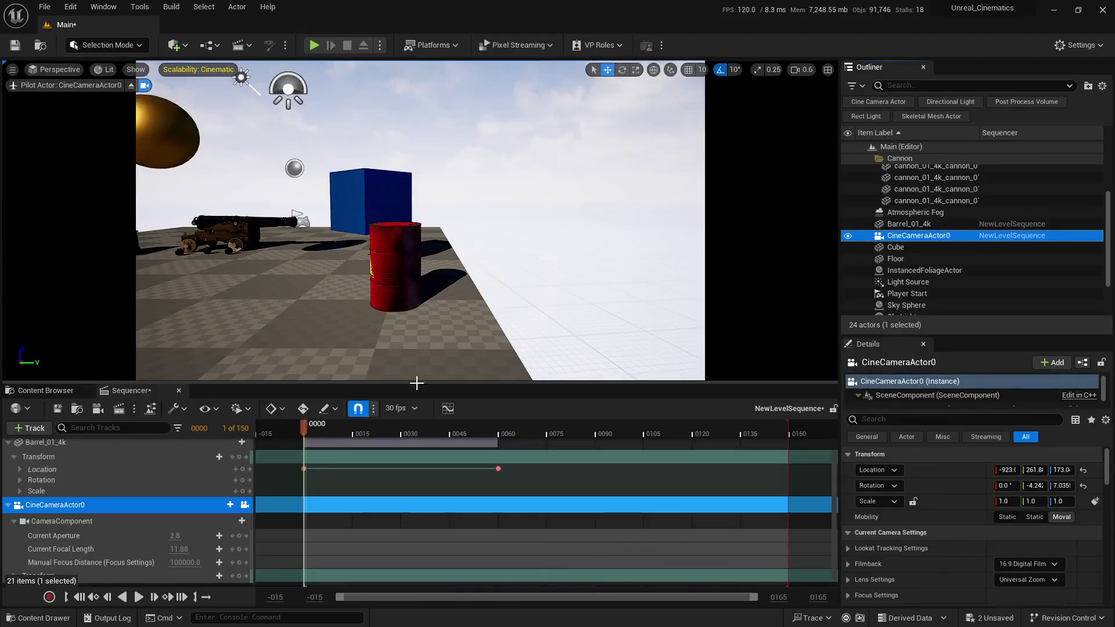
Enlarge the sequencer area and add a Location keyframe for the cine camera at frame 0.
drag(394, 382, 394, 273)
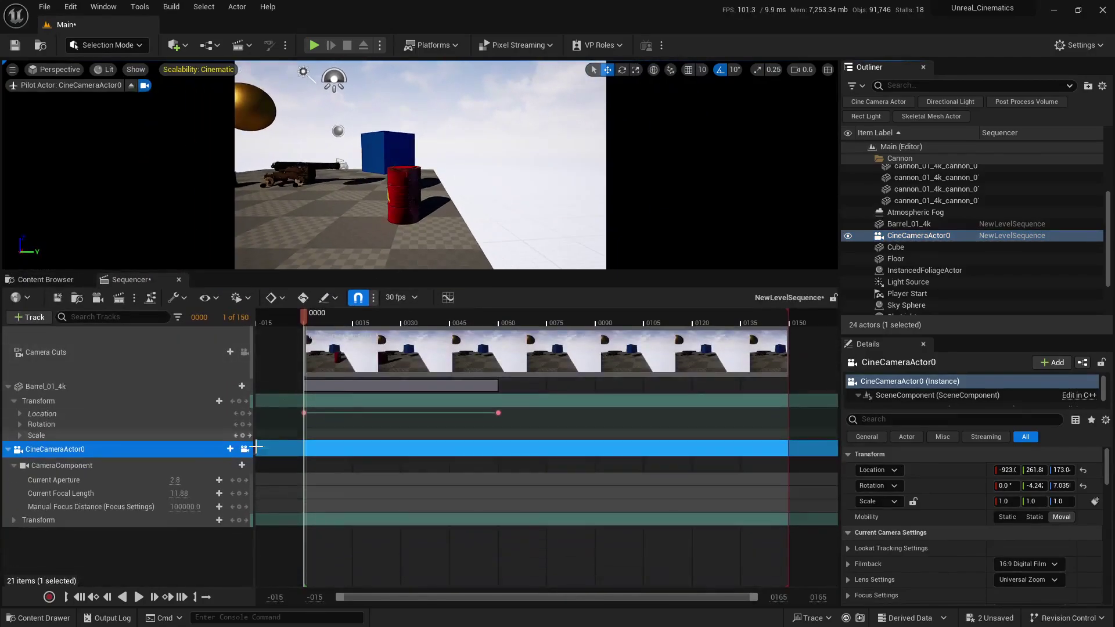
click(21, 529)
click(14, 520)
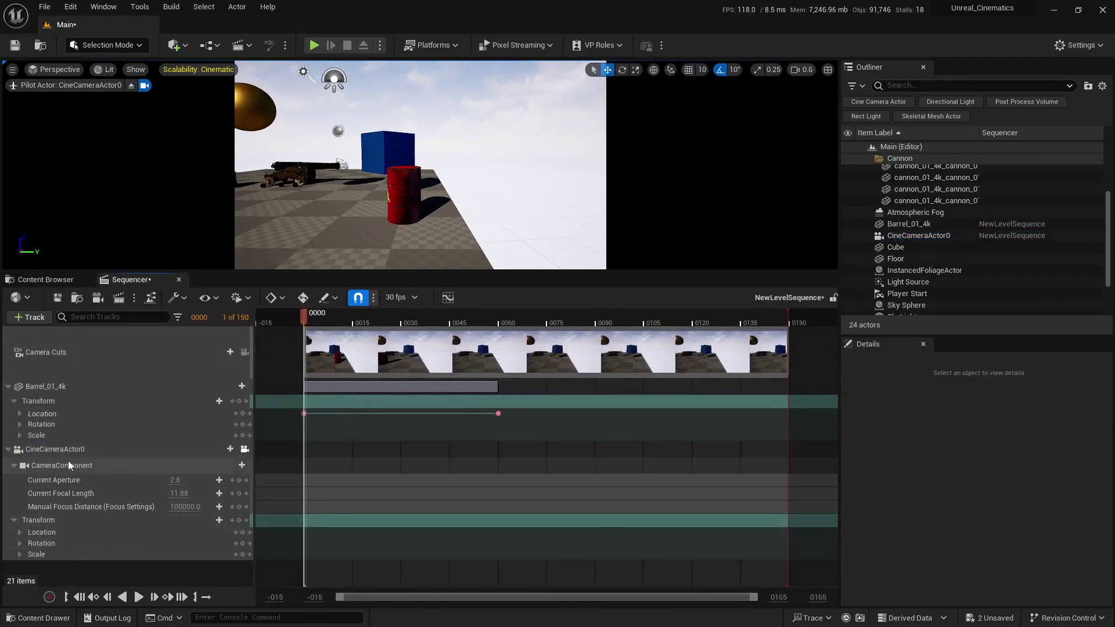
click(243, 533)
Key the cine camera's Location Y at -250 at frame 60.
drag(318, 321, 499, 318)
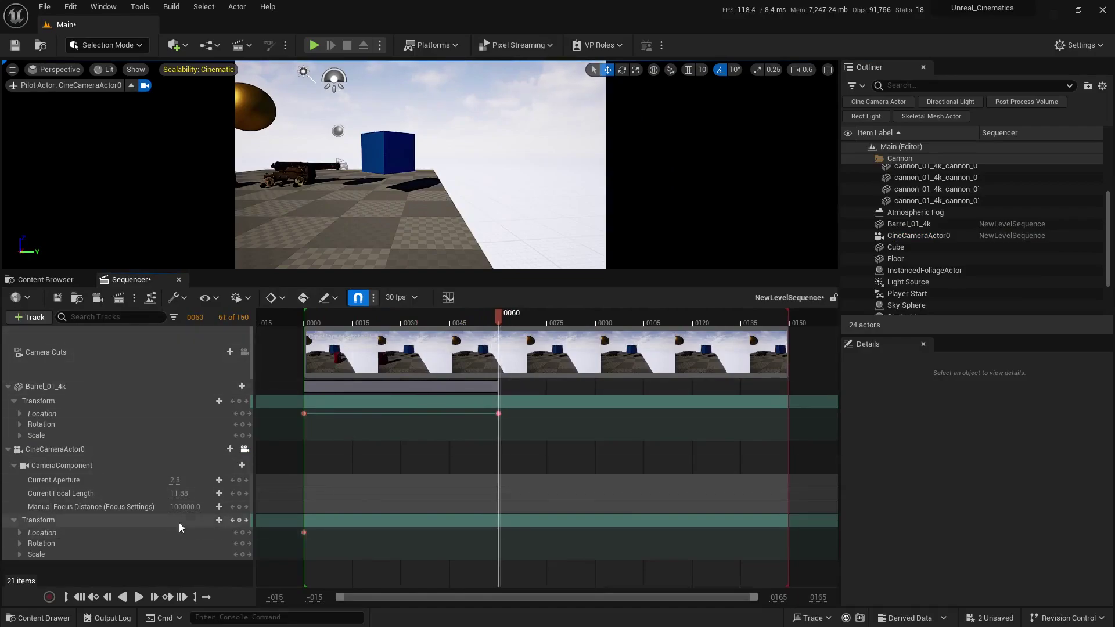
click(19, 533)
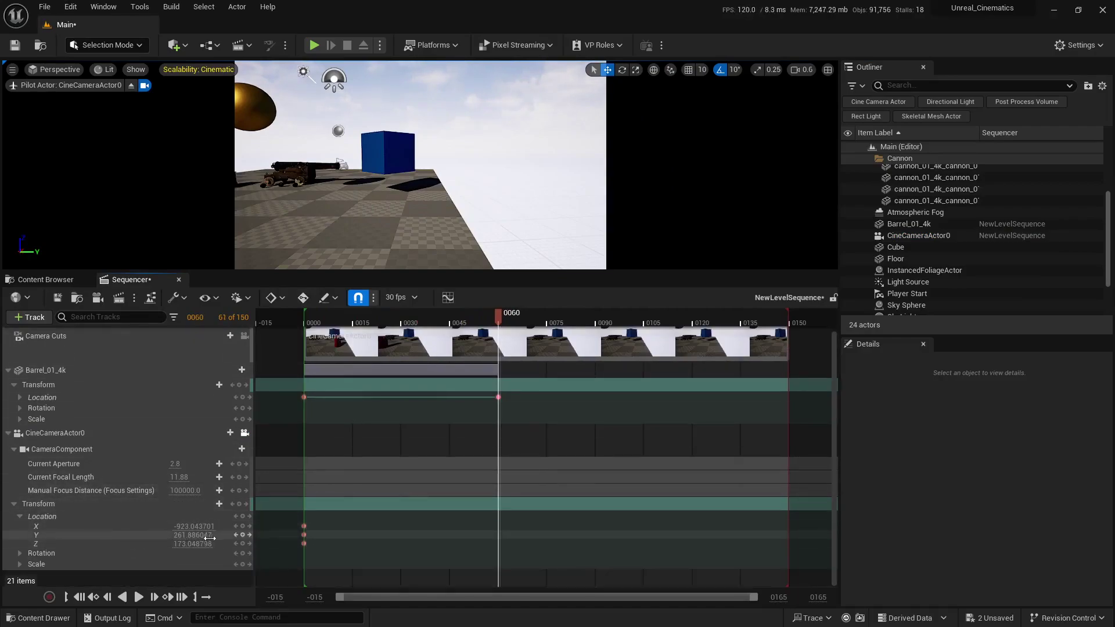
drag(201, 534, 161, 535)
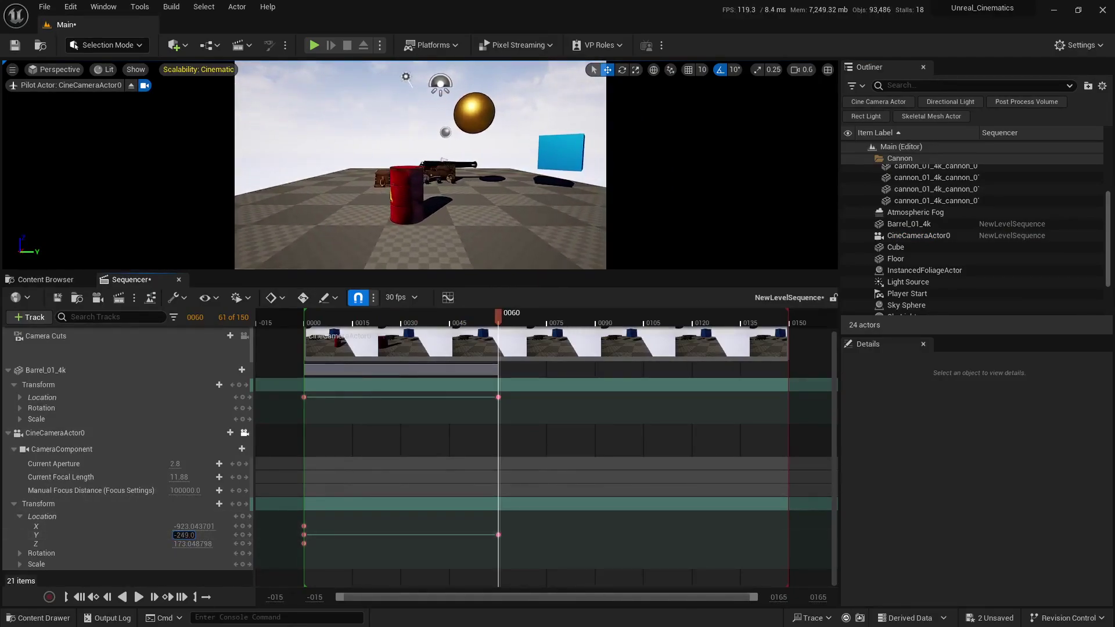
Play the sequence twice from the start to check the camera tracking alongside the moving barrel.
click(331, 315)
click(305, 315)
key(space)
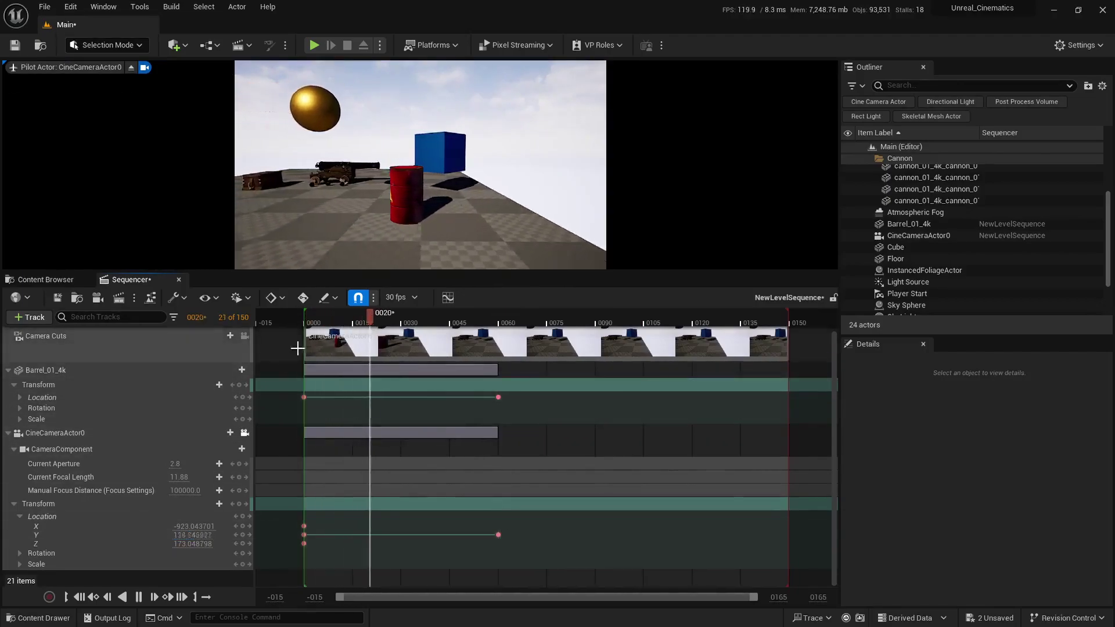
key(space)
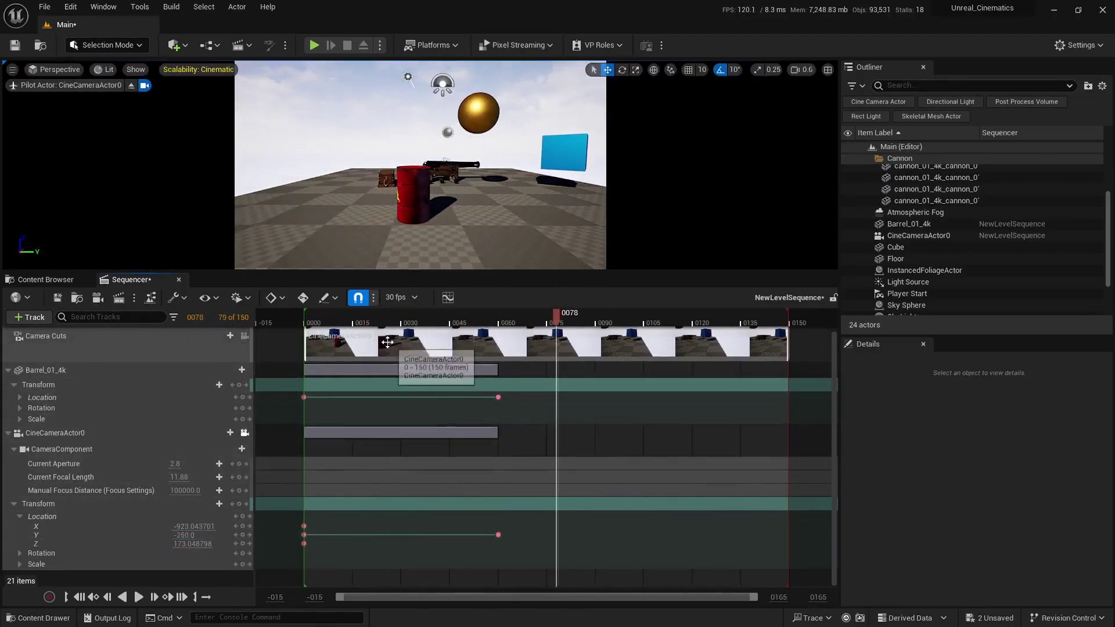
click(294, 320)
key(space)
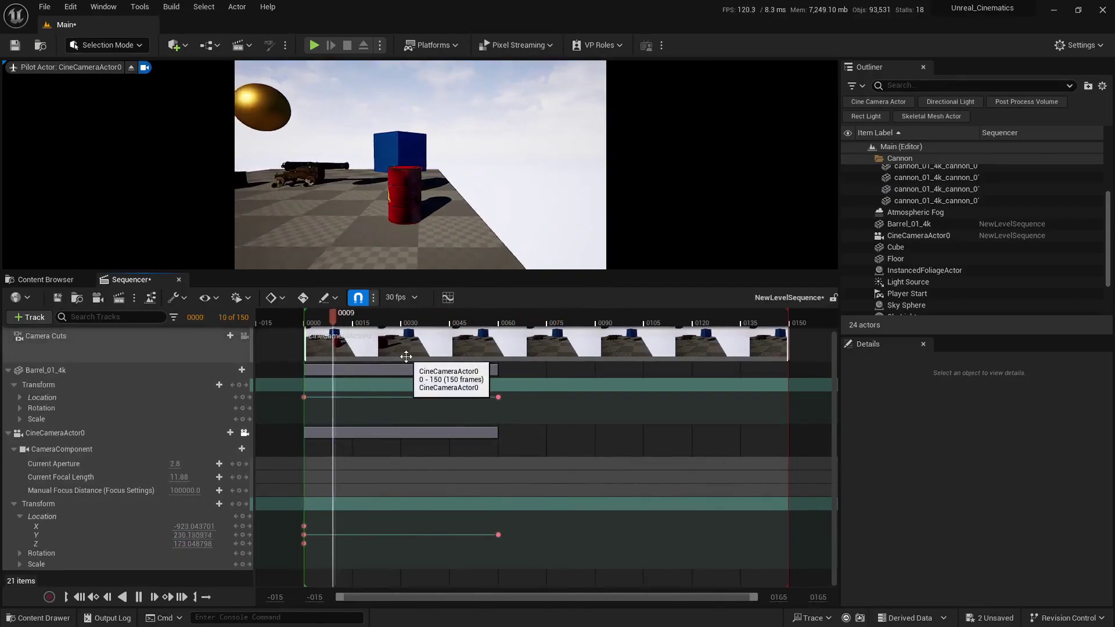
key(space)
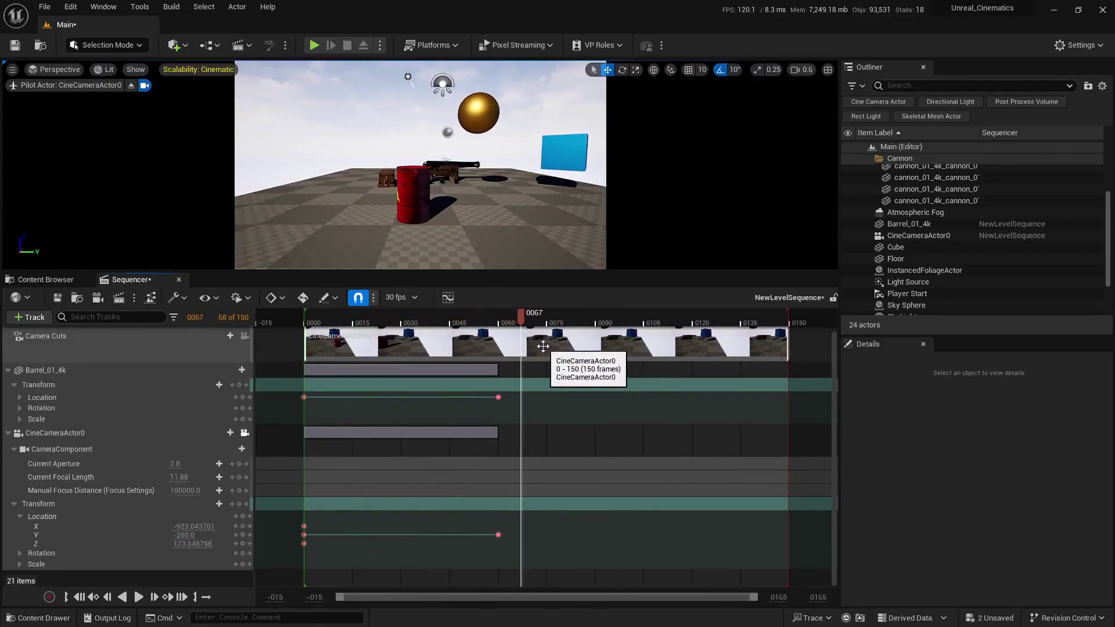
Save the Main level and the NewLevelSequence asset.
key(ctrl+s)
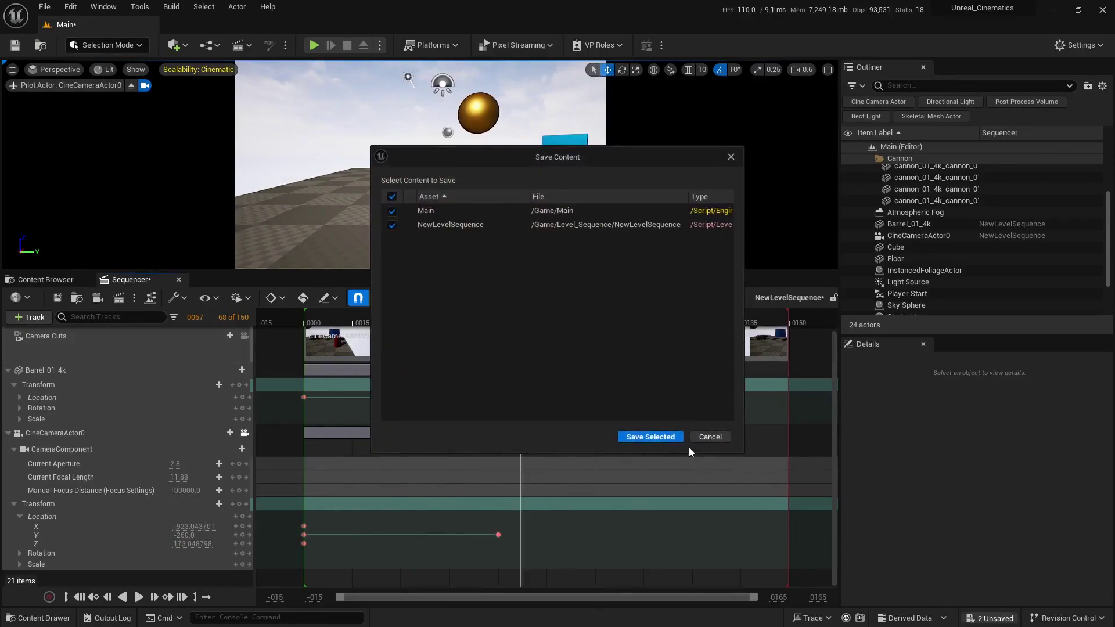
click(652, 437)
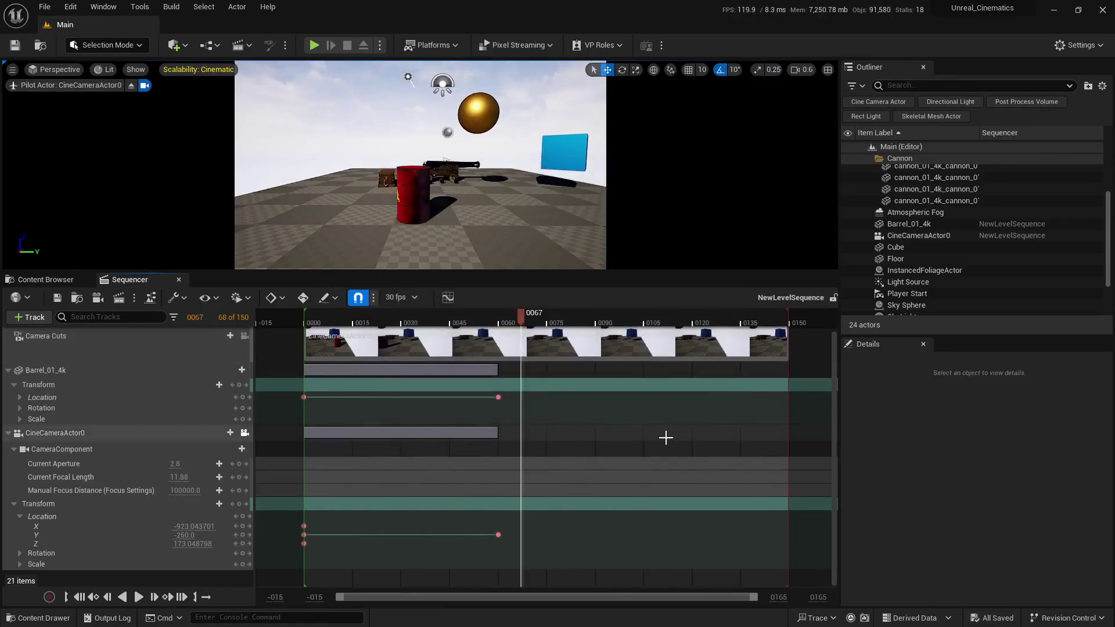